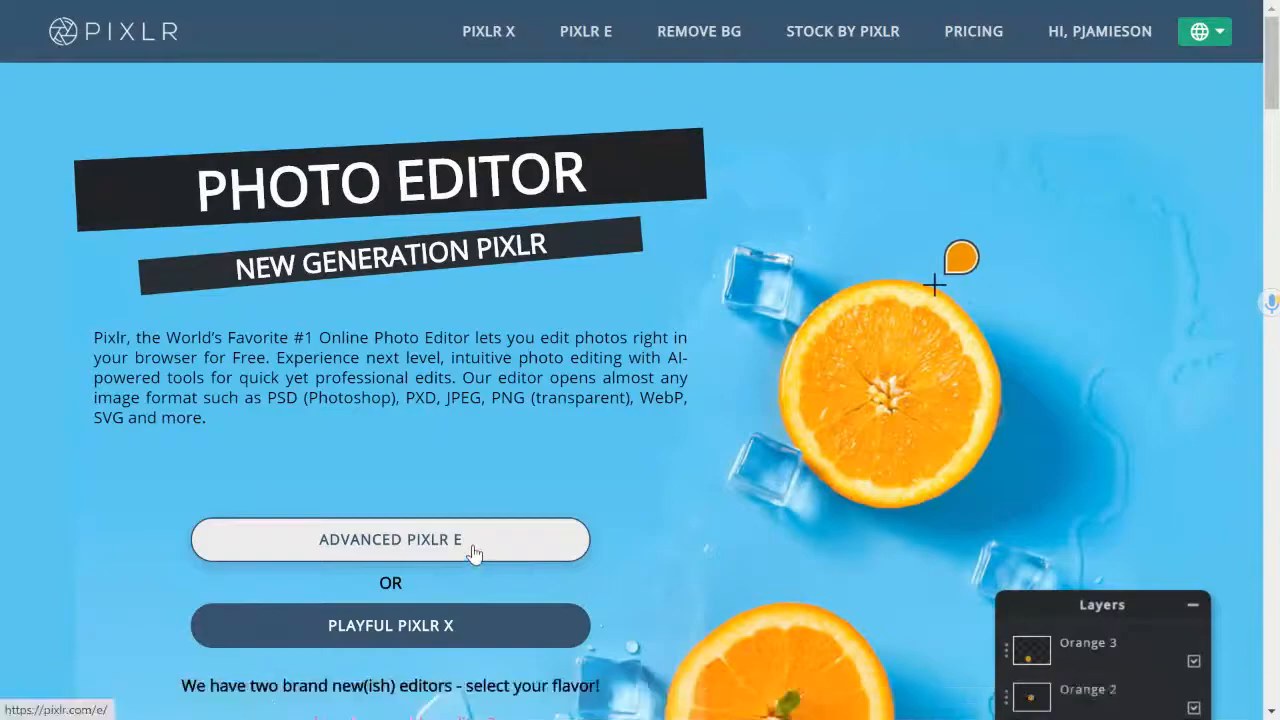
In Pixlr E, create a new Square HD image of 1080 x 1080 named "product - " followed by the author's name.
{"action": "left_click", "coordinate": [472, 558]}
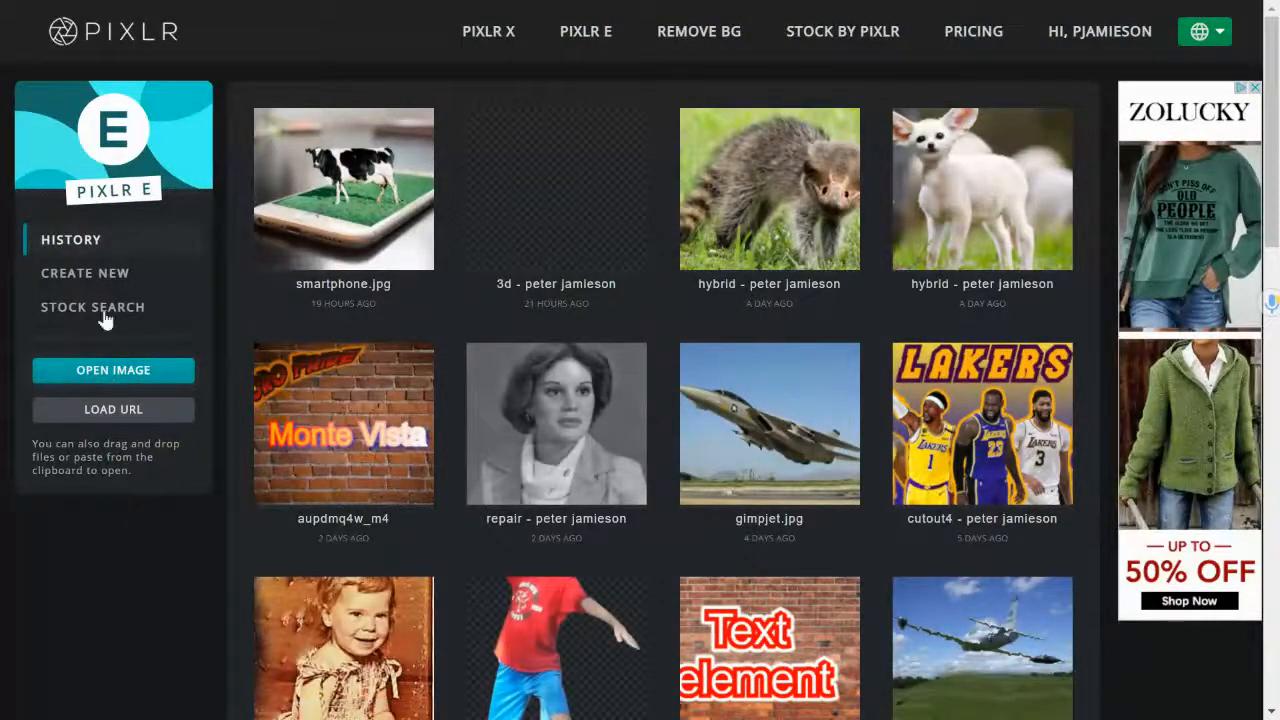
{"action": "left_click", "coordinate": [94, 276]}
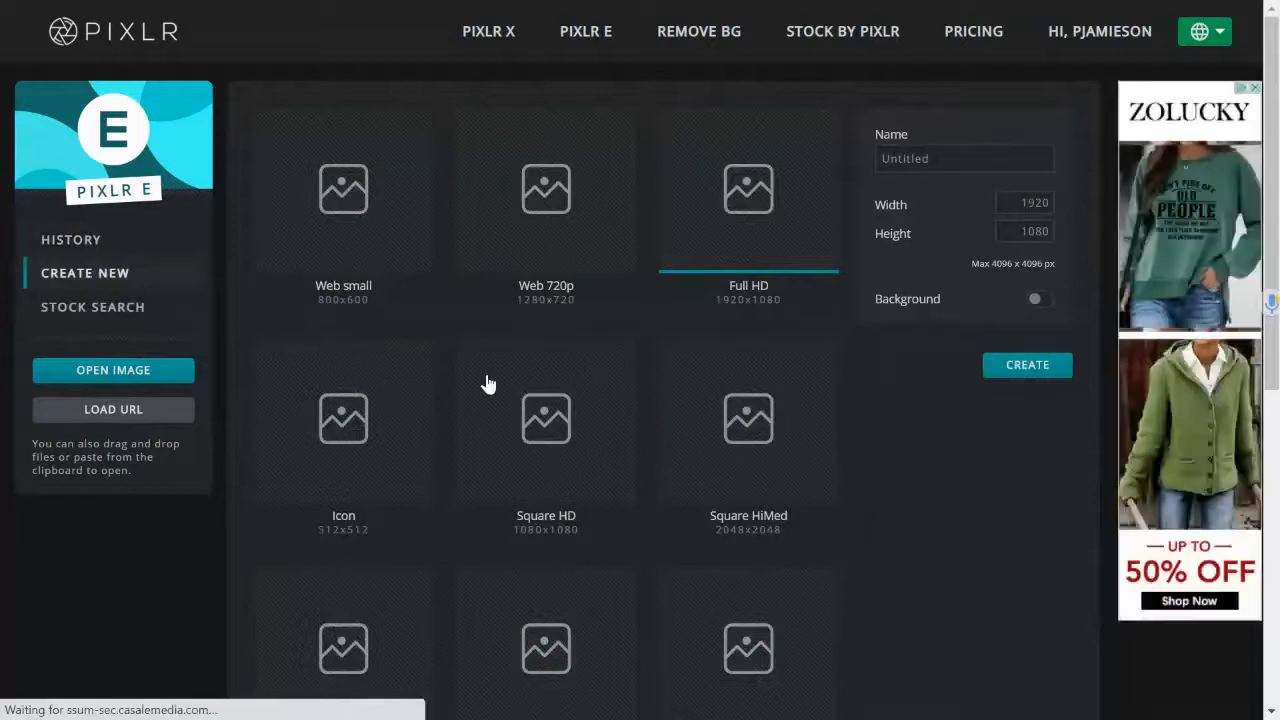
{"action": "left_click", "coordinate": [549, 440]}
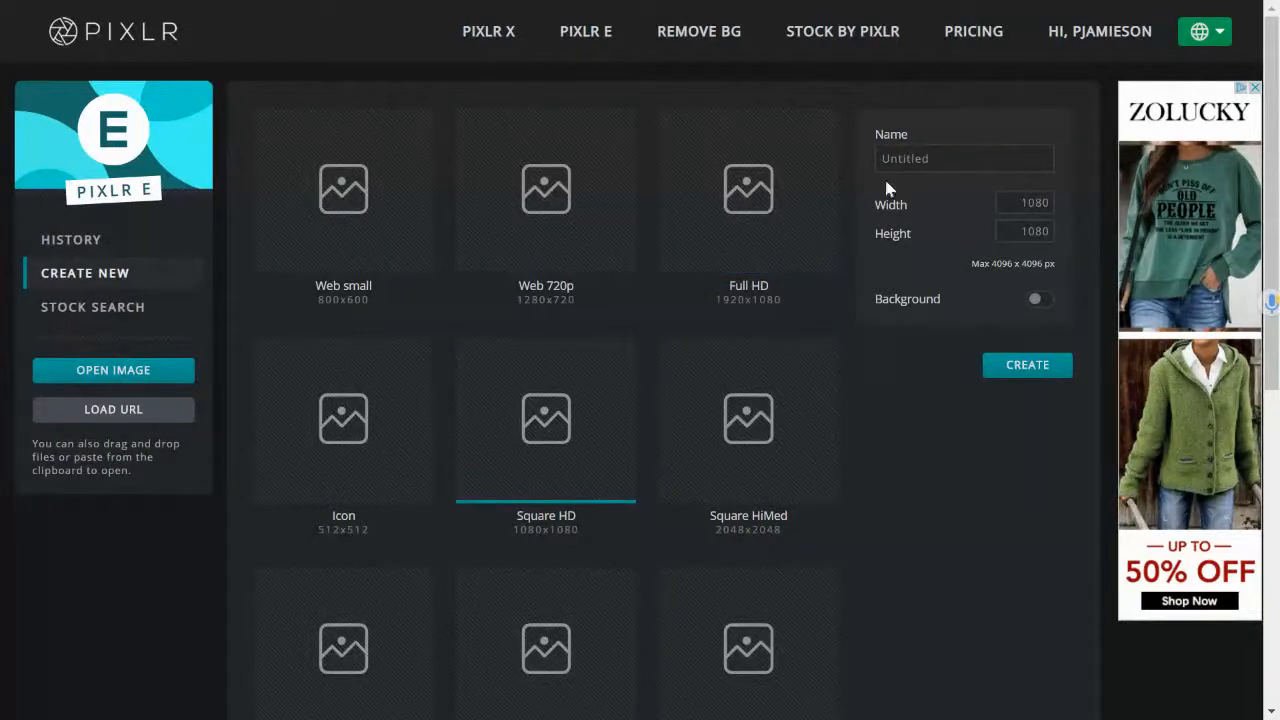
{"action": "left_click", "coordinate": [903, 158]}
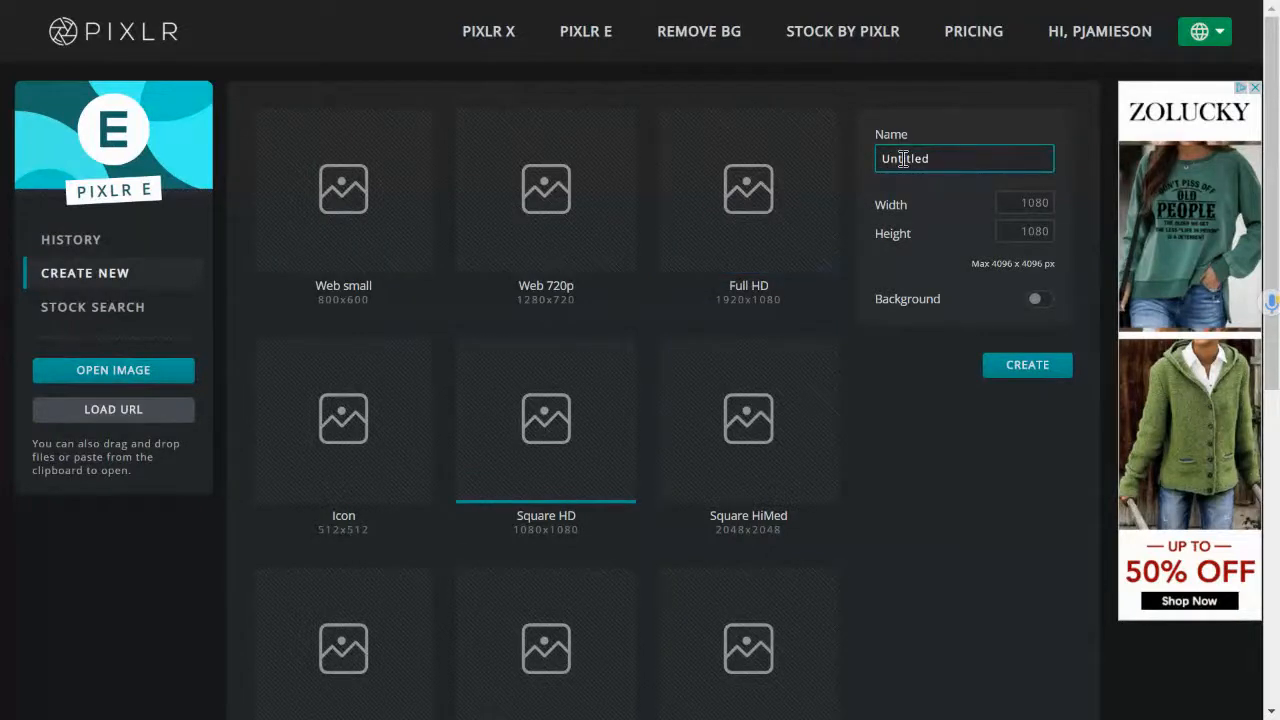
{"action": "double_click", "coordinate": [903, 158]}
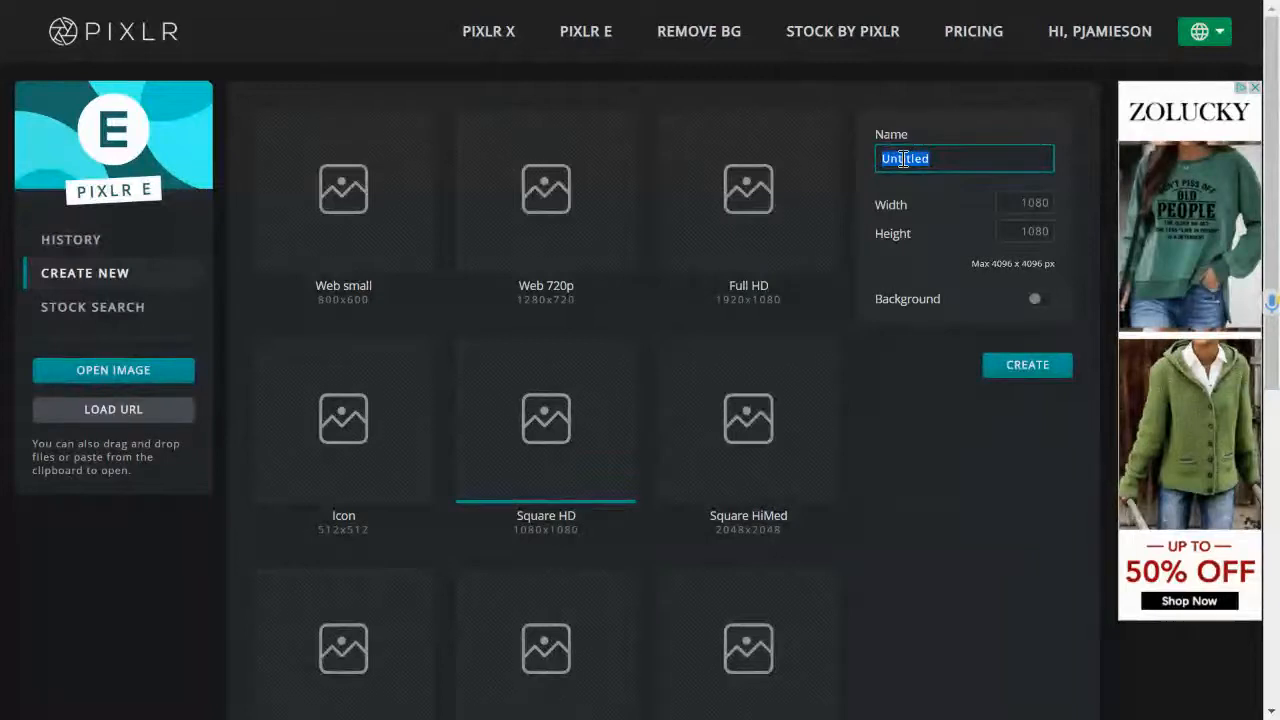
{"action": "type", "text": "product - Peter Jamieson"}
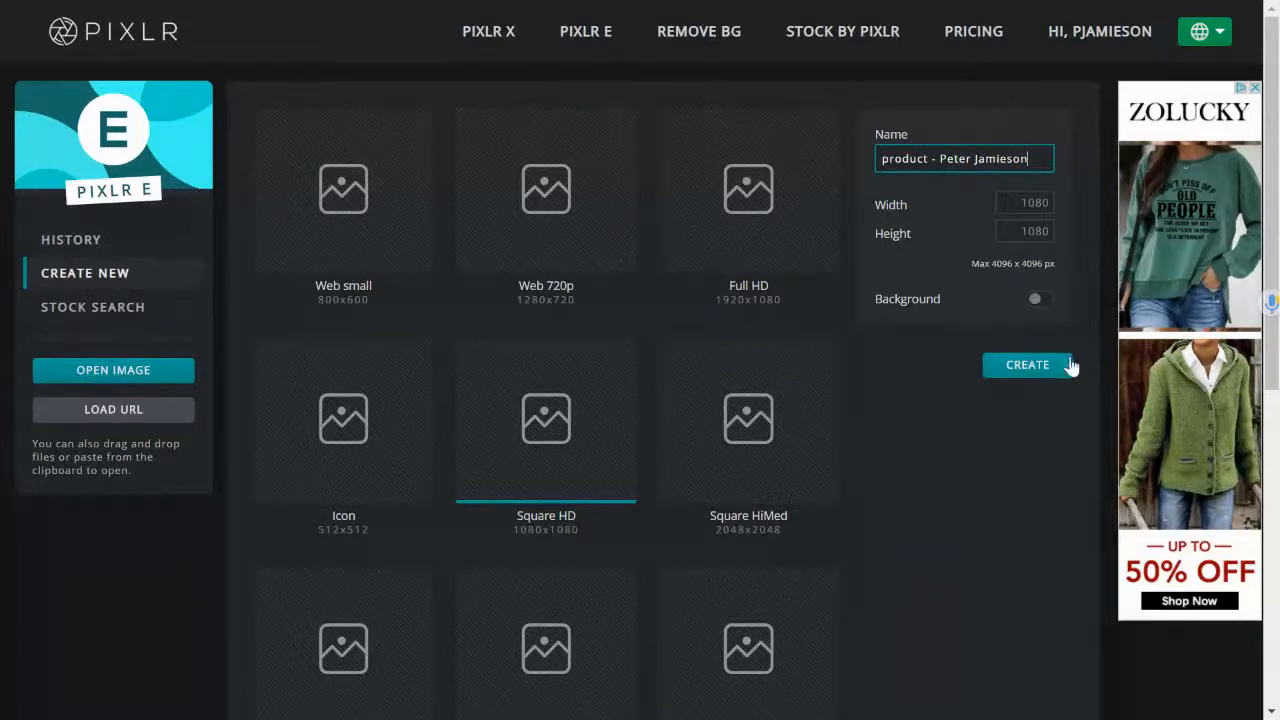
{"action": "left_click", "coordinate": [1027, 365]}
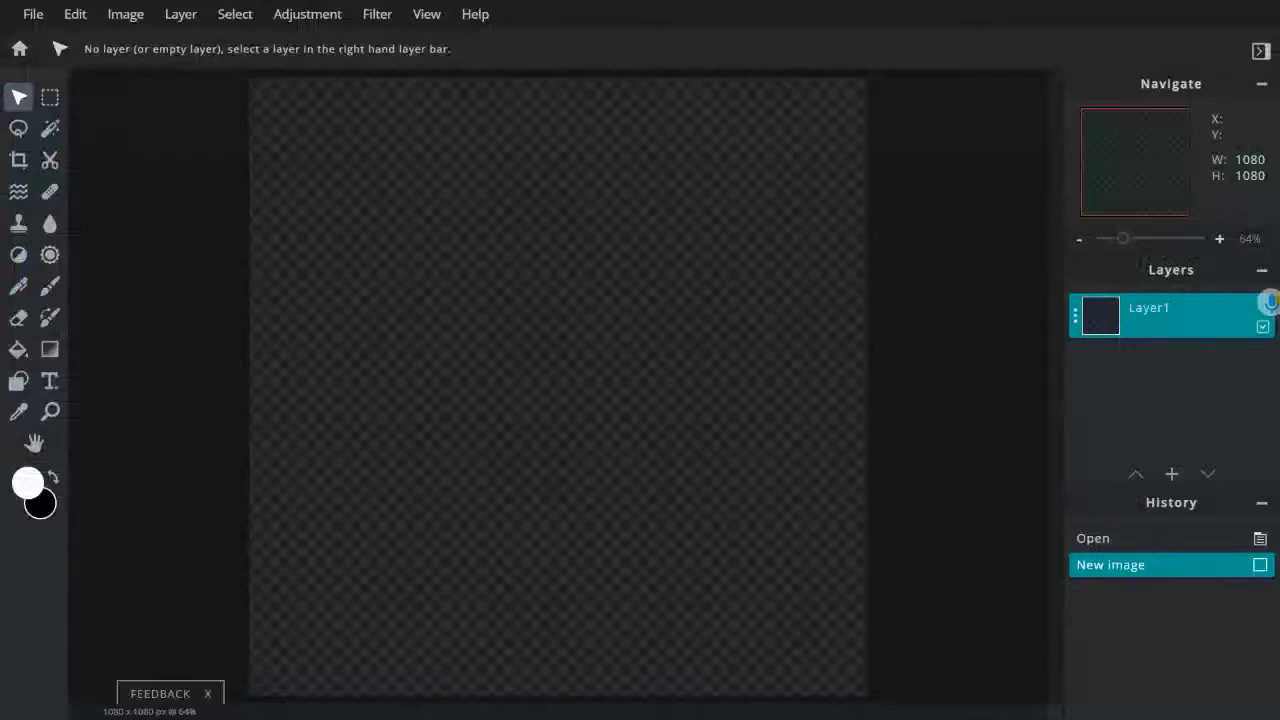
Create a second blank 1080 x 1080 image with the same name and Square HD settings.
{"action": "left_click", "coordinate": [609, 499]}
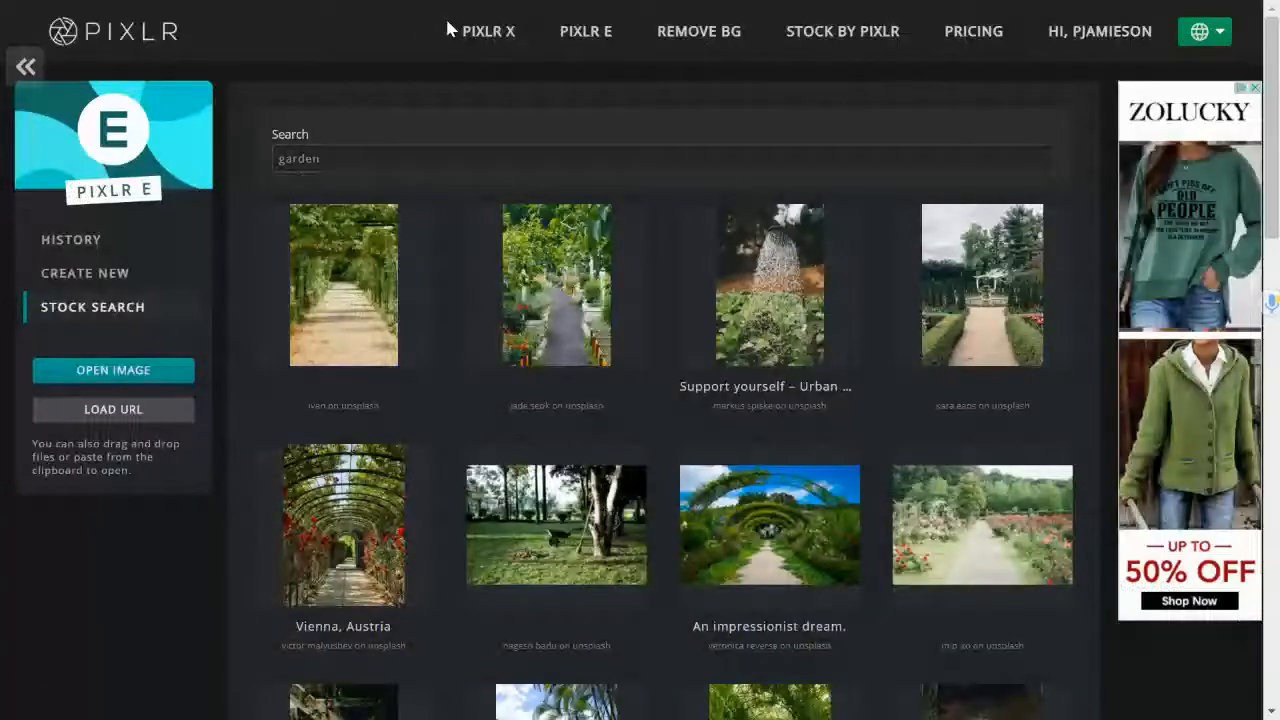
{"action": "left_click", "coordinate": [80, 285]}
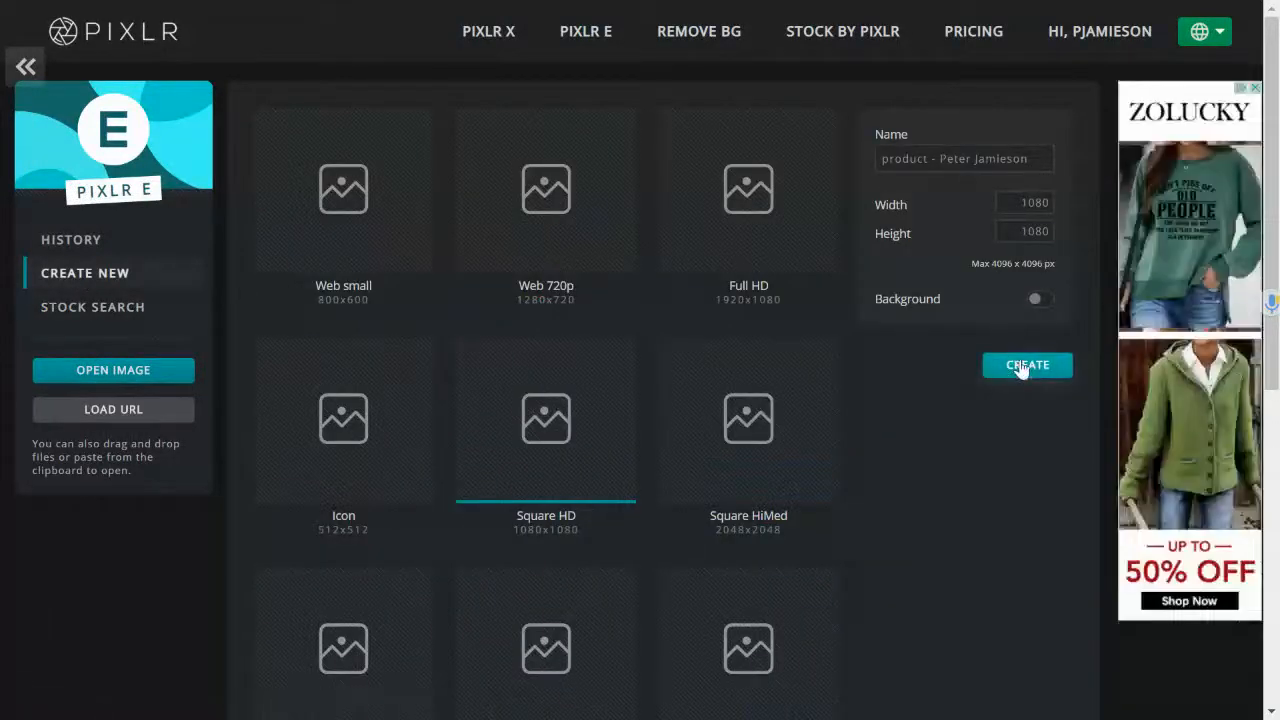
{"action": "left_click", "coordinate": [1021, 367]}
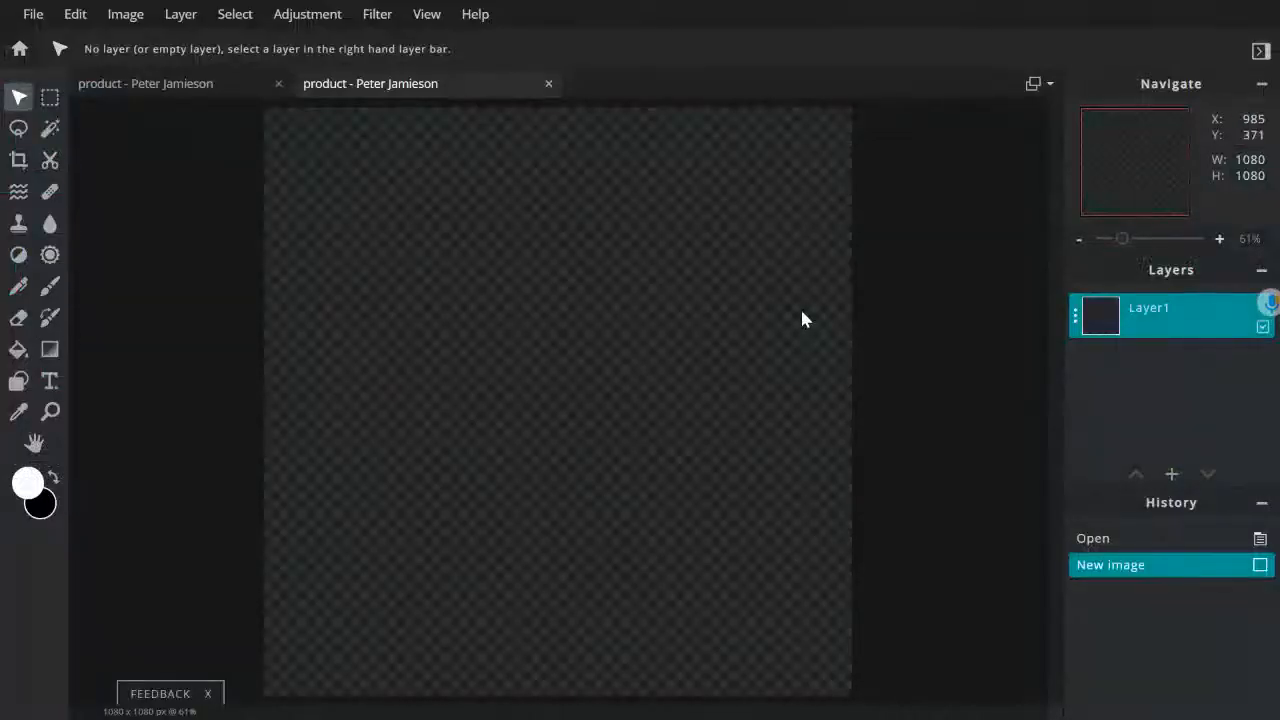
Paste the copied soda bottle photo into the canvas and enlarge it proportionally to about 795 x 1060 px.
{"action": "key", "text": "ctrl+v"}
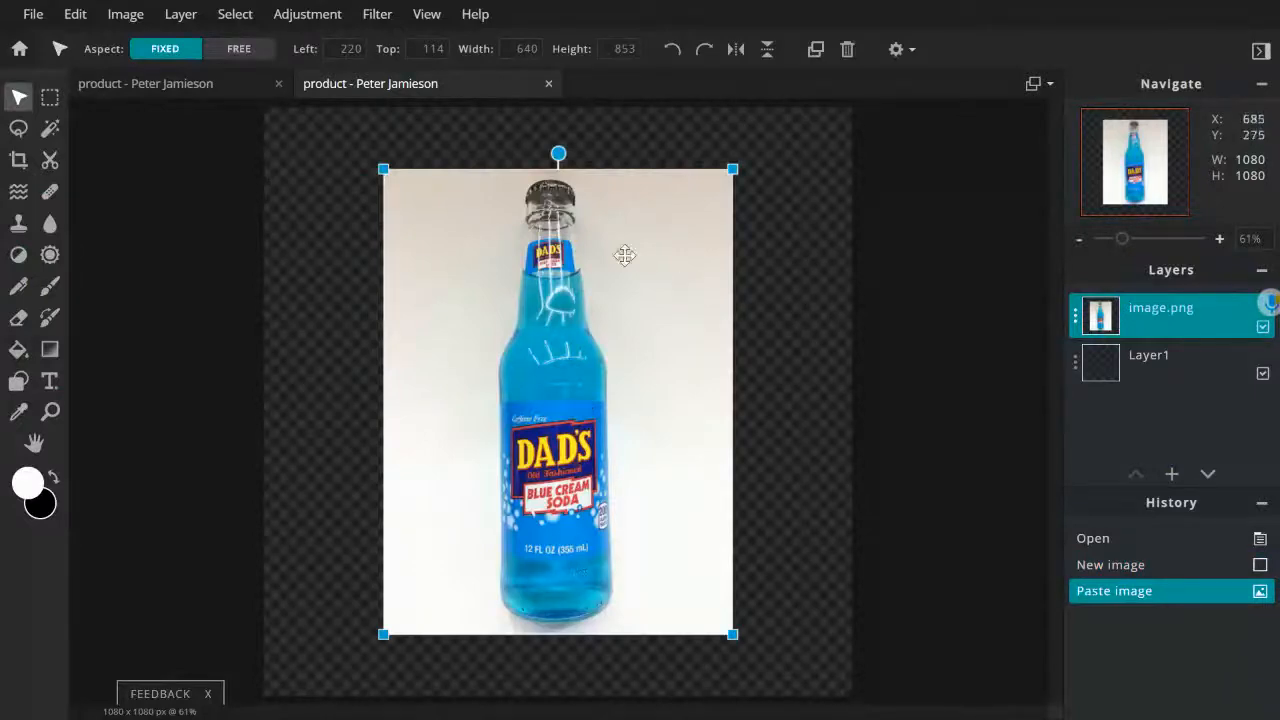
{"action": "left_click_drag", "start_coordinate": [385, 167], "coordinate": [343, 164]}
{"action": "left_click_drag", "start_coordinate": [731, 637], "coordinate": [775, 700]}
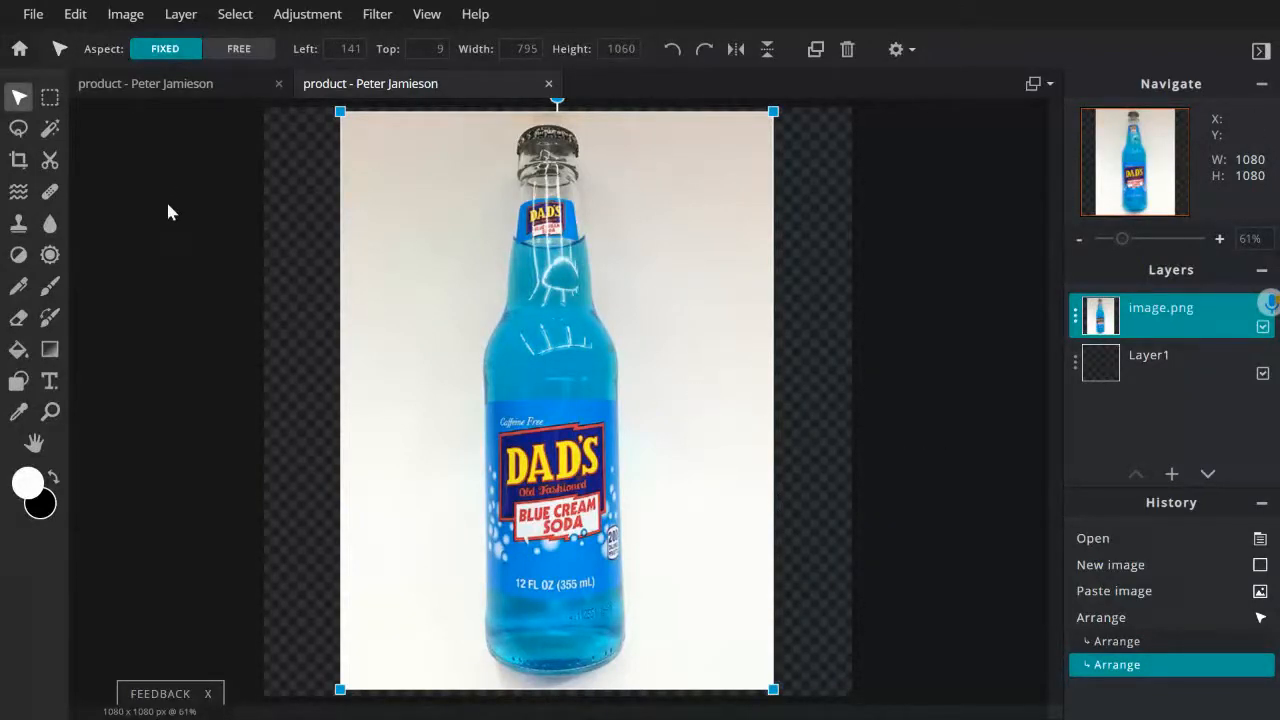
Crop the empty strips on both sides of the bottle photo, leaving the canvas about 789 x 1080 px.
{"action": "left_click", "coordinate": [17, 162]}
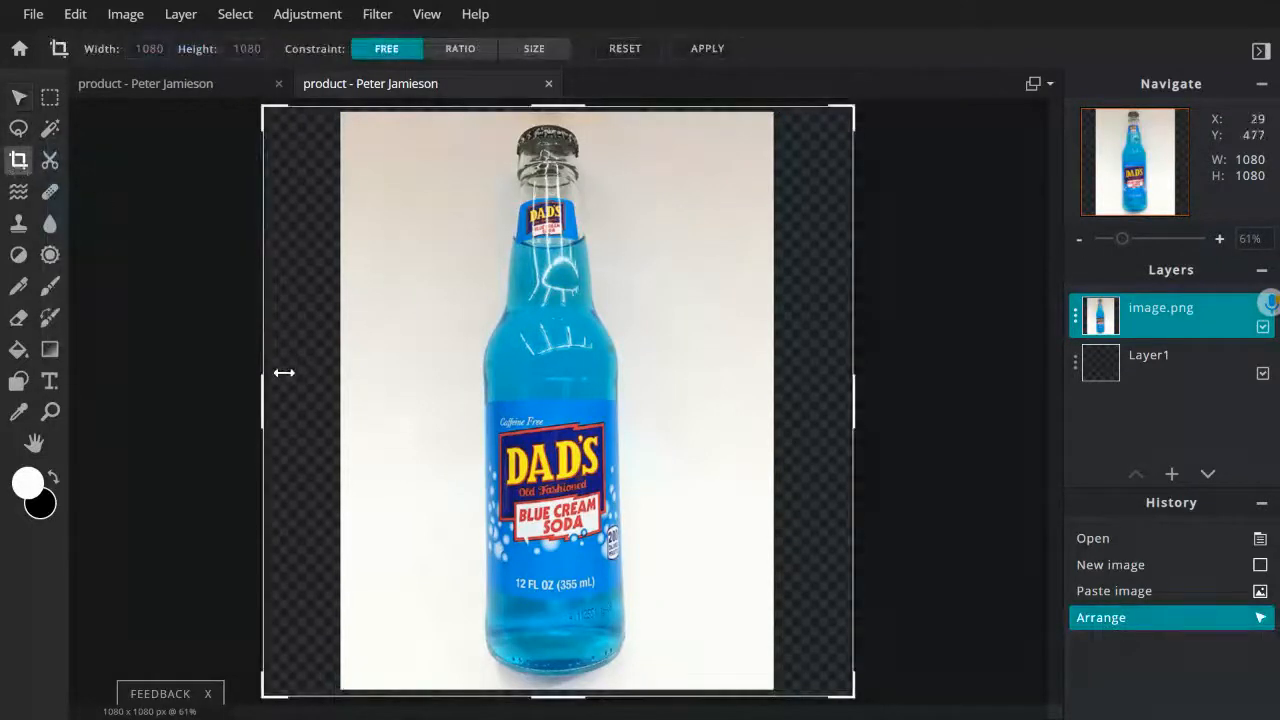
{"action": "left_click_drag", "start_coordinate": [259, 399], "coordinate": [343, 402]}
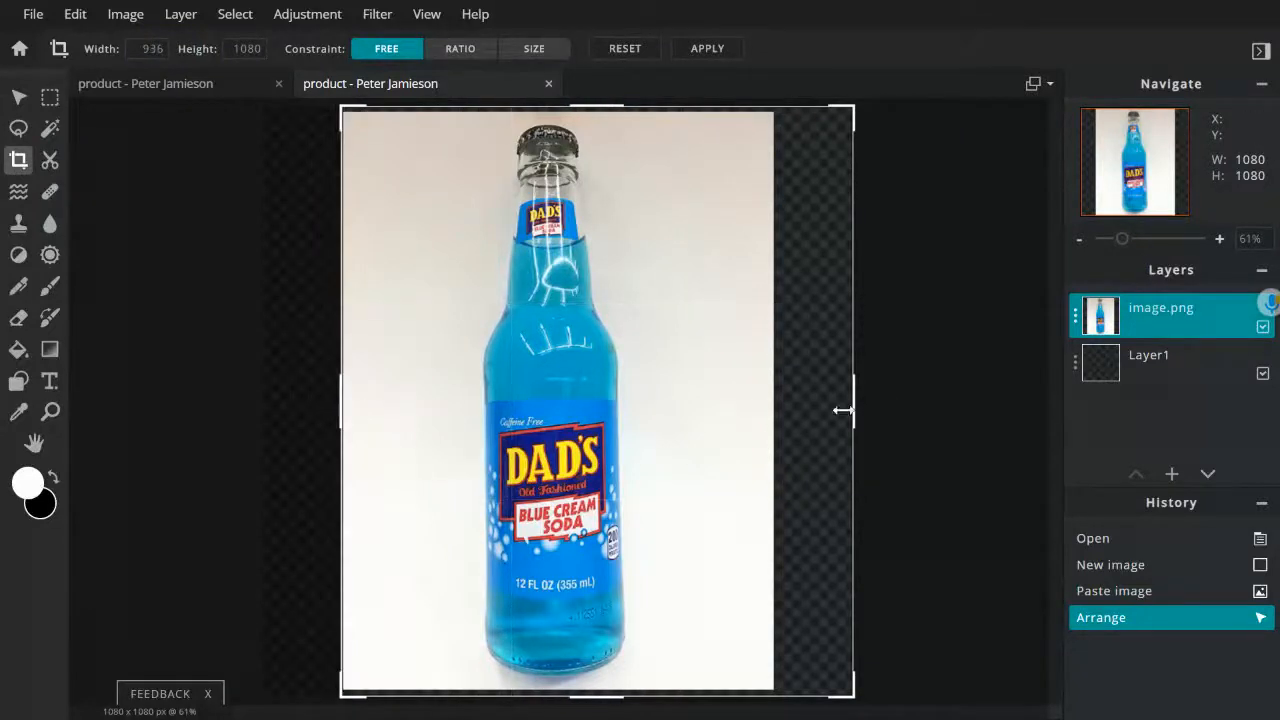
{"action": "left_click_drag", "start_coordinate": [851, 410], "coordinate": [773, 395]}
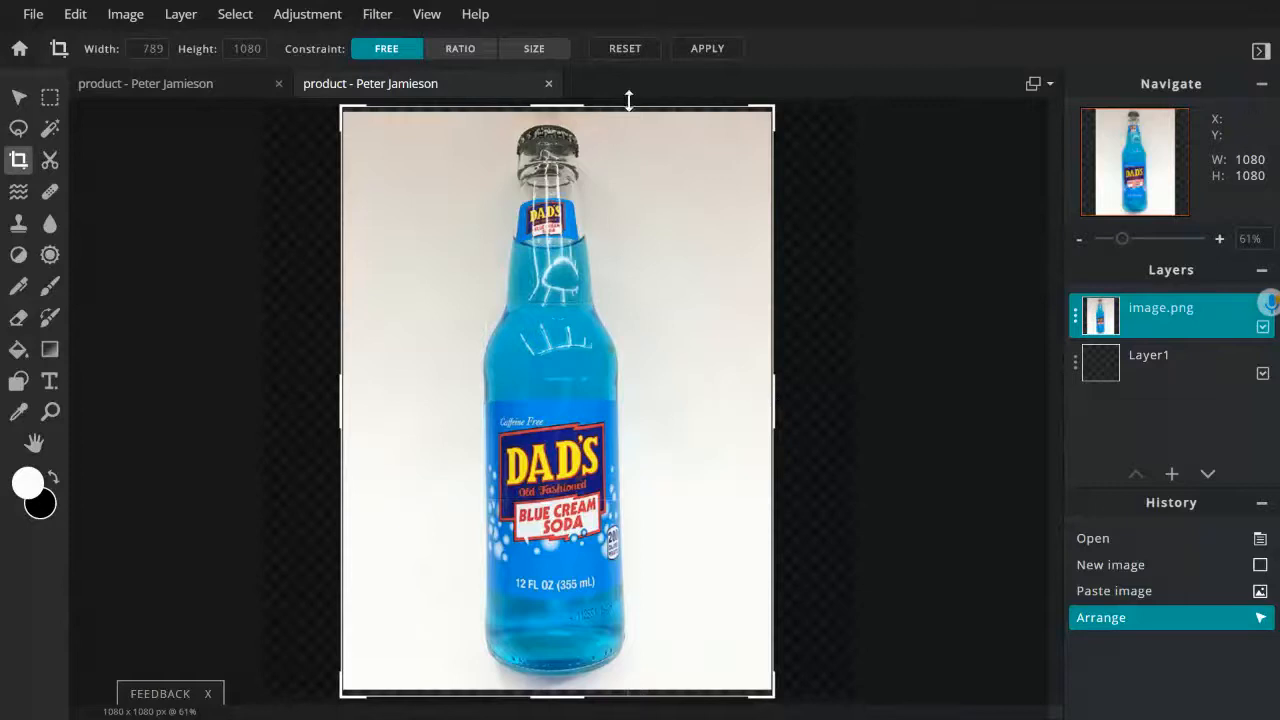
{"action": "left_click", "coordinate": [707, 50]}
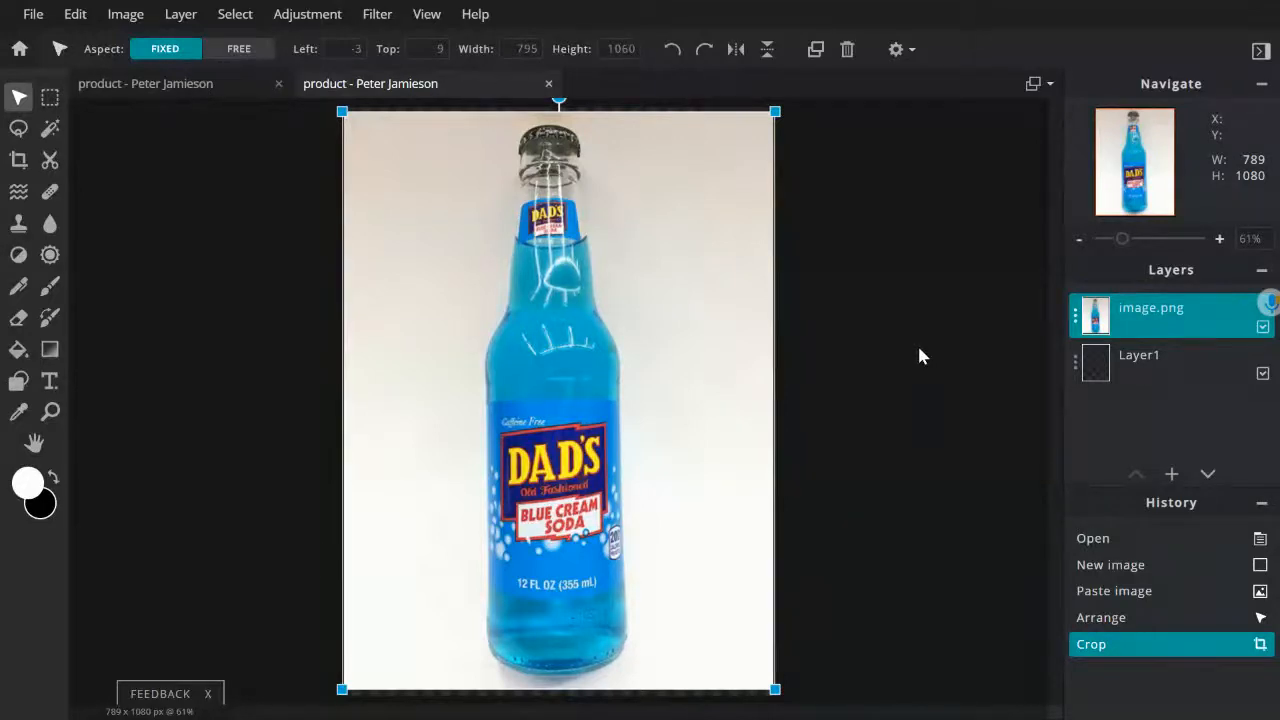
Duplicate the bottle photo layer image.png and hide the original layer.
{"action": "scroll", "coordinate": [919, 349], "scroll_direction": "up", "scroll_amount": 4}
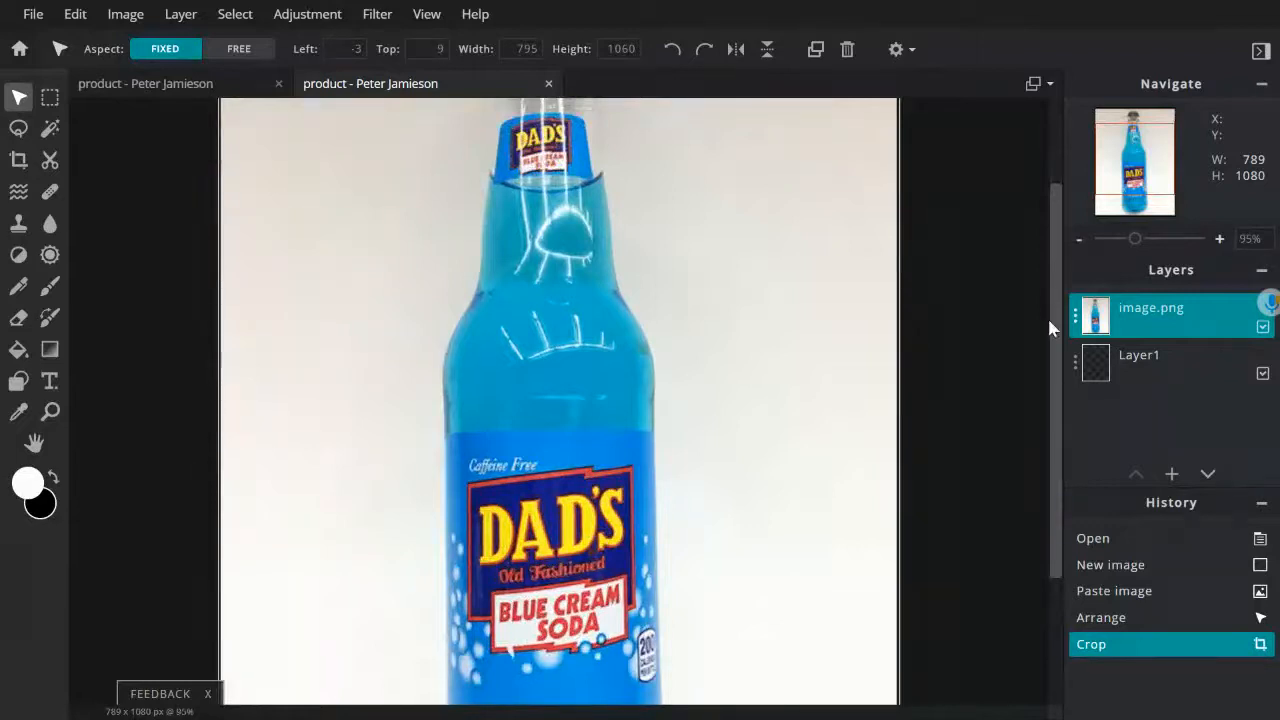
{"action": "left_click_drag", "start_coordinate": [1054, 379], "coordinate": [1052, 499]}
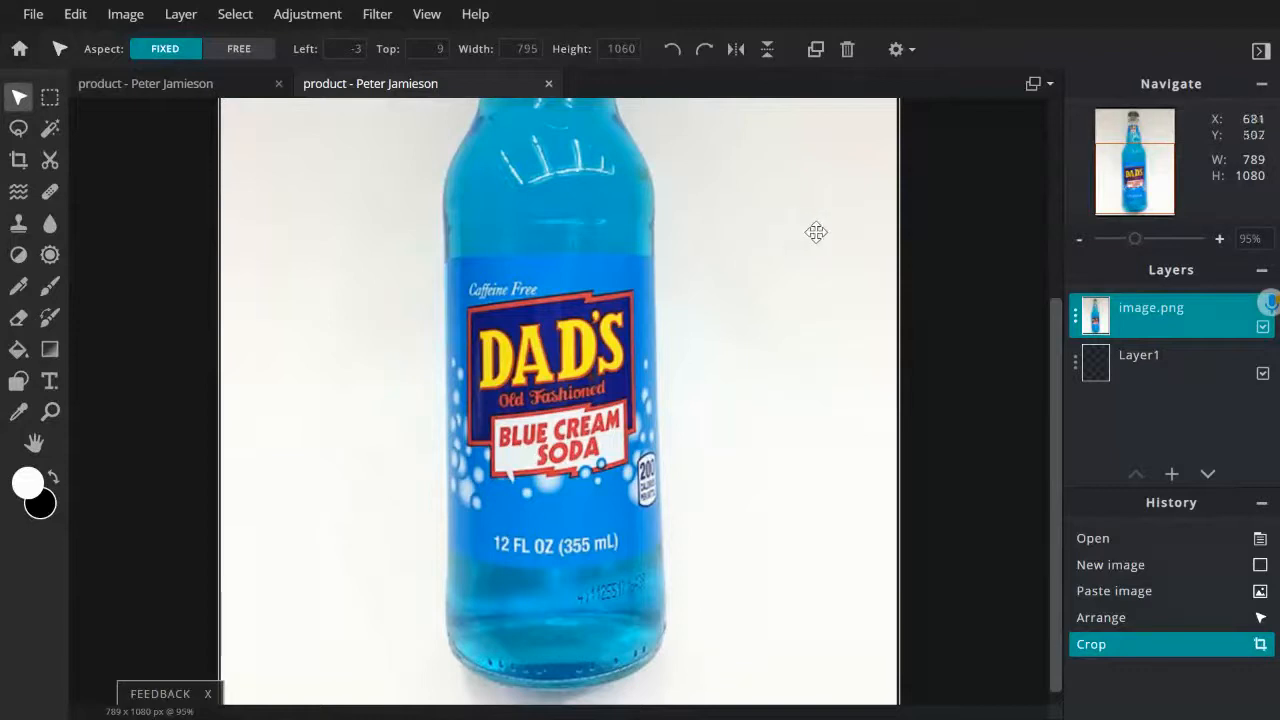
{"action": "left_click", "coordinate": [1181, 310]}
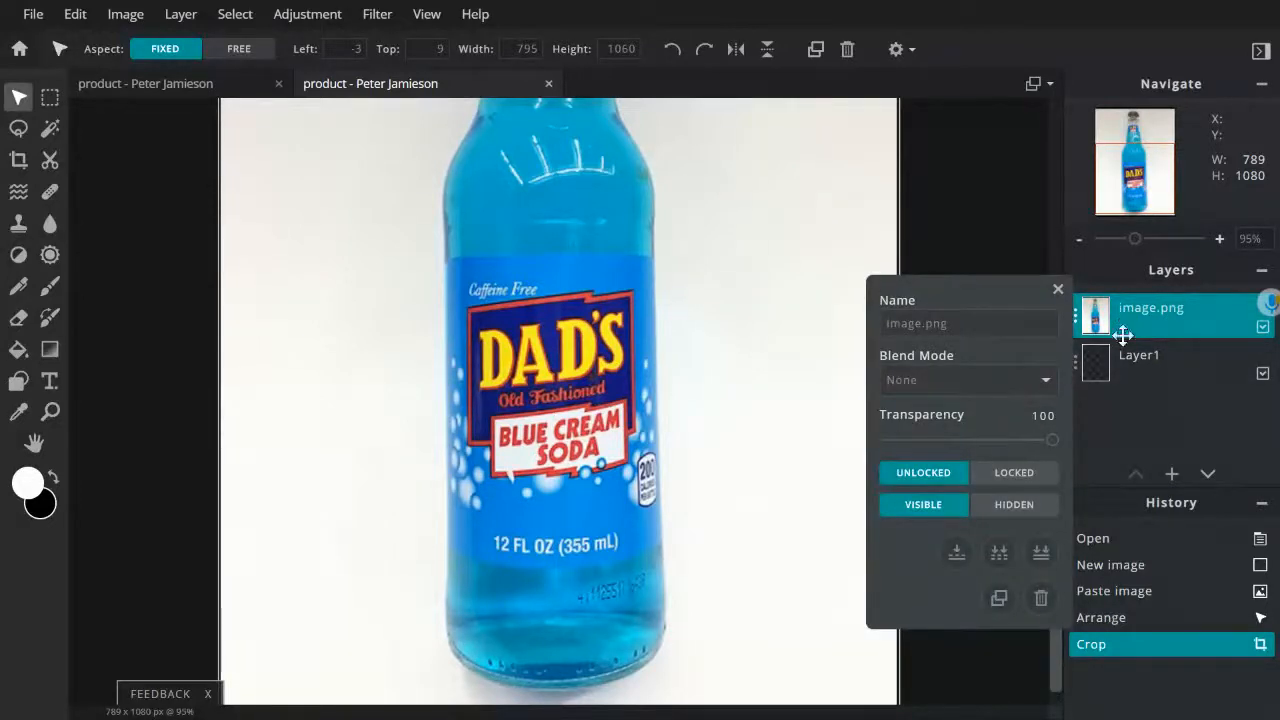
{"action": "left_click", "coordinate": [1000, 600]}
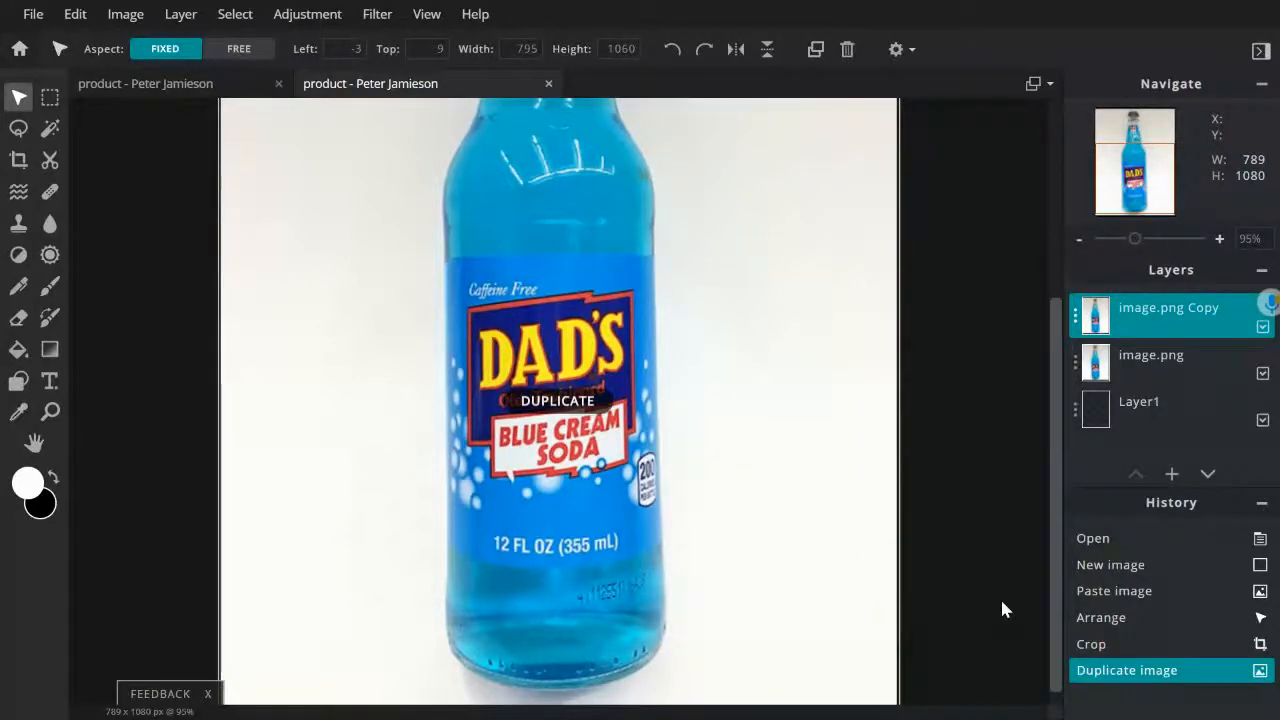
{"action": "left_click", "coordinate": [1262, 375]}
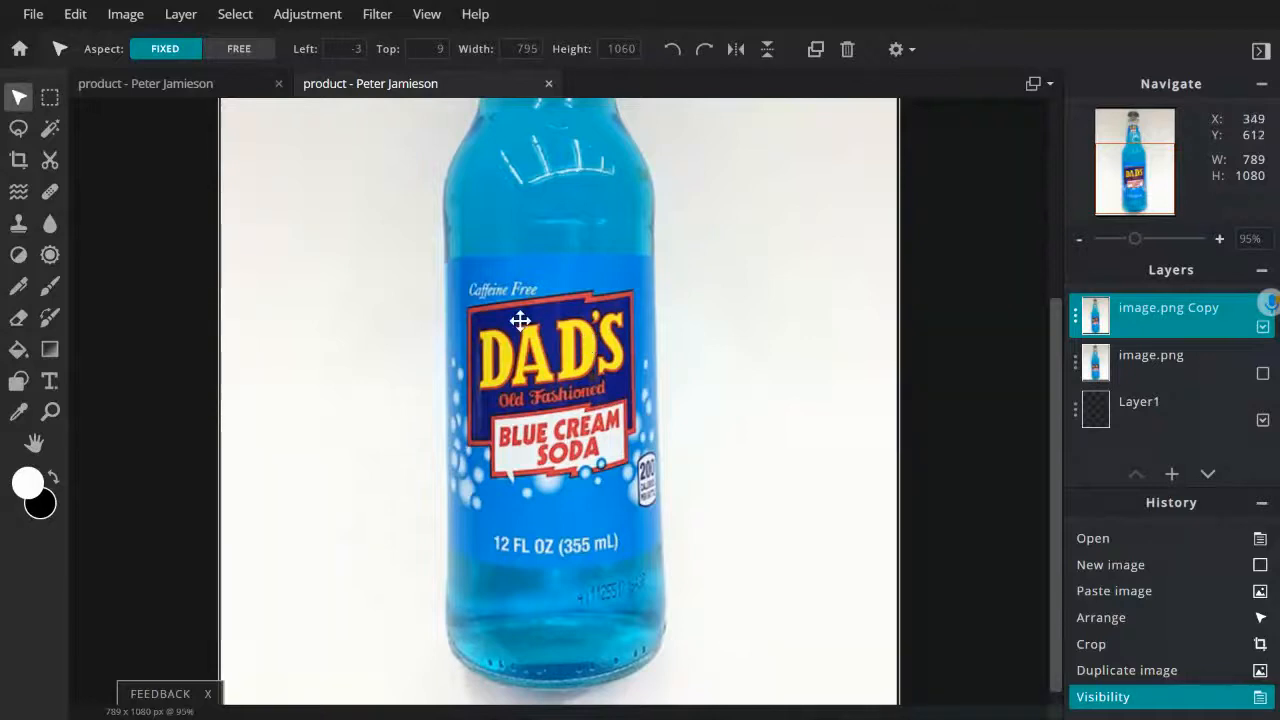
Sample the label's dark blue as the main color and set the Draw tool to the round 50 px brush with 2% softness.
{"action": "left_click", "coordinate": [18, 415]}
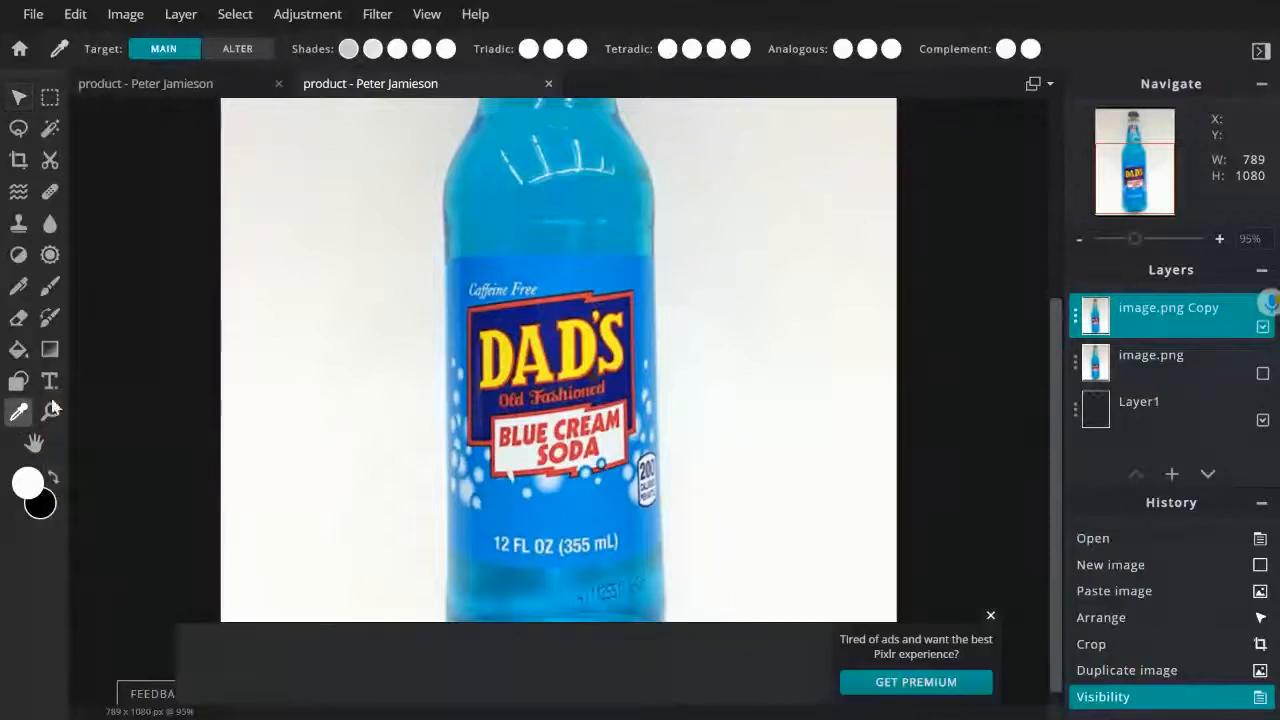
{"action": "left_click", "coordinate": [512, 323]}
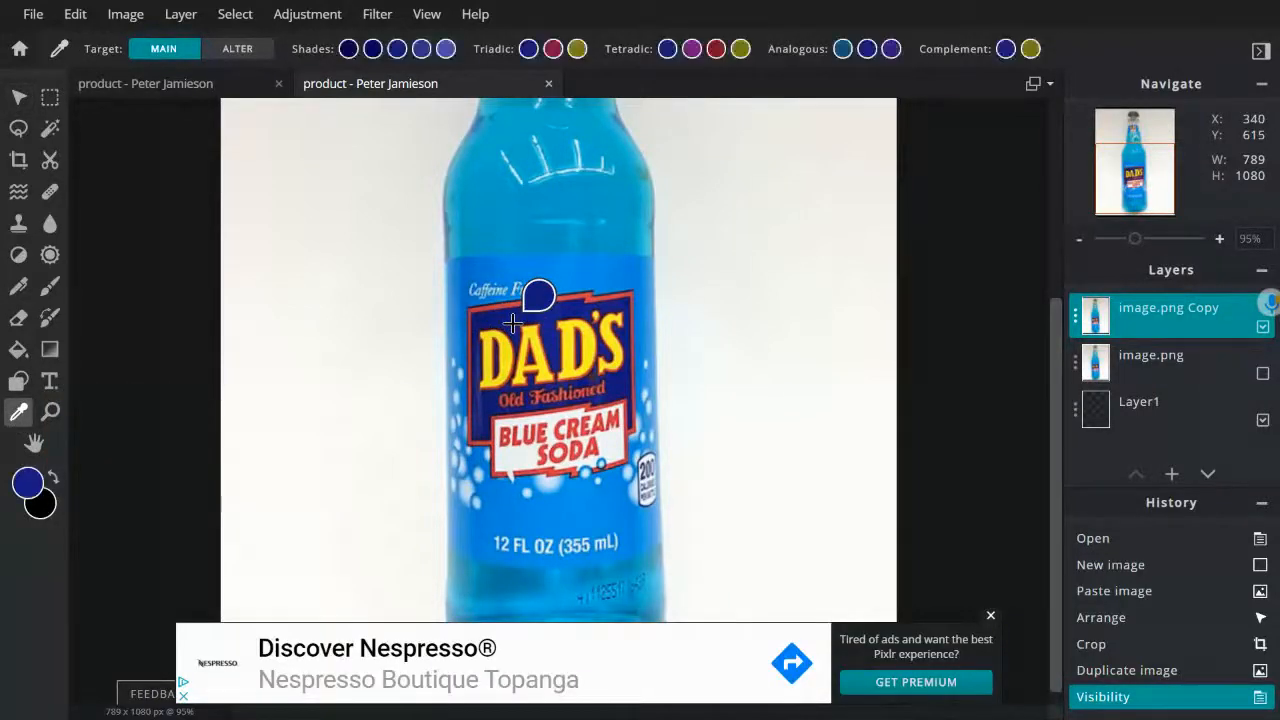
{"action": "left_click", "coordinate": [50, 286]}
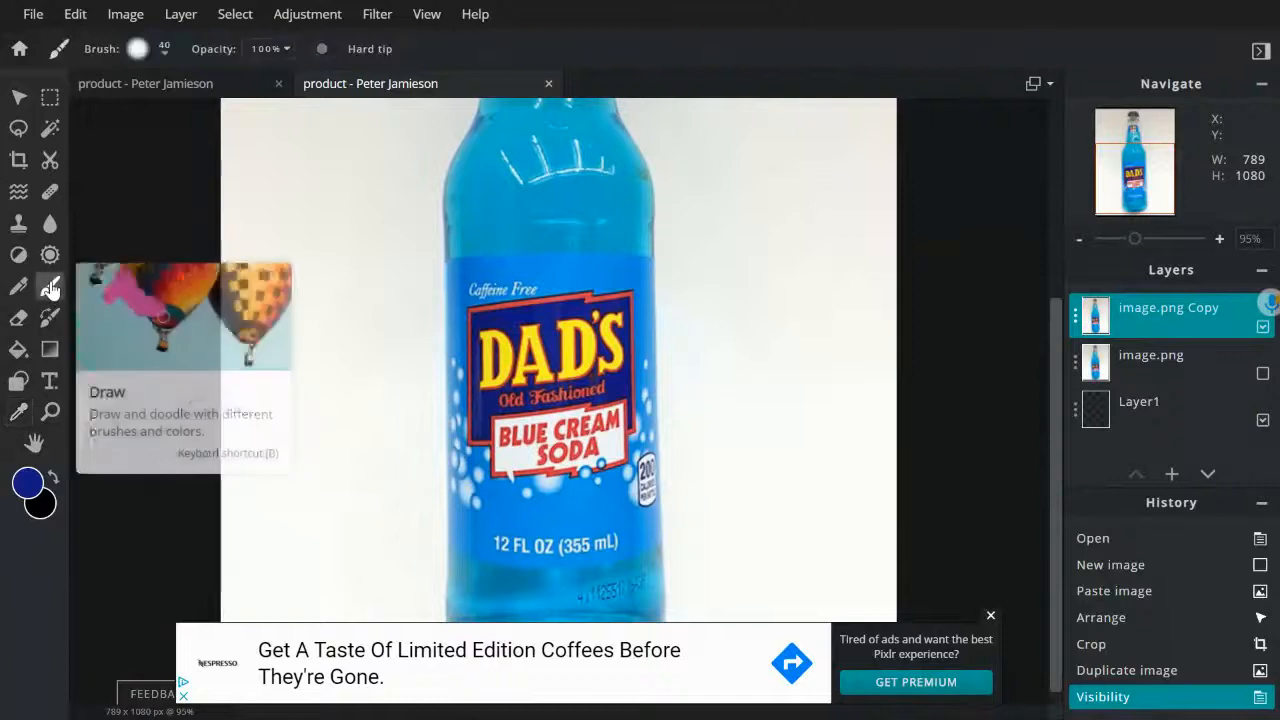
{"action": "left_click", "coordinate": [138, 48]}
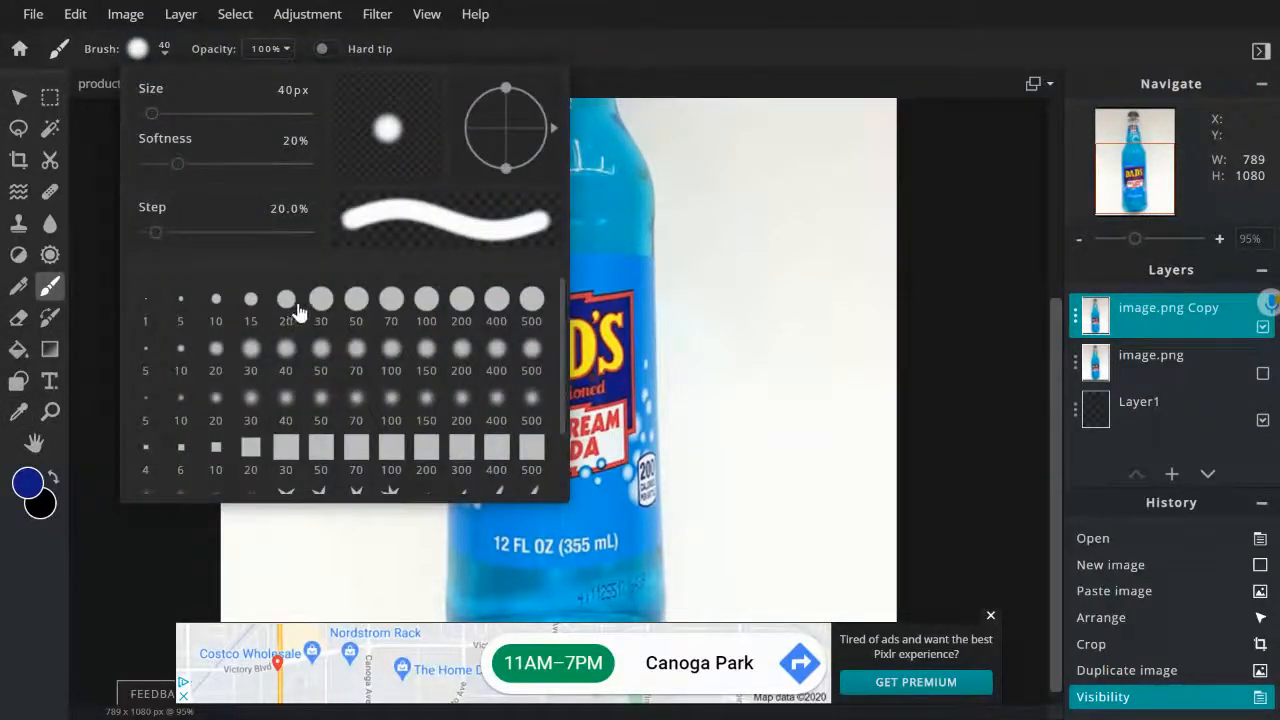
{"action": "left_click", "coordinate": [355, 302]}
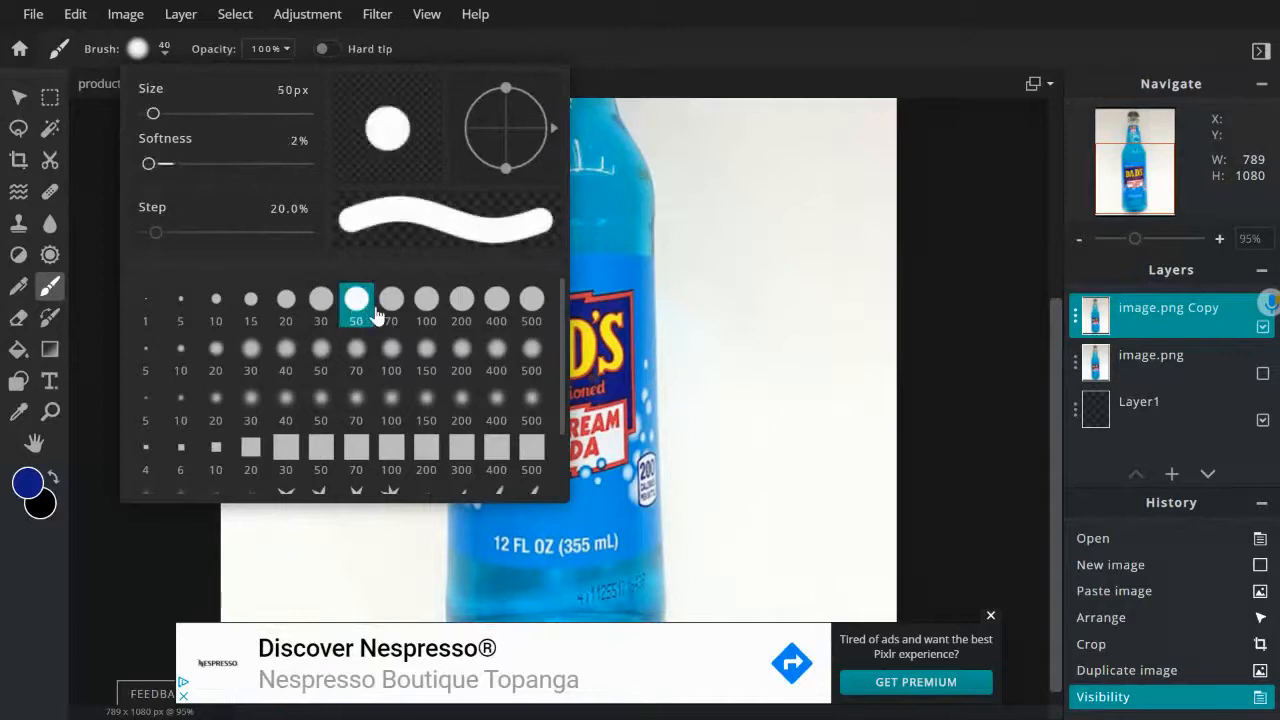
{"action": "left_click", "coordinate": [791, 294]}
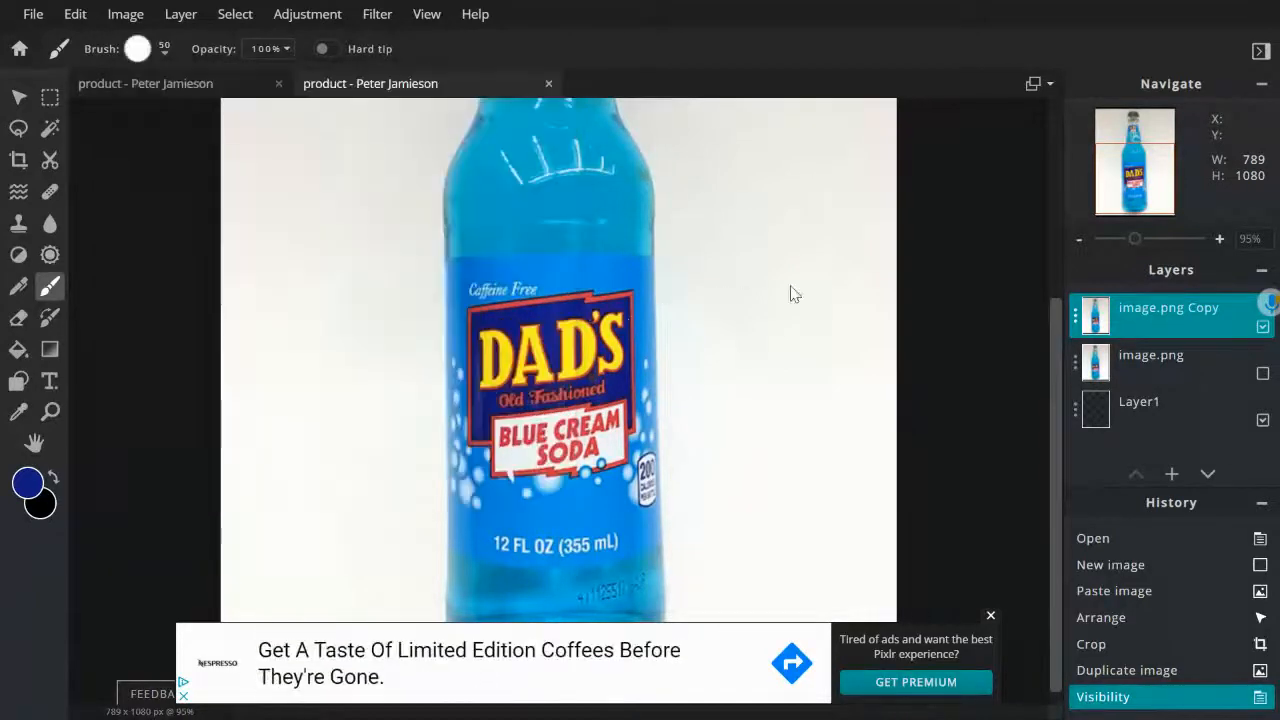
Paint over the "DAD'S Old Fashioned" lettering on the main label with the sampled dark blue.
{"action": "mouse_move", "coordinate": [483, 347]}
{"action": "left_mouse_down"}
{"action": "mouse_move", "coordinate": [494, 381]}
{"action": "mouse_move", "coordinate": [521, 358]}
{"action": "mouse_move", "coordinate": [580, 357]}
{"action": "mouse_move", "coordinate": [608, 328]}
{"action": "mouse_move", "coordinate": [518, 334]}
{"action": "mouse_move", "coordinate": [504, 386]}
{"action": "mouse_move", "coordinate": [596, 376]}
{"action": "left_mouse_up"}
{"action": "left_click", "coordinate": [608, 334]}
{"action": "left_click_drag", "start_coordinate": [598, 372], "coordinate": [606, 360]}
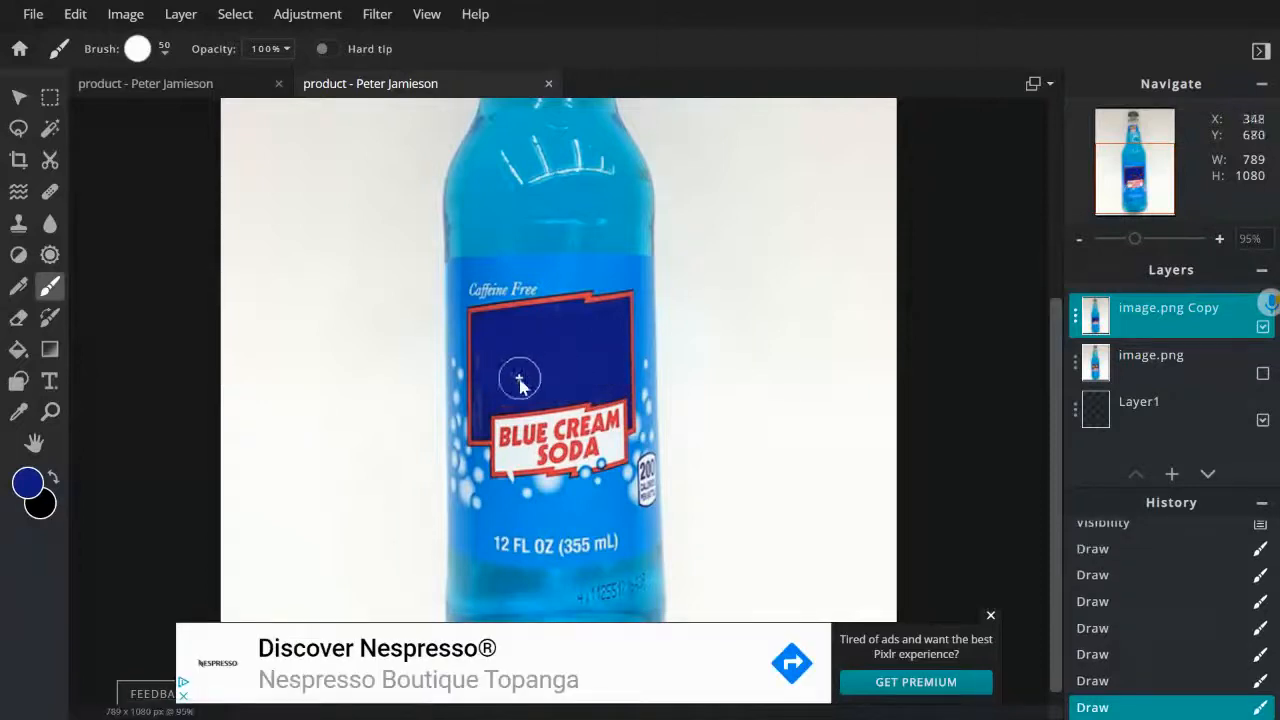
{"action": "left_click_drag", "start_coordinate": [497, 360], "coordinate": [500, 369]}
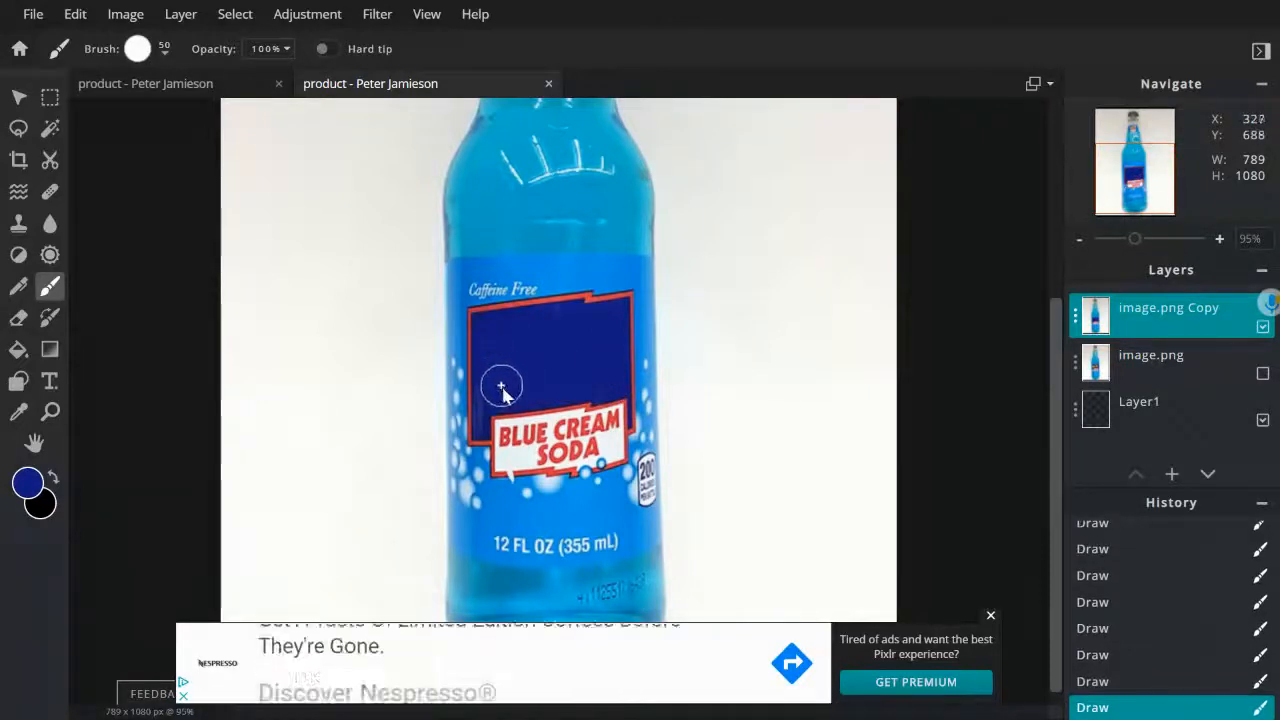
{"action": "left_click", "coordinate": [497, 393]}
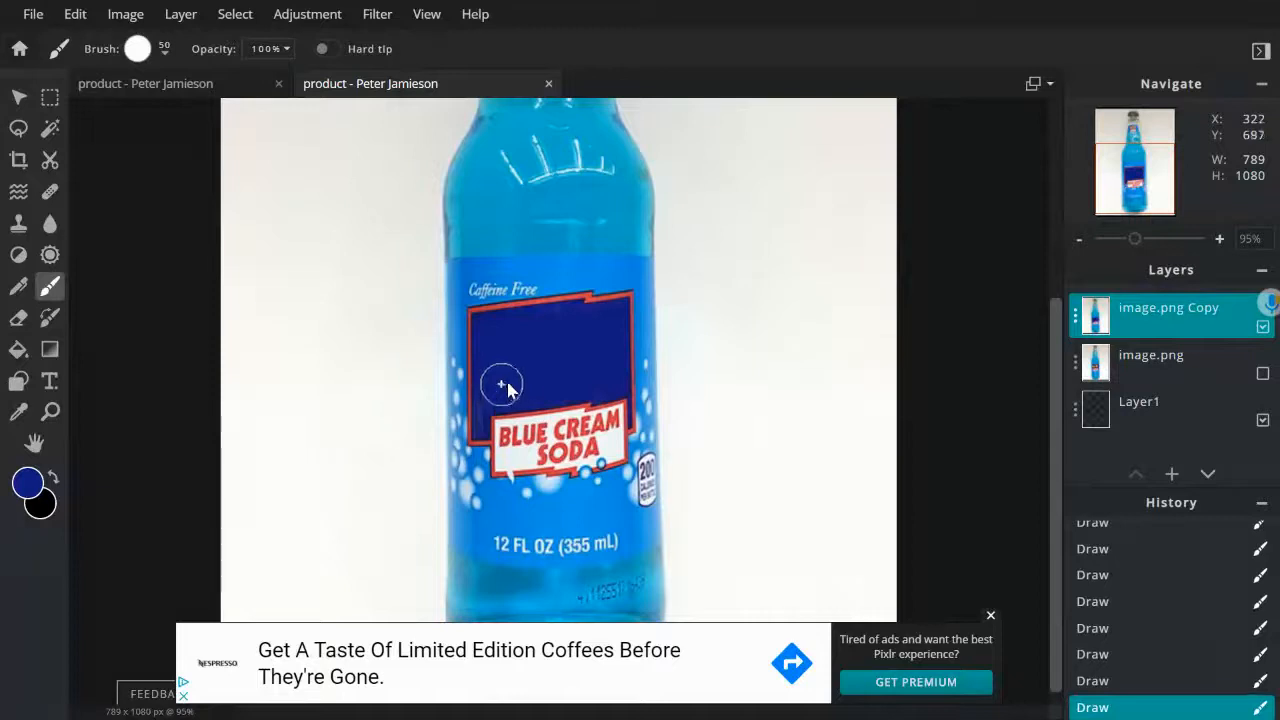
{"action": "scroll", "coordinate": [840, 380], "scroll_direction": "down", "scroll_amount": 3}
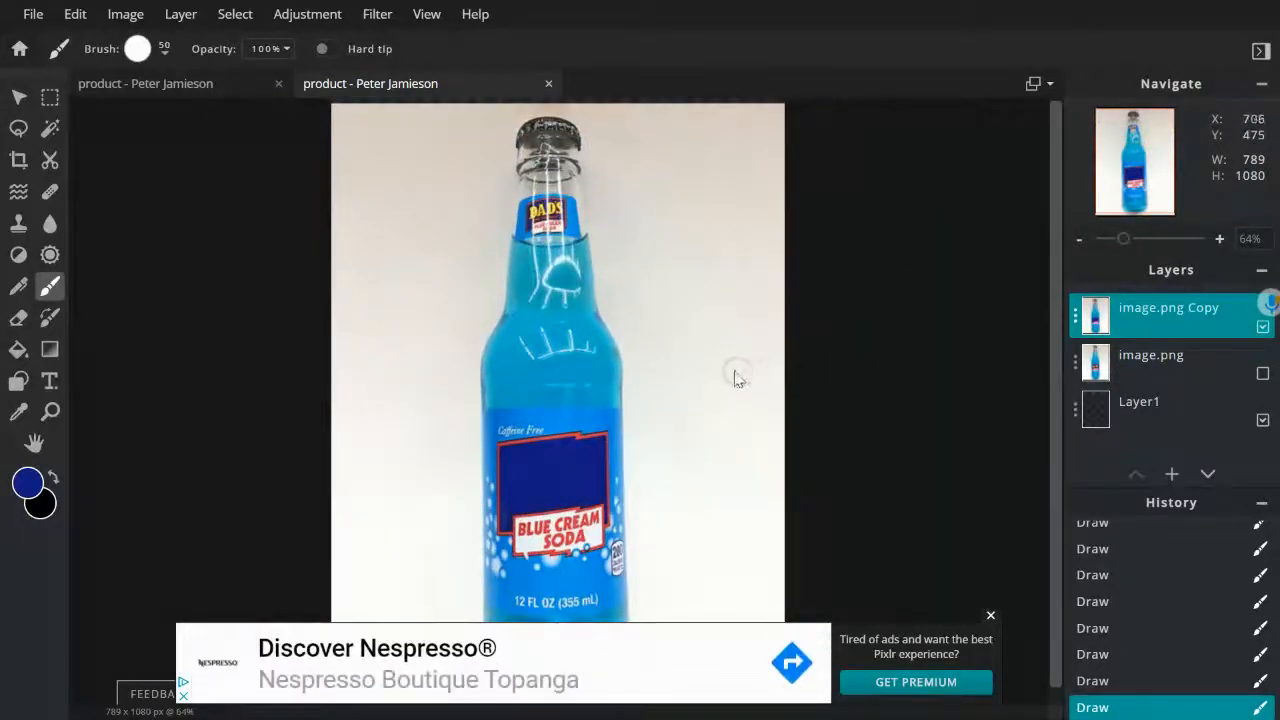
{"action": "scroll", "coordinate": [728, 375], "scroll_direction": "up", "scroll_amount": 1}
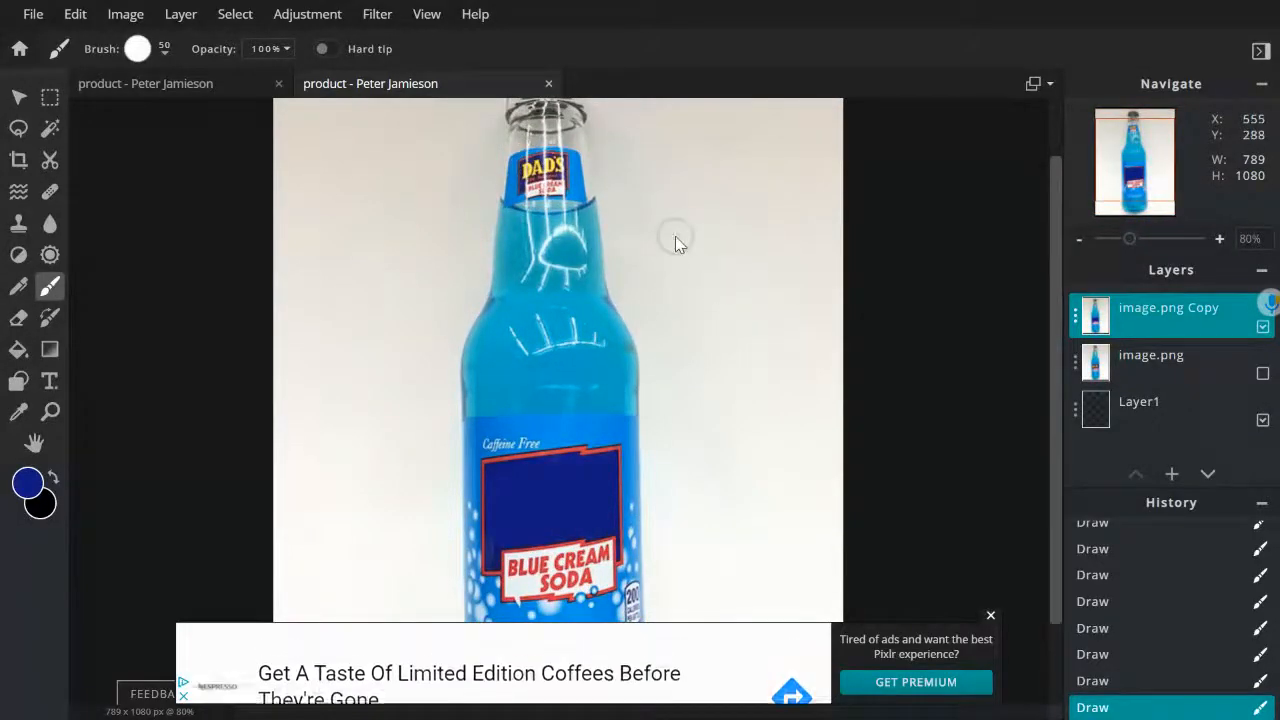
{"action": "scroll", "coordinate": [675, 236], "scroll_direction": "down", "scroll_amount": 2}
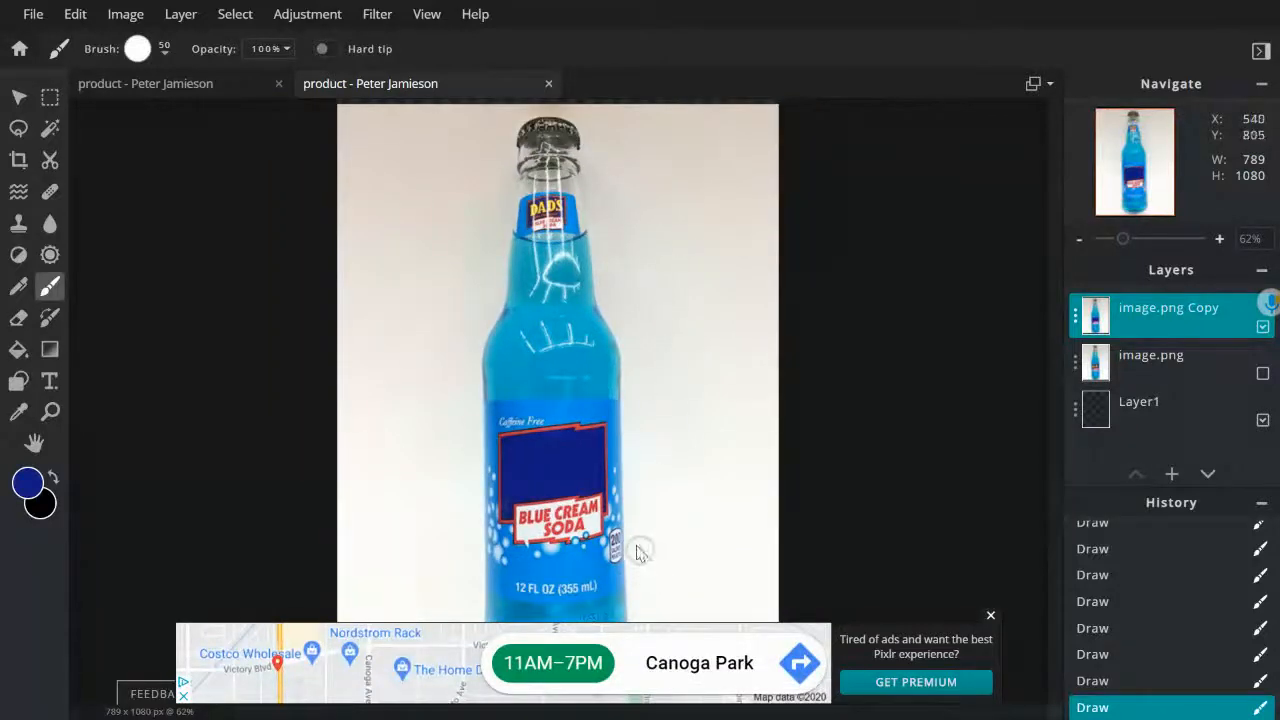
{"action": "scroll", "coordinate": [637, 543], "scroll_direction": "up", "scroll_amount": 3}
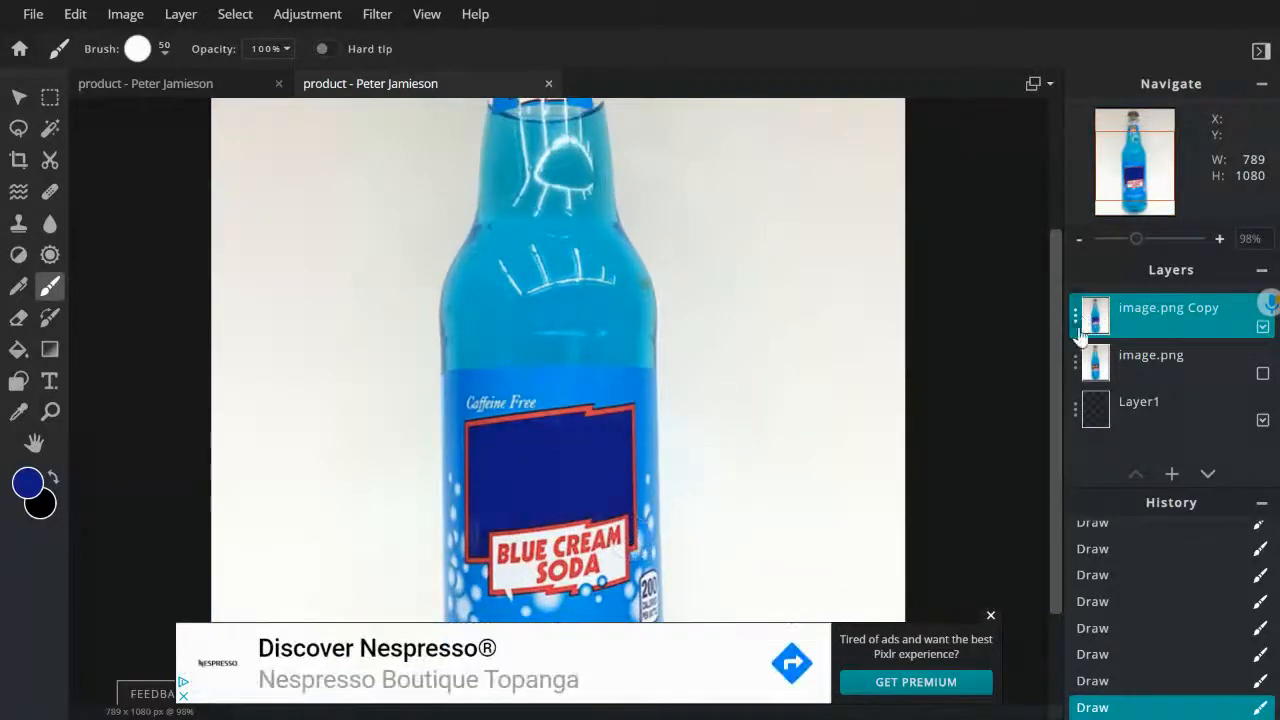
{"action": "left_click_drag", "start_coordinate": [1053, 335], "coordinate": [1043, 425]}
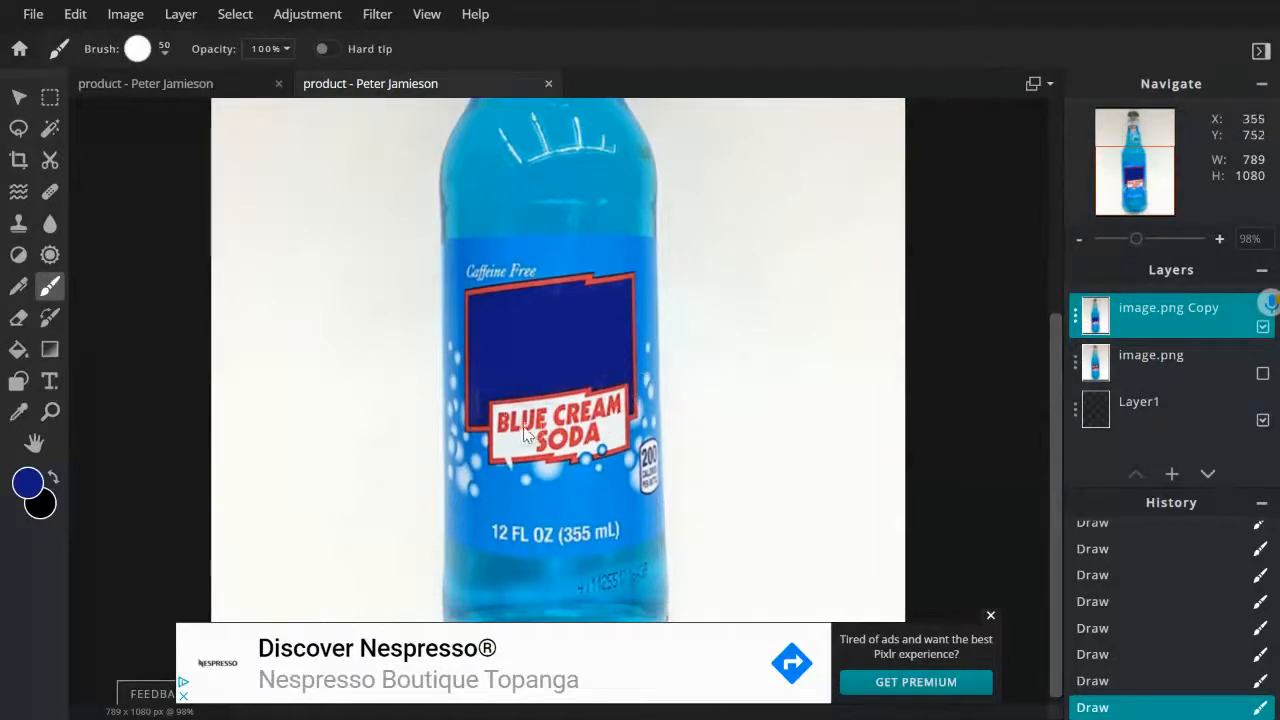
Sample the off-white of the lower label box and paint over the "BLUE CREAM SODA" lettering with the 50 px brush.
{"action": "left_click", "coordinate": [19, 414]}
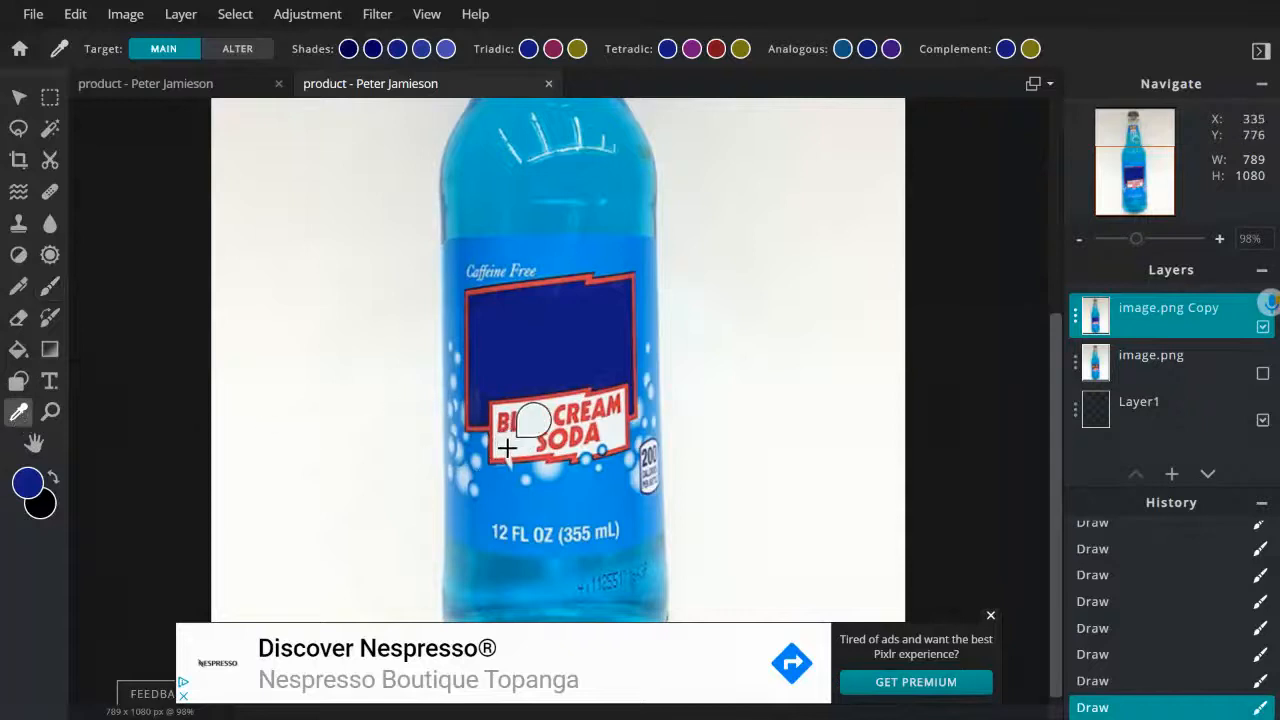
{"action": "left_click", "coordinate": [510, 446]}
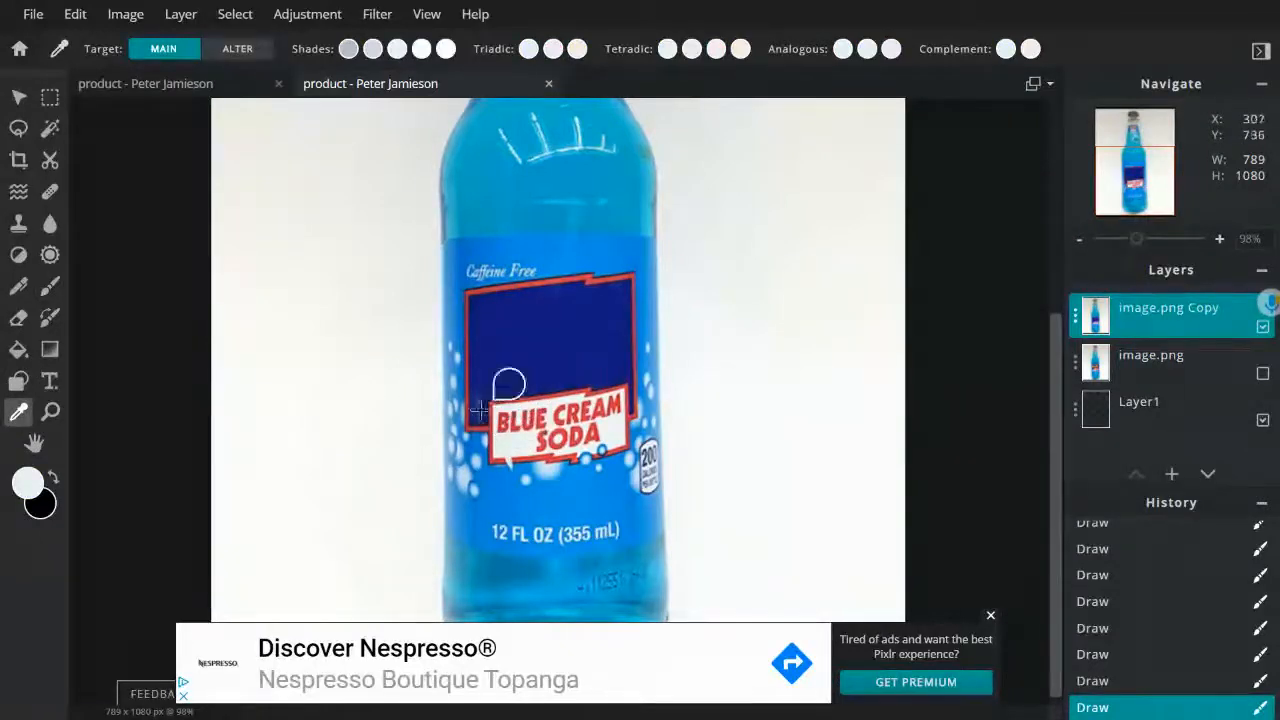
{"action": "left_click", "coordinate": [51, 288]}
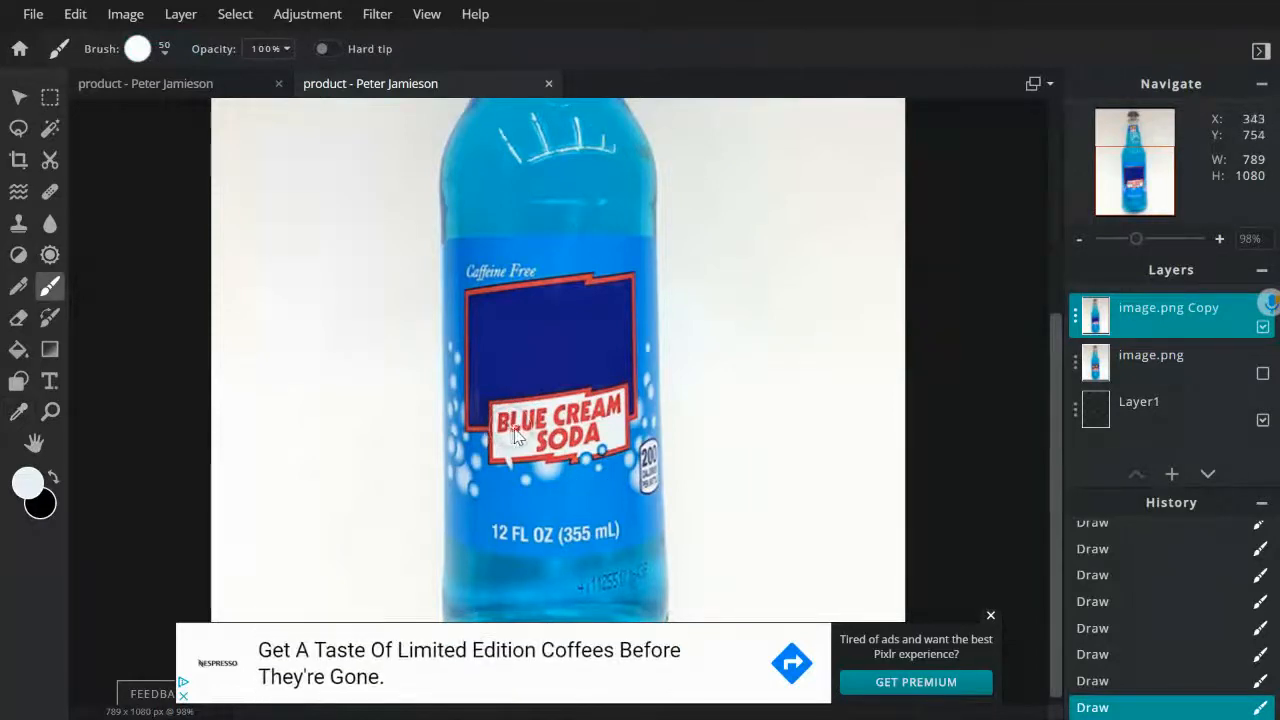
{"action": "left_click", "coordinate": [517, 433]}
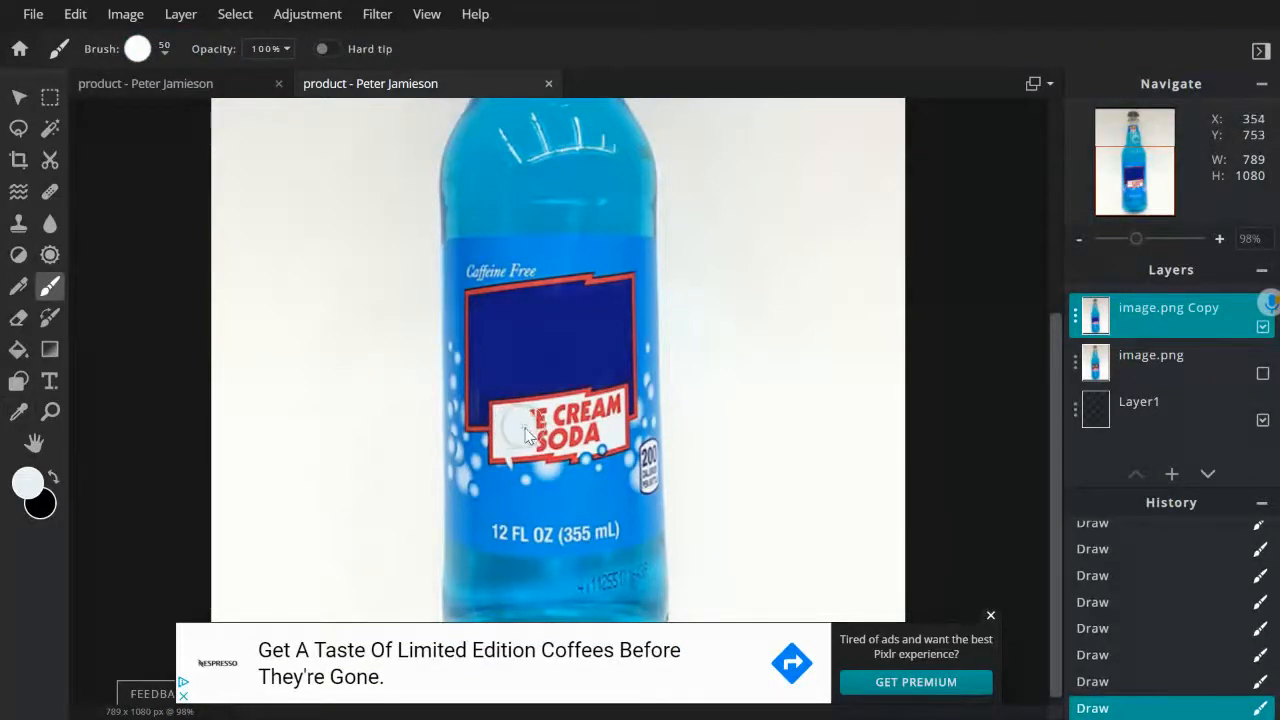
{"action": "left_click", "coordinate": [535, 426]}
{"action": "left_click", "coordinate": [554, 425]}
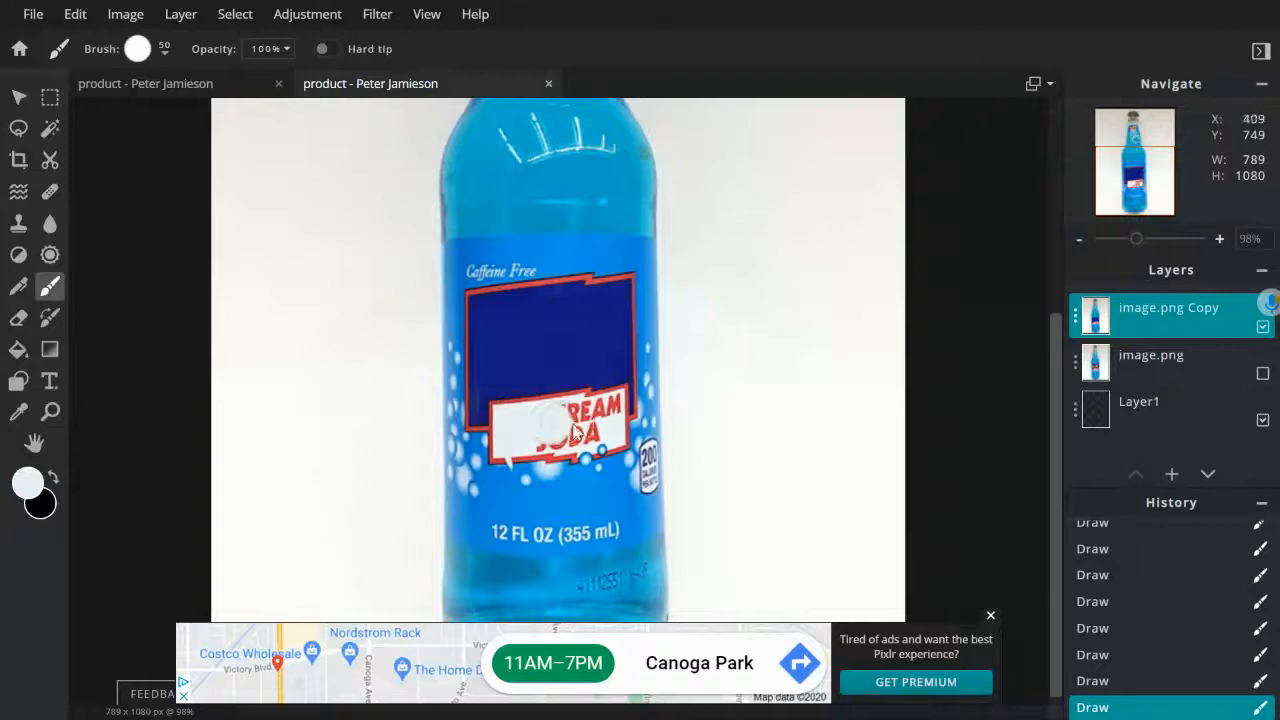
{"action": "left_click", "coordinate": [568, 431]}
{"action": "left_click", "coordinate": [572, 434]}
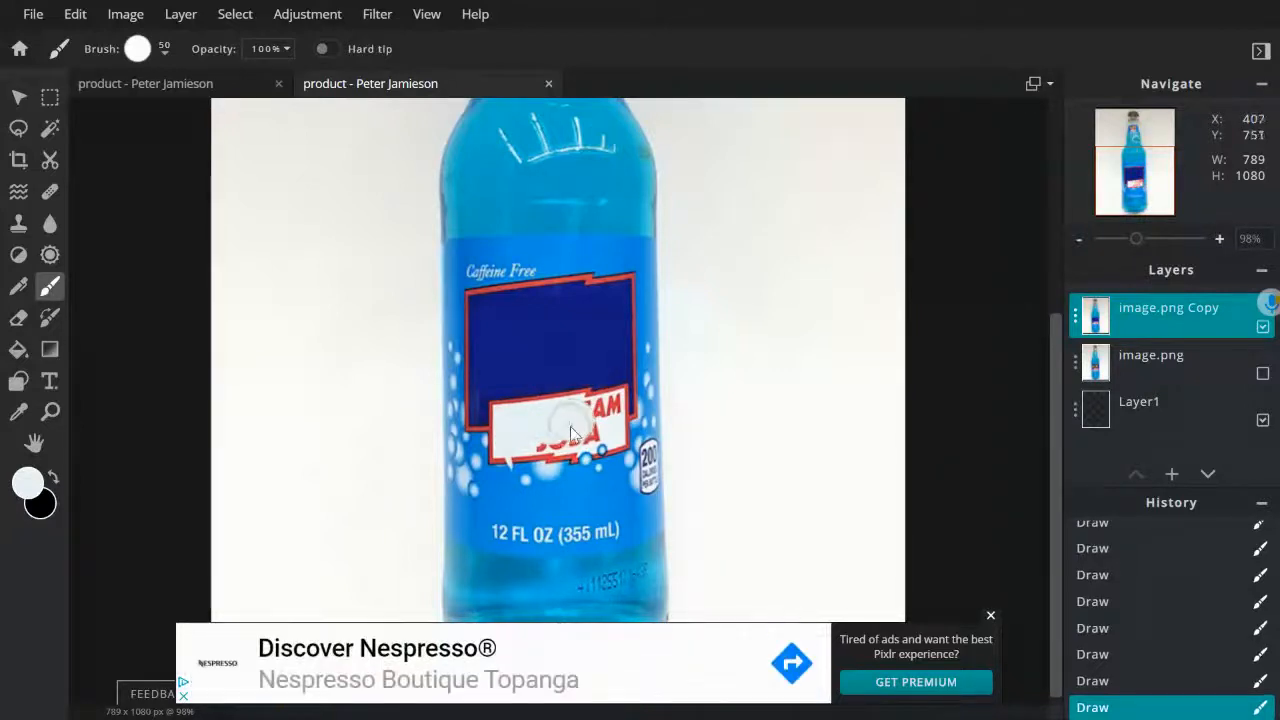
{"action": "left_click", "coordinate": [546, 440]}
{"action": "left_click", "coordinate": [545, 433]}
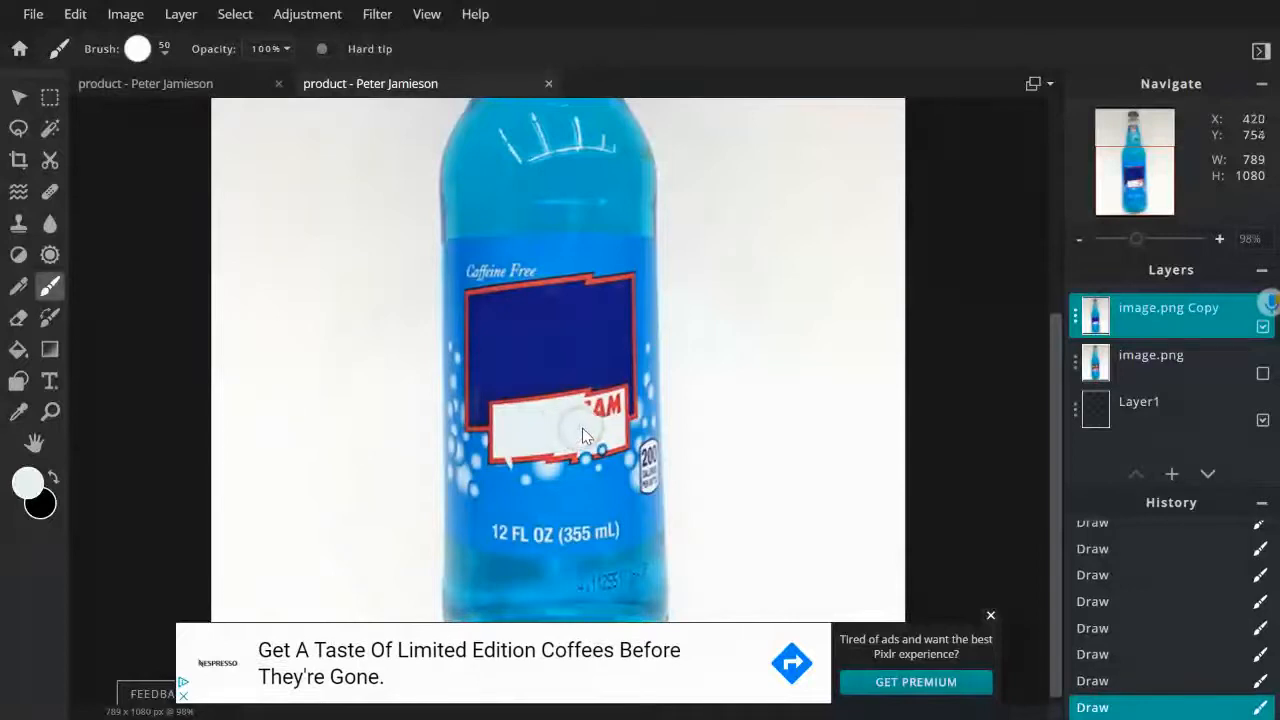
{"action": "left_click", "coordinate": [588, 423]}
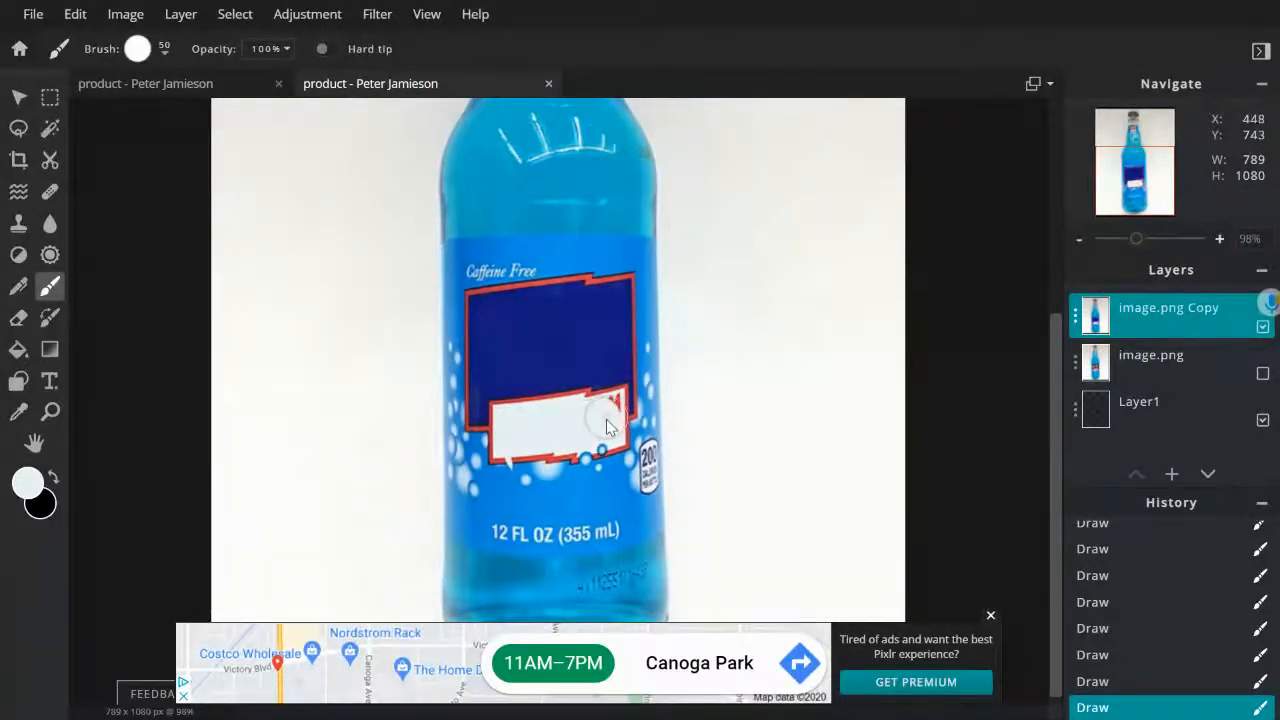
Reduce the brush size to 20 px and paint out the remnant of the red "M" in the white label box's corner.
{"action": "key", "text": "bracketleft"}
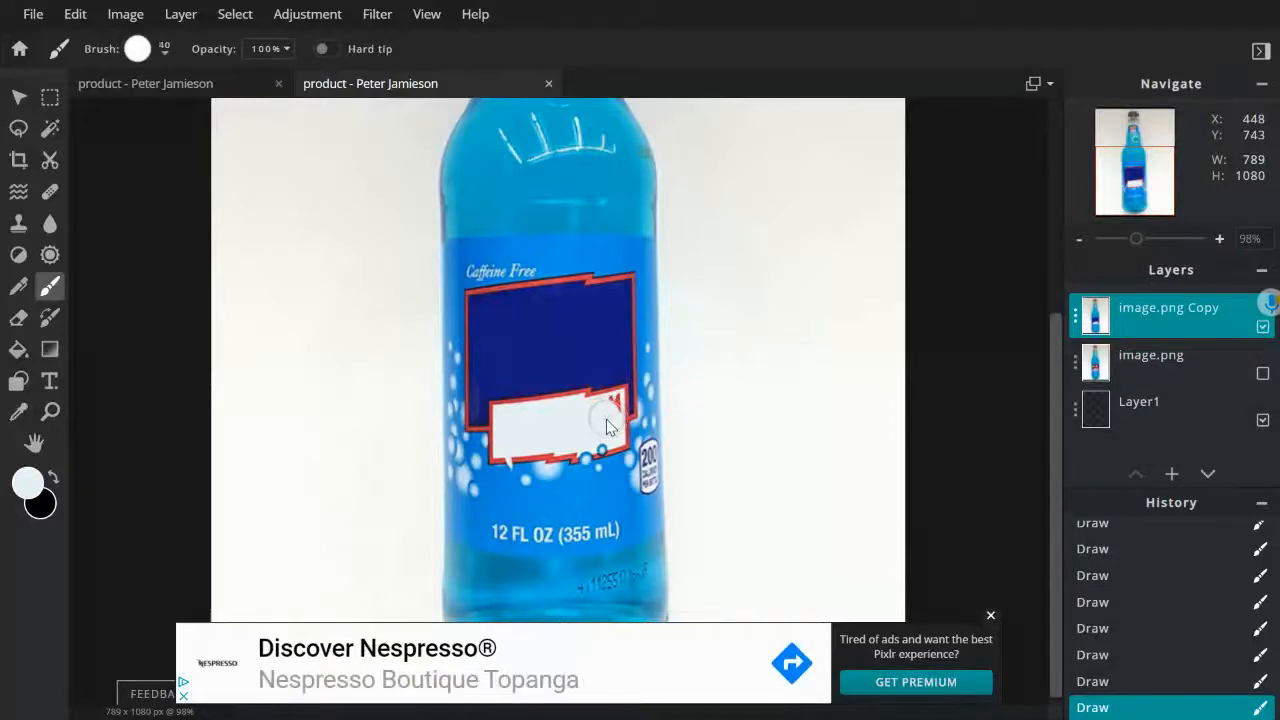
{"action": "key", "text": "bracketleft"}
{"action": "key", "text": "bracketleft"}
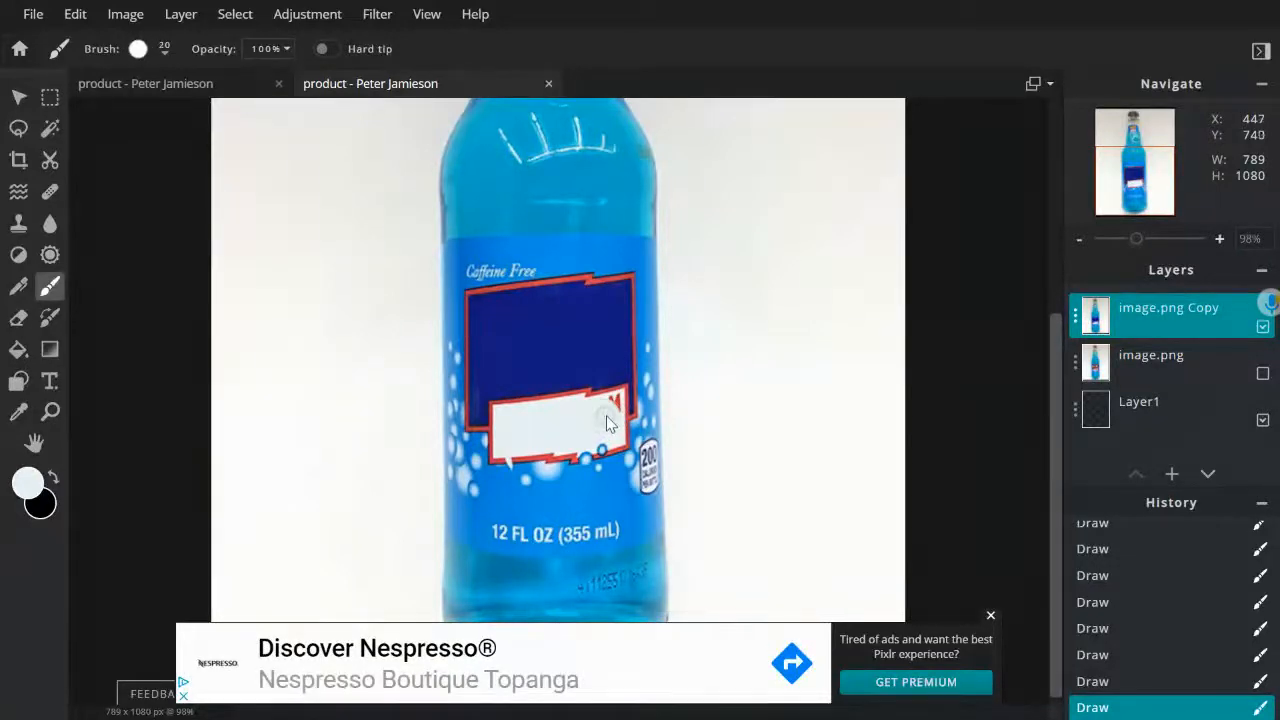
{"action": "left_click_drag", "start_coordinate": [612, 410], "coordinate": [617, 408]}
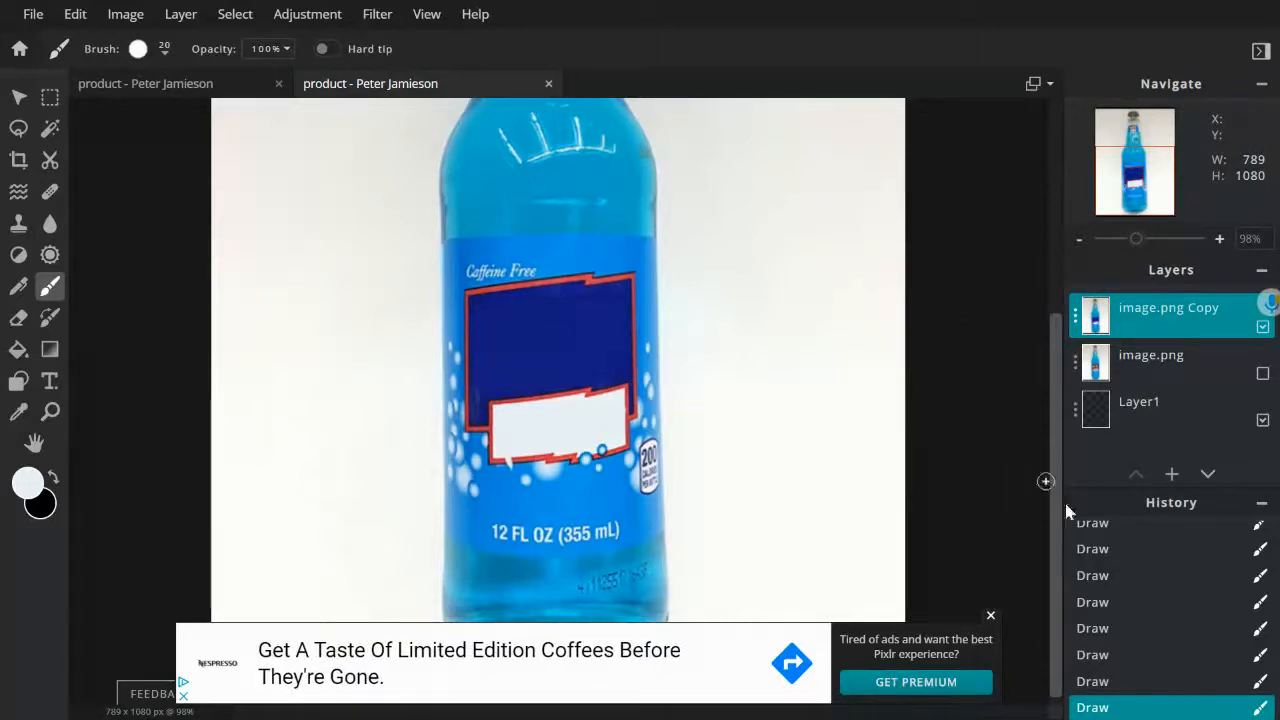
Add a text layer and replace its placeholder with "Frog Soda" on two lines.
{"action": "left_click", "coordinate": [1172, 476]}
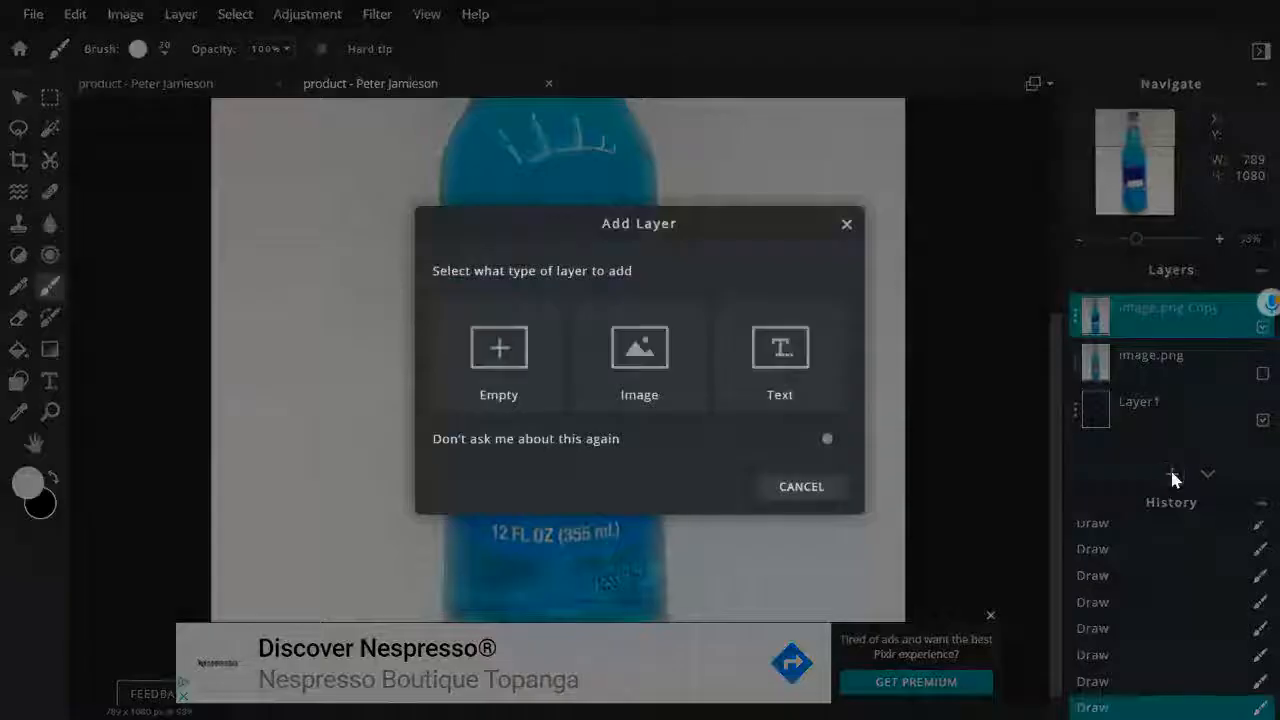
{"action": "left_click", "coordinate": [780, 372]}
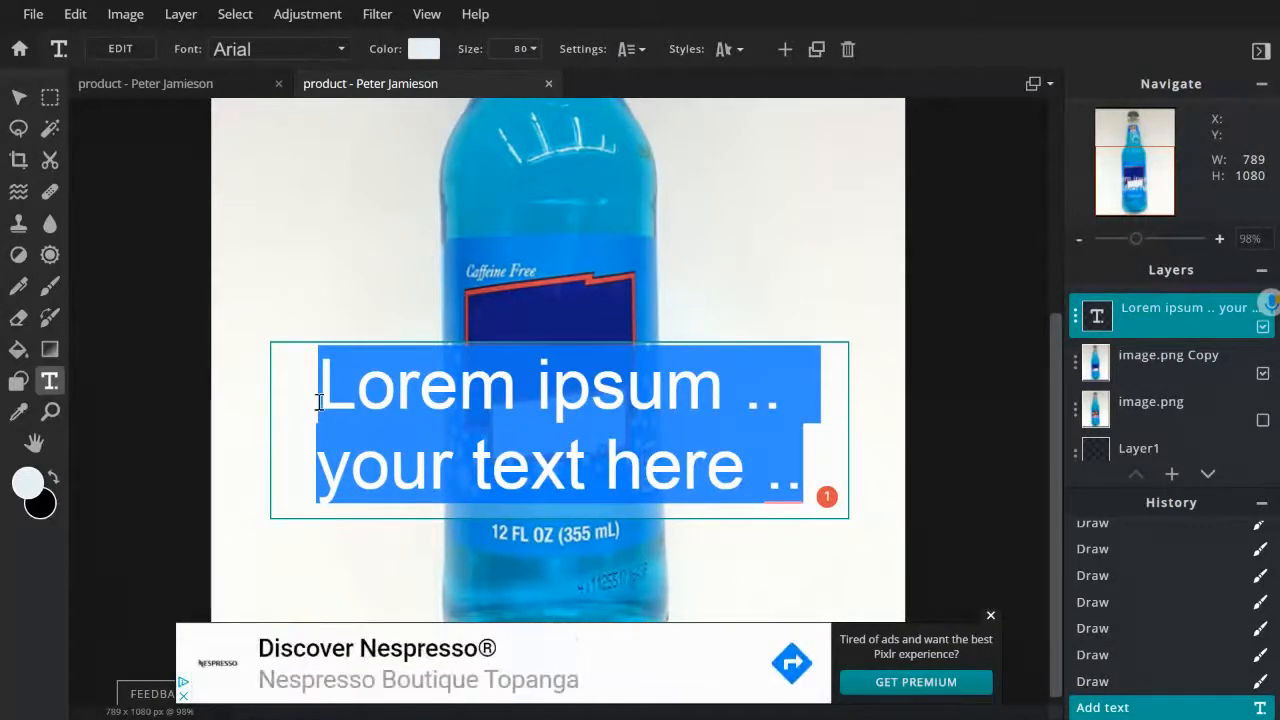
{"action": "key", "text": "BackSpace"}
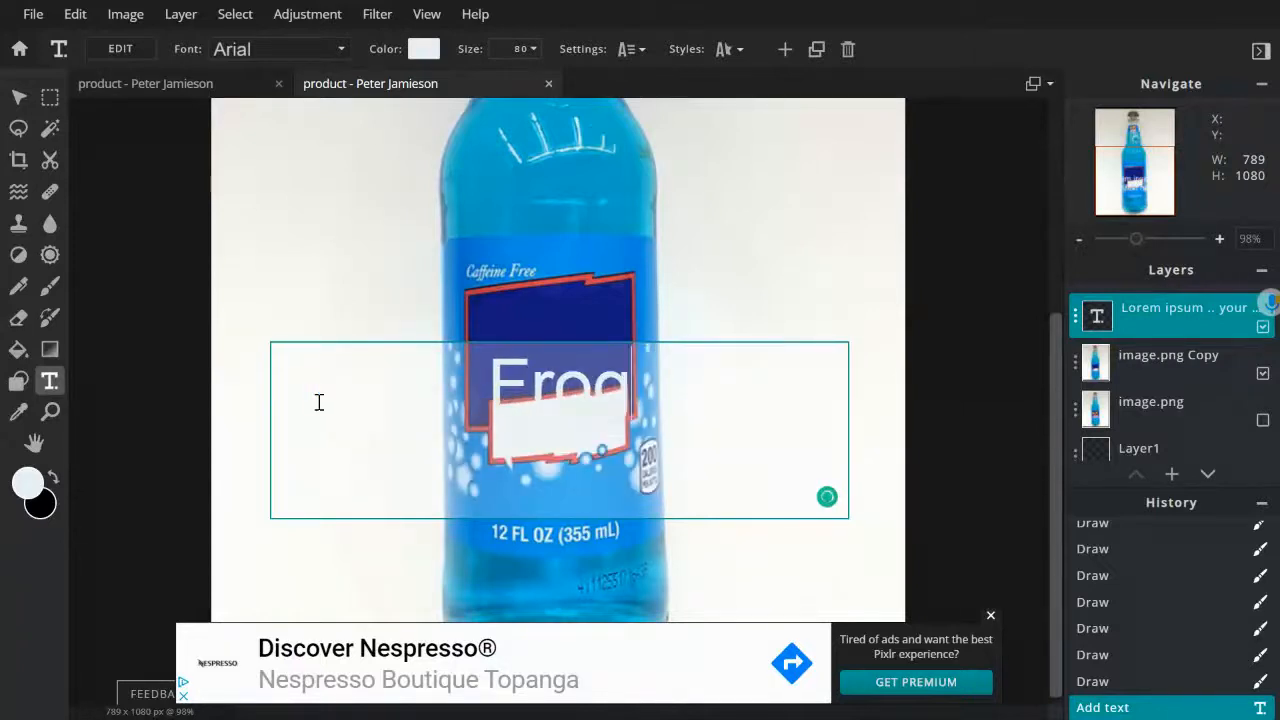
{"action": "type", "text": "Soda"}
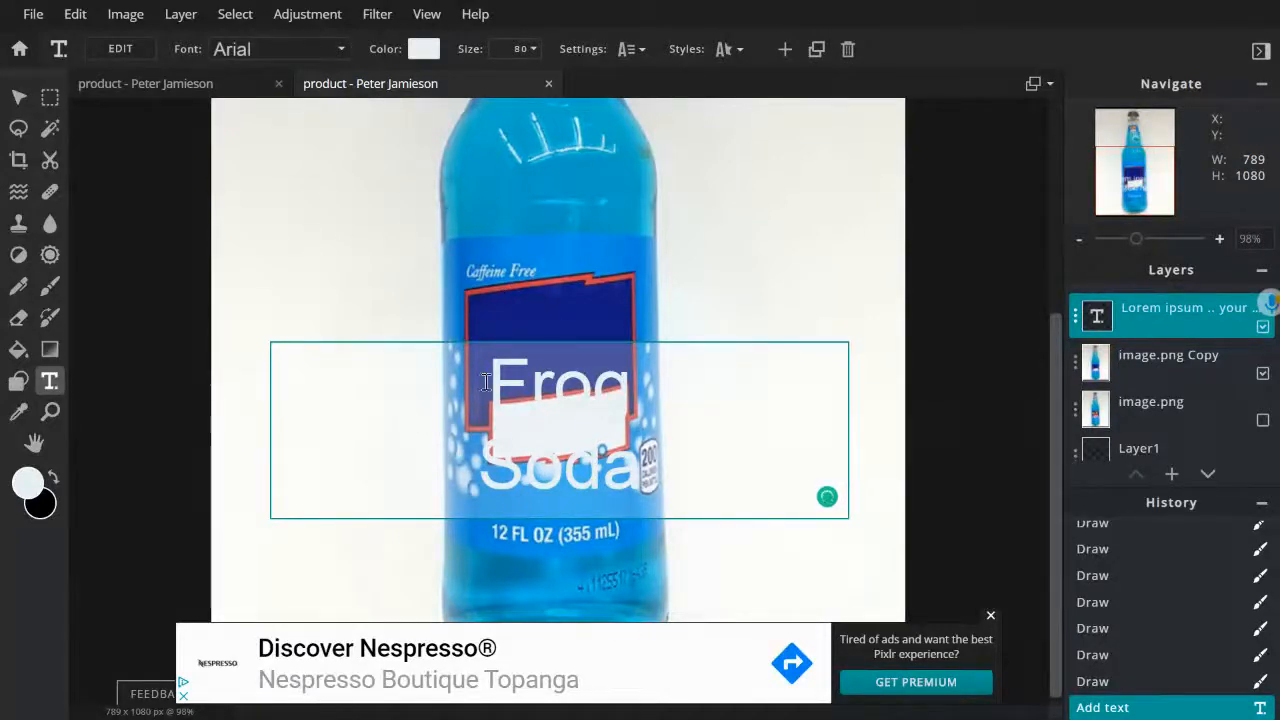
Set the size of the "Frog Soda" text to 48, keeping the Arial font.
{"action": "left_click_drag", "start_coordinate": [496, 376], "coordinate": [645, 455]}
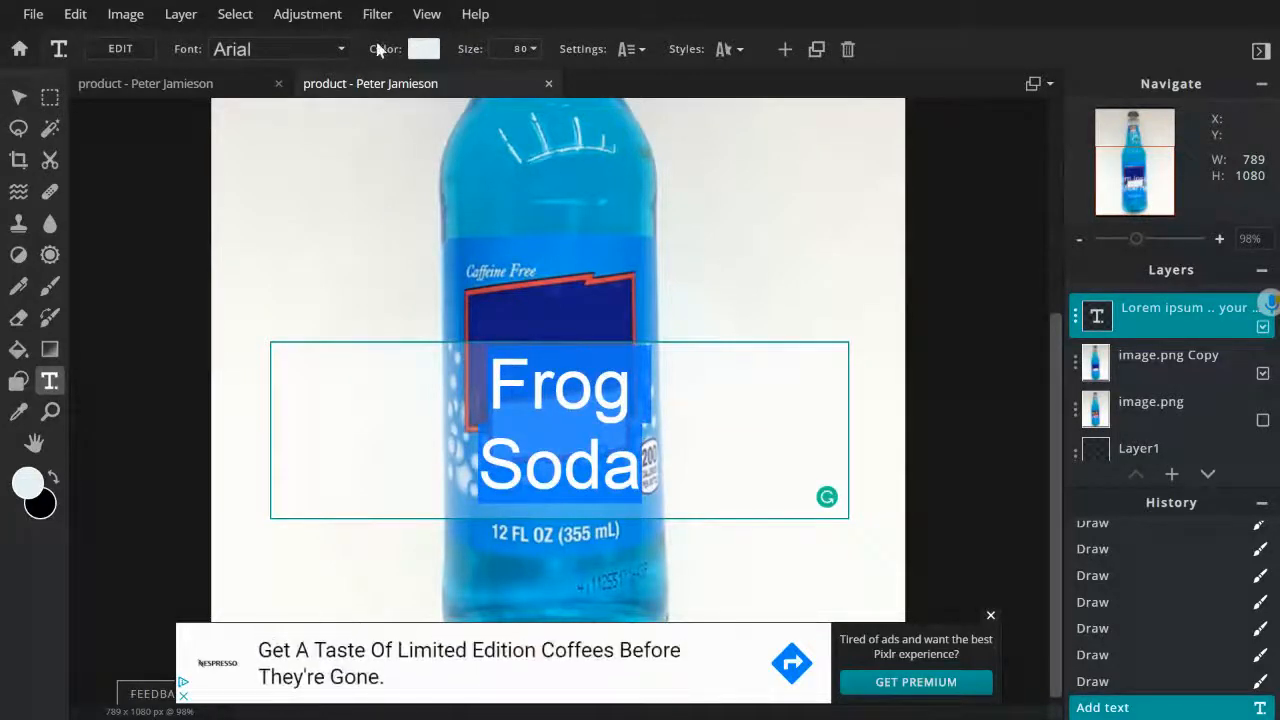
{"action": "left_click", "coordinate": [341, 50]}
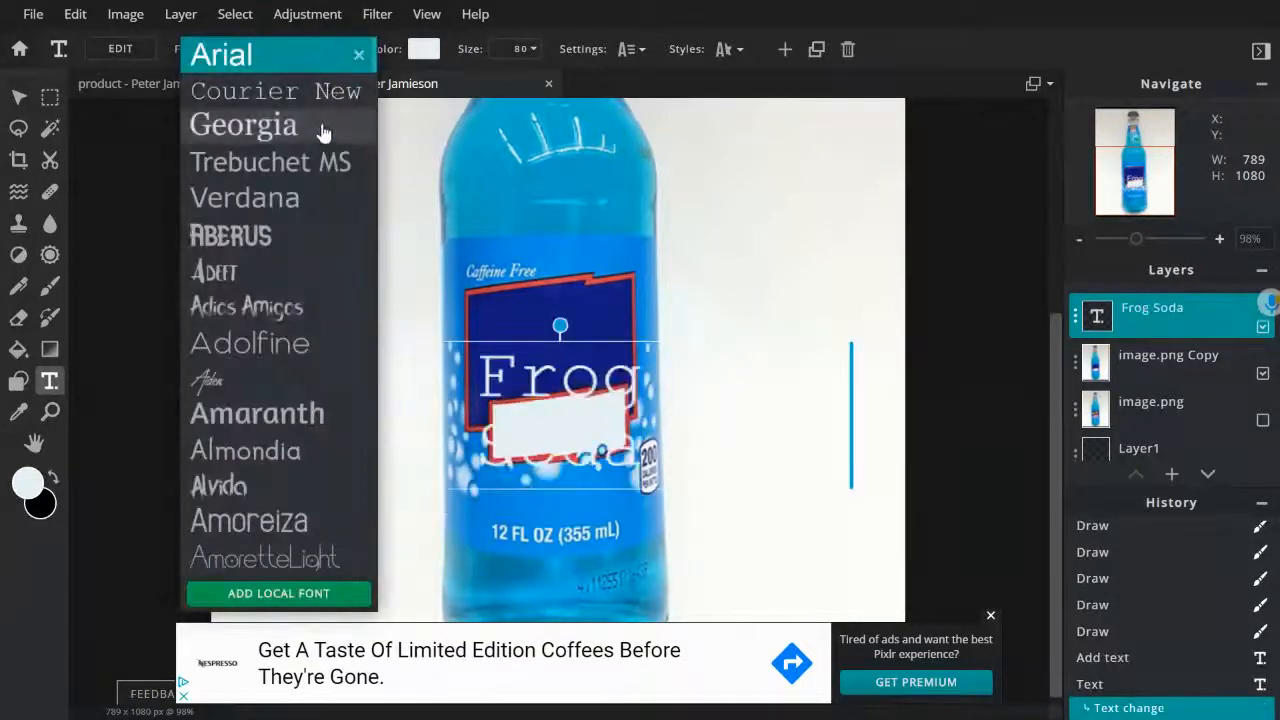
{"action": "left_click", "coordinate": [533, 51]}
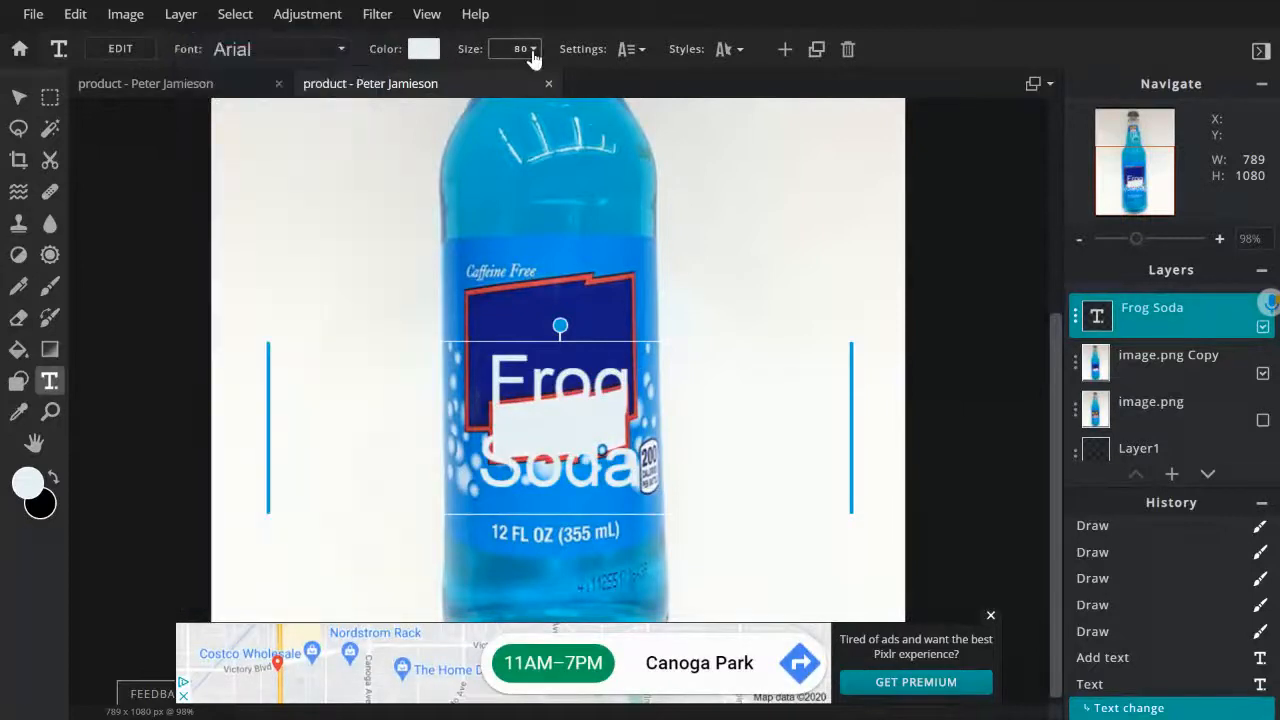
{"action": "left_click", "coordinate": [532, 50]}
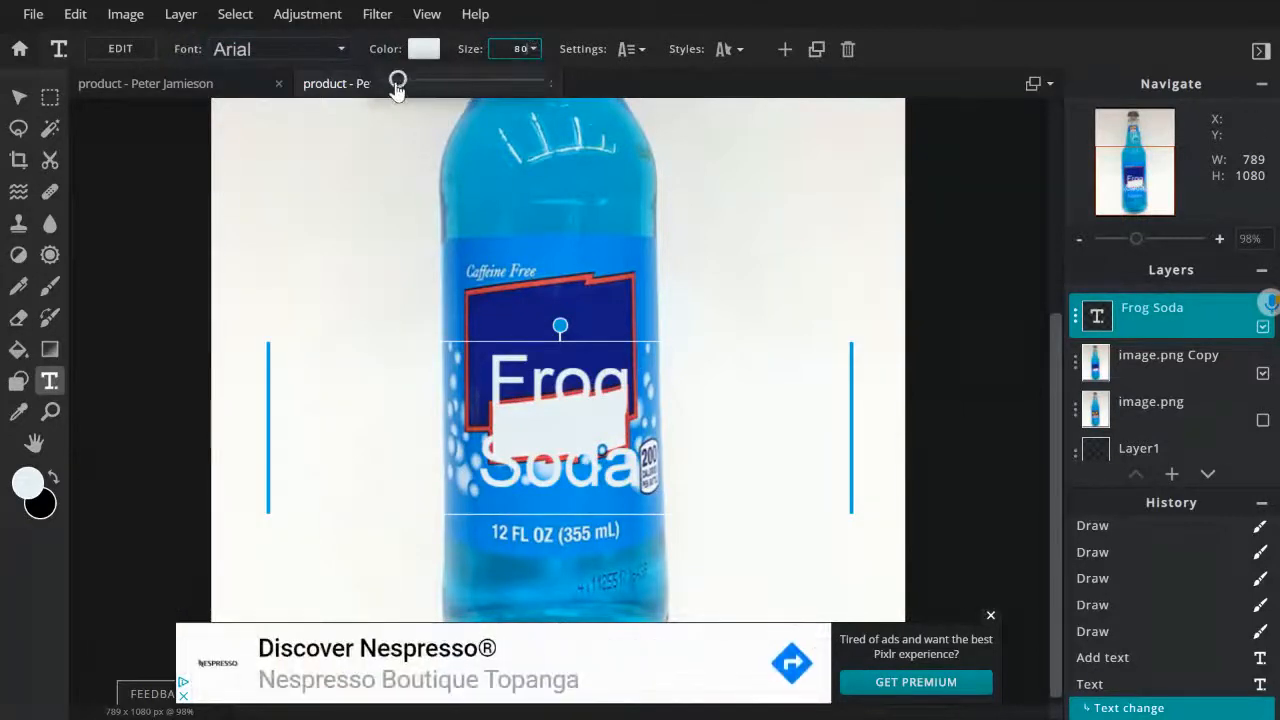
{"action": "left_click_drag", "start_coordinate": [398, 81], "coordinate": [393, 80]}
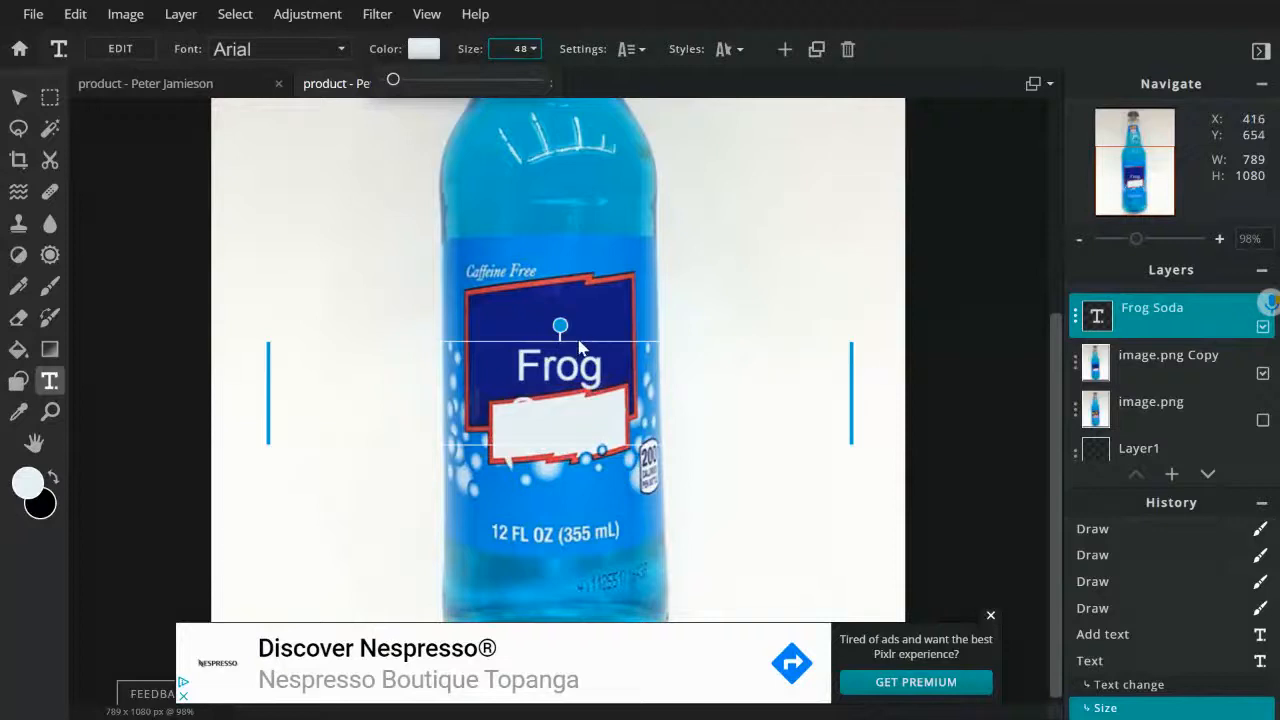
{"action": "left_click", "coordinate": [585, 342]}
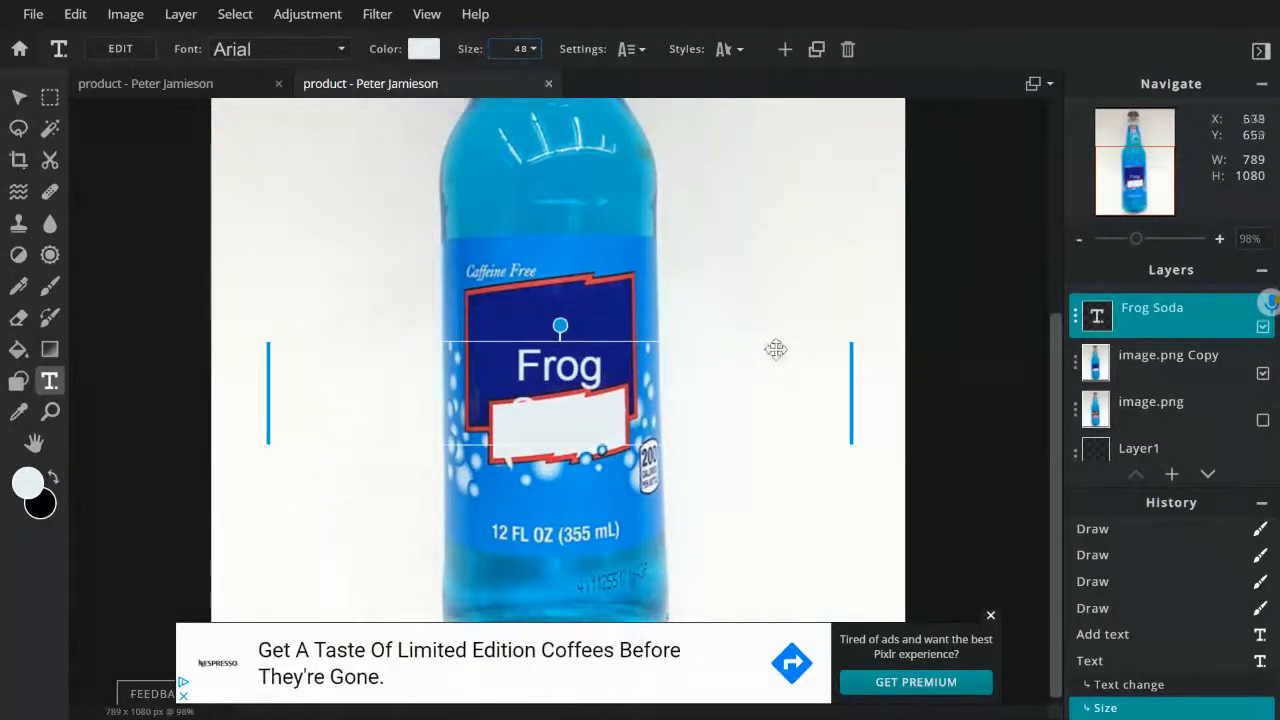
Fit the "Frog Soda" text inside the dark blue label panel, tilted slightly counter-clockwise, and make it italic.
{"action": "left_click_drag", "start_coordinate": [829, 394], "coordinate": [817, 344]}
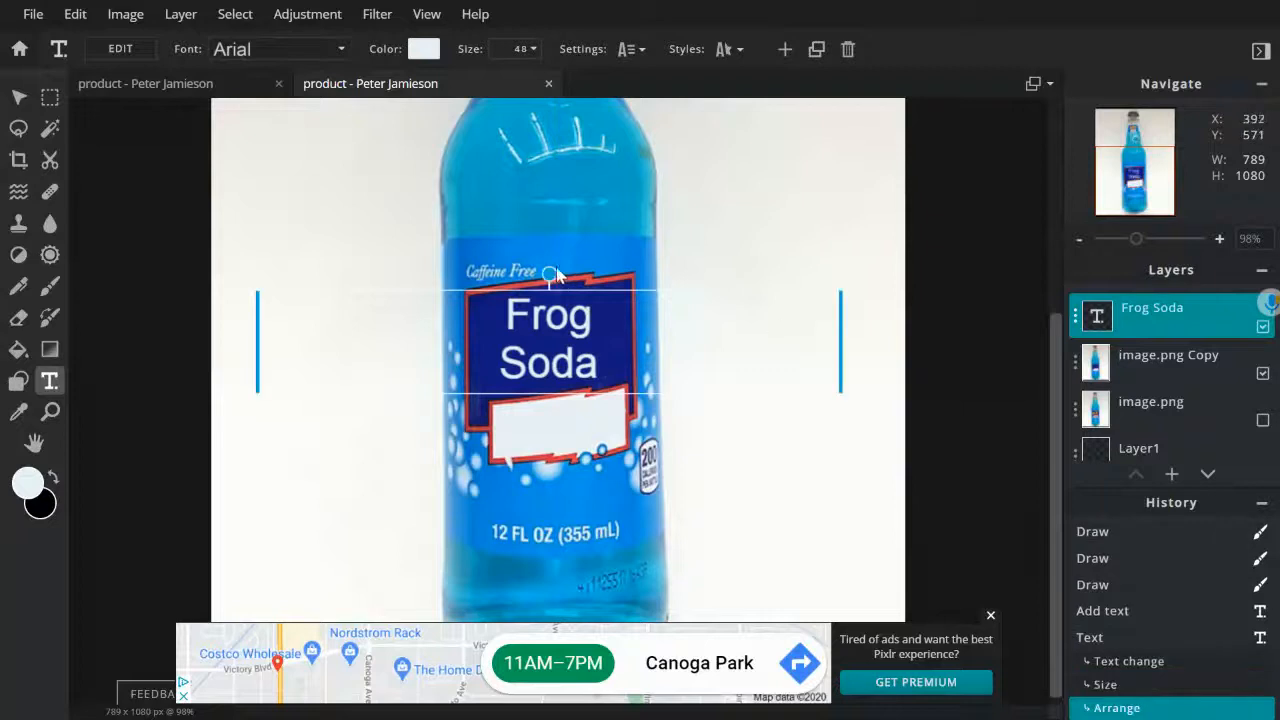
{"action": "left_click_drag", "start_coordinate": [556, 275], "coordinate": [538, 275]}
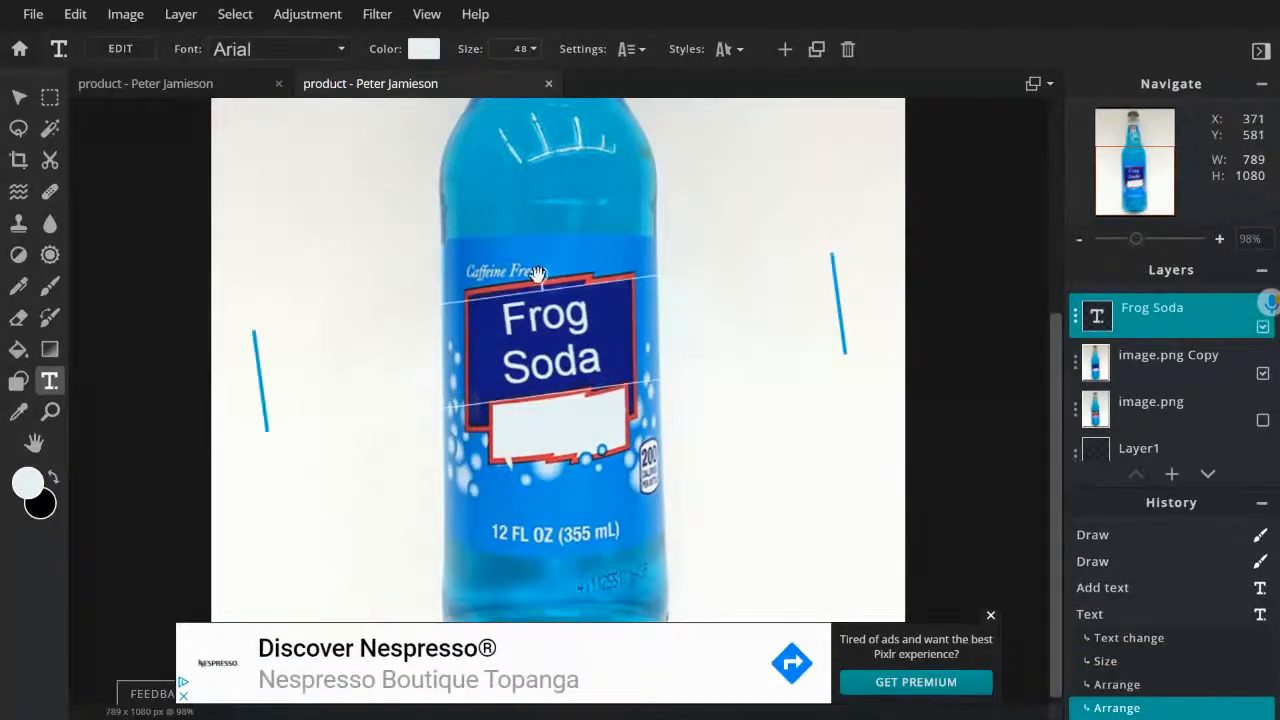
{"action": "left_click", "coordinate": [644, 58]}
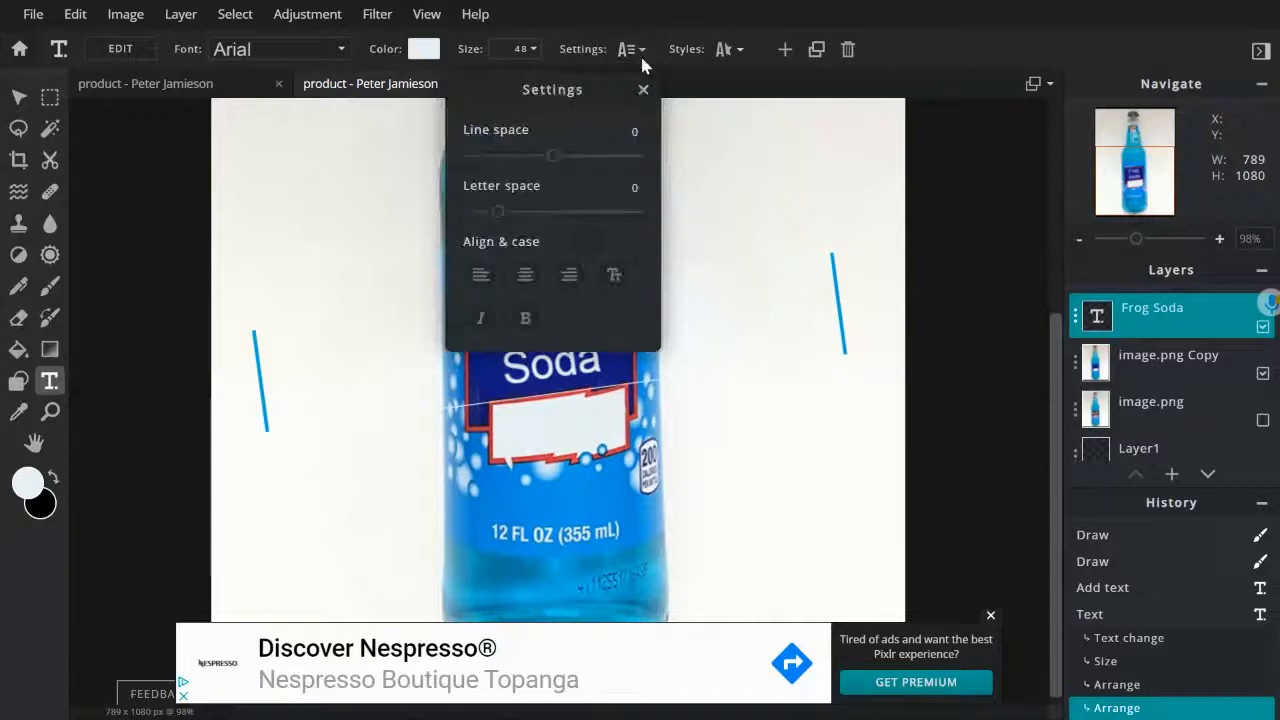
{"action": "left_click", "coordinate": [481, 318]}
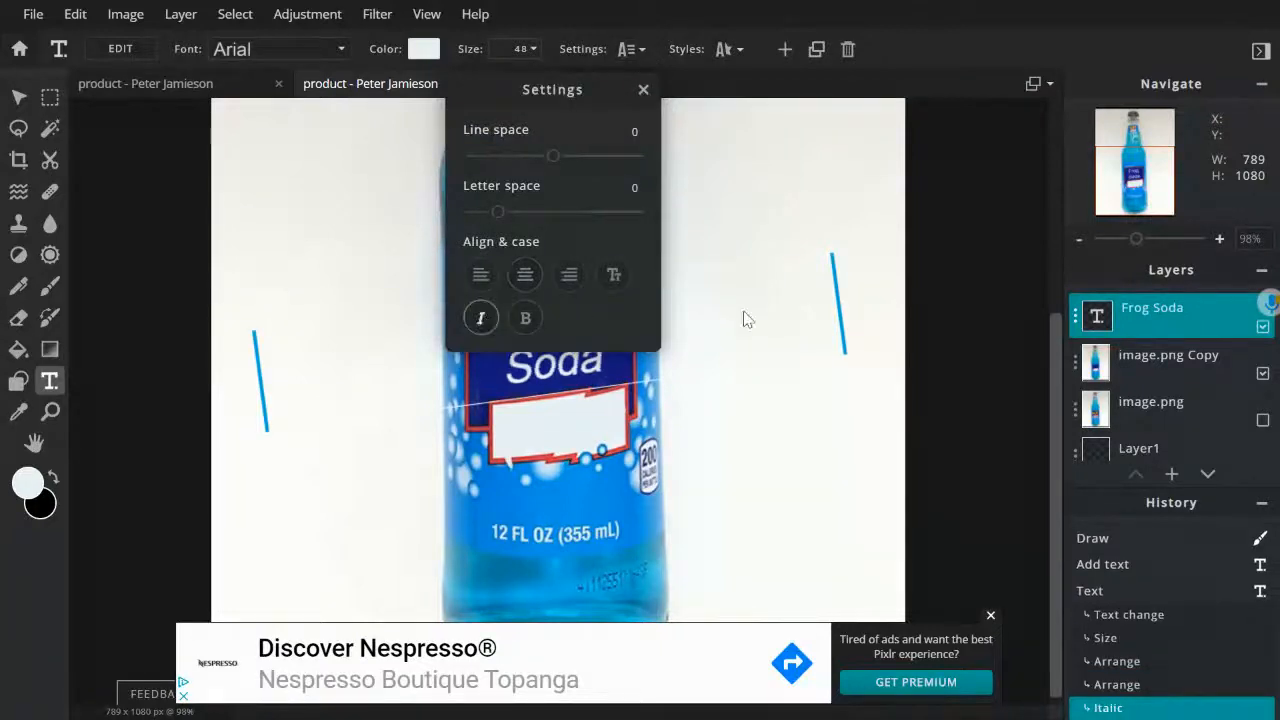
{"action": "left_click", "coordinate": [815, 95]}
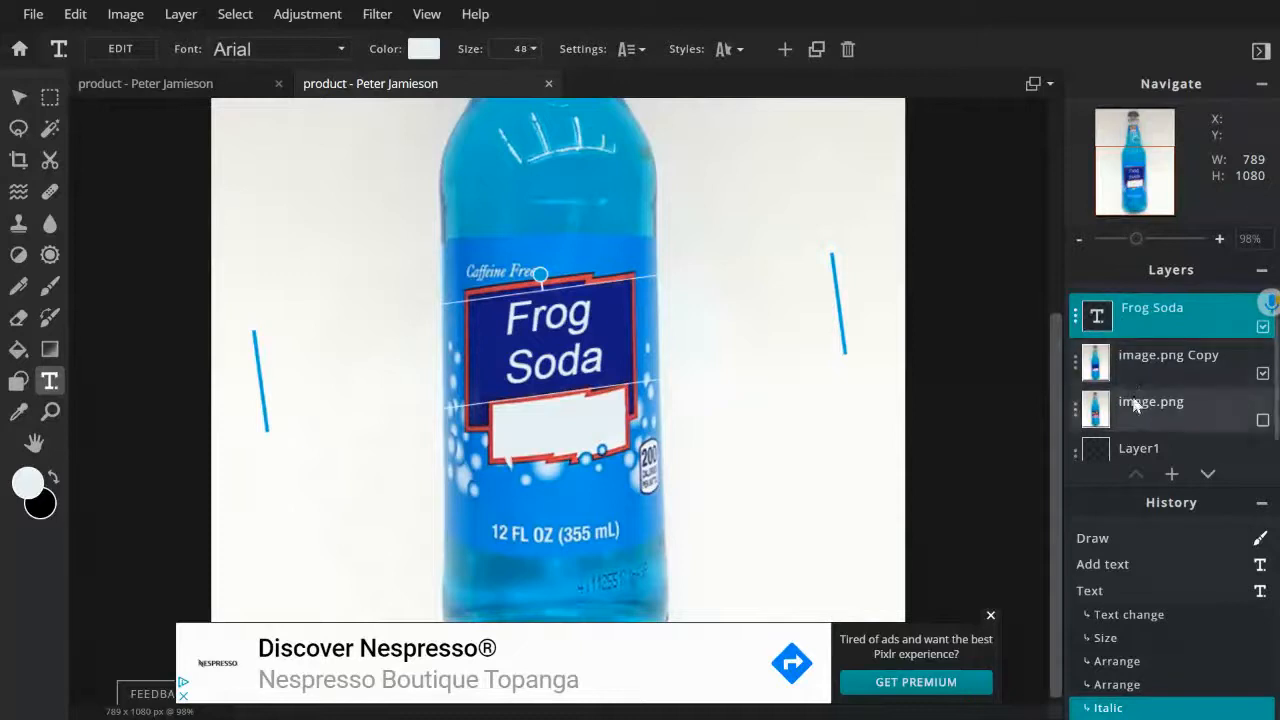
Show the original image.png layer and toggle the image.png Copy layer off and back on to compare the labels.
{"action": "left_click", "coordinate": [1263, 421]}
{"action": "left_click", "coordinate": [1263, 373]}
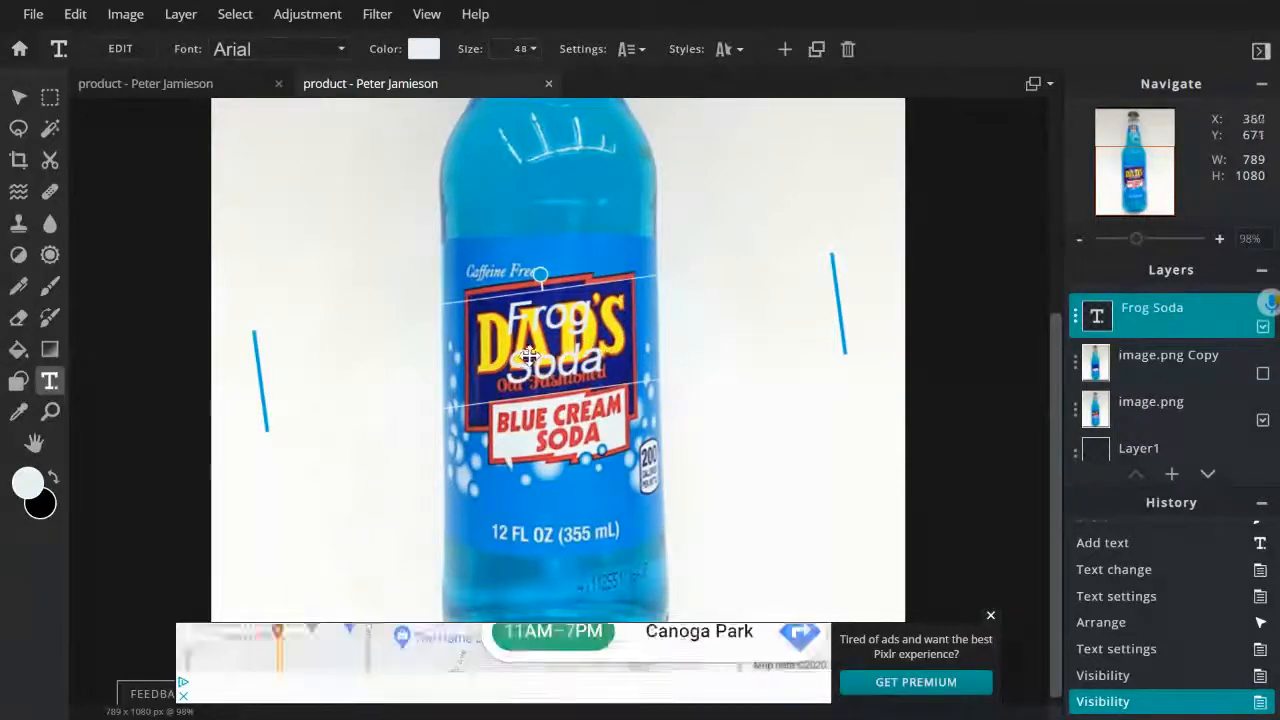
{"action": "left_click", "coordinate": [1263, 376]}
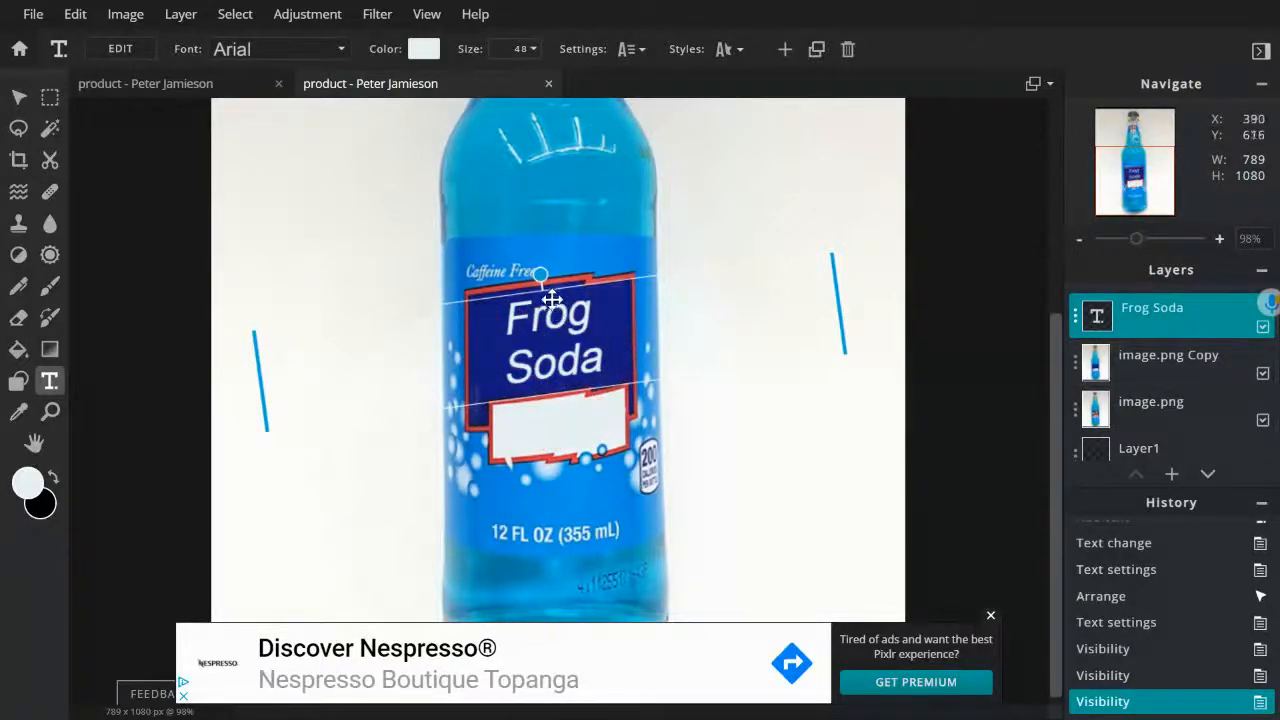
Browse the available fonts and change the "Frog Soda" text to Dhangdose.
{"action": "left_click", "coordinate": [338, 50]}
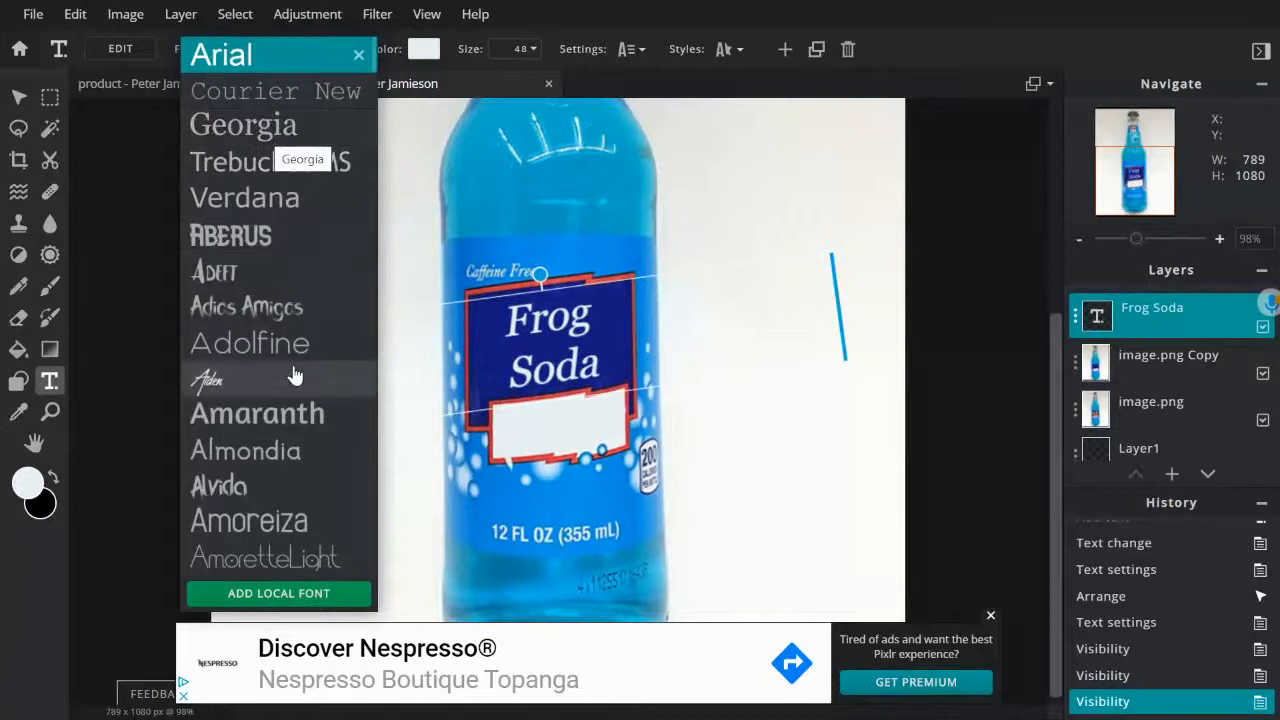
{"action": "scroll", "coordinate": [295, 375], "scroll_direction": "down", "scroll_amount": 3}
{"action": "scroll", "coordinate": [295, 375], "scroll_direction": "down", "scroll_amount": 5}
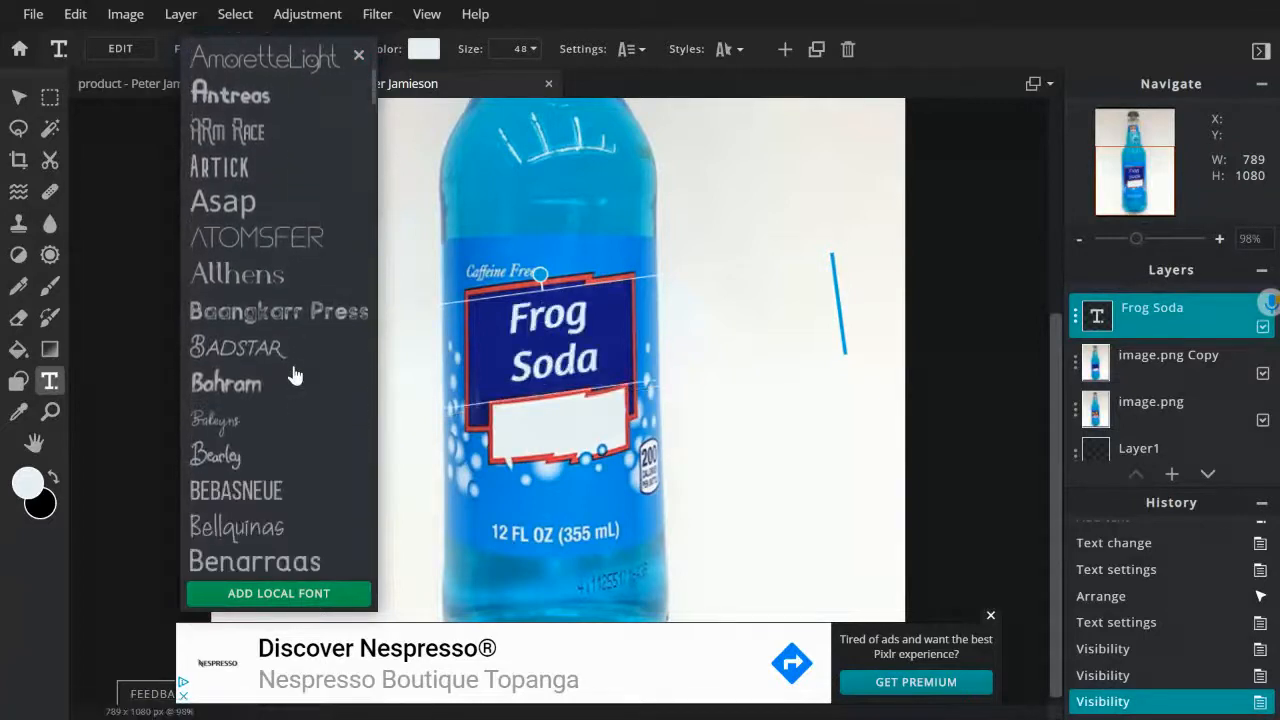
{"action": "scroll", "coordinate": [295, 375], "scroll_direction": "down", "scroll_amount": 8}
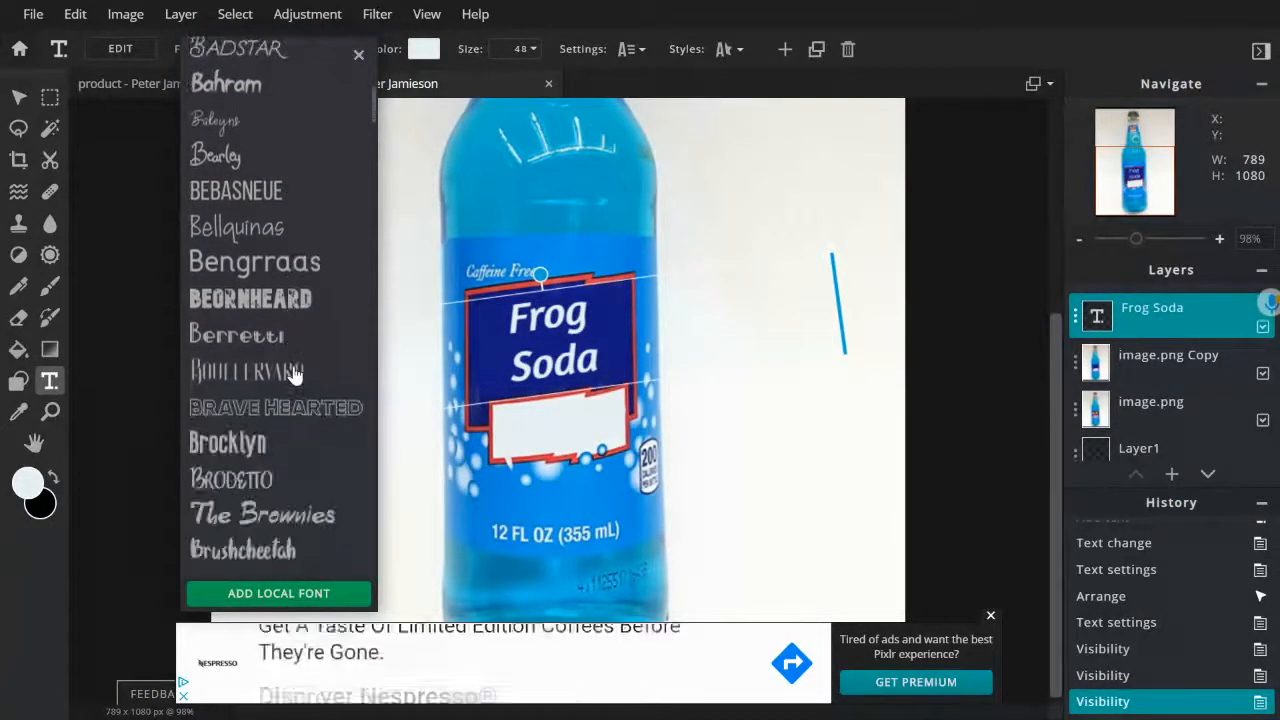
{"action": "scroll", "coordinate": [295, 375], "scroll_direction": "down", "scroll_amount": 3}
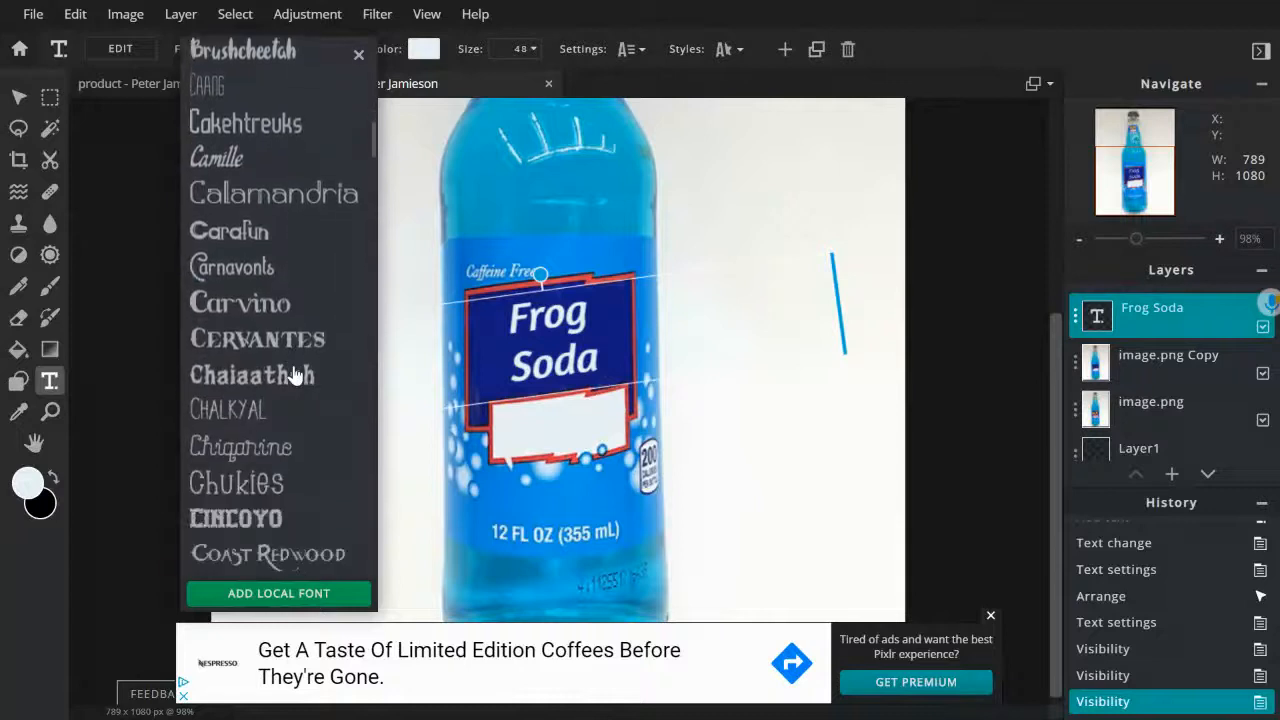
{"action": "scroll", "coordinate": [295, 375], "scroll_direction": "down", "scroll_amount": 2}
{"action": "left_click", "coordinate": [295, 375]}
{"action": "scroll", "coordinate": [295, 375], "scroll_direction": "down", "scroll_amount": 4}
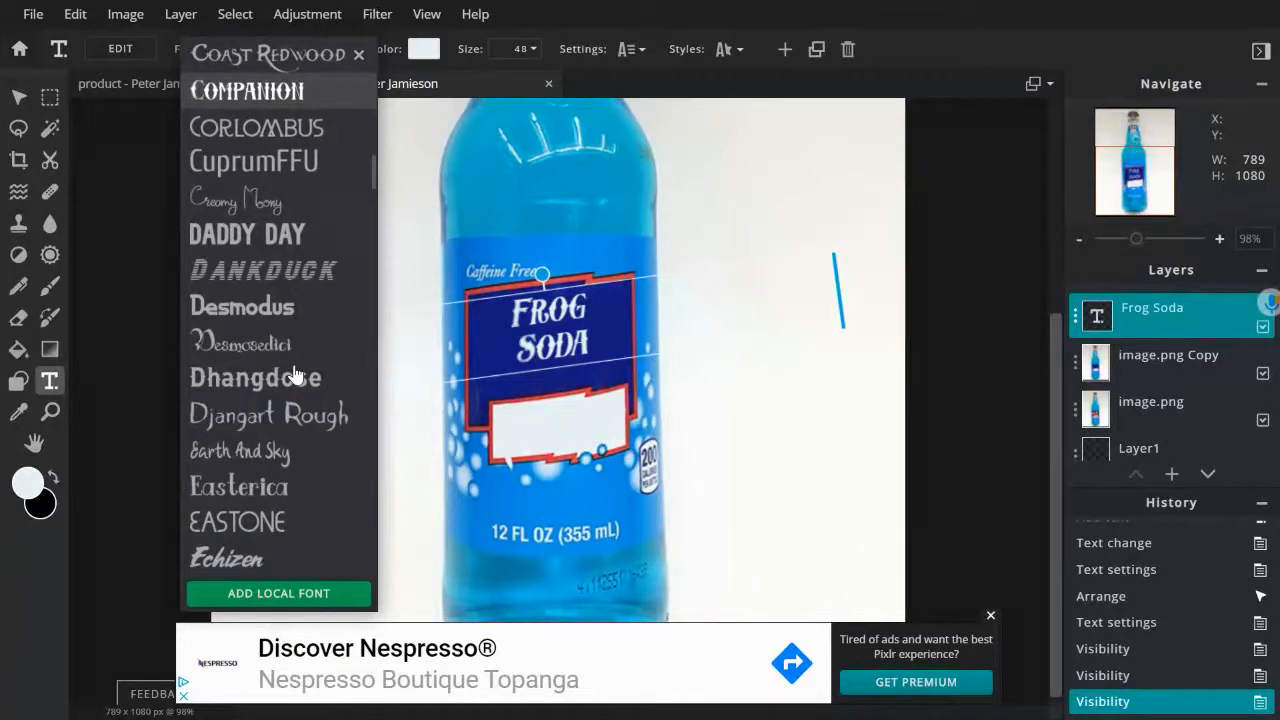
{"action": "left_click", "coordinate": [295, 375]}
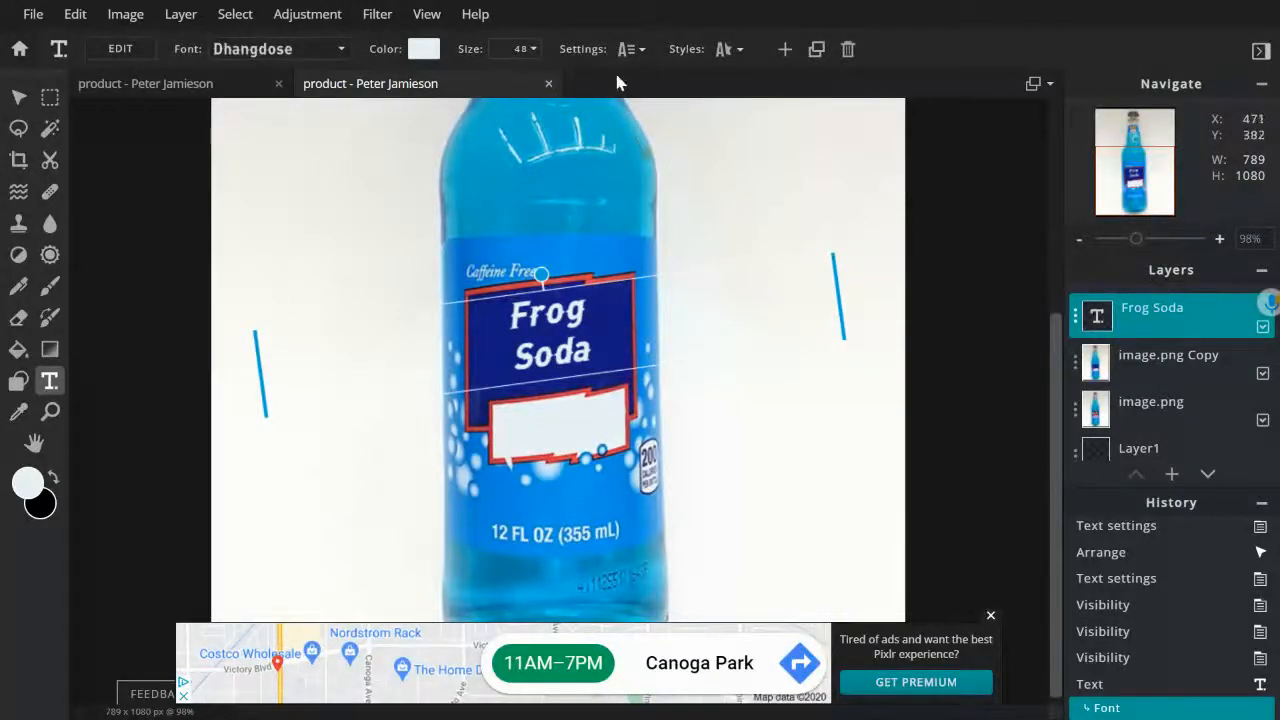
Sample the yellow of the original "DAD'S" lettering on the image.png layer, hiding image.png Copy while sampling and showing it again.
{"action": "left_click", "coordinate": [425, 50]}
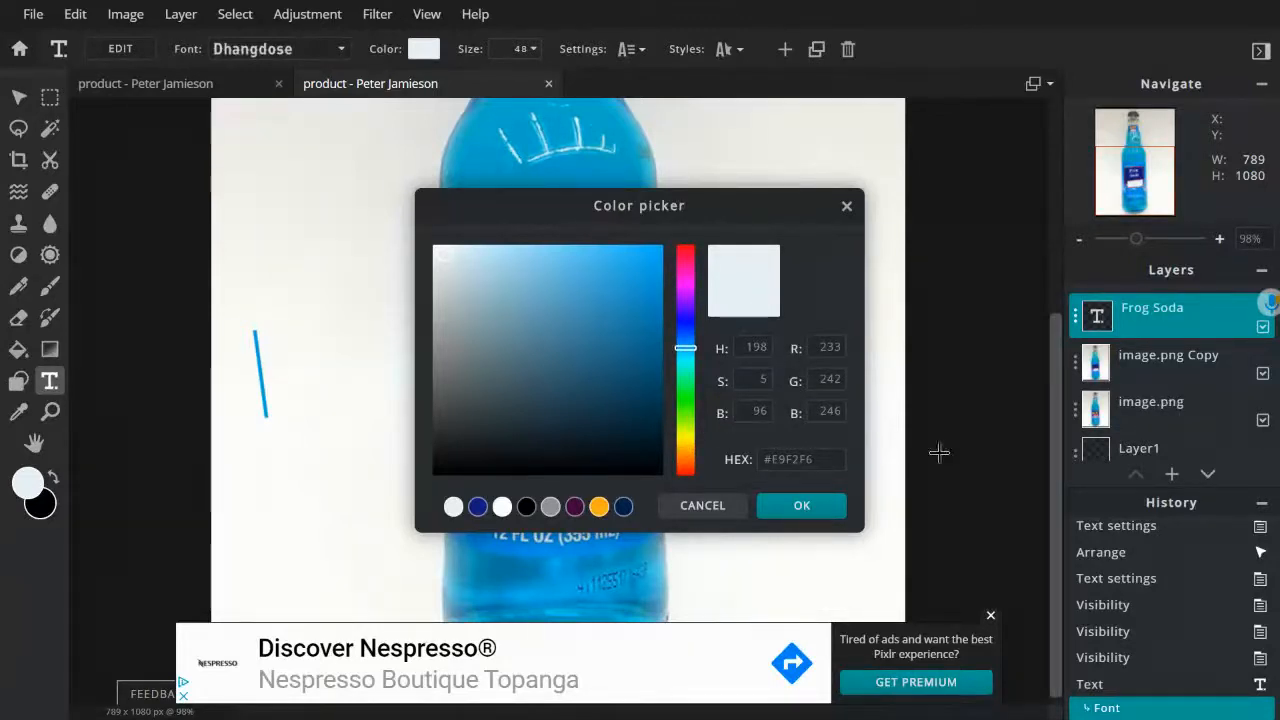
{"action": "left_click", "coordinate": [690, 506]}
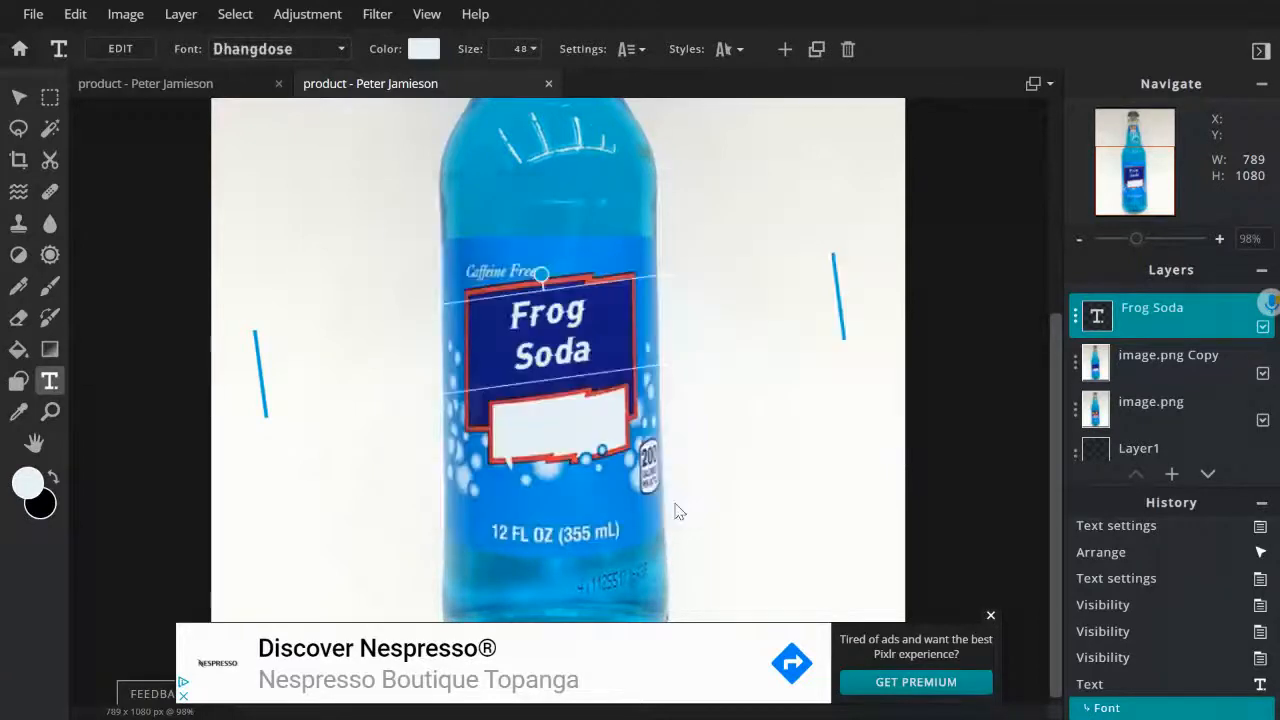
{"action": "left_click", "coordinate": [1167, 403]}
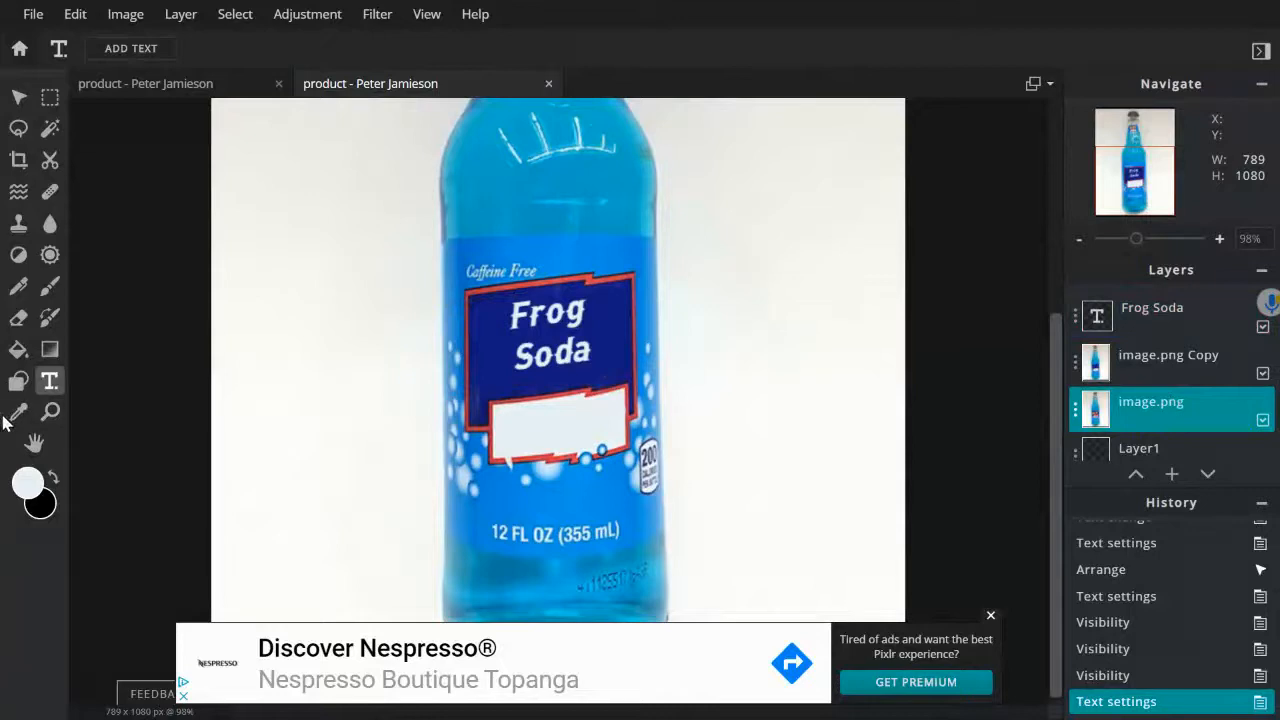
{"action": "left_click", "coordinate": [1262, 373]}
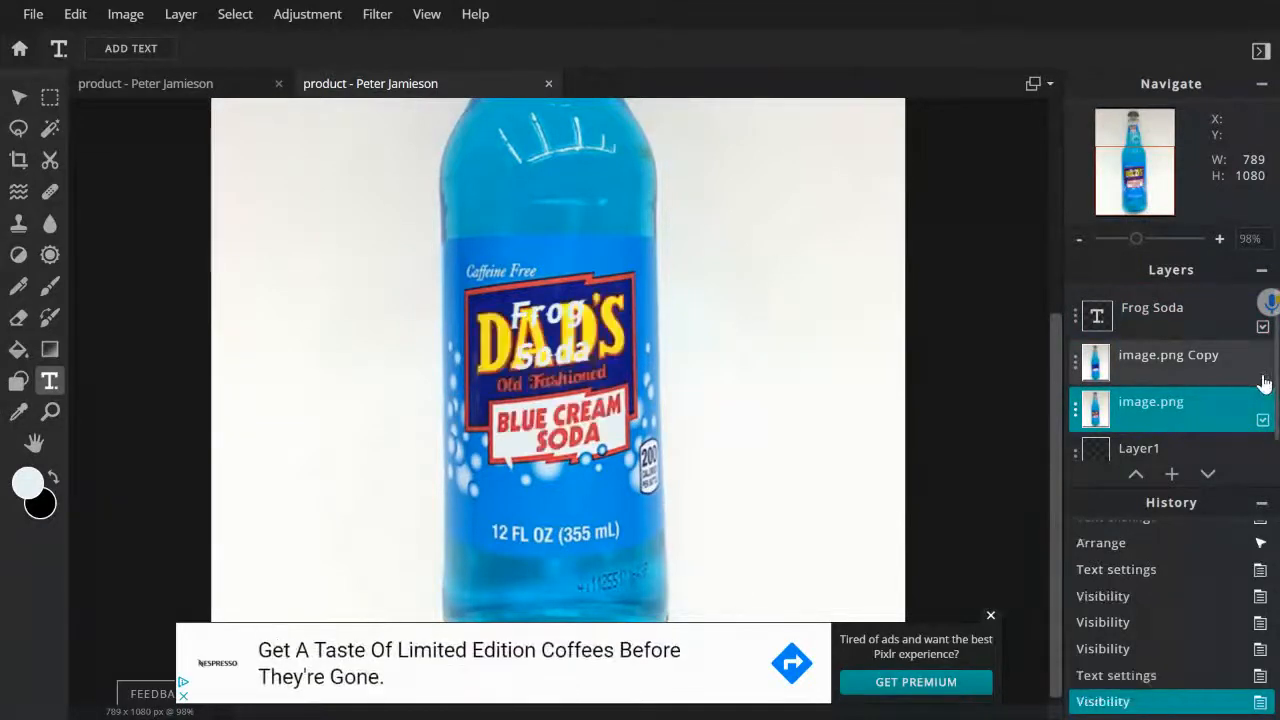
{"action": "left_click", "coordinate": [20, 412]}
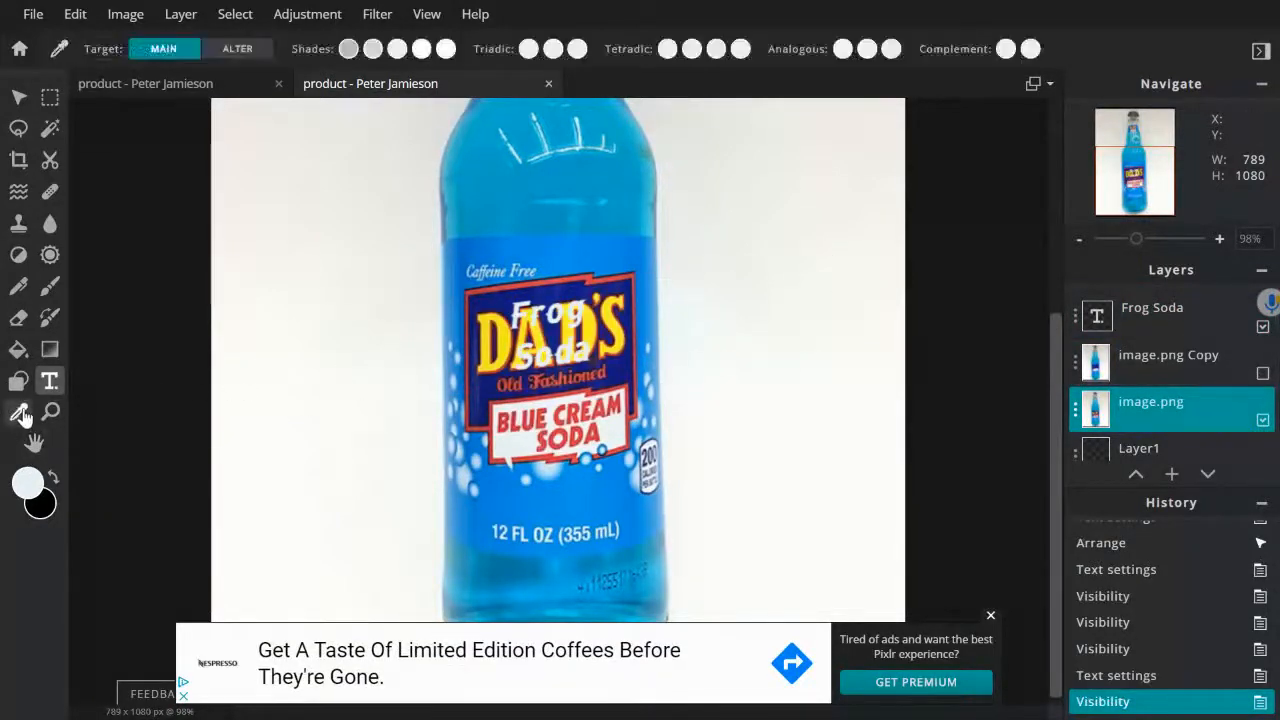
{"action": "left_click", "coordinate": [503, 341]}
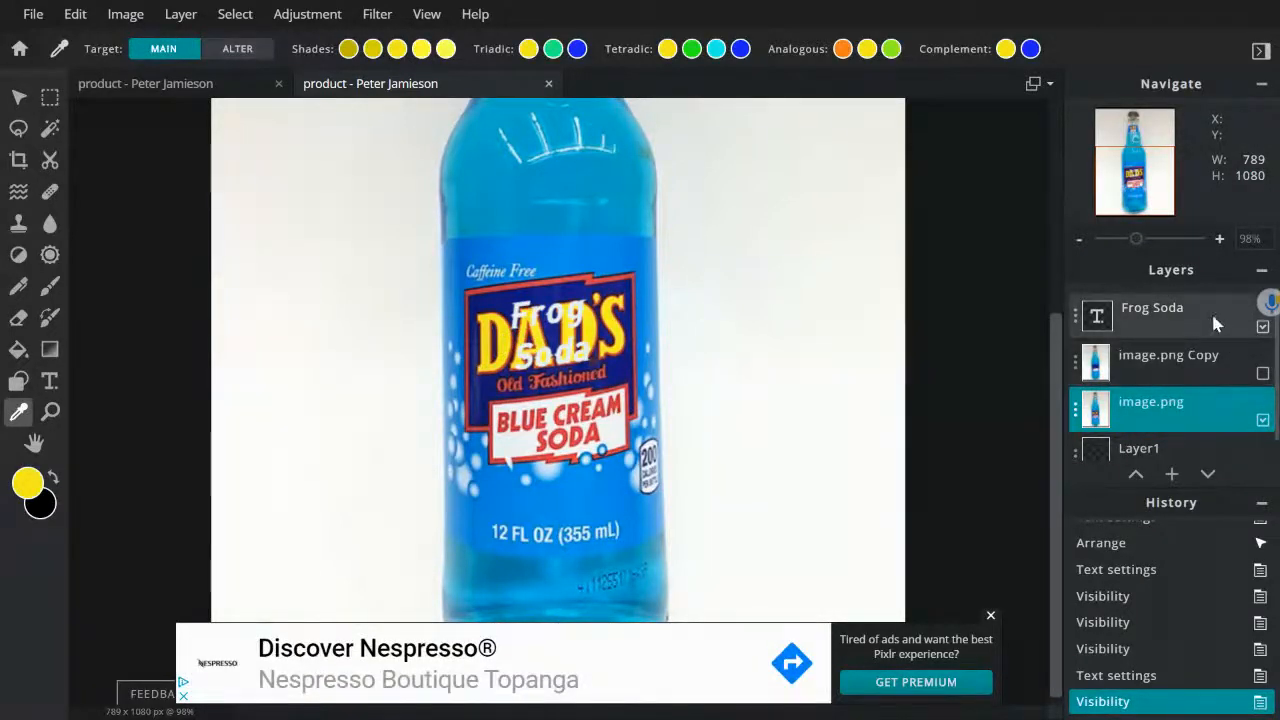
{"action": "left_click", "coordinate": [1262, 373]}
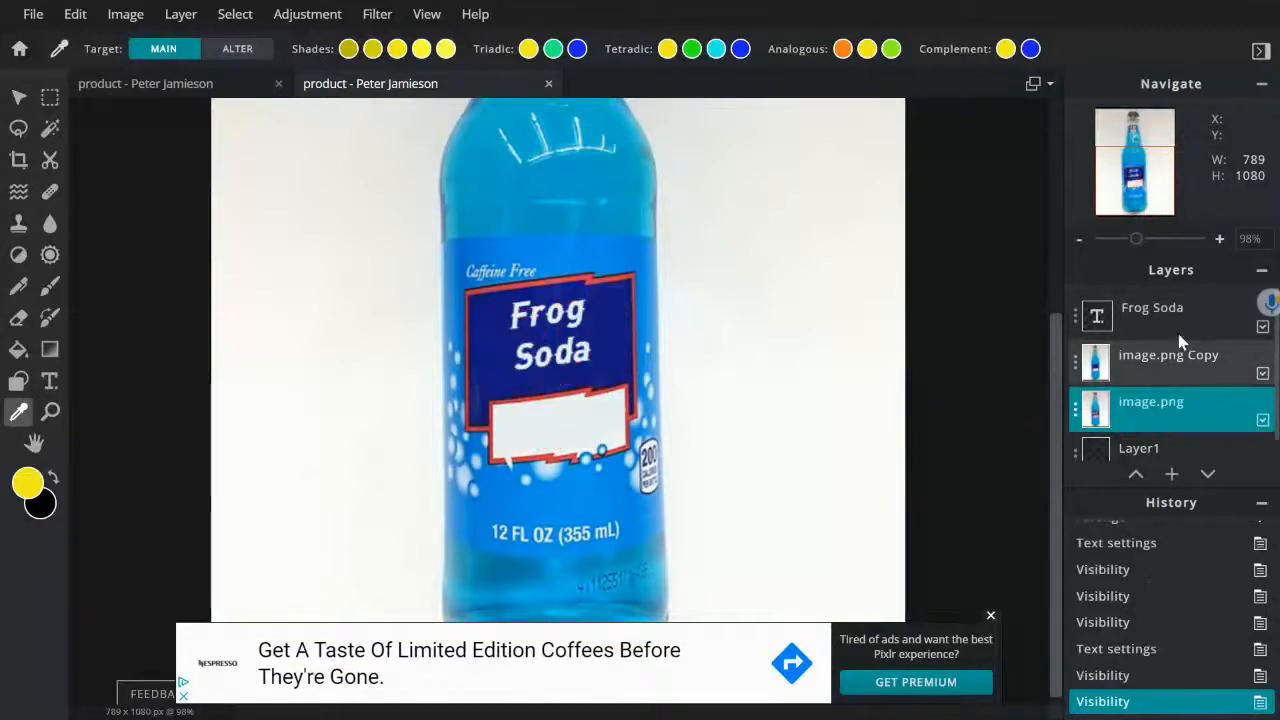
Recolor the "Frog Soda" text with the sampled yellow, #F4EC18.
{"action": "left_click", "coordinate": [1159, 312]}
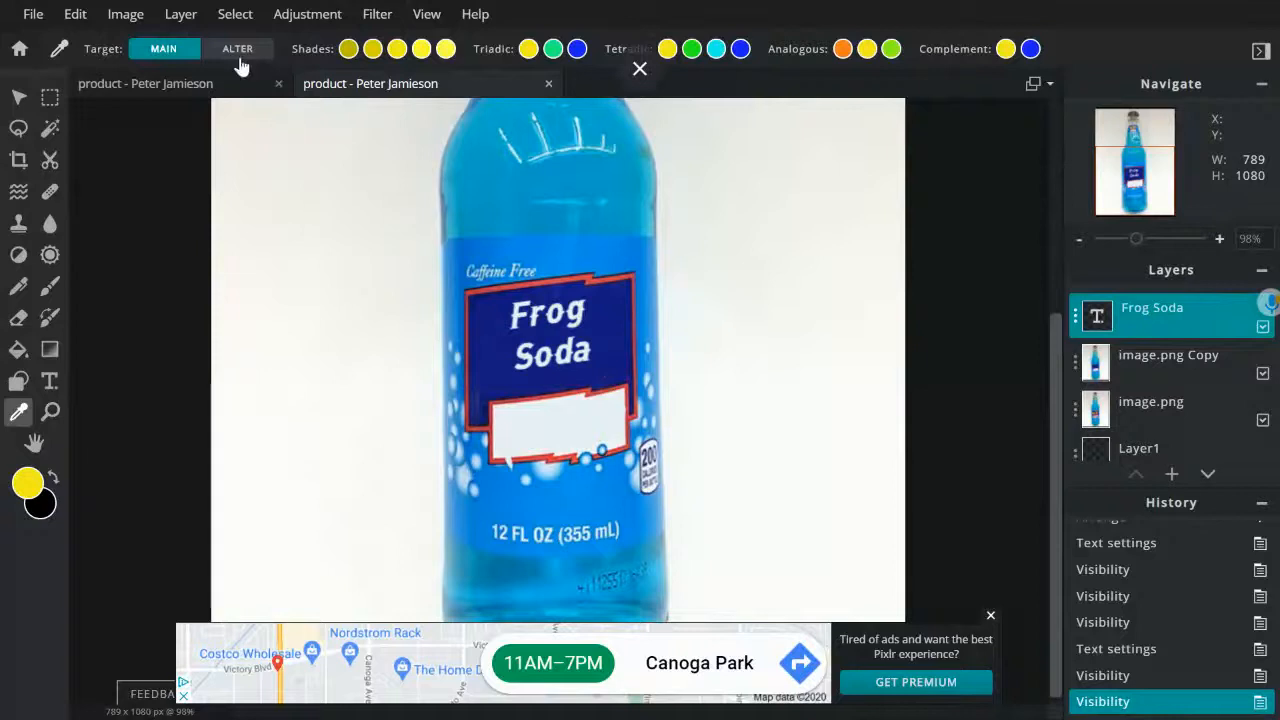
{"action": "left_click", "coordinate": [52, 383]}
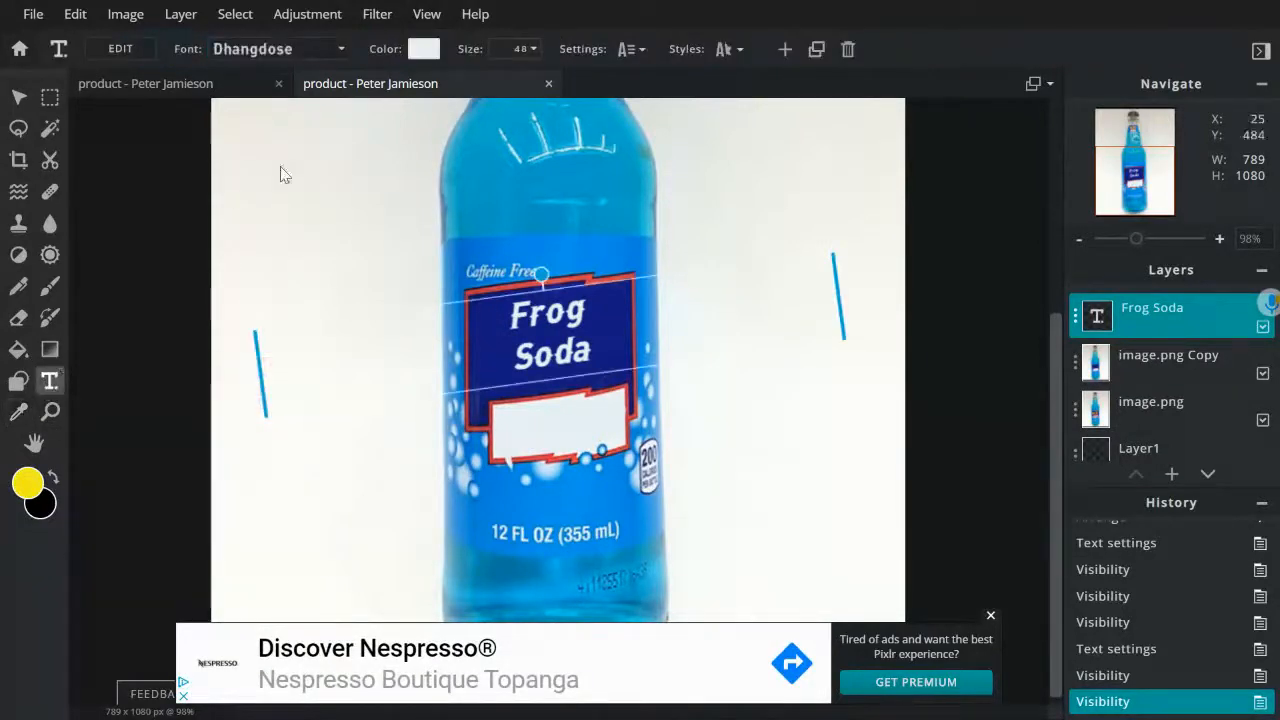
{"action": "left_click", "coordinate": [424, 49]}
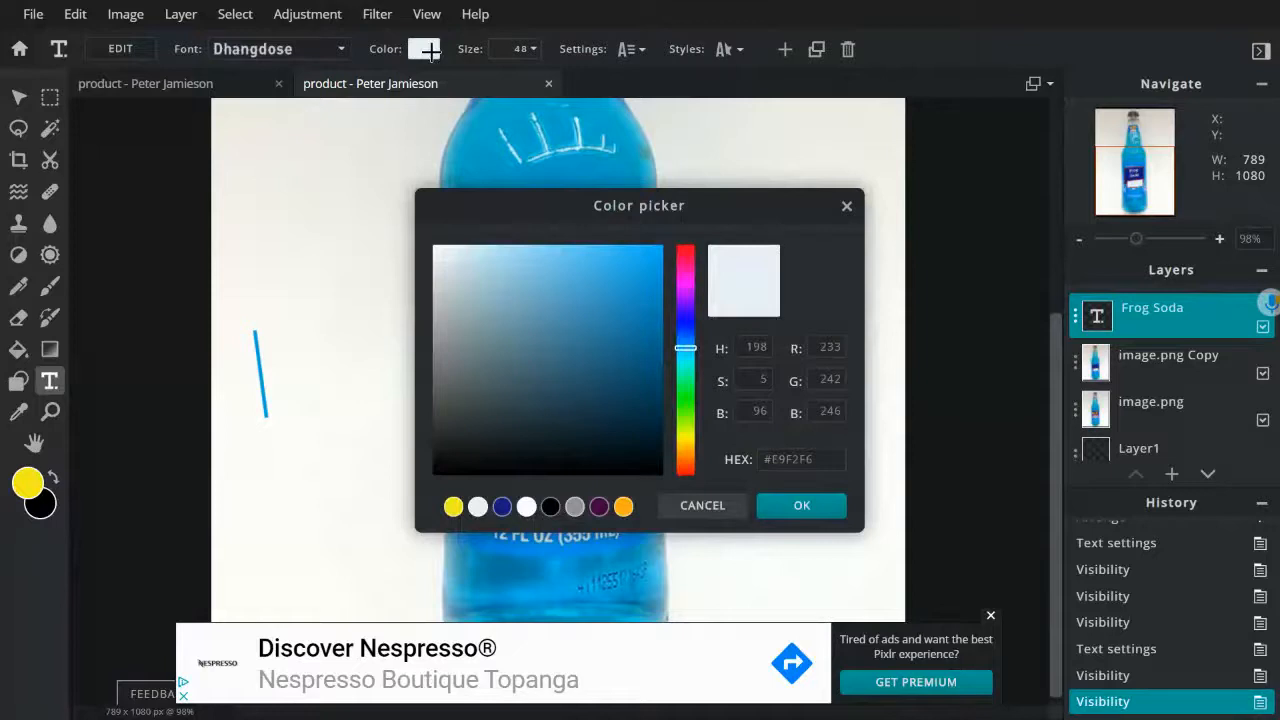
{"action": "left_click", "coordinate": [453, 507]}
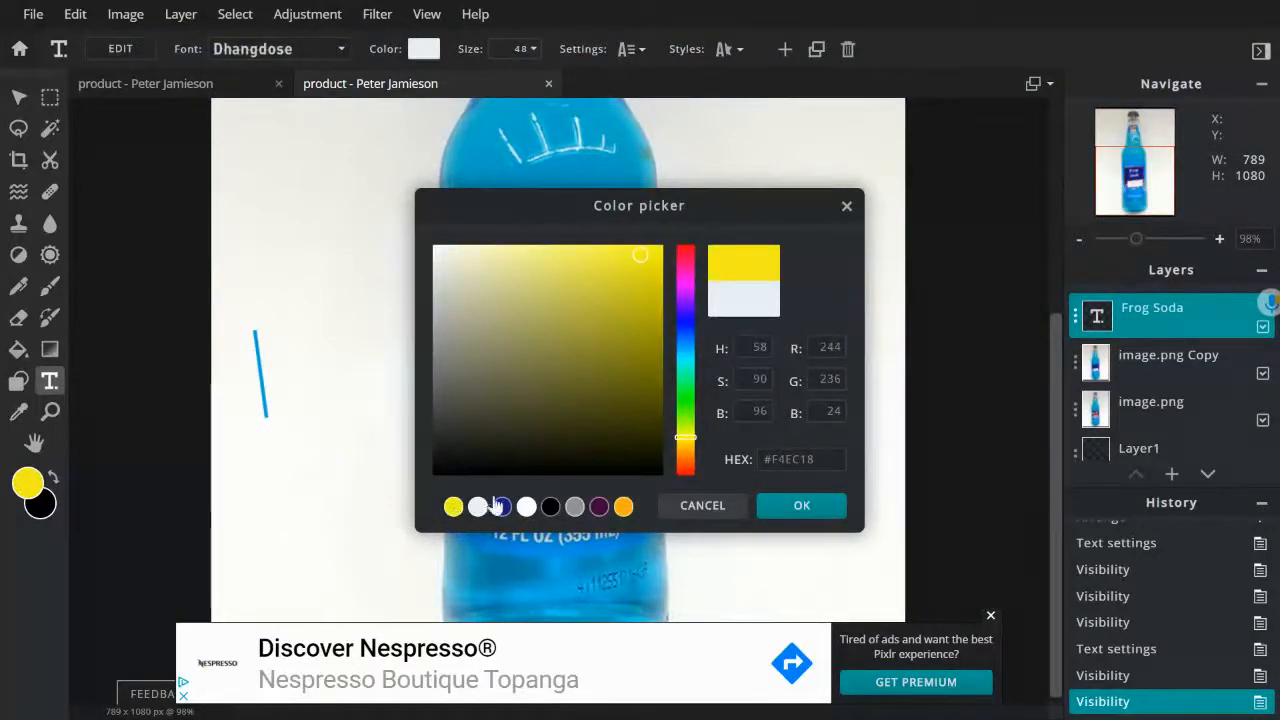
{"action": "left_click", "coordinate": [802, 507]}
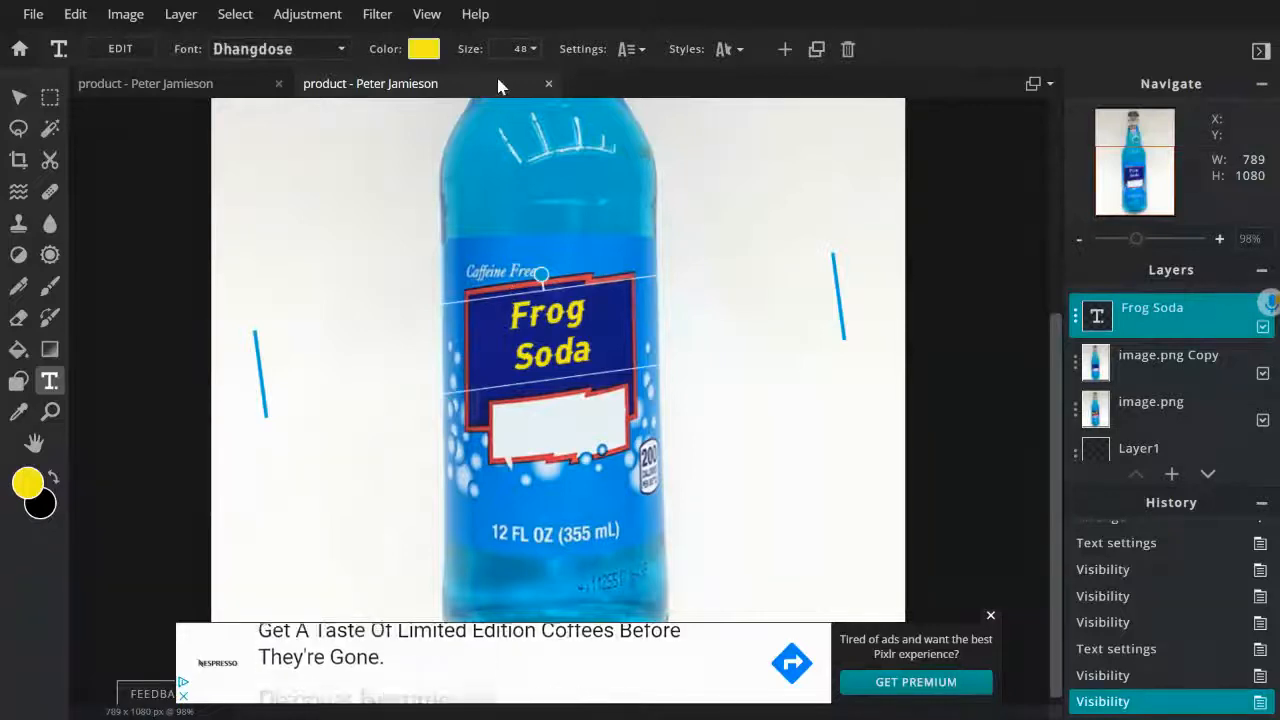
Add an outline to the "Frog Soda" text in the red sampled from the label panel's border, #DD3B43.
{"action": "left_click", "coordinate": [628, 52]}
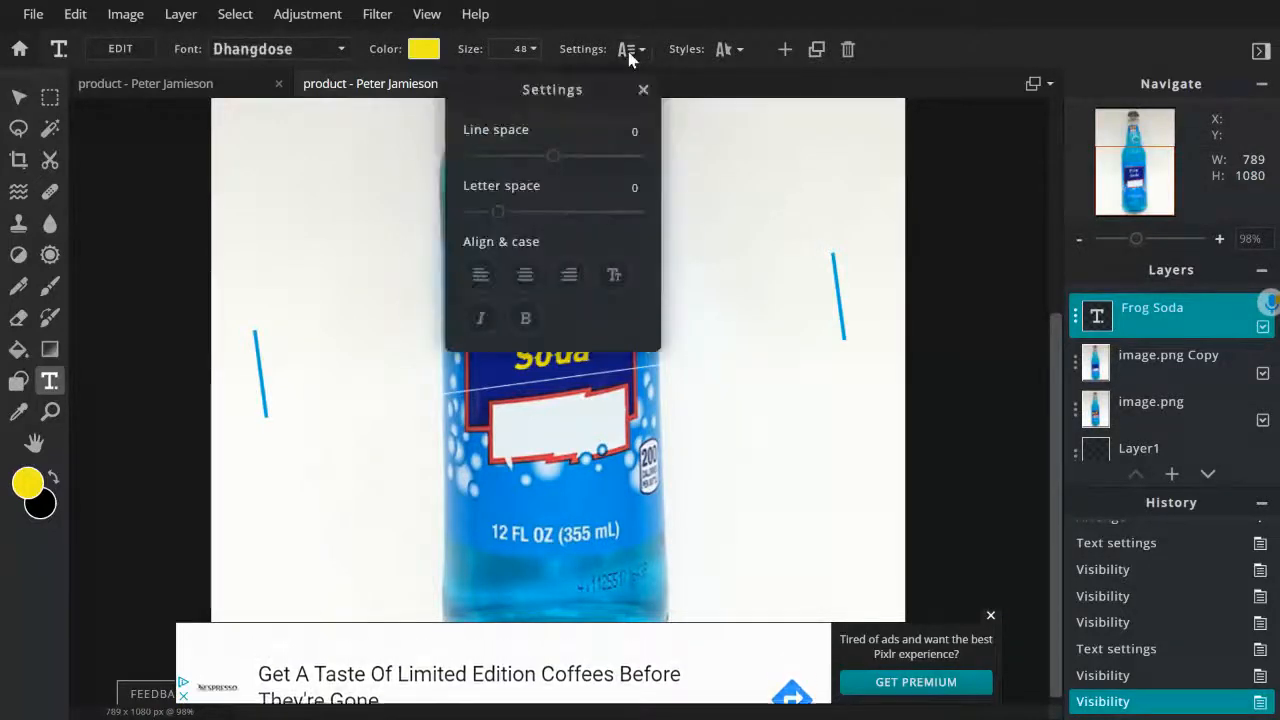
{"action": "left_click", "coordinate": [686, 57]}
{"action": "left_click", "coordinate": [725, 49]}
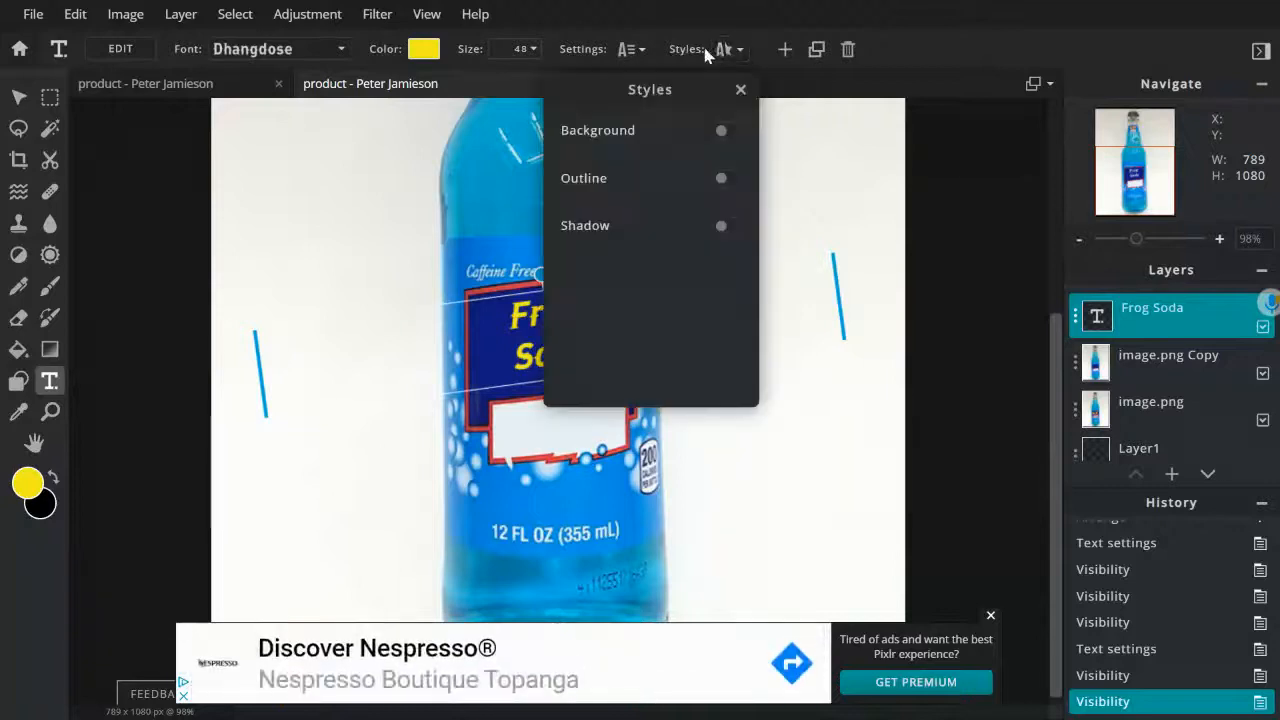
{"action": "left_click", "coordinate": [719, 179]}
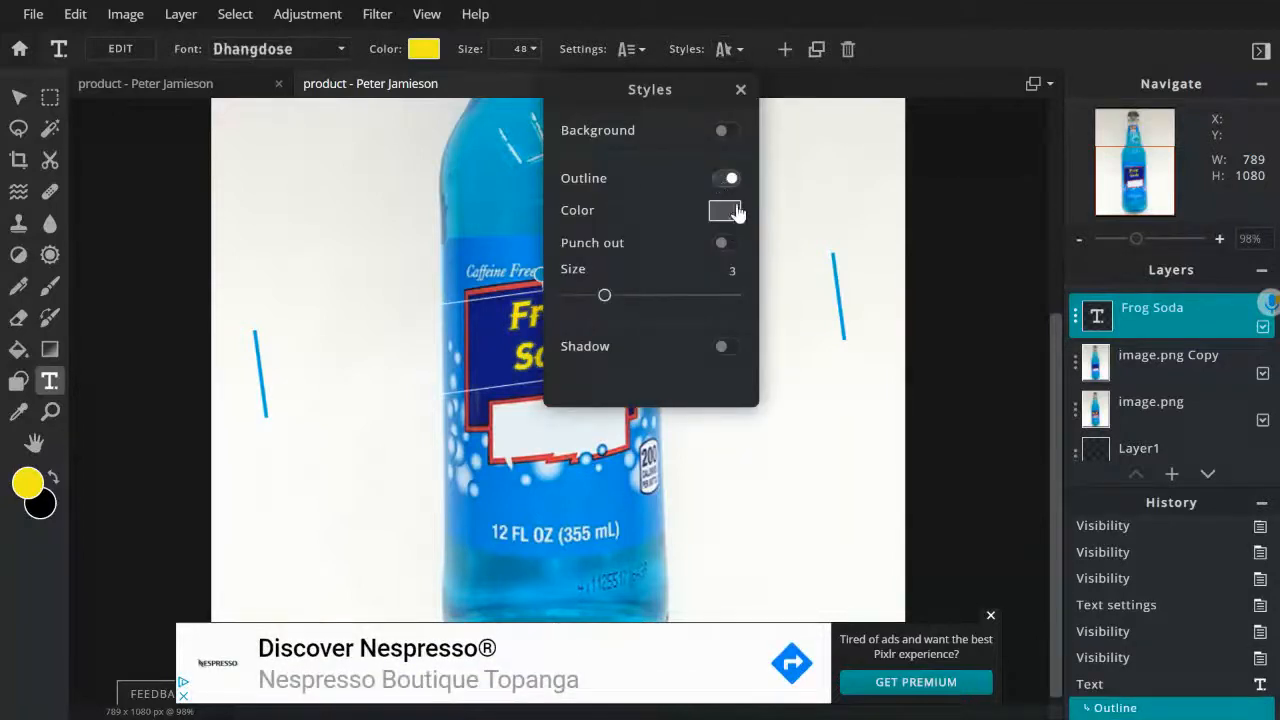
{"action": "left_click", "coordinate": [737, 211]}
{"action": "left_click_drag", "start_coordinate": [562, 205], "coordinate": [786, 303]}
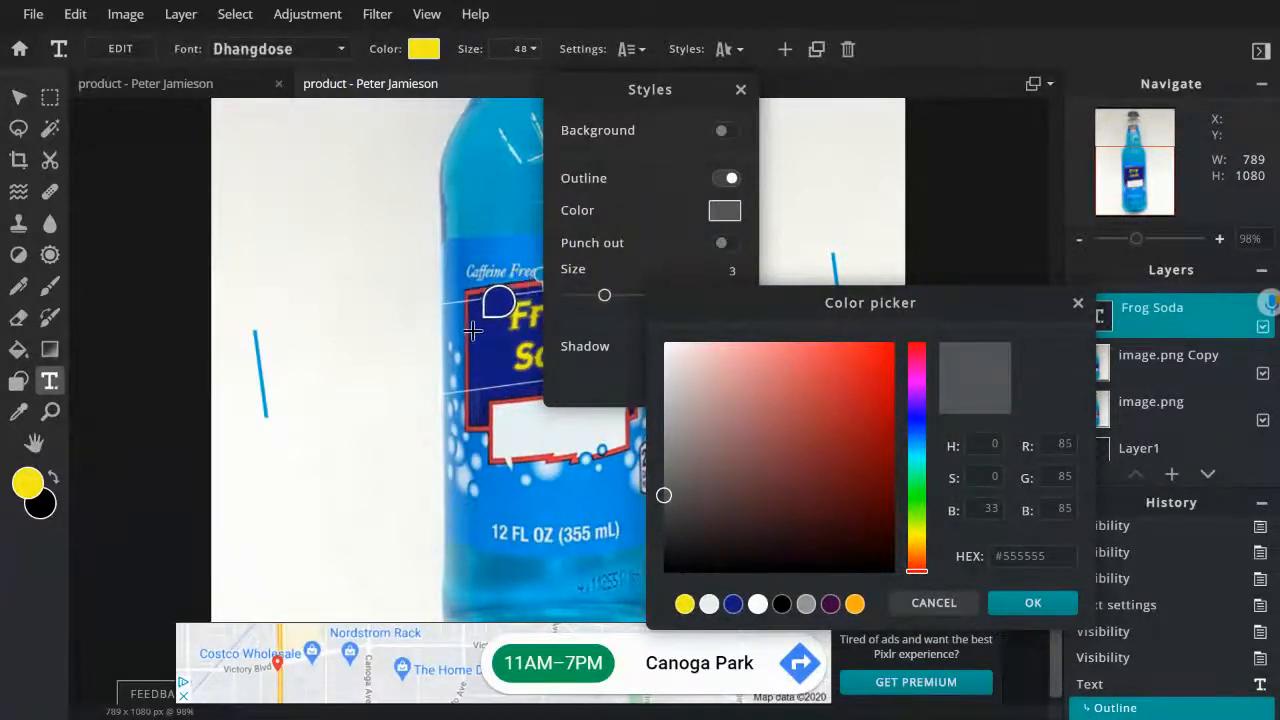
{"action": "left_click", "coordinate": [520, 286]}
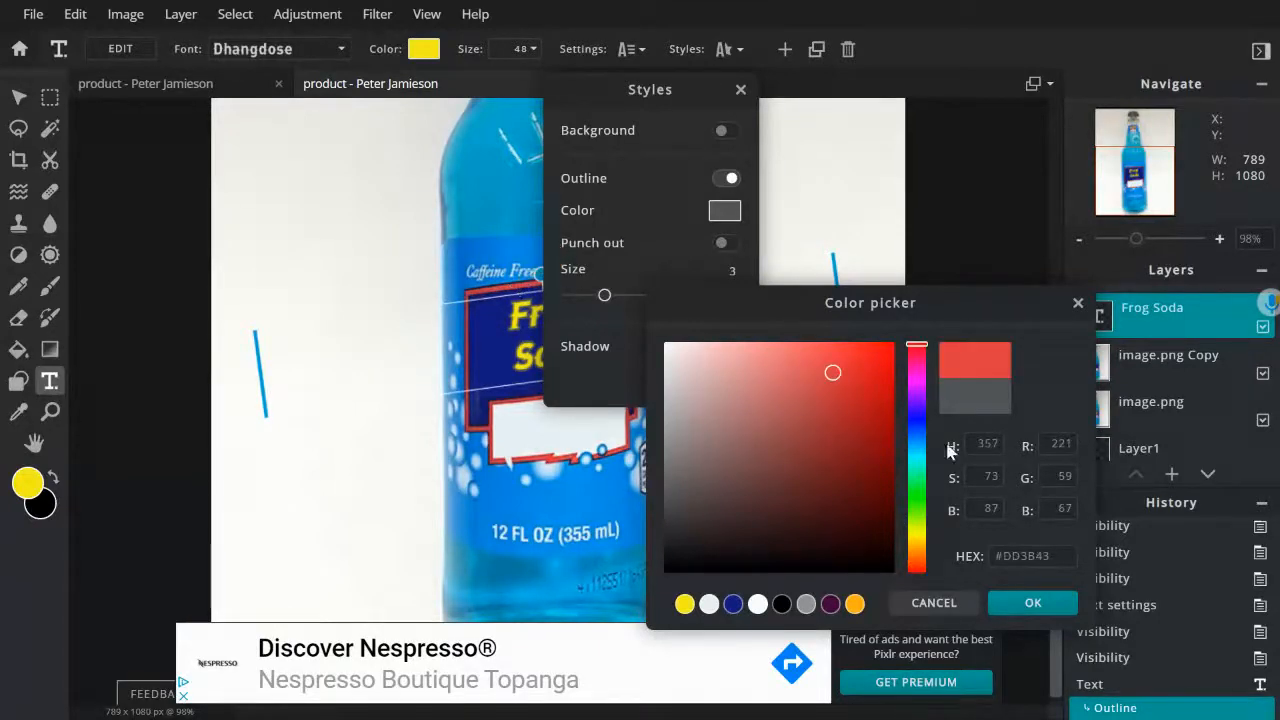
{"action": "left_click", "coordinate": [1026, 604]}
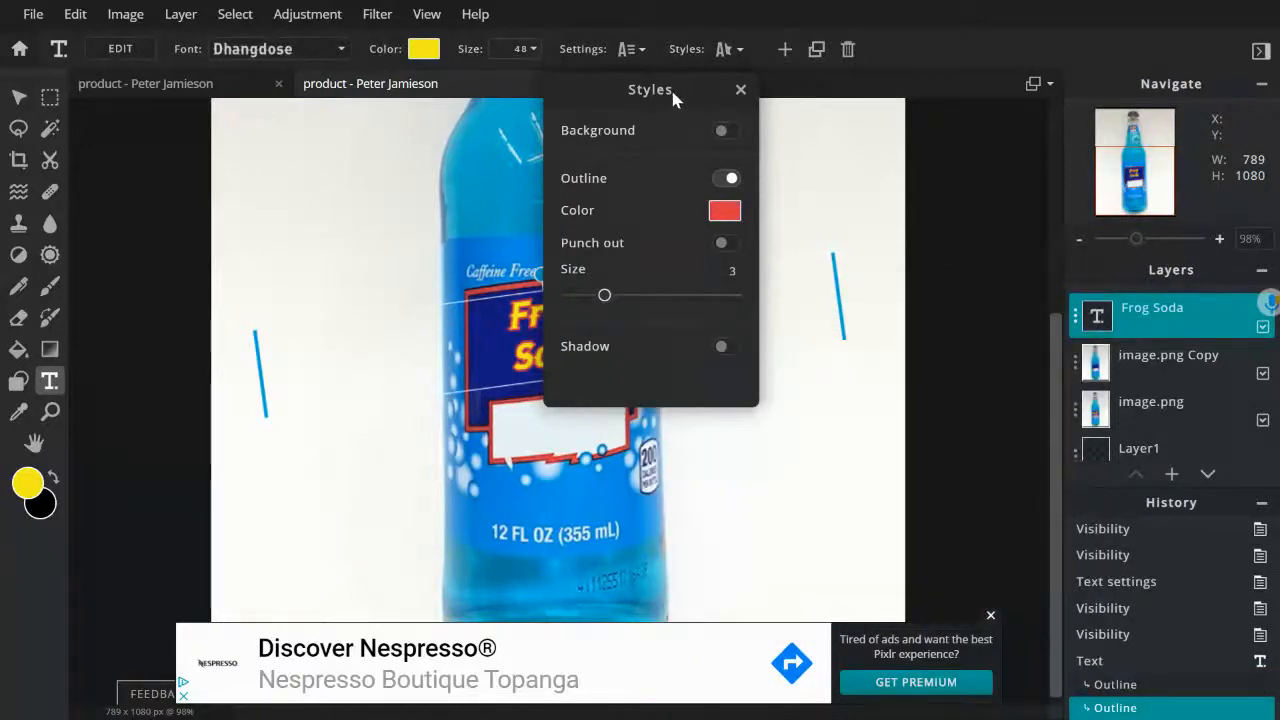
Thicken the outline of the "Frog Soda" text to size 5.
{"action": "left_click_drag", "start_coordinate": [673, 97], "coordinate": [797, 153]}
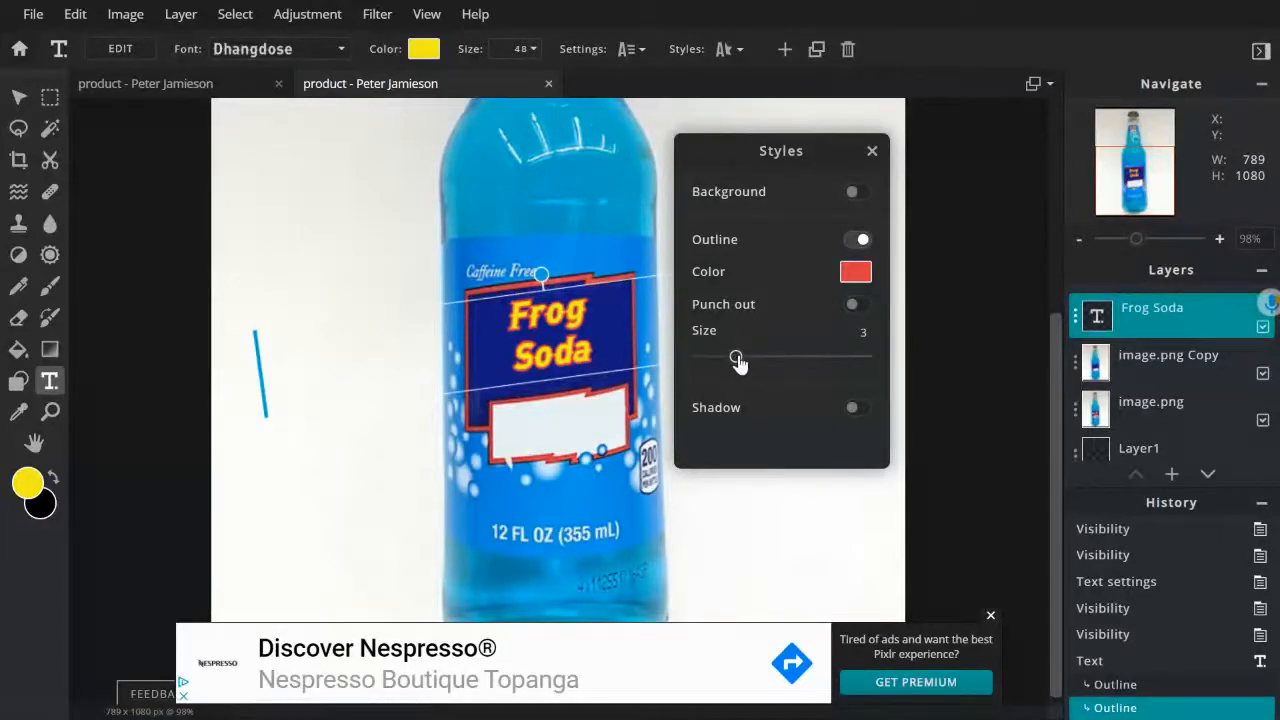
{"action": "left_click_drag", "start_coordinate": [737, 361], "coordinate": [749, 361]}
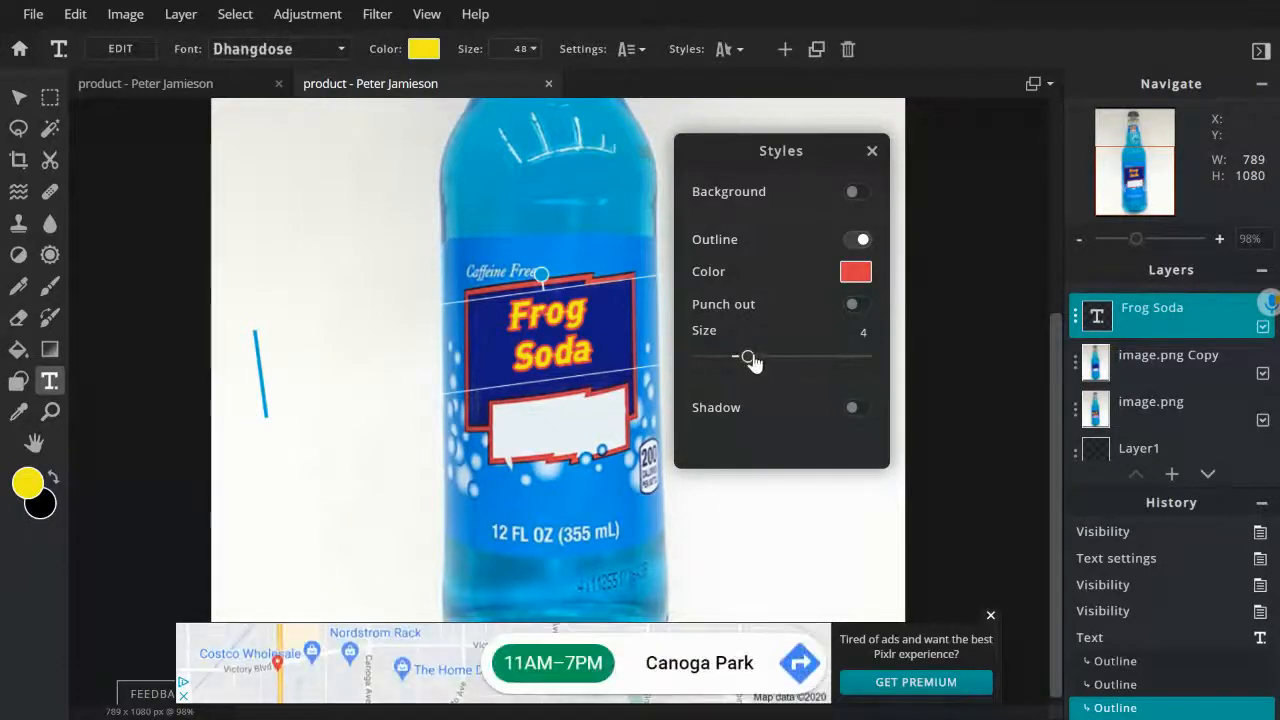
{"action": "left_click_drag", "start_coordinate": [752, 362], "coordinate": [767, 358]}
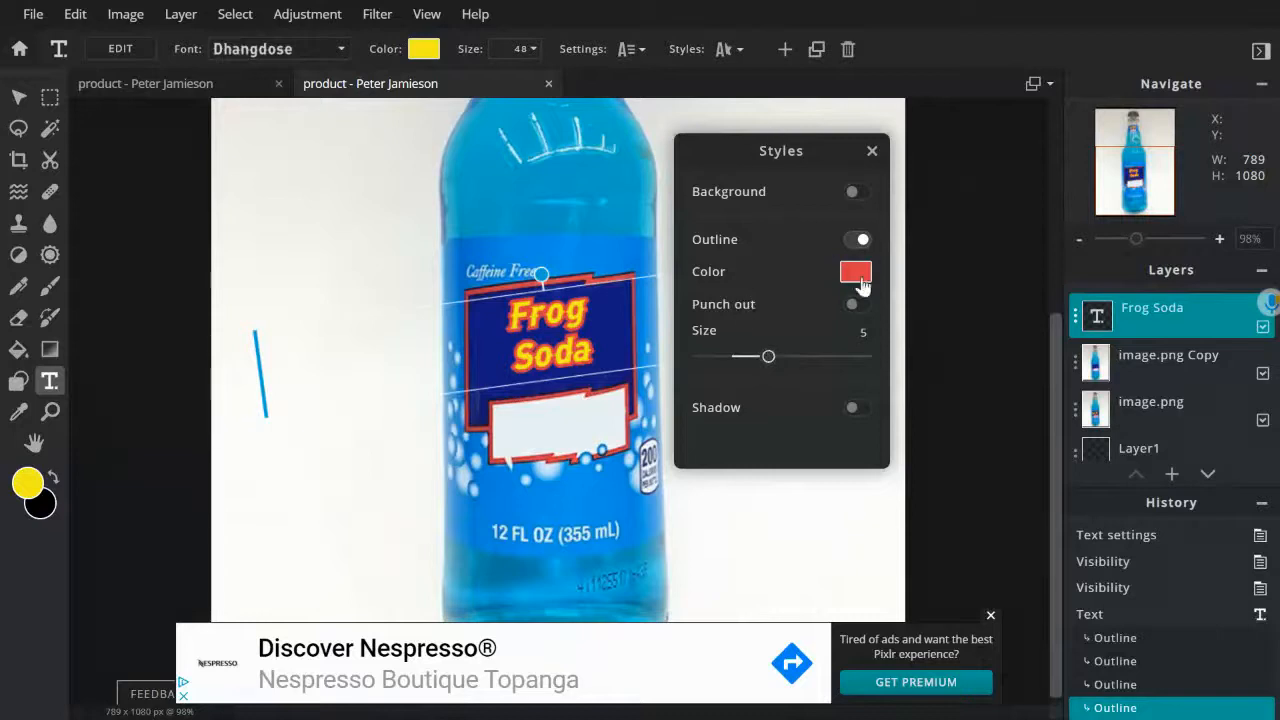
{"action": "left_click", "coordinate": [871, 152]}
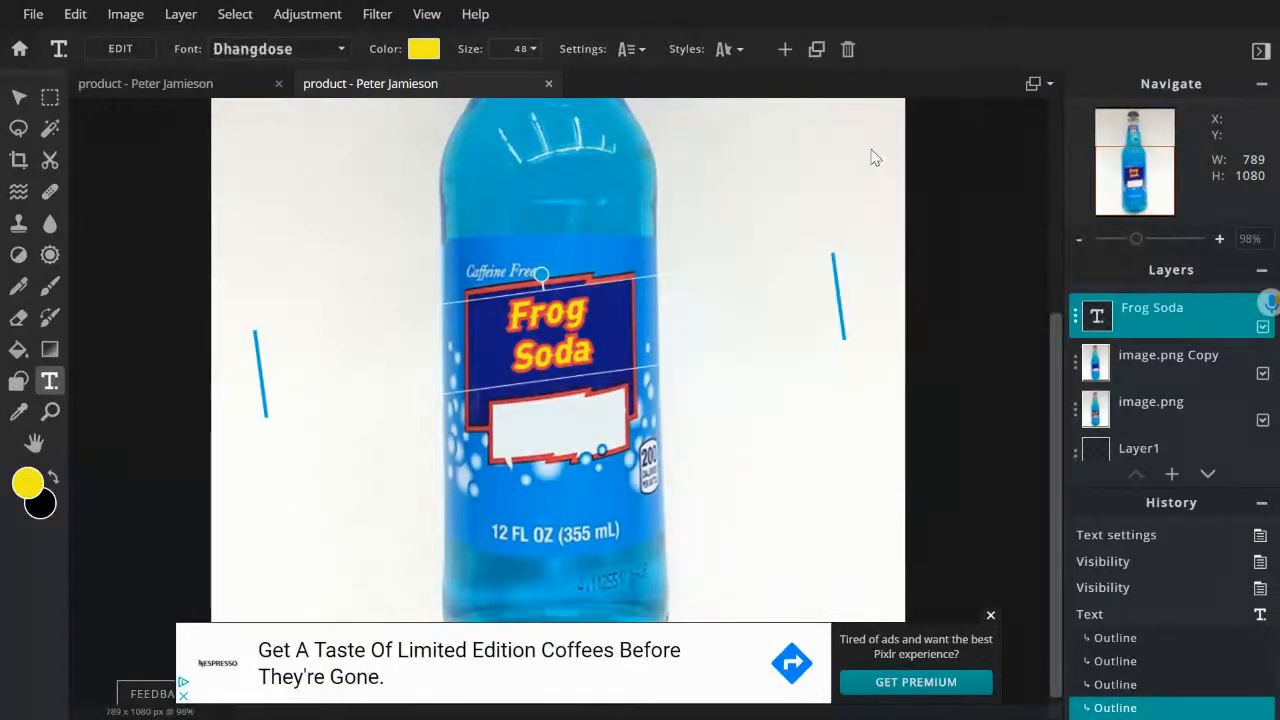
Set the letter space of the "Frog Soda" text to 36.
{"action": "left_click", "coordinate": [628, 49]}
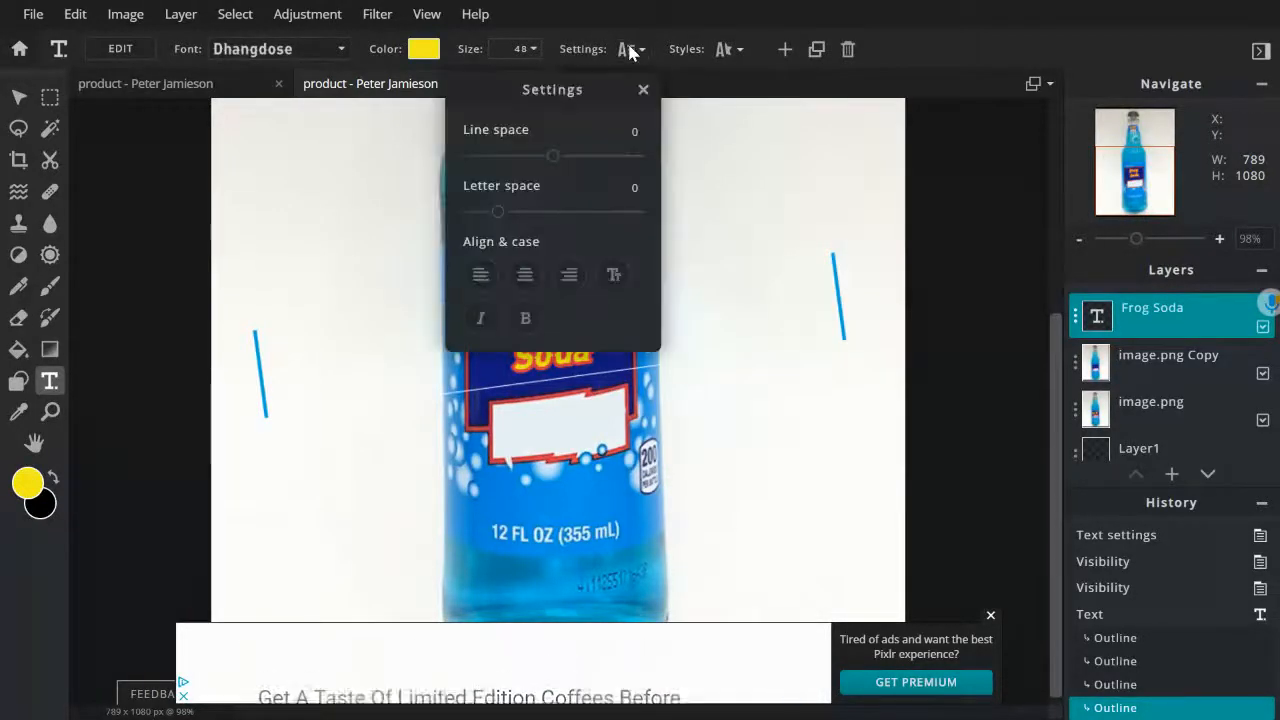
{"action": "left_click_drag", "start_coordinate": [548, 92], "coordinate": [801, 206]}
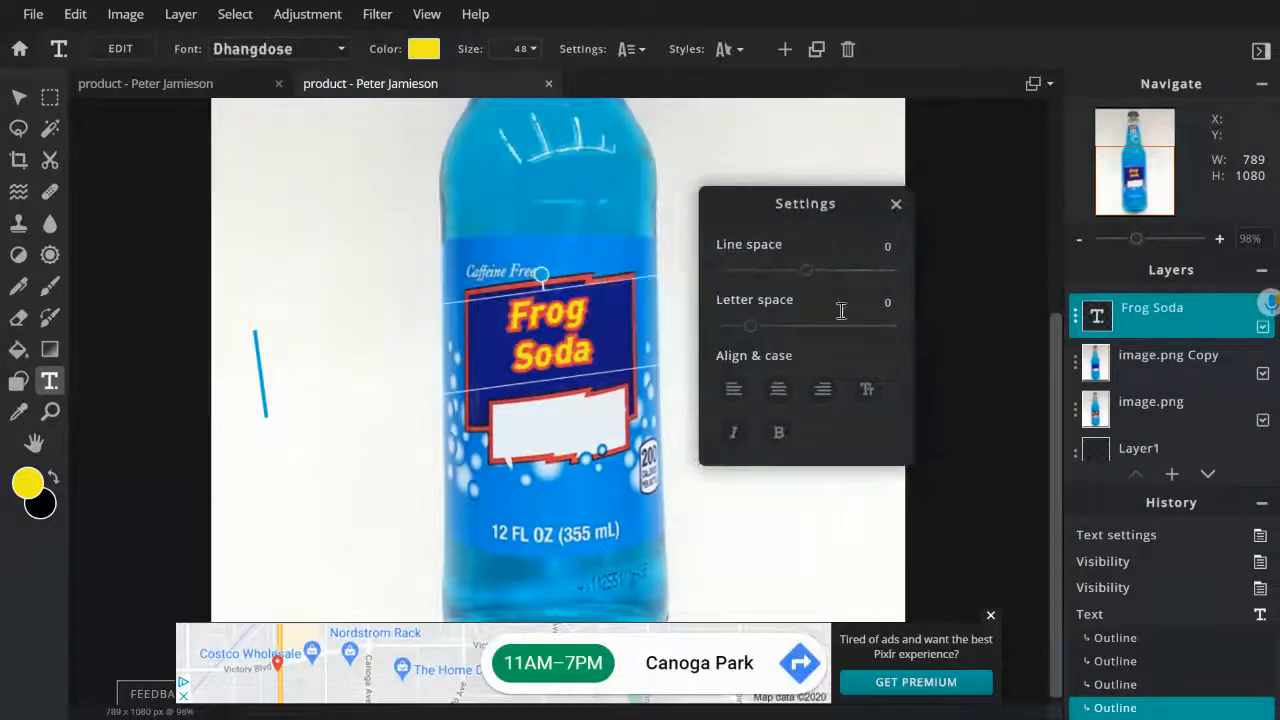
{"action": "left_click_drag", "start_coordinate": [752, 333], "coordinate": [801, 324]}
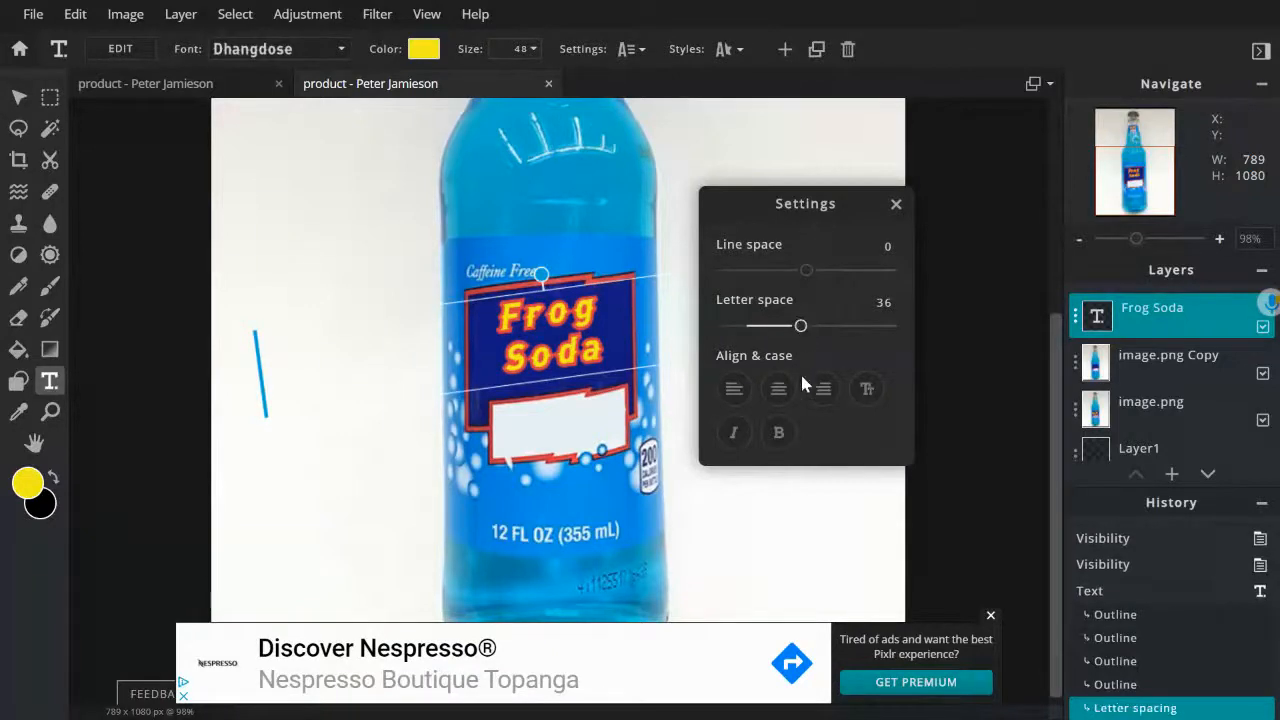
{"action": "left_click", "coordinate": [896, 205]}
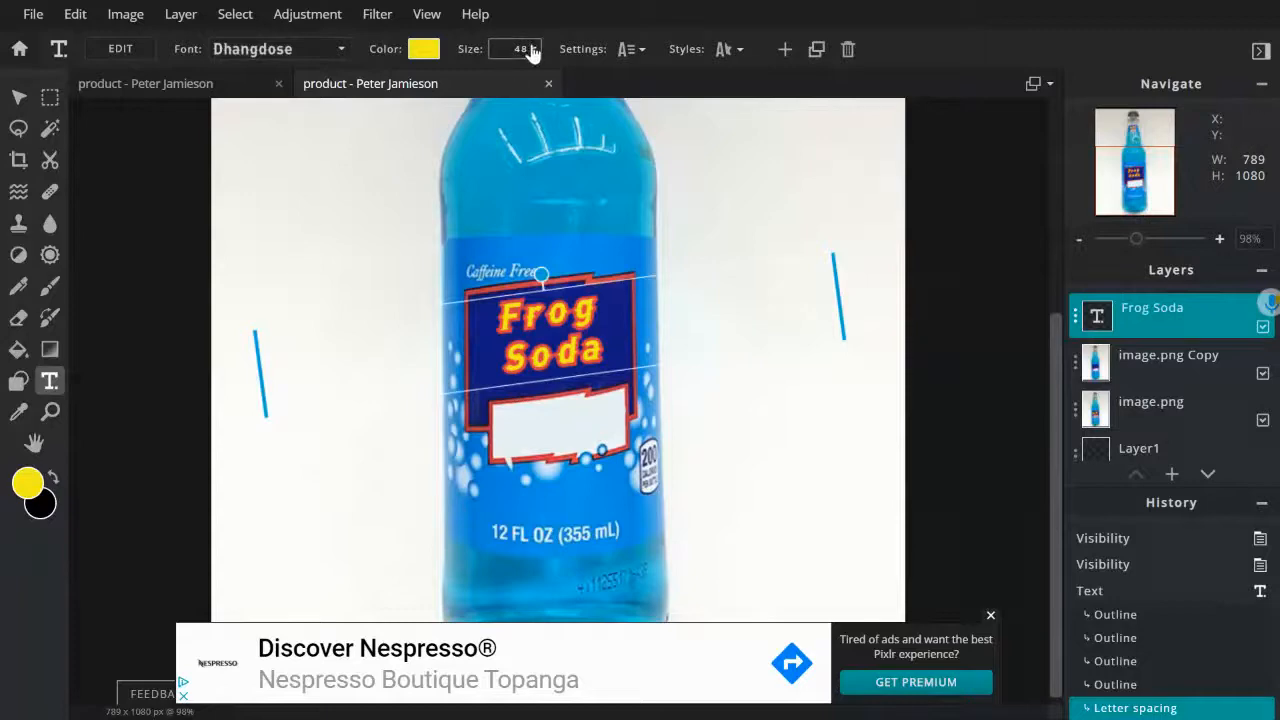
Enlarge the "Frog Soda" text to size 60 and tilt it slightly further counter-clockwise to follow the label panel.
{"action": "left_click", "coordinate": [533, 52]}
{"action": "mouse_move", "coordinate": [394, 80]}
{"action": "left_mouse_down"}
{"action": "mouse_move", "coordinate": [398, 90]}
{"action": "mouse_move", "coordinate": [394, 80]}
{"action": "left_mouse_up"}
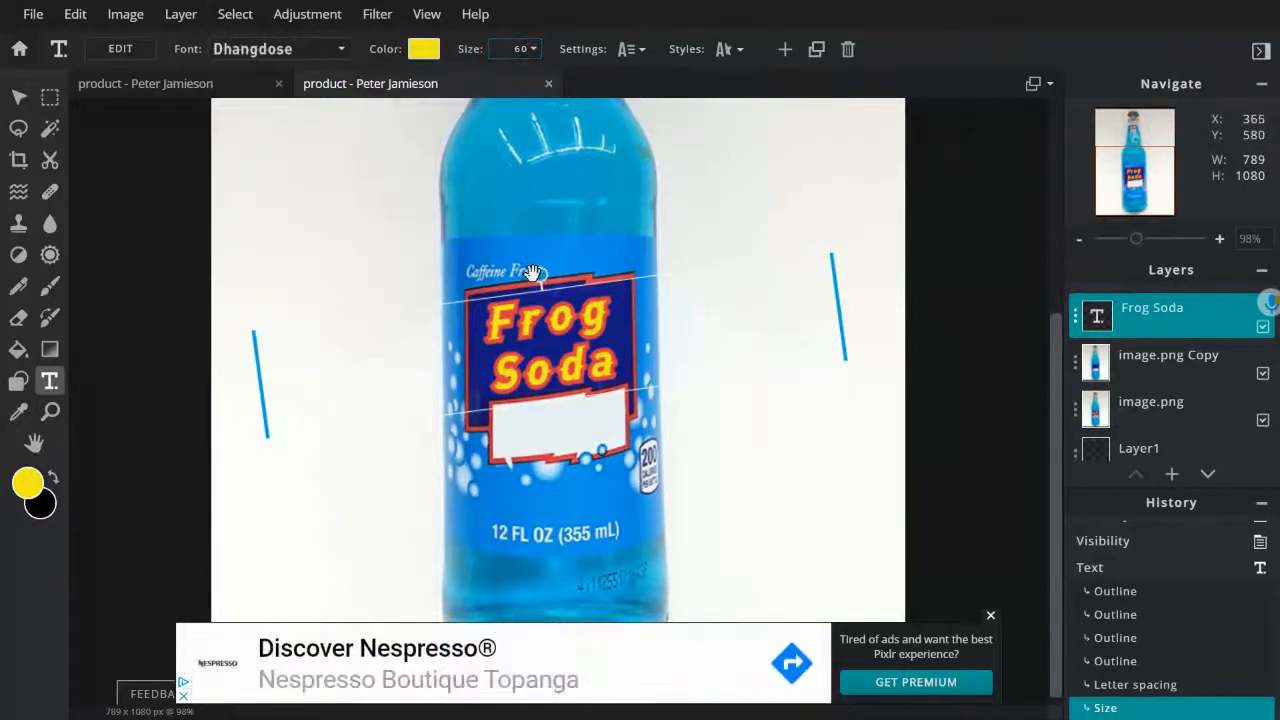
{"action": "left_click_drag", "start_coordinate": [540, 273], "coordinate": [537, 273]}
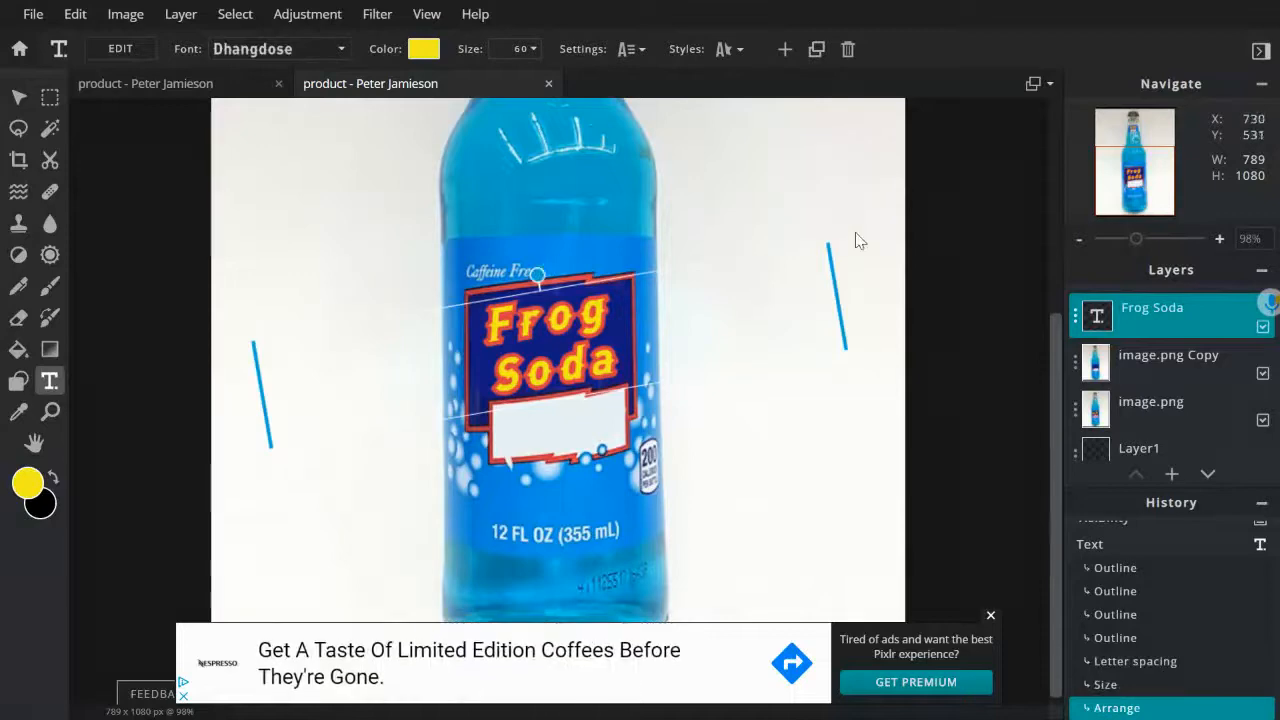
{"action": "left_click", "coordinate": [964, 225]}
Check the whole bottle, and toggle the image.png Copy layer off and back on to compare with the original label lettering.
{"action": "scroll", "coordinate": [964, 225], "scroll_direction": "down", "scroll_amount": 3}
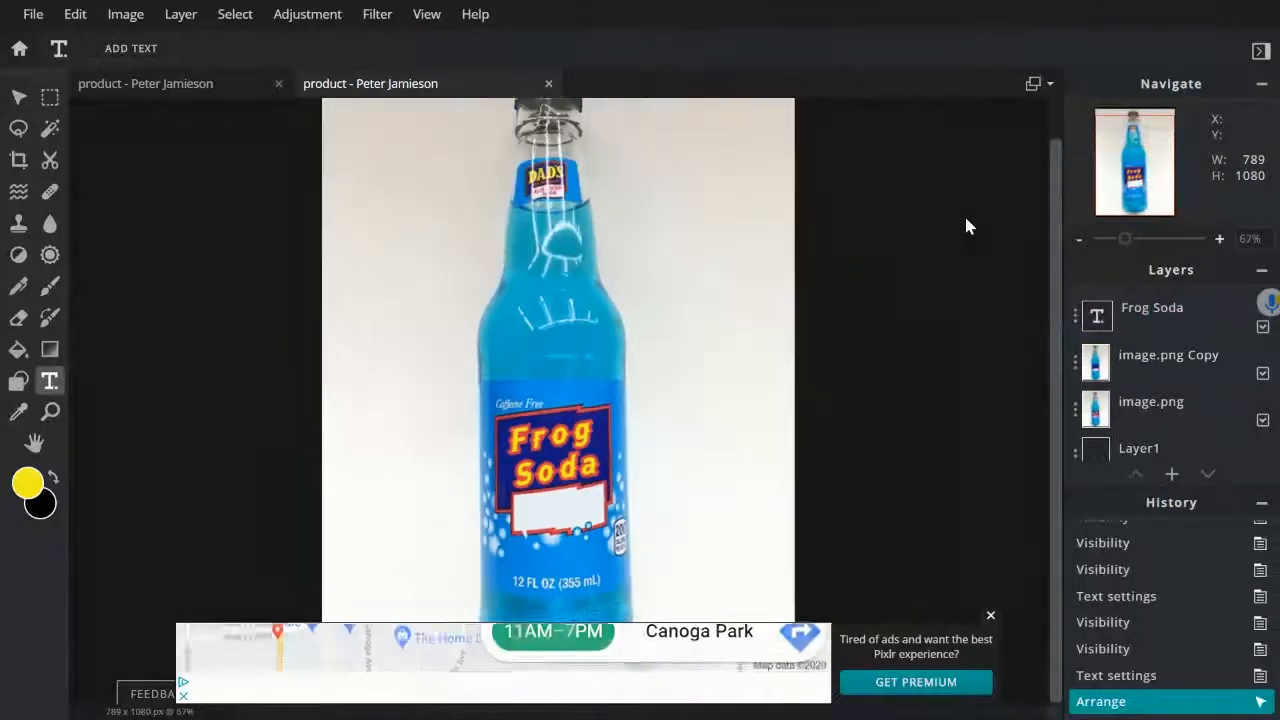
{"action": "scroll", "coordinate": [966, 226], "scroll_direction": "down", "scroll_amount": 1}
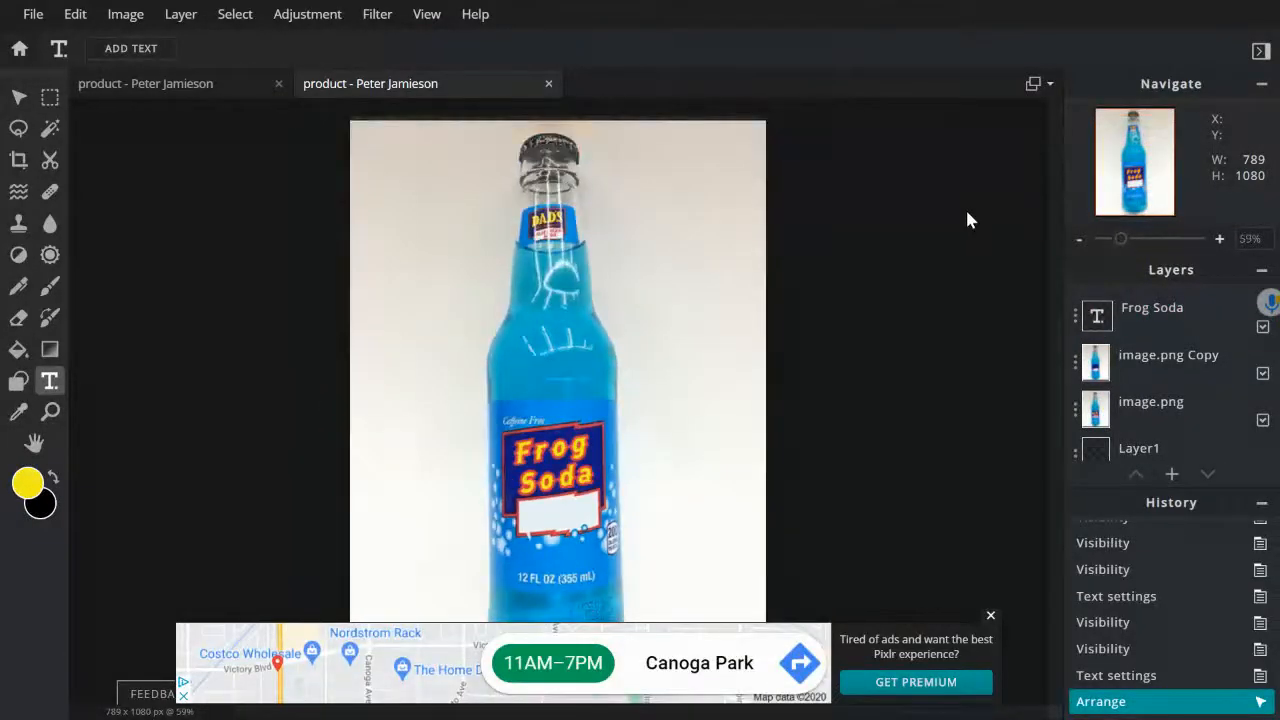
{"action": "scroll", "coordinate": [968, 217], "scroll_direction": "up", "scroll_amount": 3}
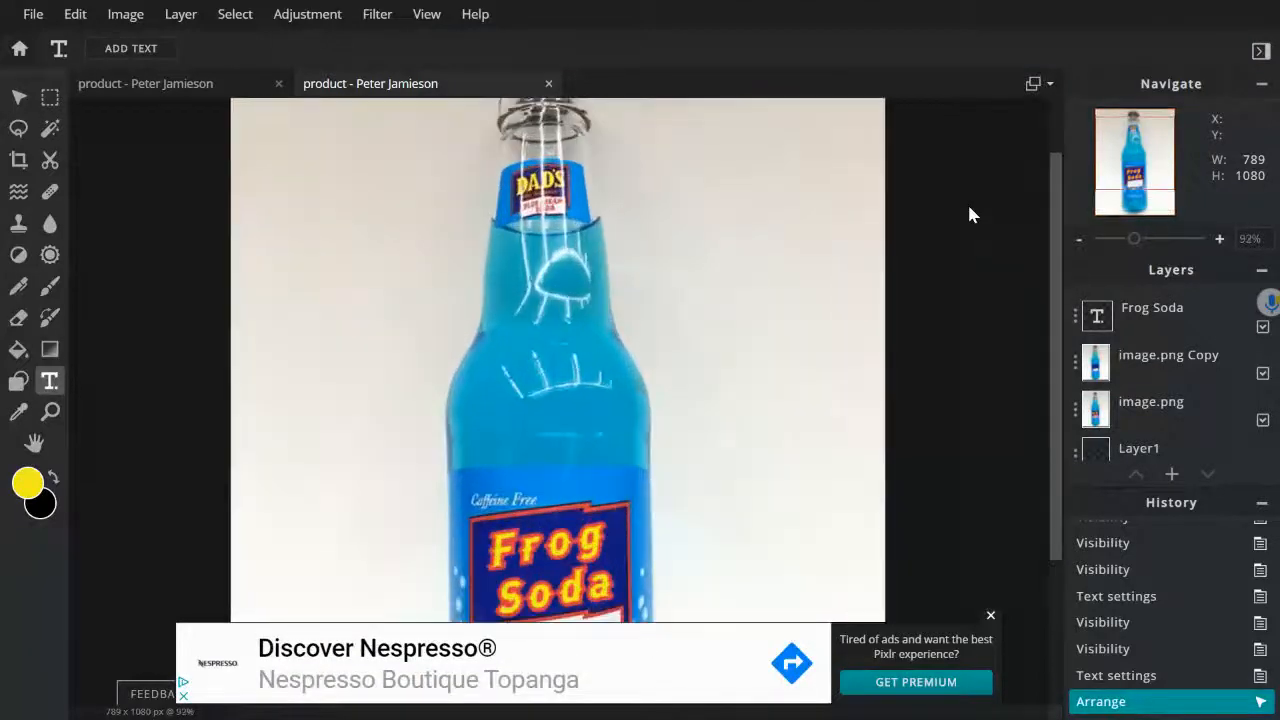
{"action": "left_click_drag", "start_coordinate": [1052, 250], "coordinate": [1051, 402]}
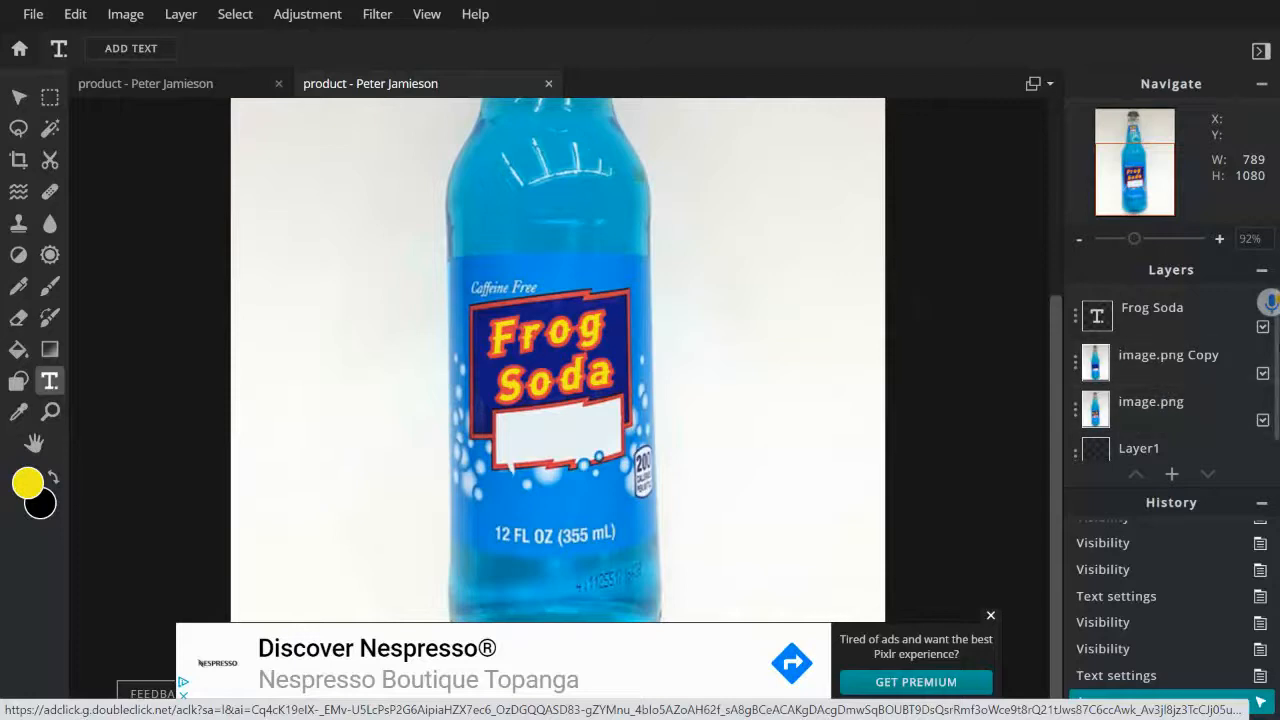
{"action": "left_click", "coordinate": [1263, 373]}
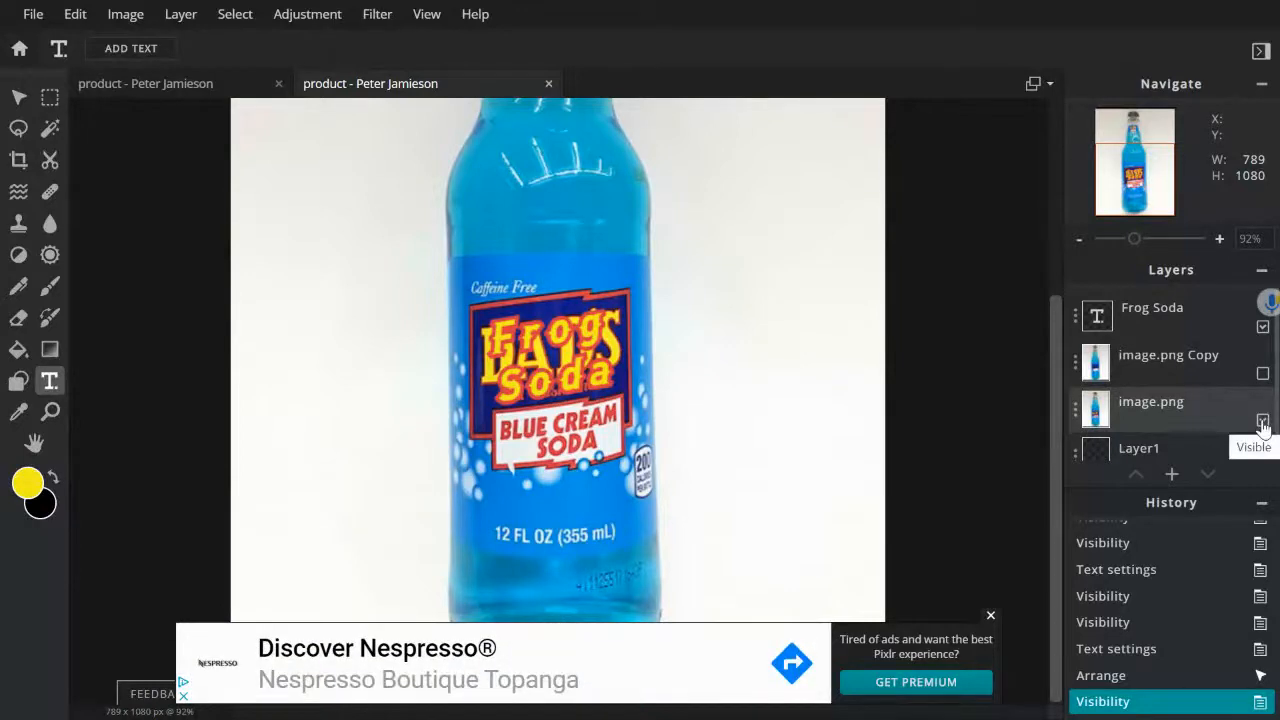
{"action": "left_click", "coordinate": [1261, 374]}
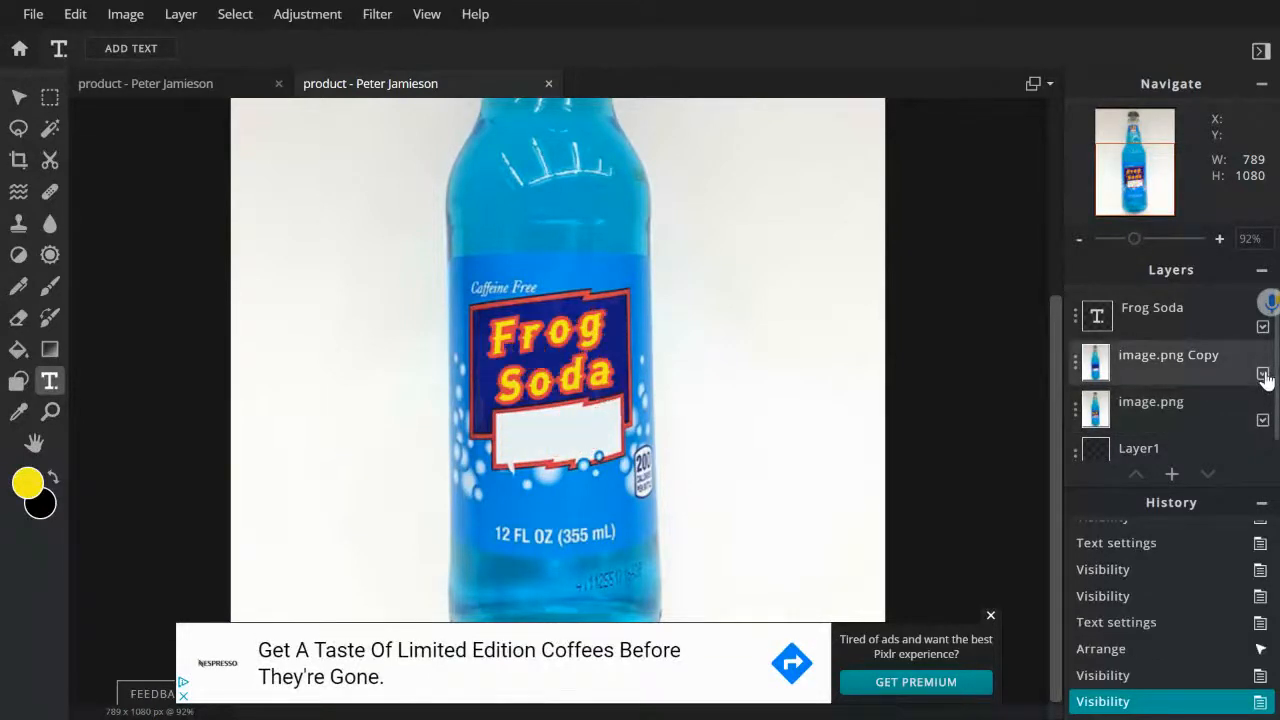
Add a text layer reading "Yummy for your tummy", broken into two lines after "for".
{"action": "left_click", "coordinate": [1171, 476]}
{"action": "left_click", "coordinate": [1016, 457]}
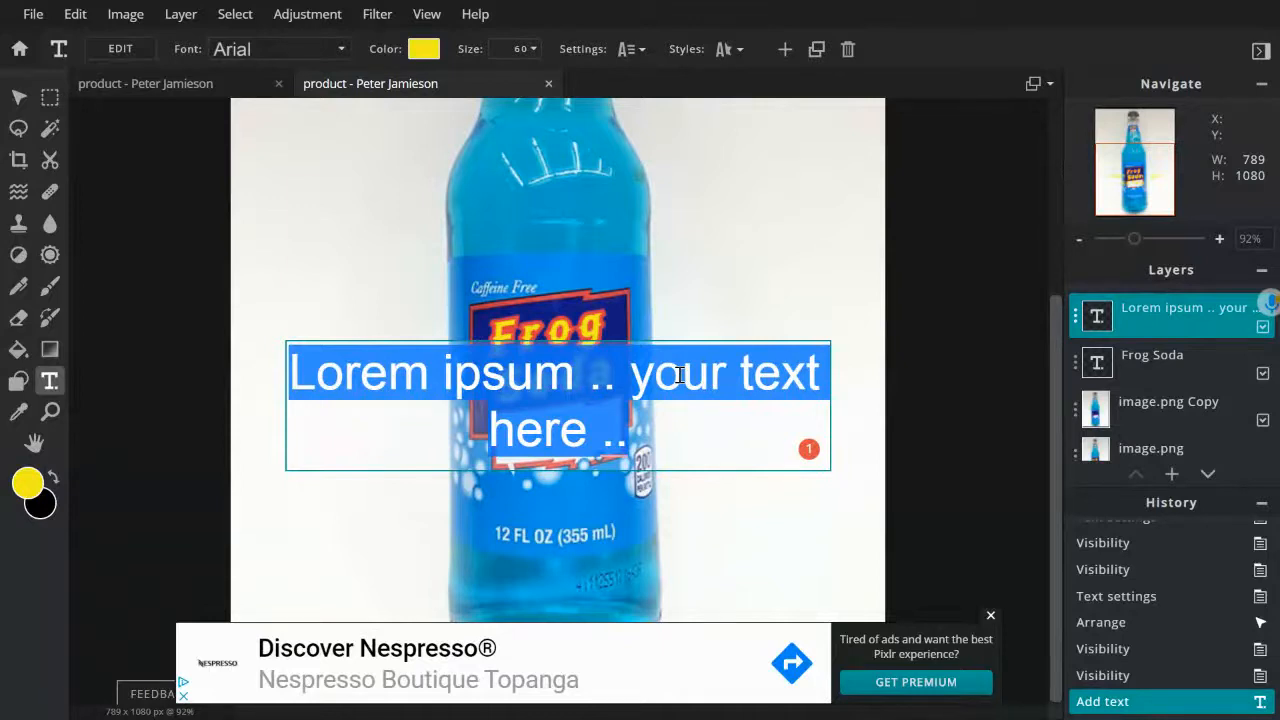
{"action": "key", "text": "BackSpace"}
{"action": "type", "text": "Y"}
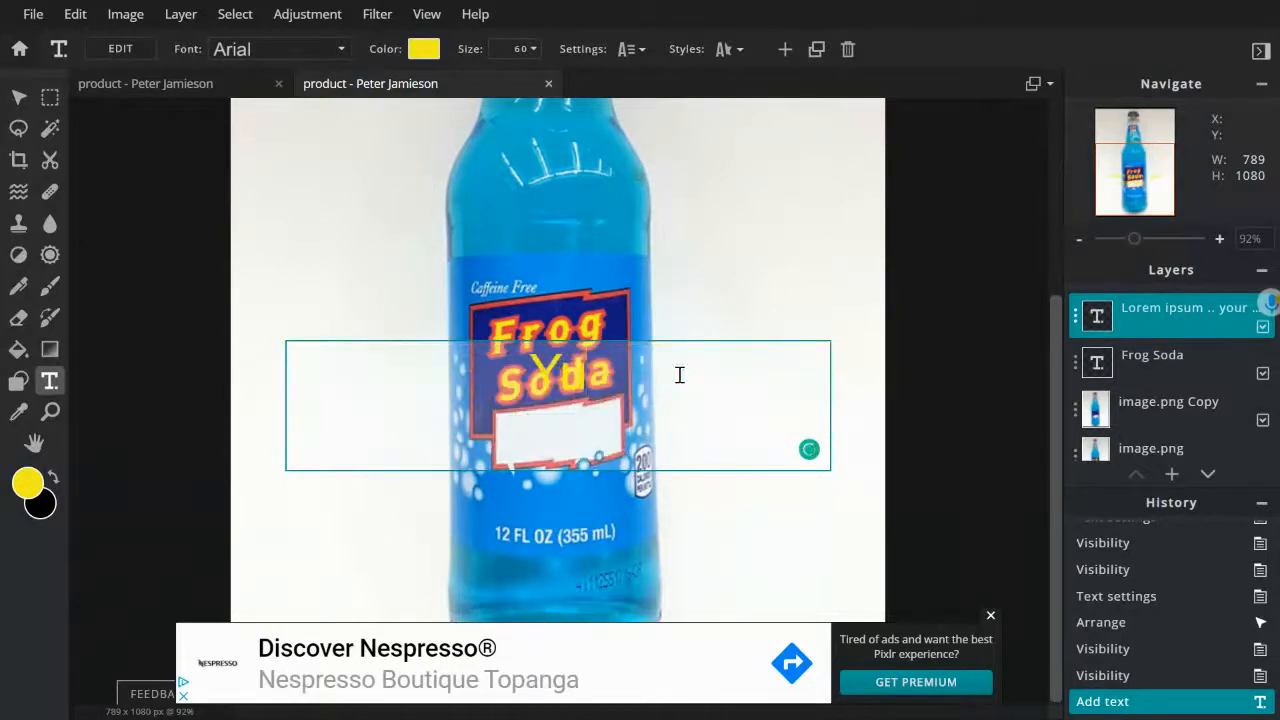
{"action": "type", "text": "ummy"}
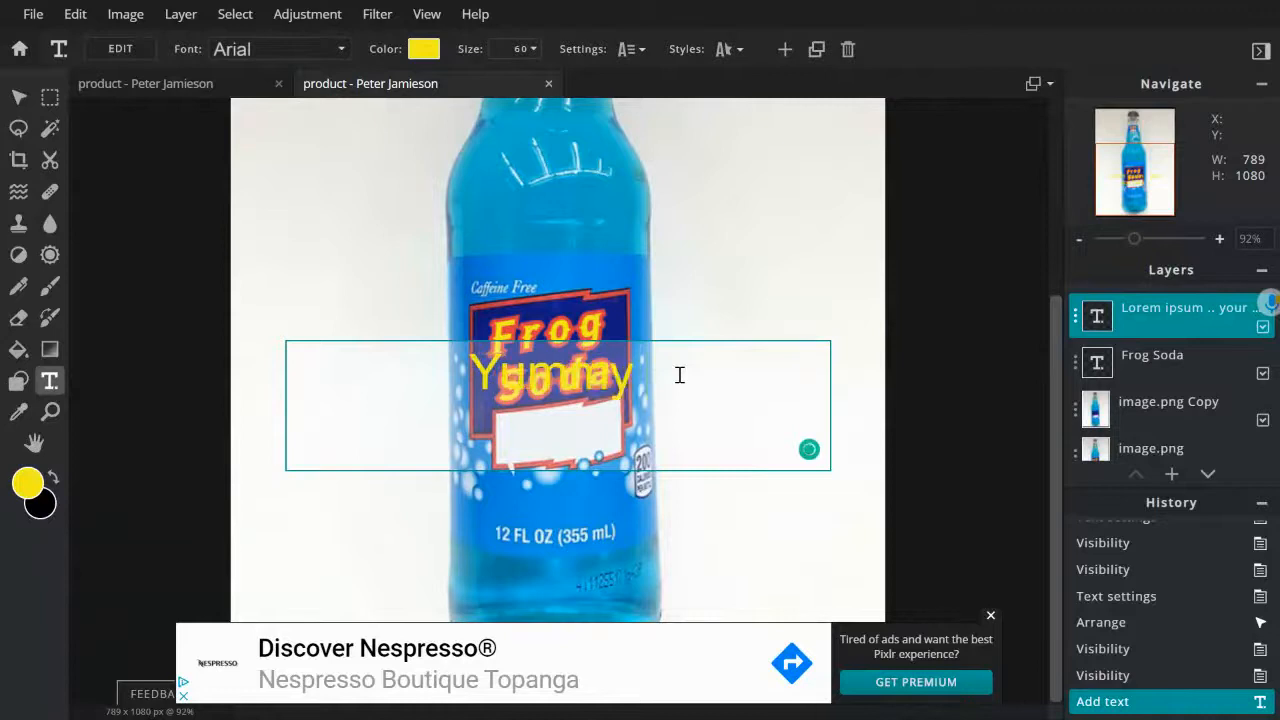
{"action": "type", "text": " f"}
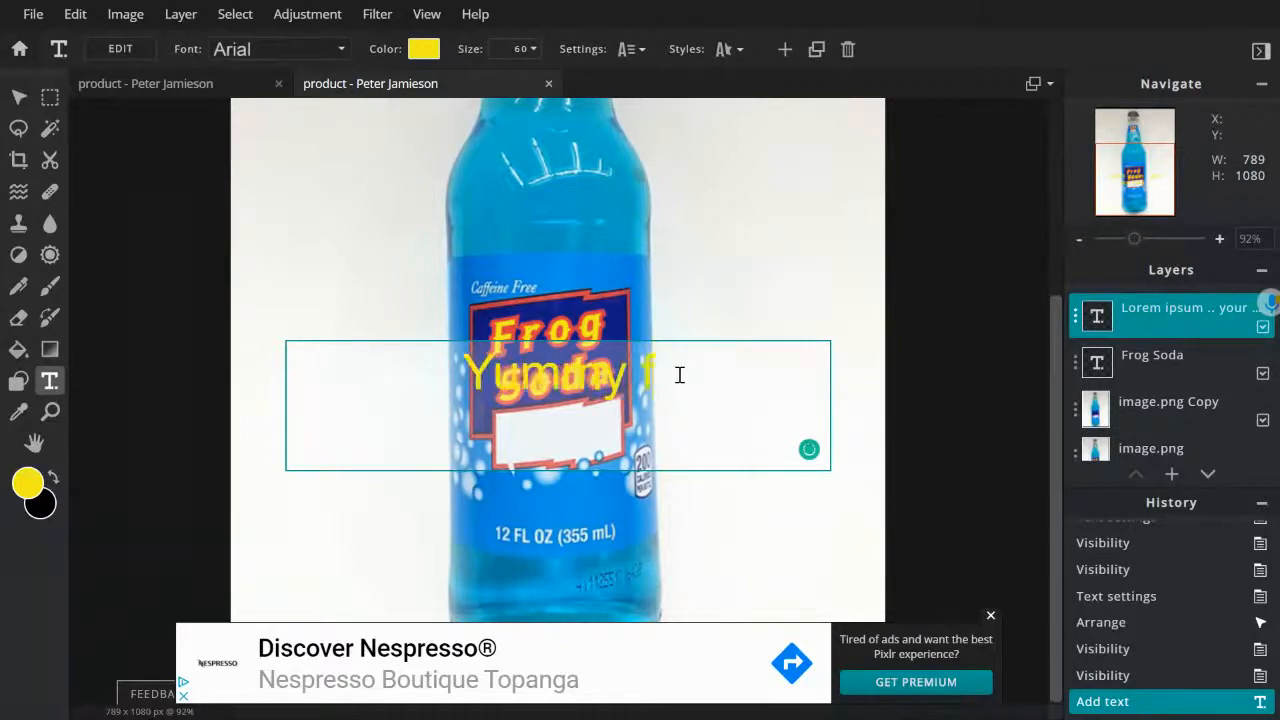
{"action": "type", "text": "or your tummy"}
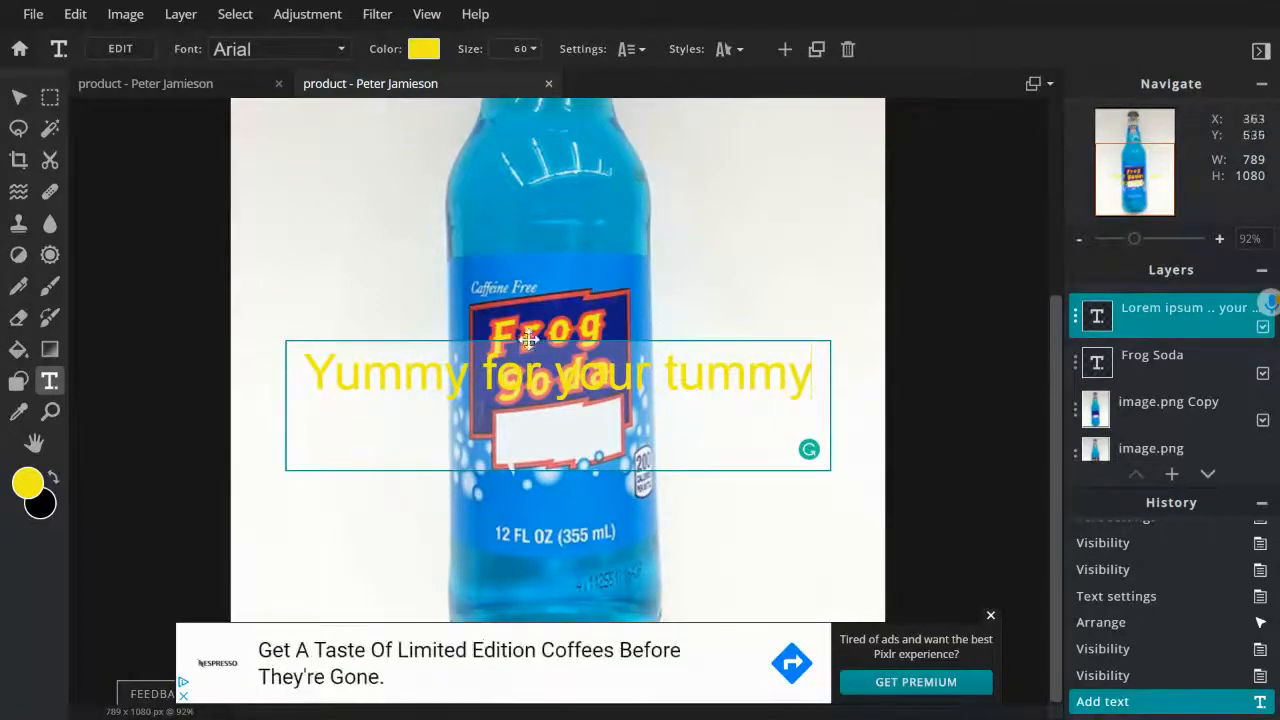
{"action": "left_click", "coordinate": [560, 378]}
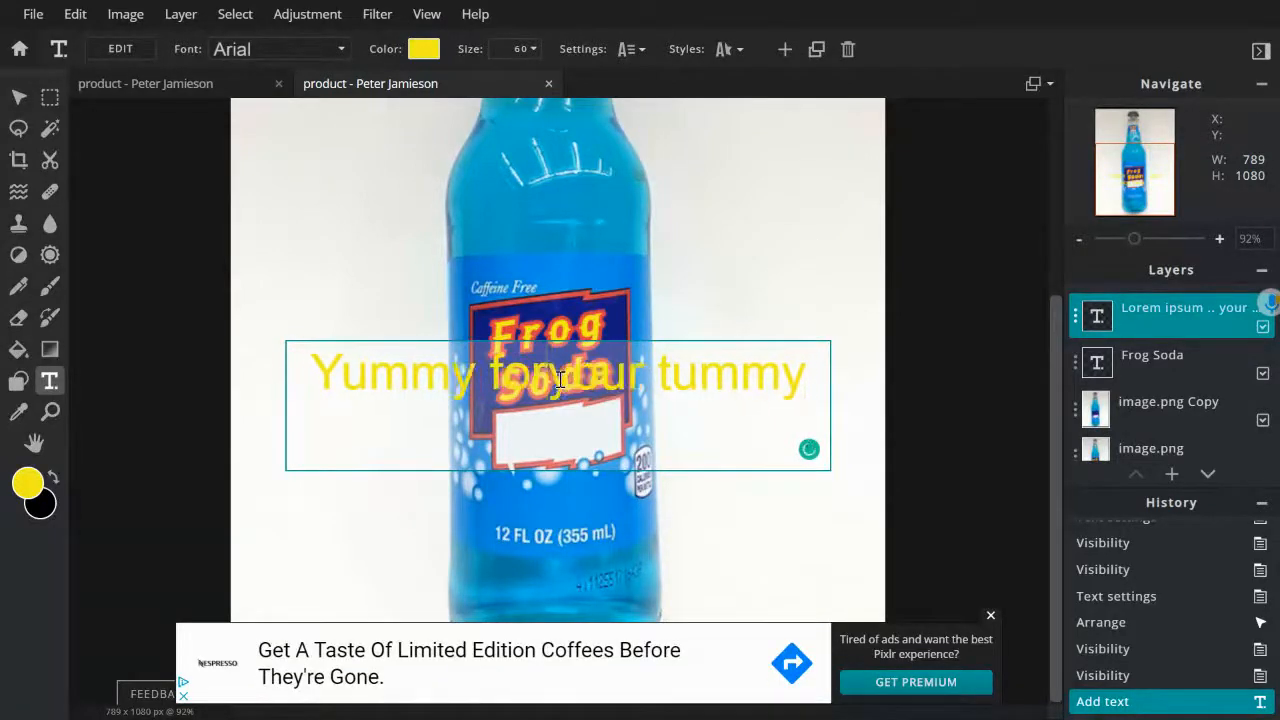
{"action": "key", "text": "Return"}
Set the "Yummy for your tummy" text to size 24 and move it down into the label's white box.
{"action": "left_click_drag", "start_coordinate": [706, 432], "coordinate": [425, 347]}
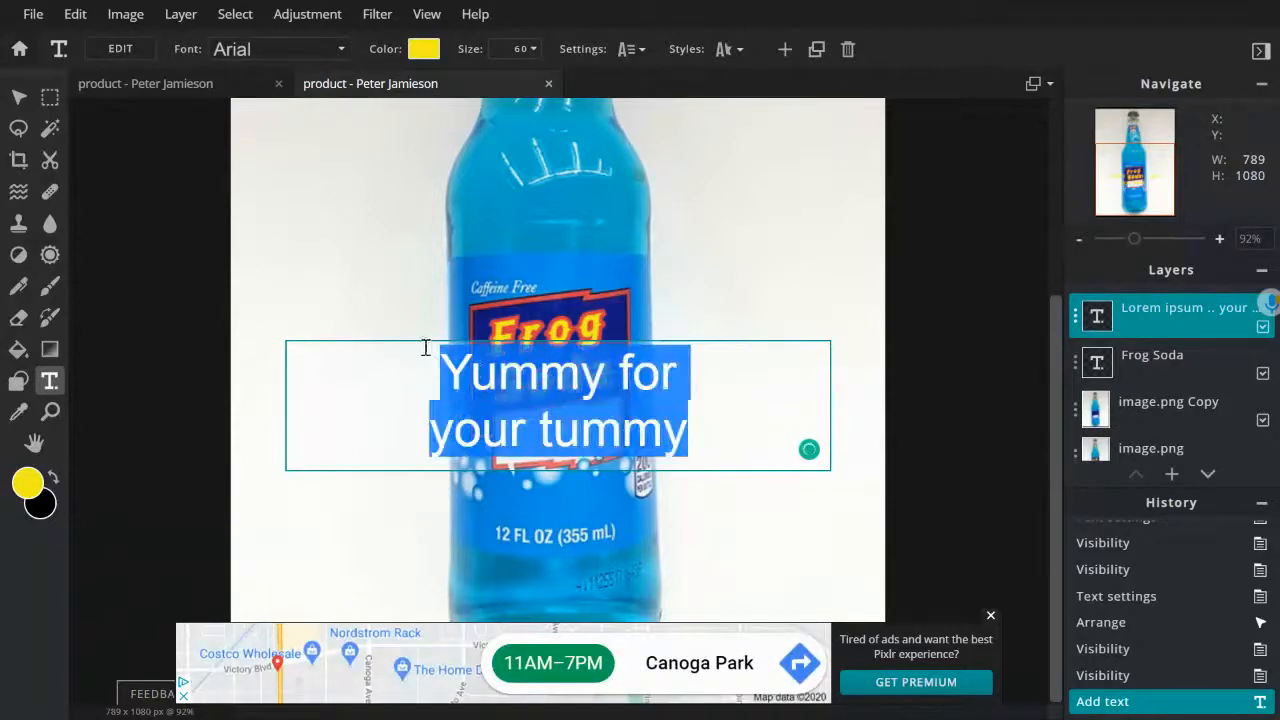
{"action": "left_click", "coordinate": [533, 55]}
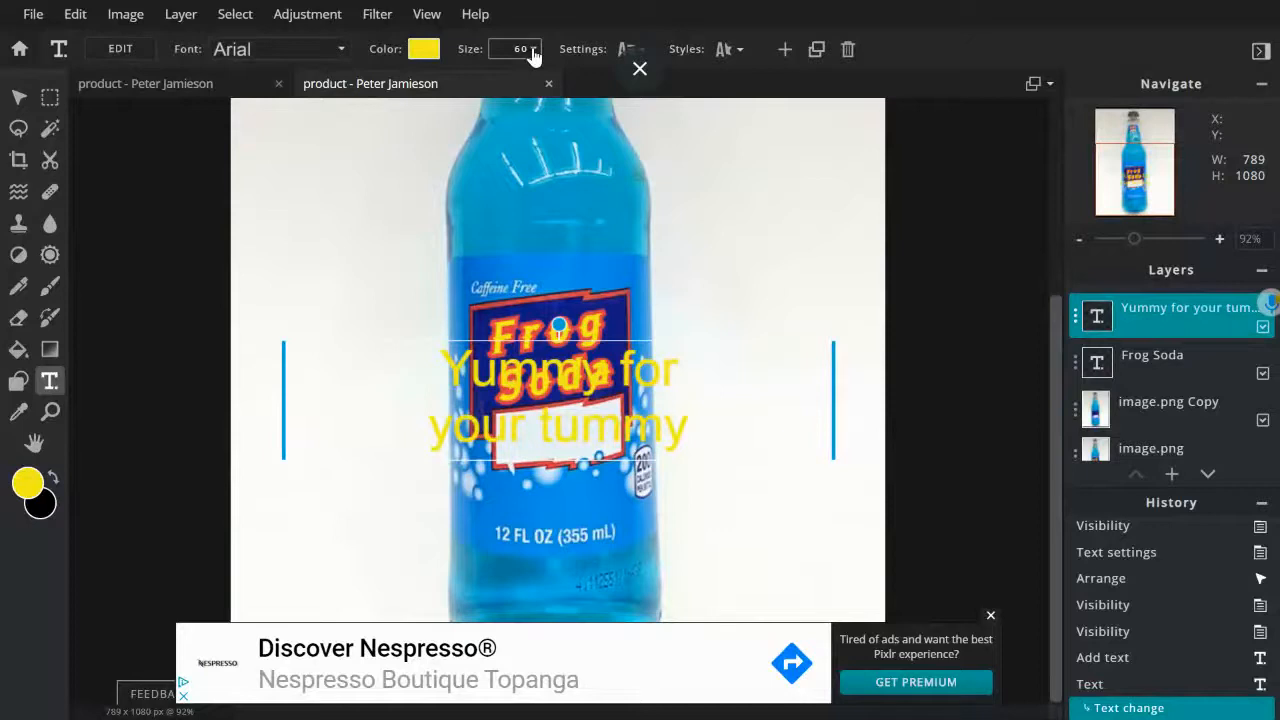
{"action": "left_click", "coordinate": [530, 49]}
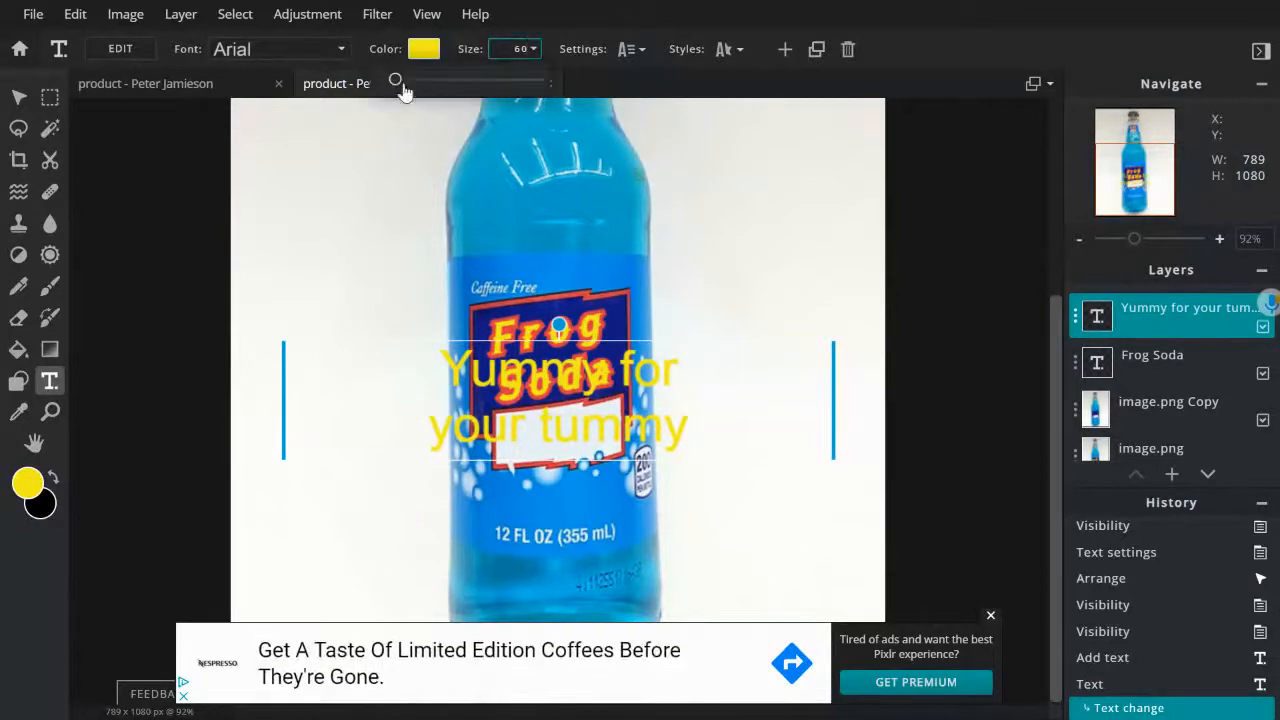
{"action": "left_click_drag", "start_coordinate": [396, 87], "coordinate": [389, 80]}
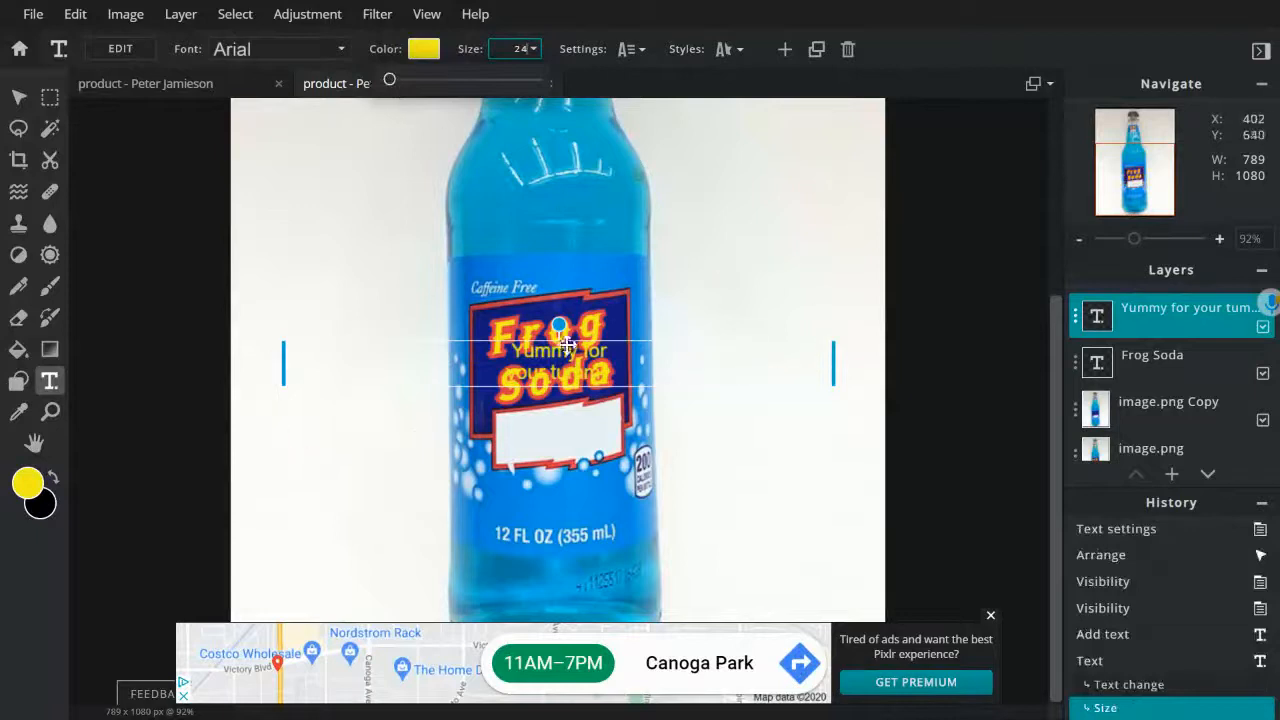
{"action": "left_click", "coordinate": [686, 398]}
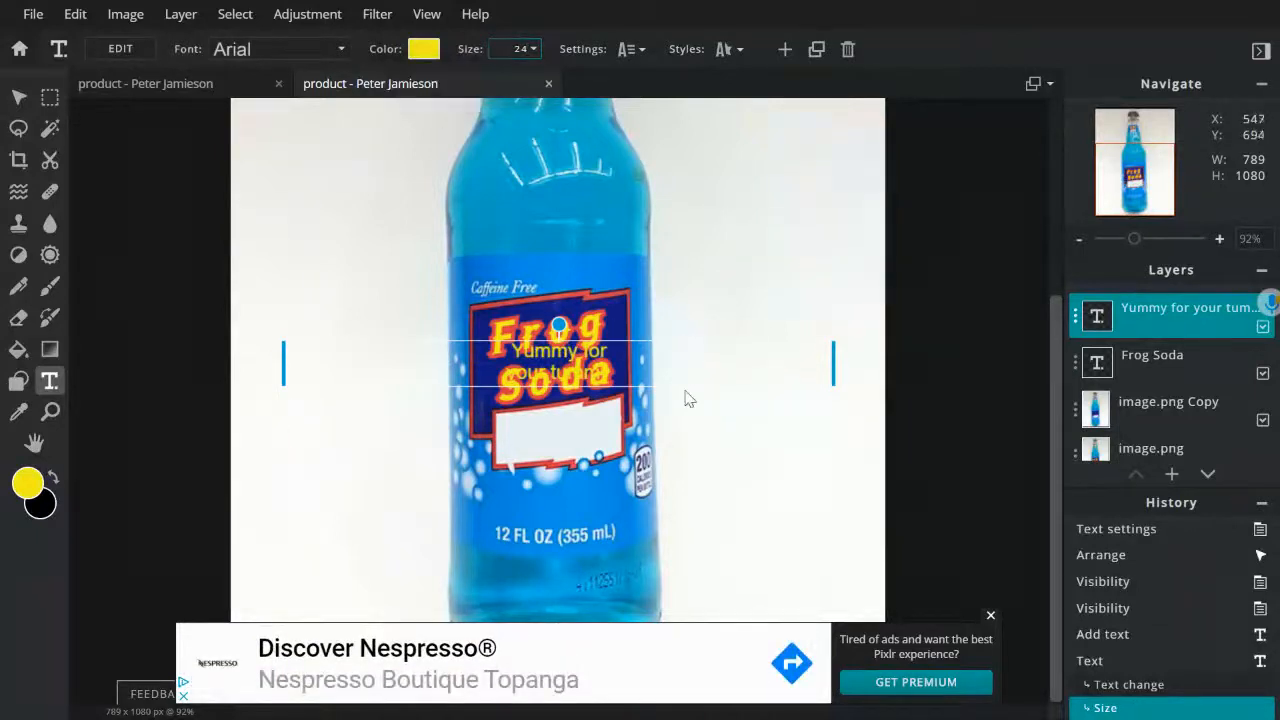
{"action": "left_click_drag", "start_coordinate": [629, 357], "coordinate": [625, 431]}
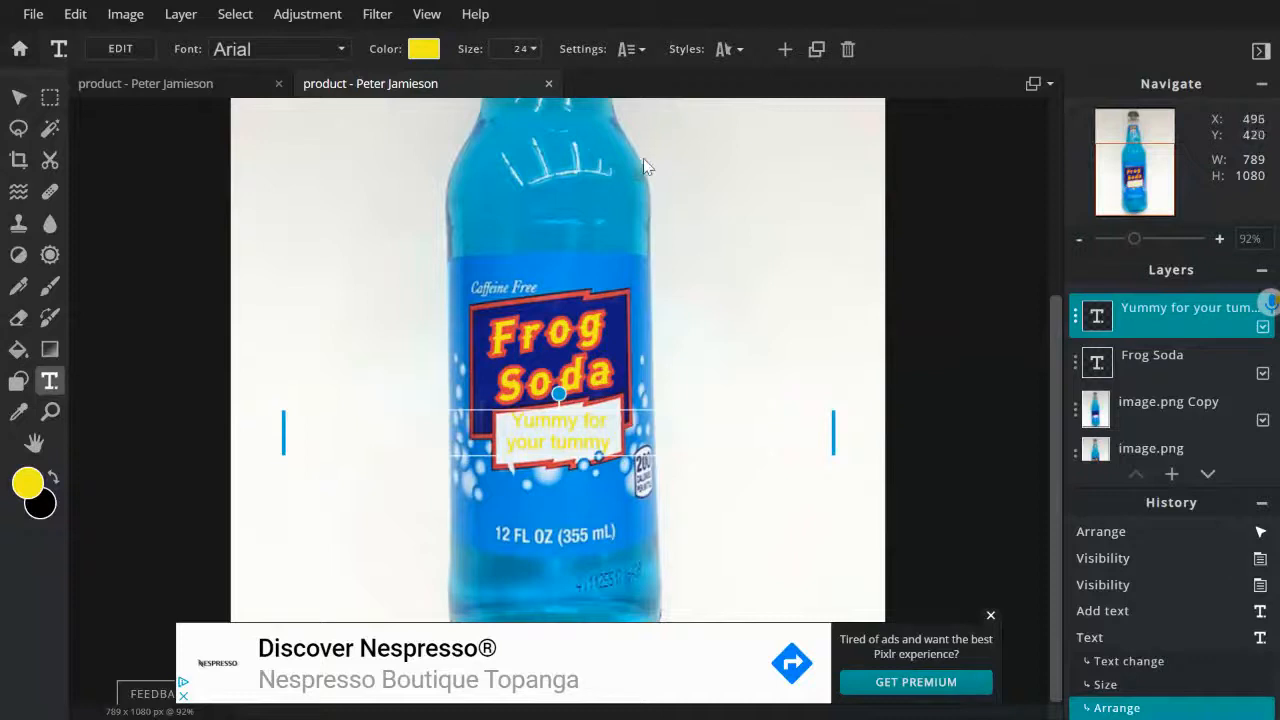
Make the "Yummy for your tummy" text italic and bold.
{"action": "left_click", "coordinate": [631, 52]}
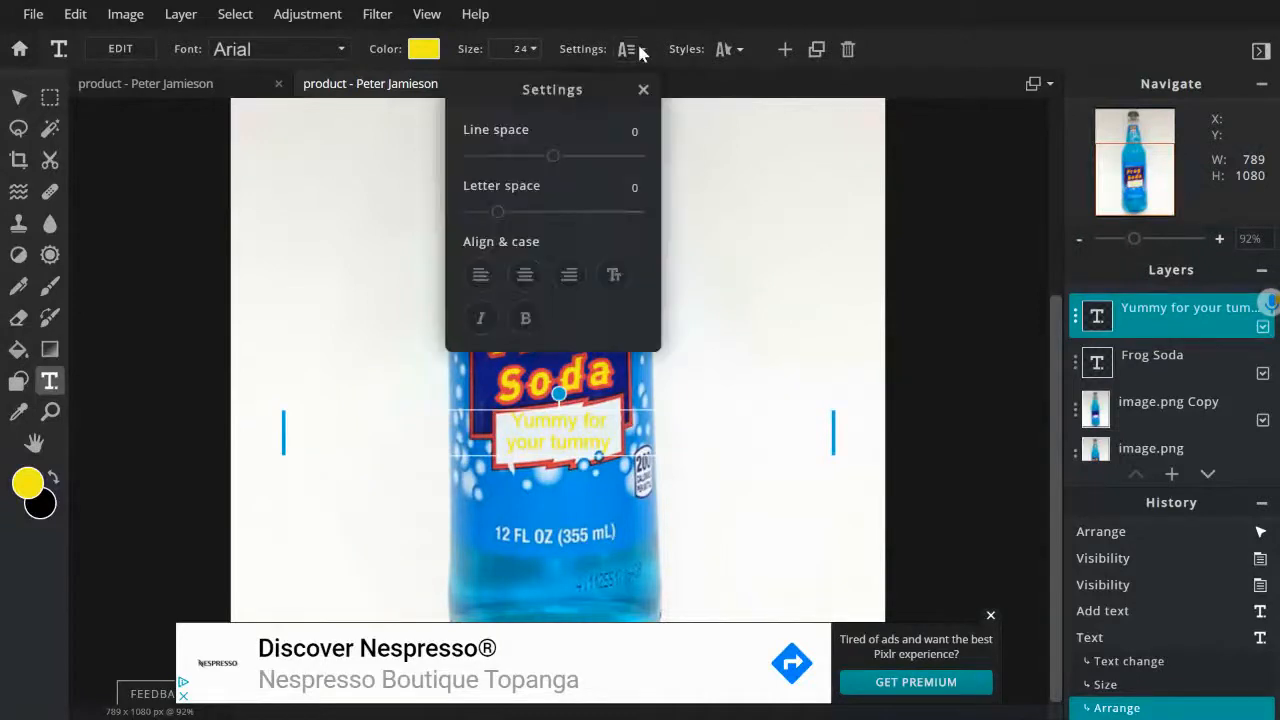
{"action": "left_click", "coordinate": [480, 318]}
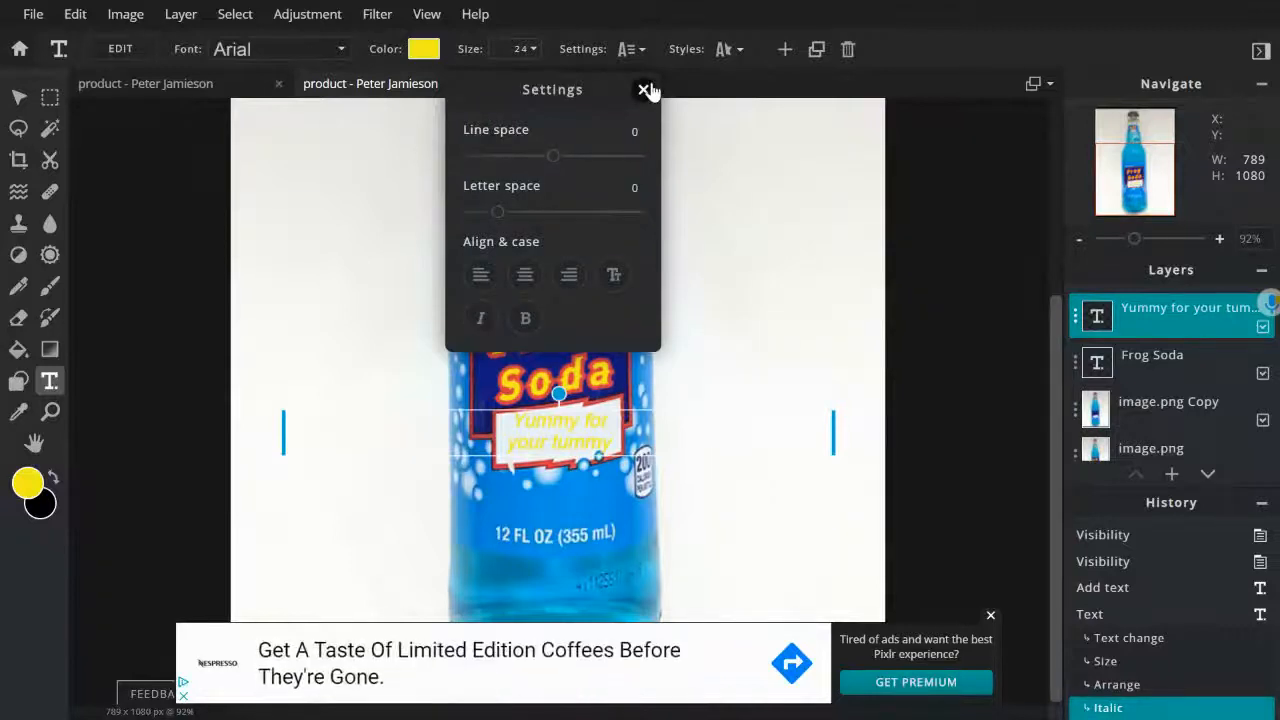
{"action": "left_click", "coordinate": [525, 318]}
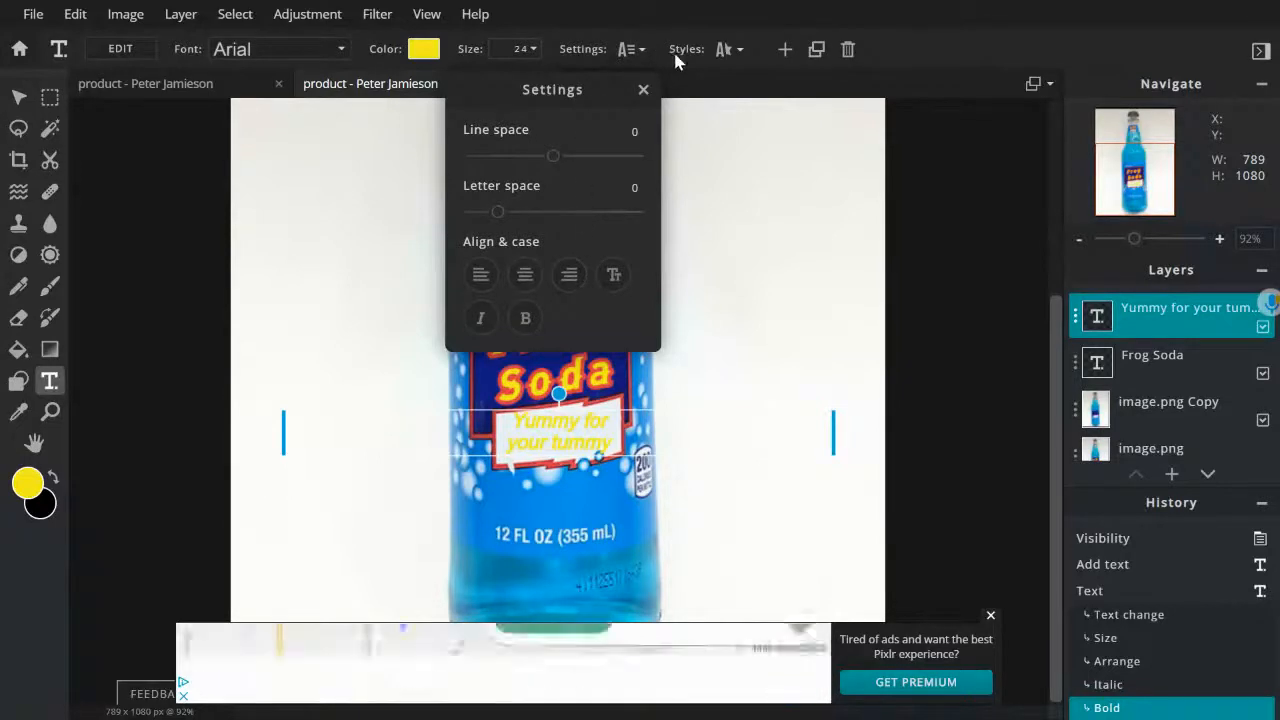
Recolor the "Yummy for your tummy" text with a bright red sampled from the lettering outline on the label.
{"action": "left_click", "coordinate": [424, 52]}
{"action": "left_click", "coordinate": [424, 52]}
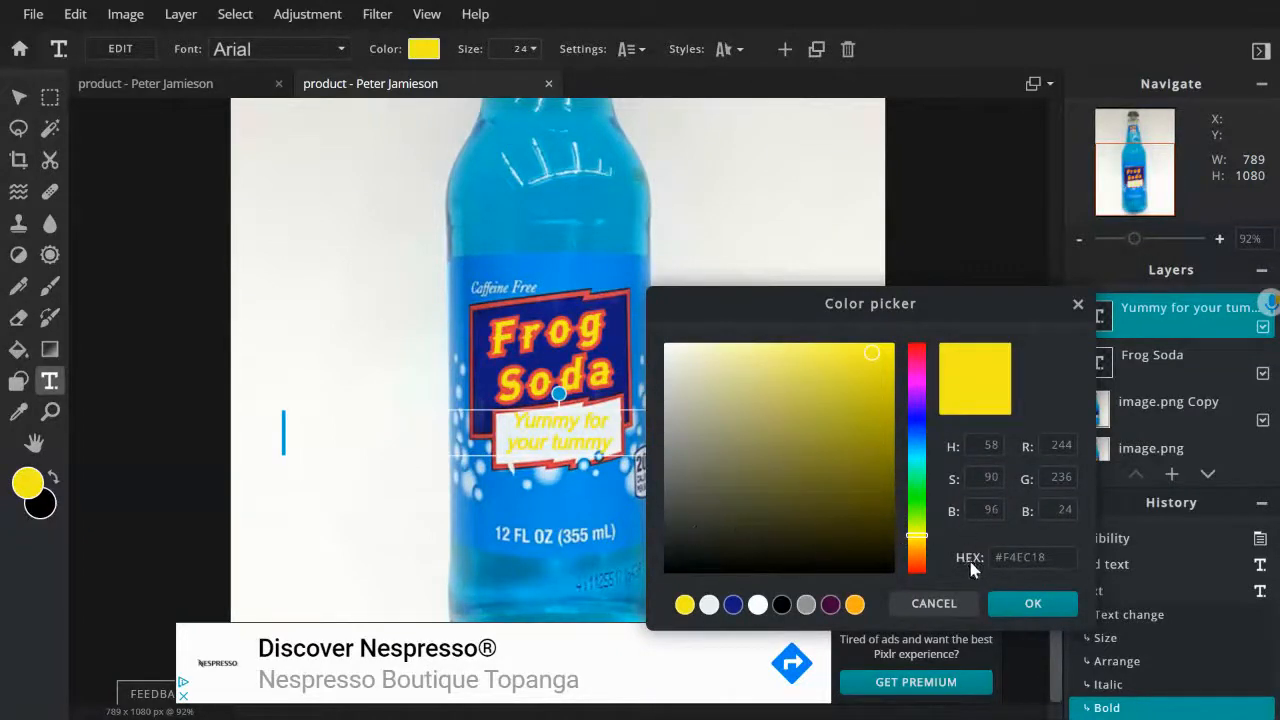
{"action": "left_click", "coordinate": [567, 401]}
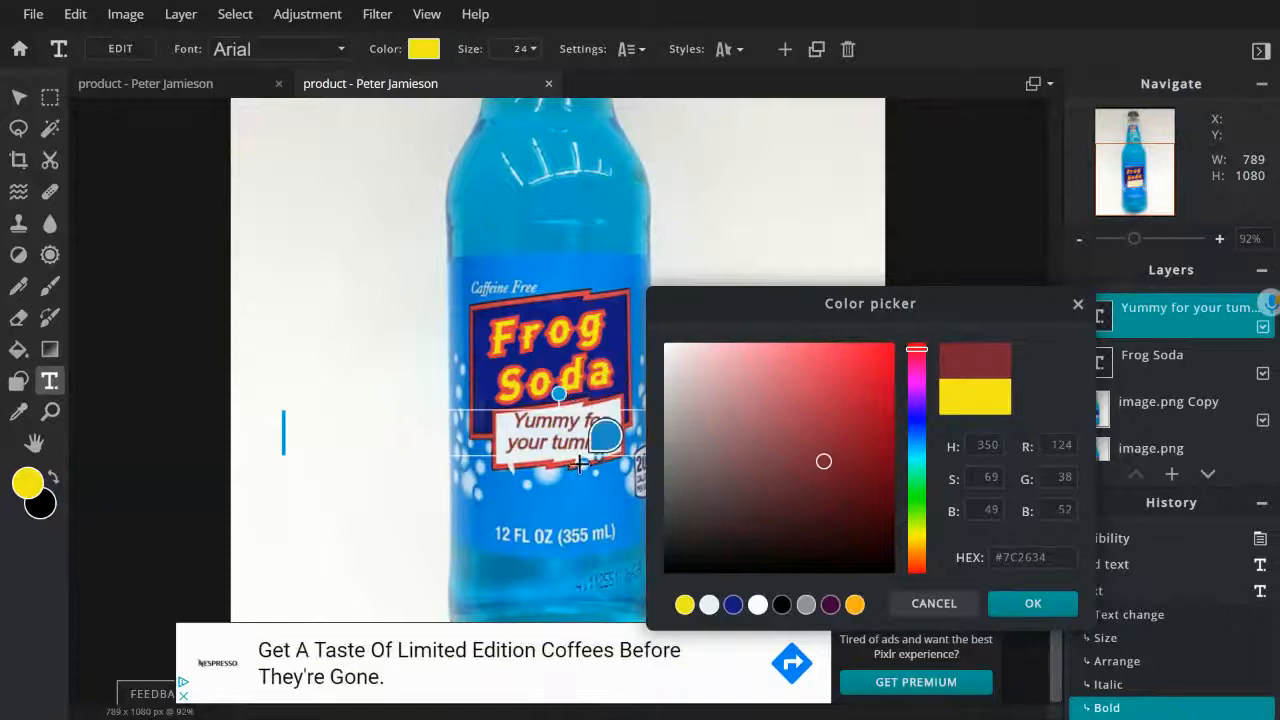
{"action": "left_click", "coordinate": [535, 322]}
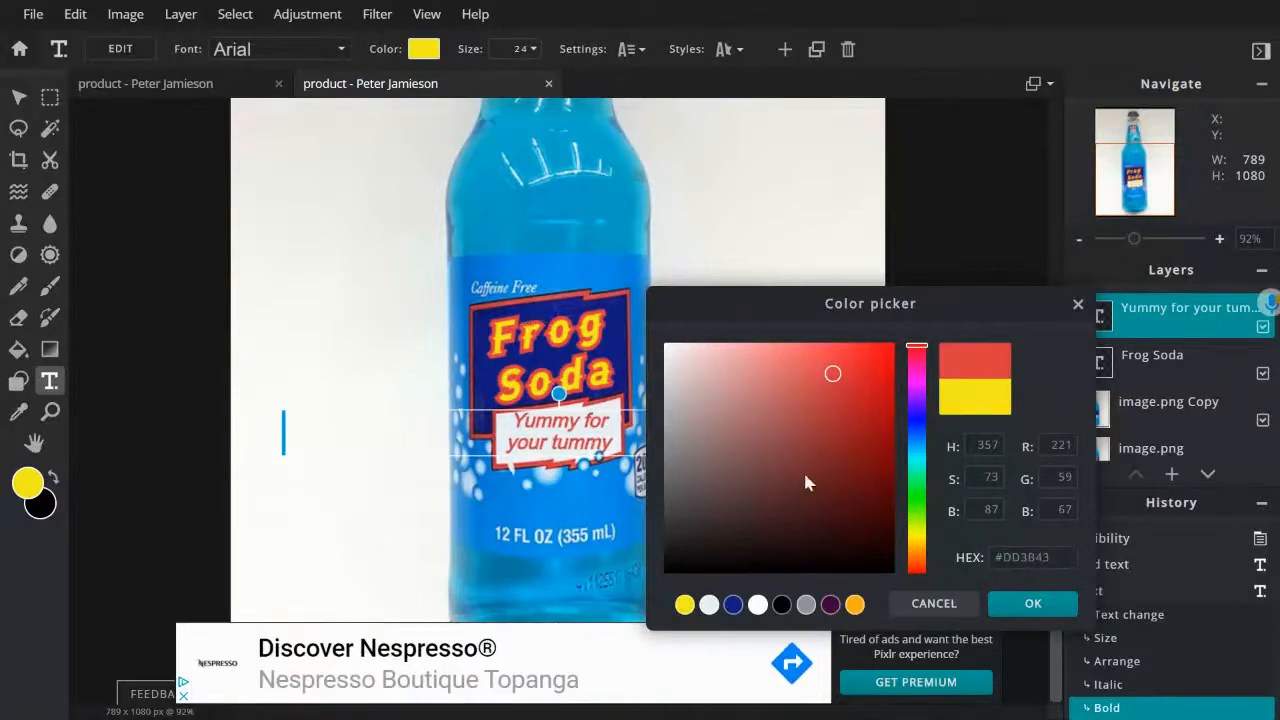
{"action": "left_click", "coordinate": [1032, 603]}
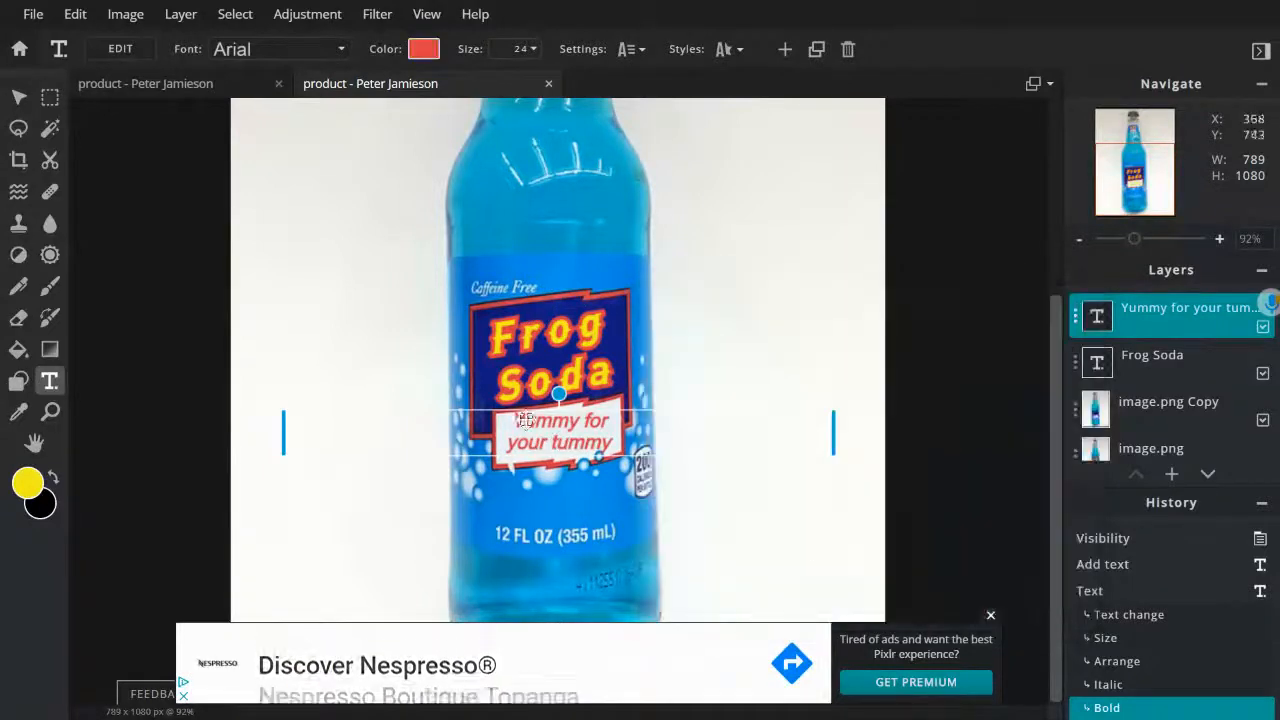
Tilt the "Yummy for your tummy" text slightly counter-clockwise and nudge it to sit within the slanted white box.
{"action": "left_click_drag", "start_coordinate": [552, 393], "coordinate": [555, 399]}
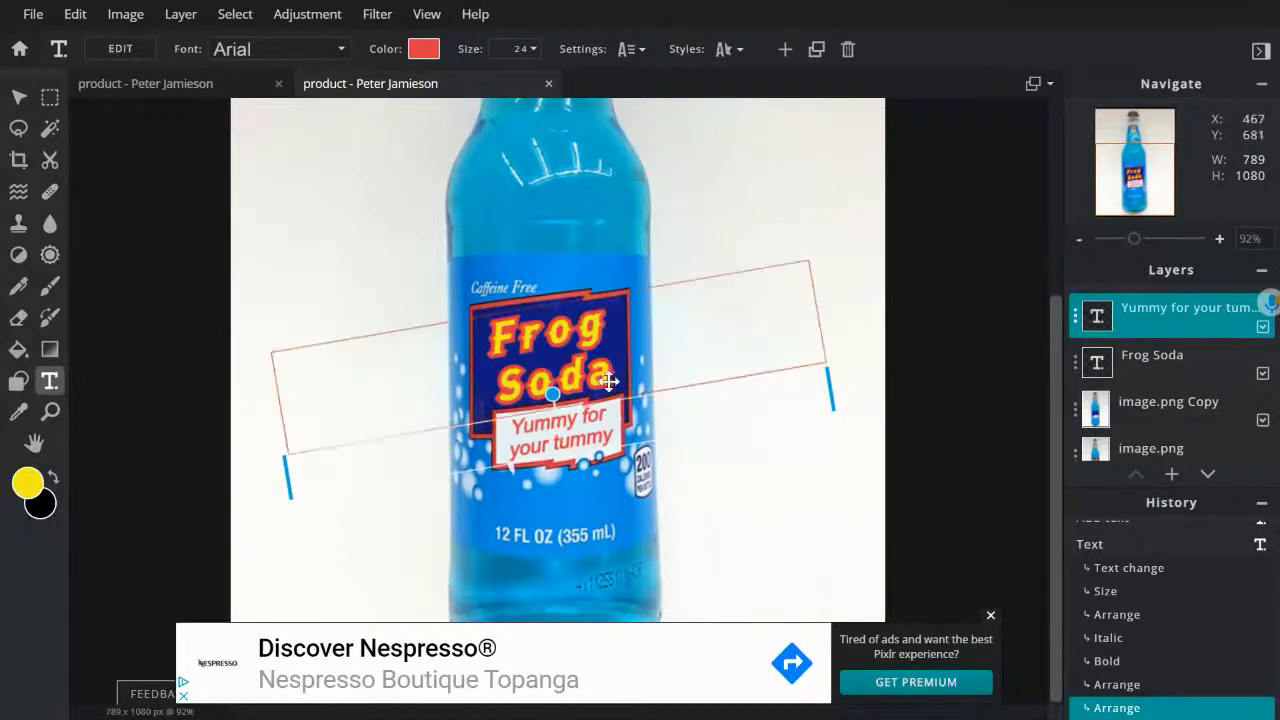
{"action": "left_click", "coordinate": [552, 395]}
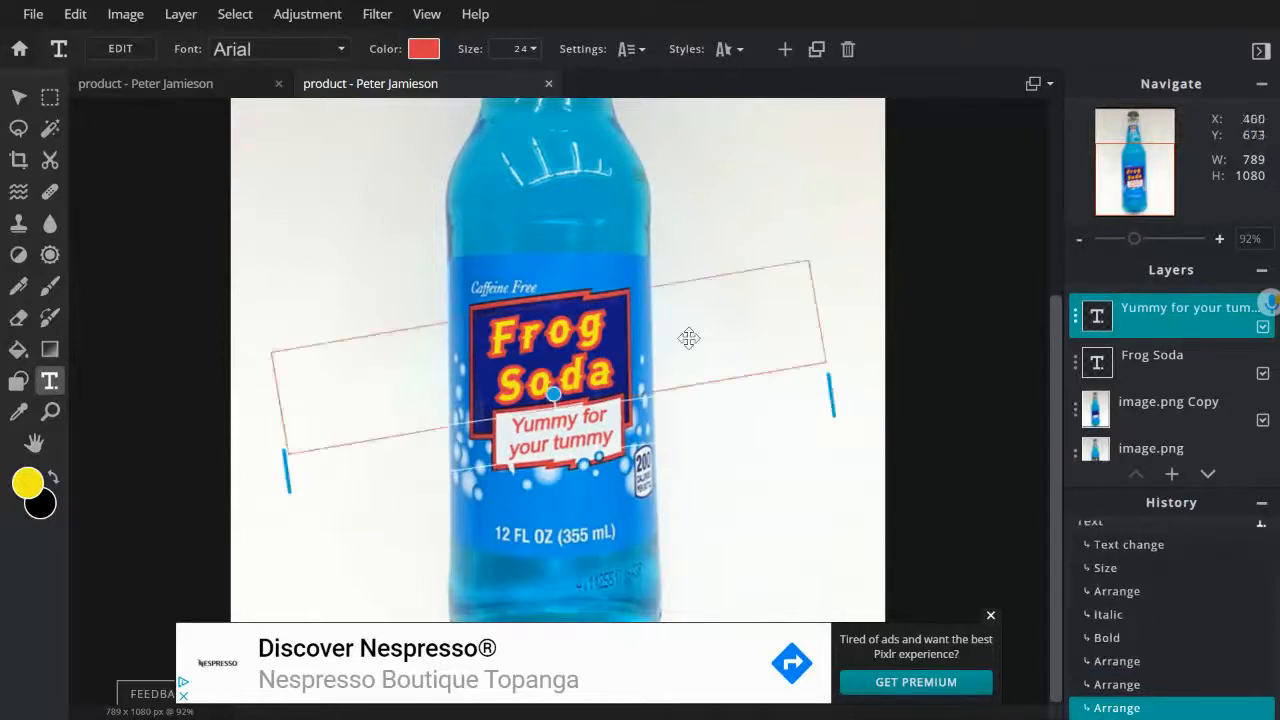
{"action": "left_click", "coordinate": [794, 218]}
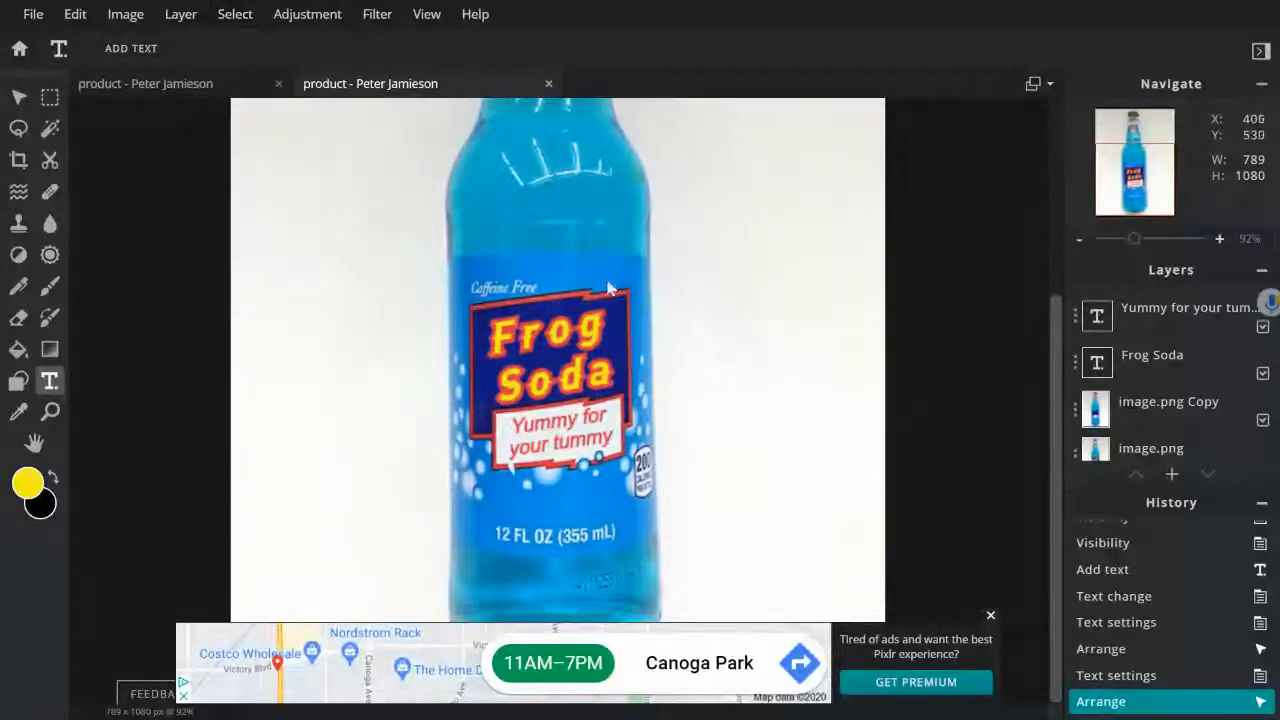
Rasterize the "Frog Soda" text layer.
{"action": "left_click", "coordinate": [582, 329]}
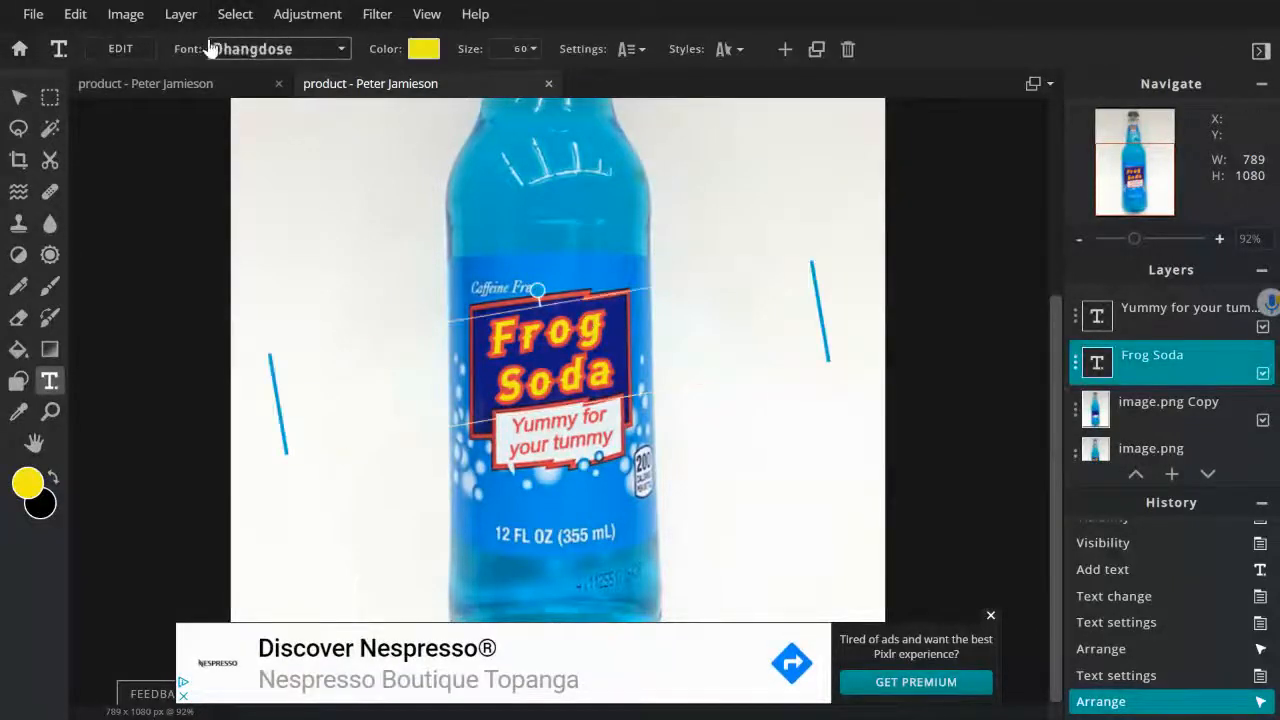
{"action": "left_click", "coordinate": [179, 15]}
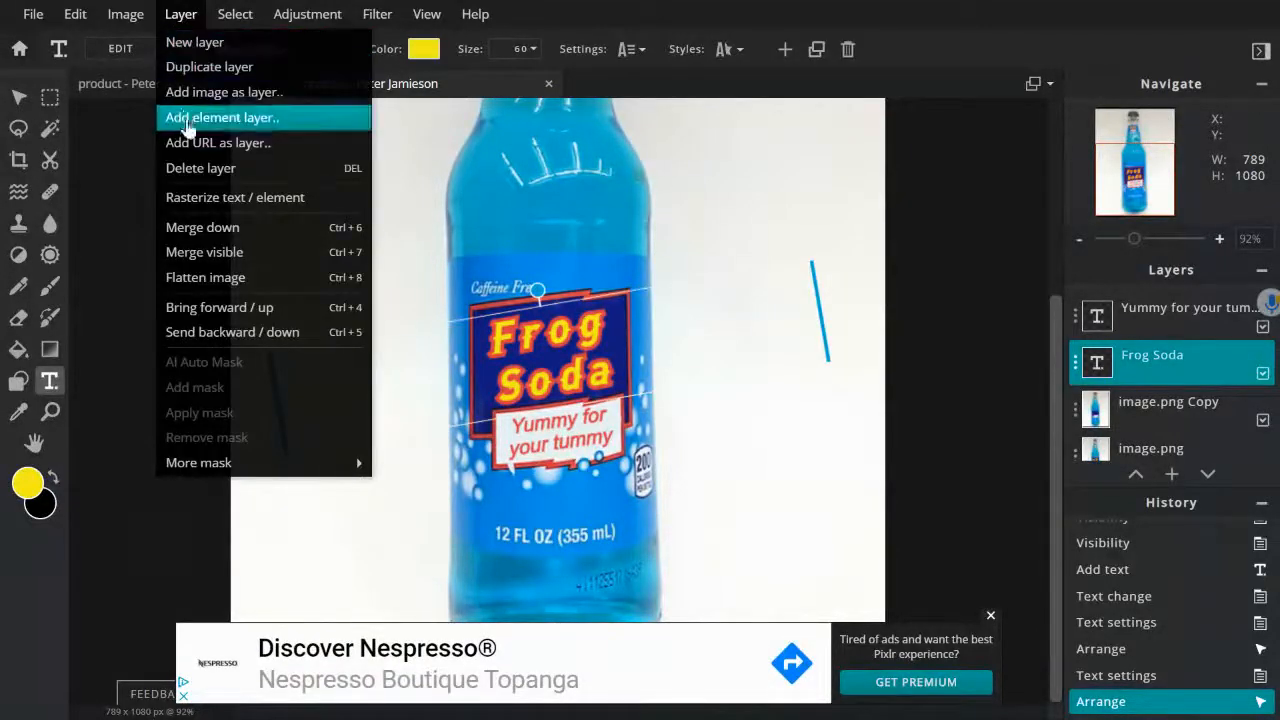
{"action": "left_click", "coordinate": [195, 200]}
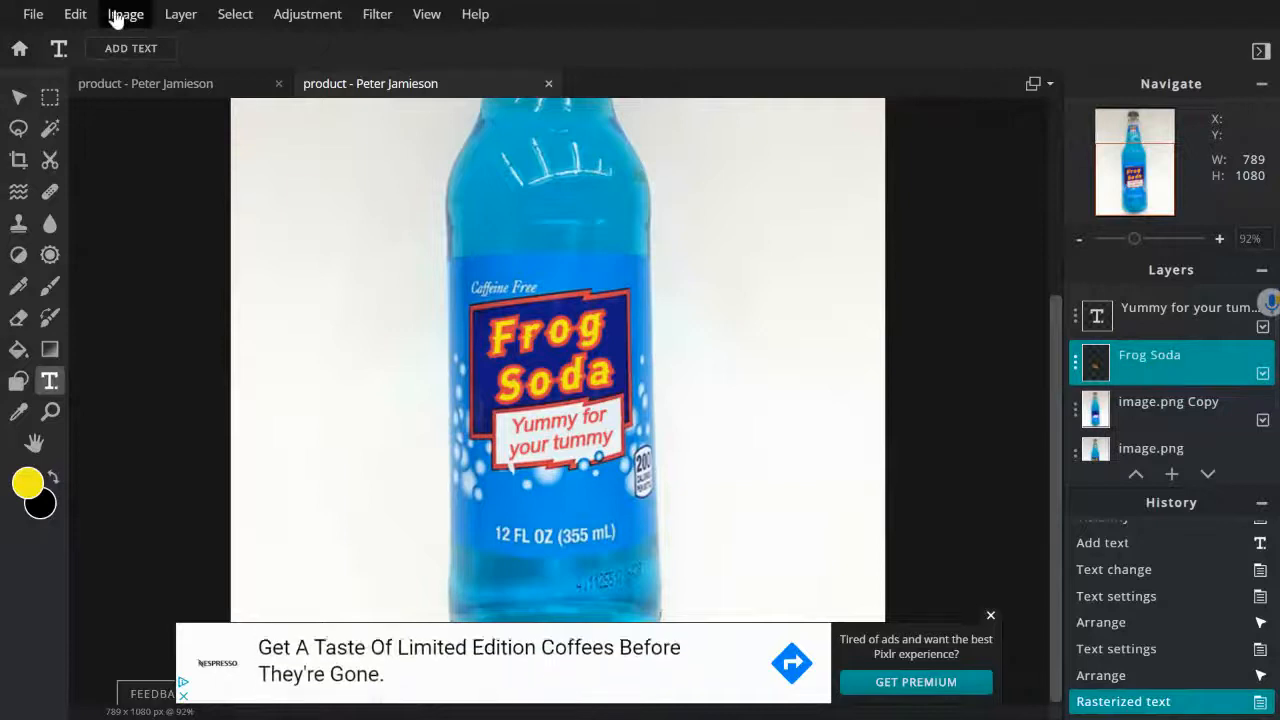
Free distort the "Frog Soda" layer with left top at 299 x 606, right top at 473 x 599 and left bottom at 301 x 725.
{"action": "left_click", "coordinate": [76, 15]}
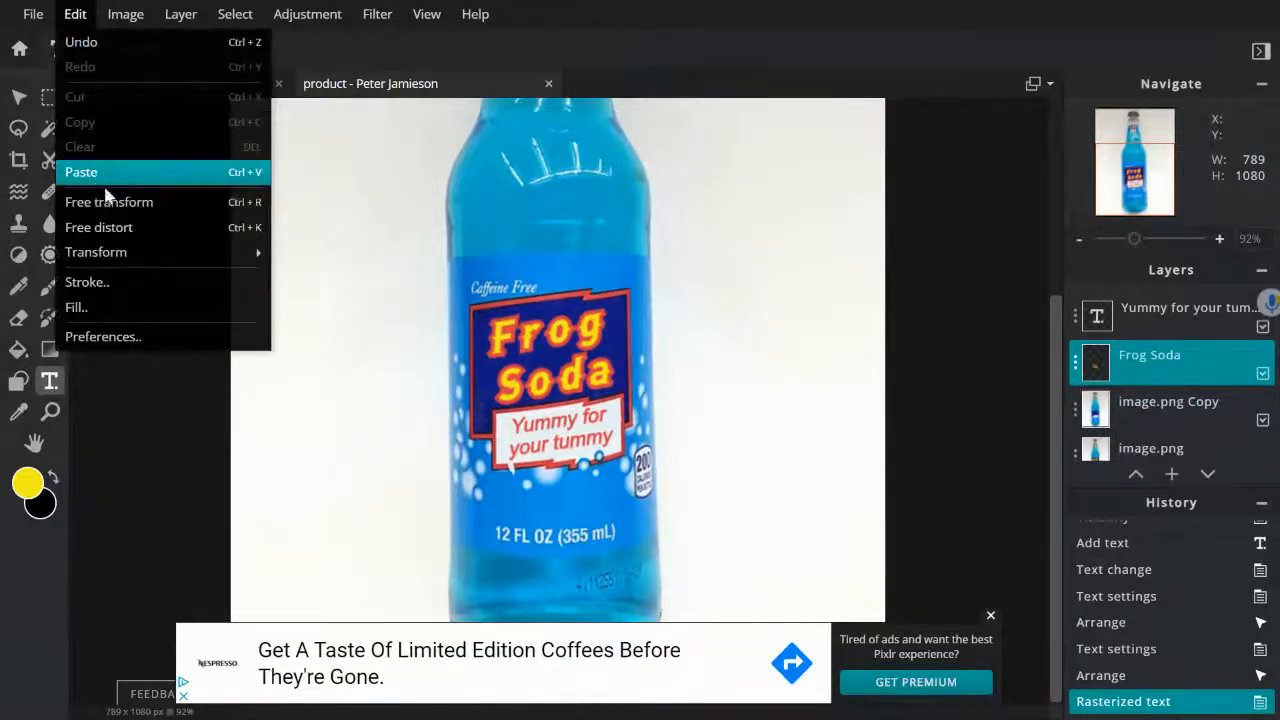
{"action": "left_click", "coordinate": [108, 227]}
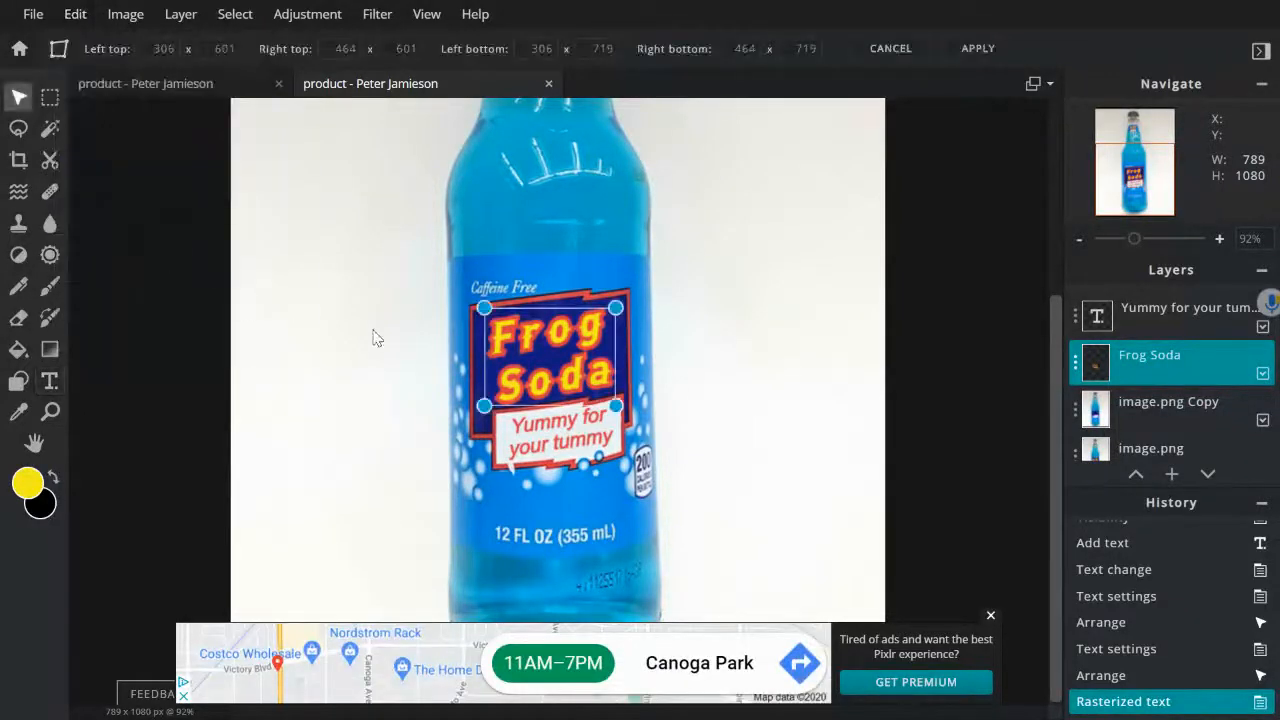
{"action": "left_click_drag", "start_coordinate": [476, 312], "coordinate": [470, 316]}
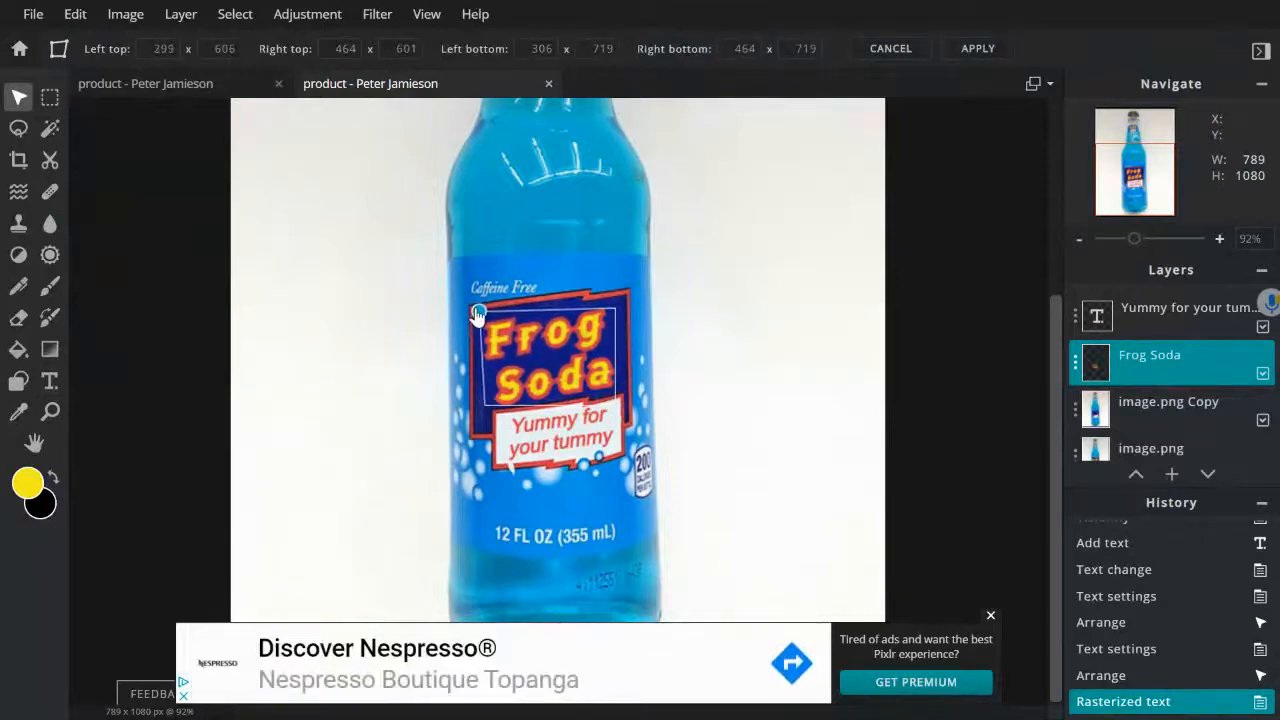
{"action": "left_click_drag", "start_coordinate": [616, 310], "coordinate": [623, 305]}
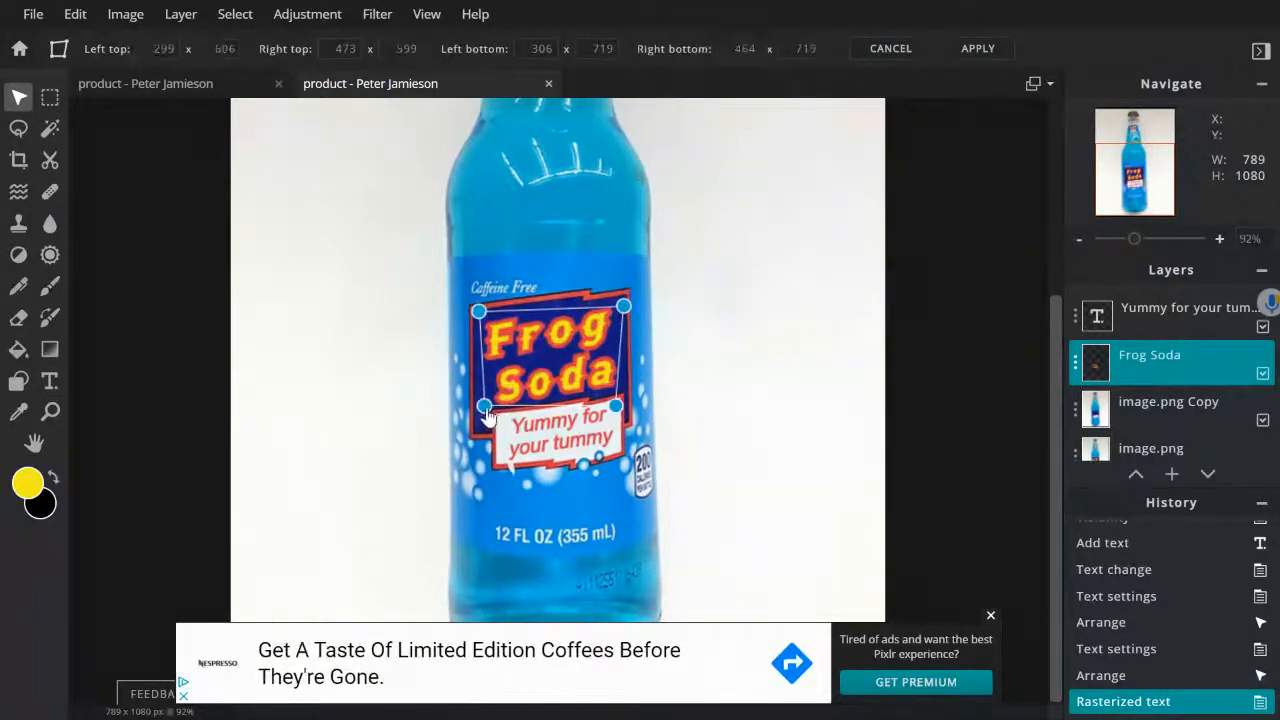
{"action": "left_click_drag", "start_coordinate": [484, 405], "coordinate": [480, 414]}
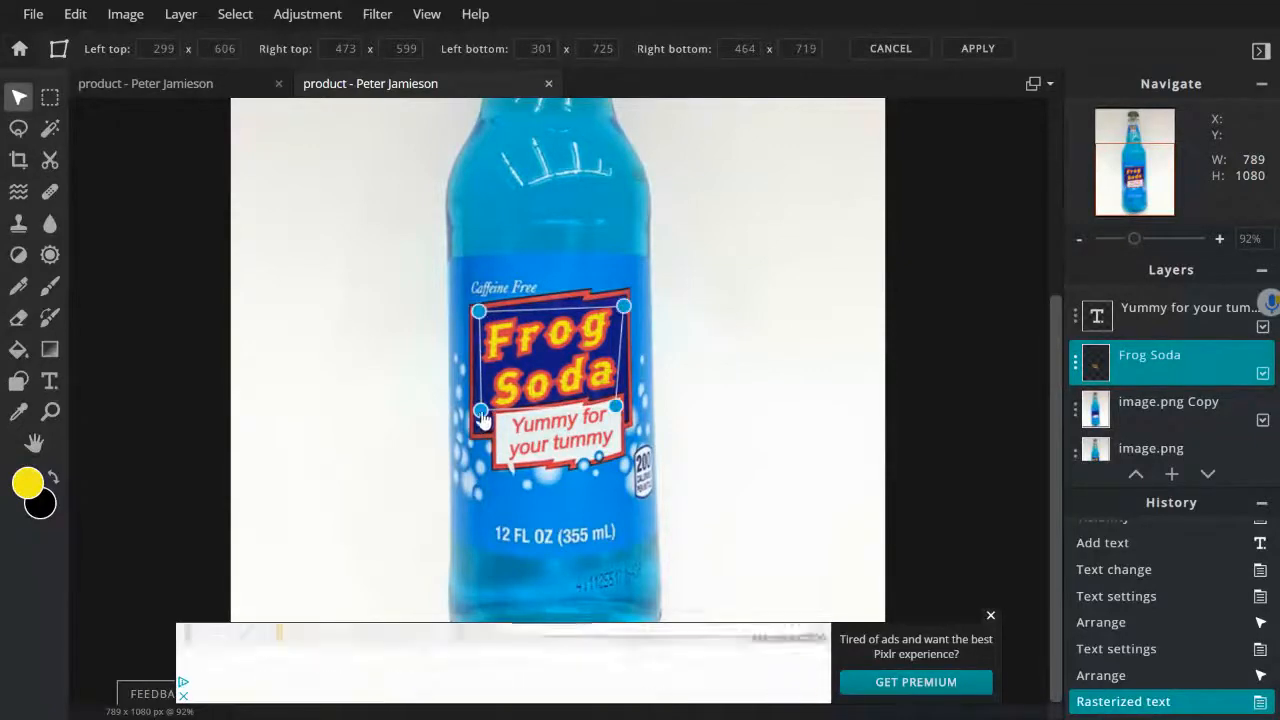
{"action": "left_click", "coordinate": [979, 280]}
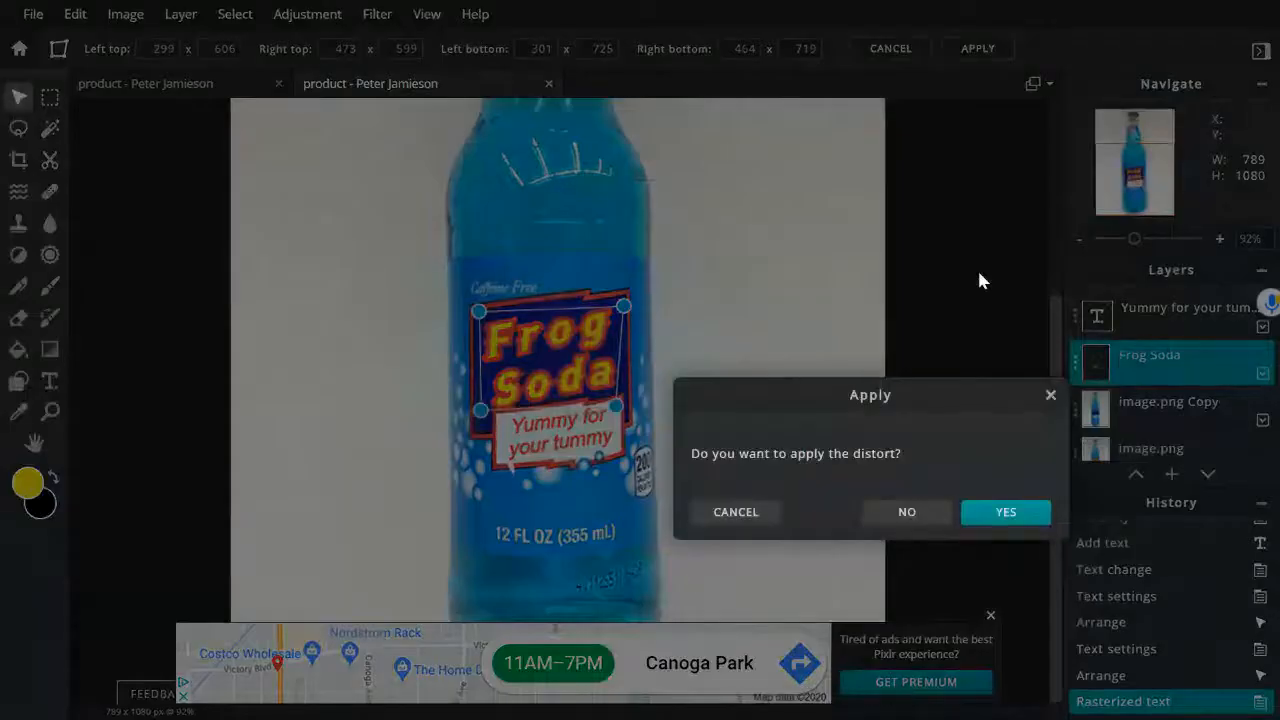
{"action": "left_click", "coordinate": [1005, 512]}
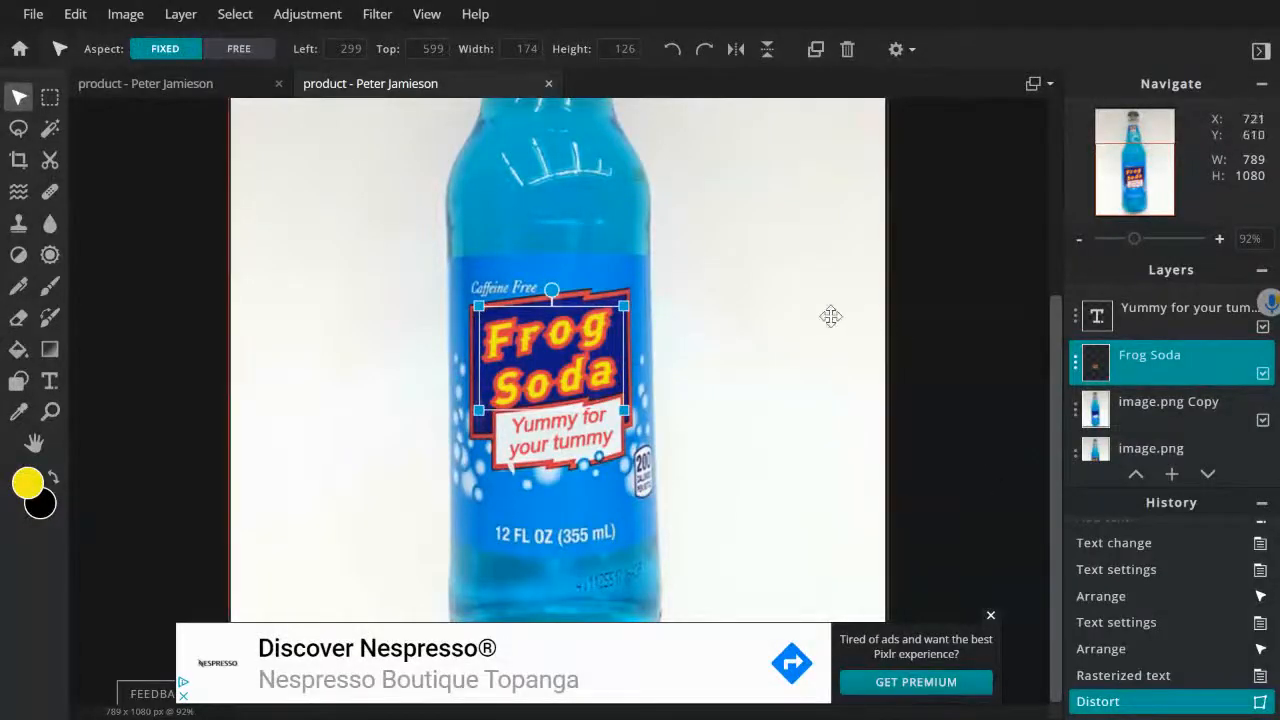
{"action": "scroll", "coordinate": [831, 316], "scroll_direction": "up", "scroll_amount": 1}
{"action": "scroll", "coordinate": [831, 316], "scroll_direction": "down", "scroll_amount": 2}
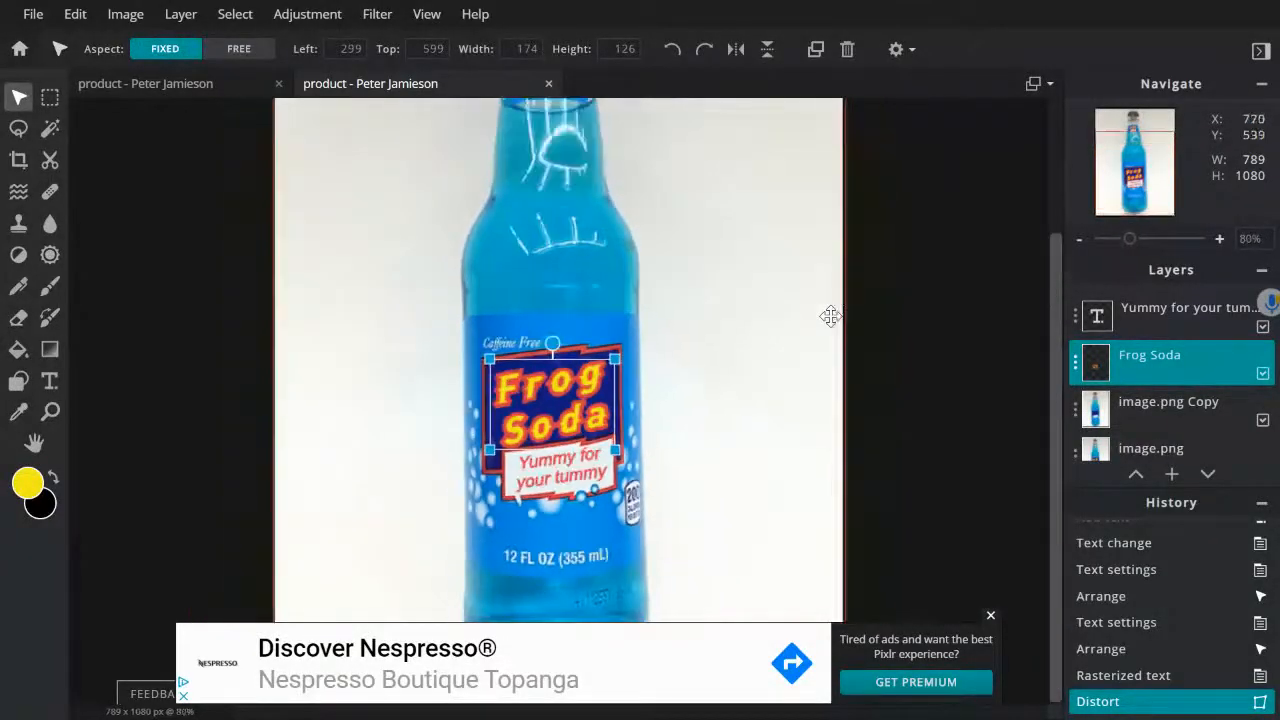
{"action": "scroll", "coordinate": [831, 316], "scroll_direction": "down", "scroll_amount": 1}
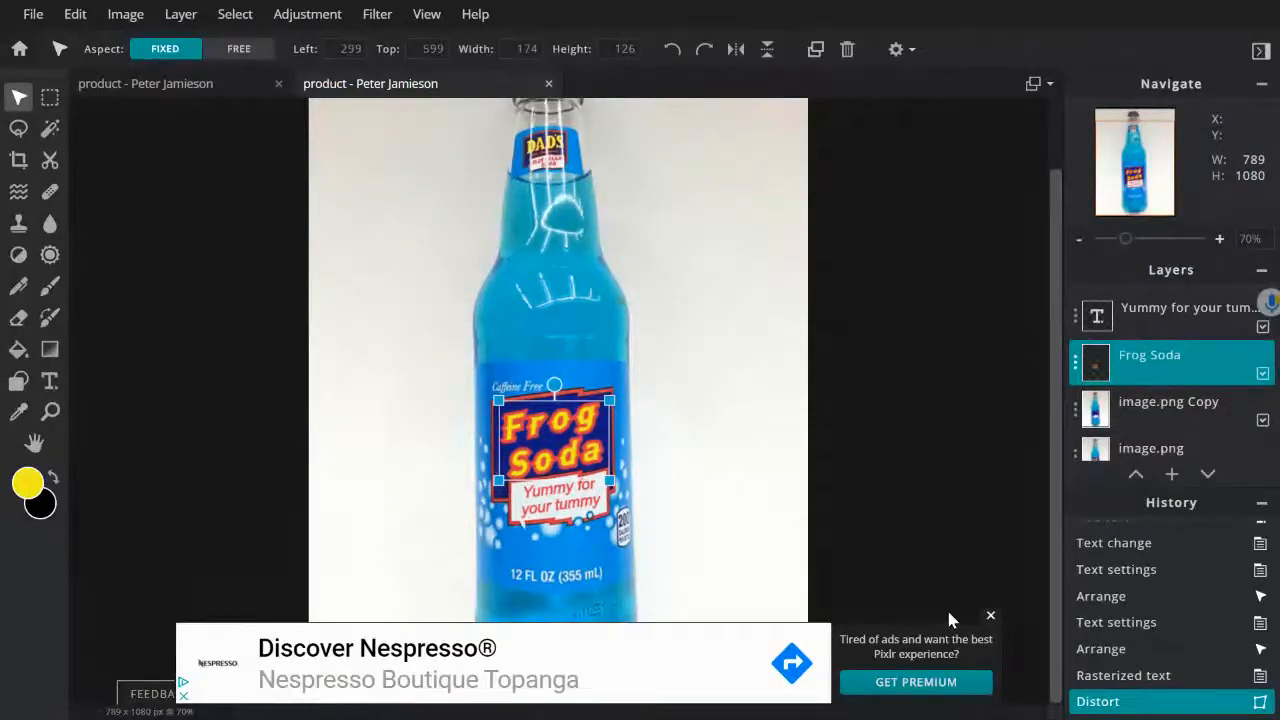
{"action": "key", "text": "shift"}
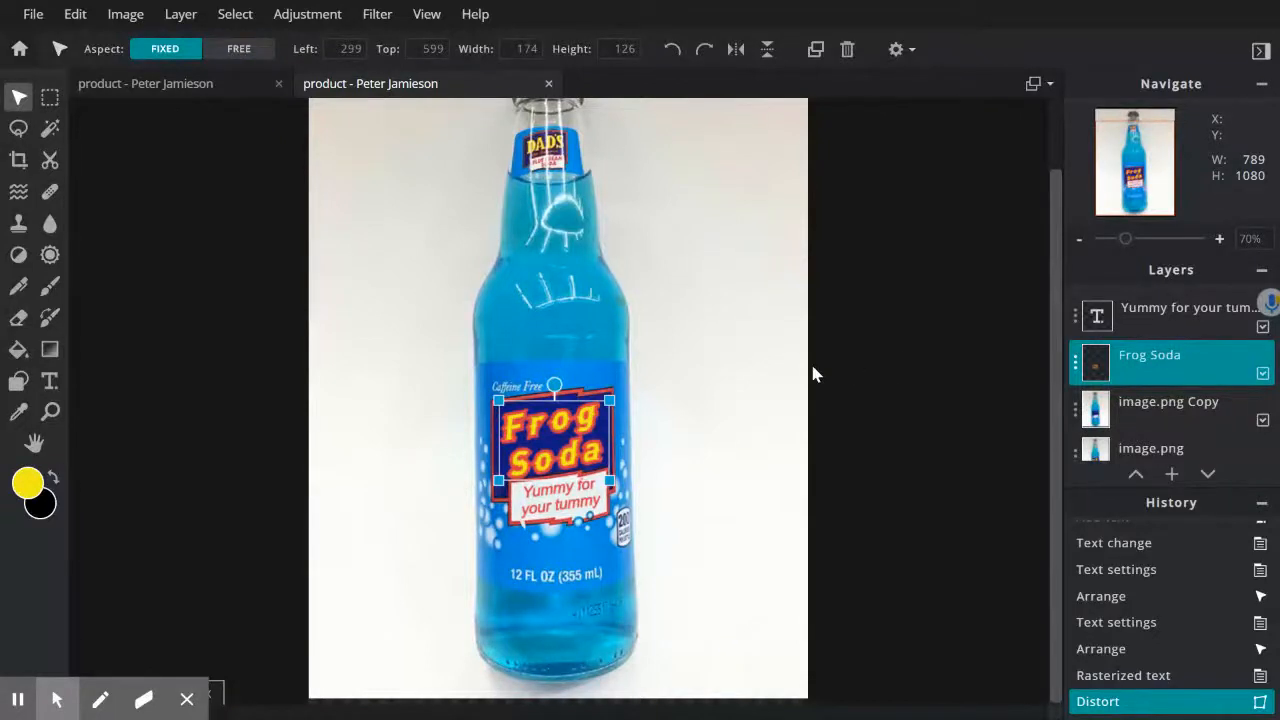
Paste the frog picture as a new layer and scale it down to about 497 x 331, centred over the middle of the bottle.
{"action": "key", "text": "ctrl+v"}
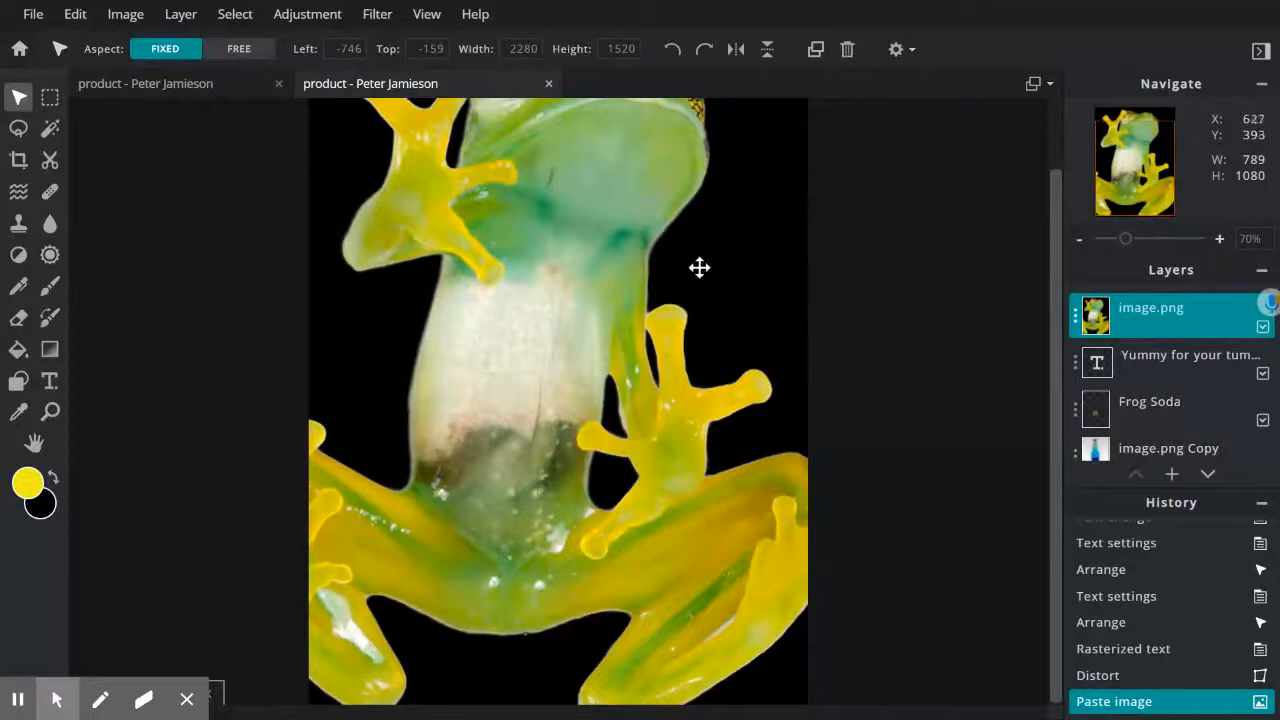
{"action": "scroll", "coordinate": [877, 251], "scroll_direction": "down", "scroll_amount": 3}
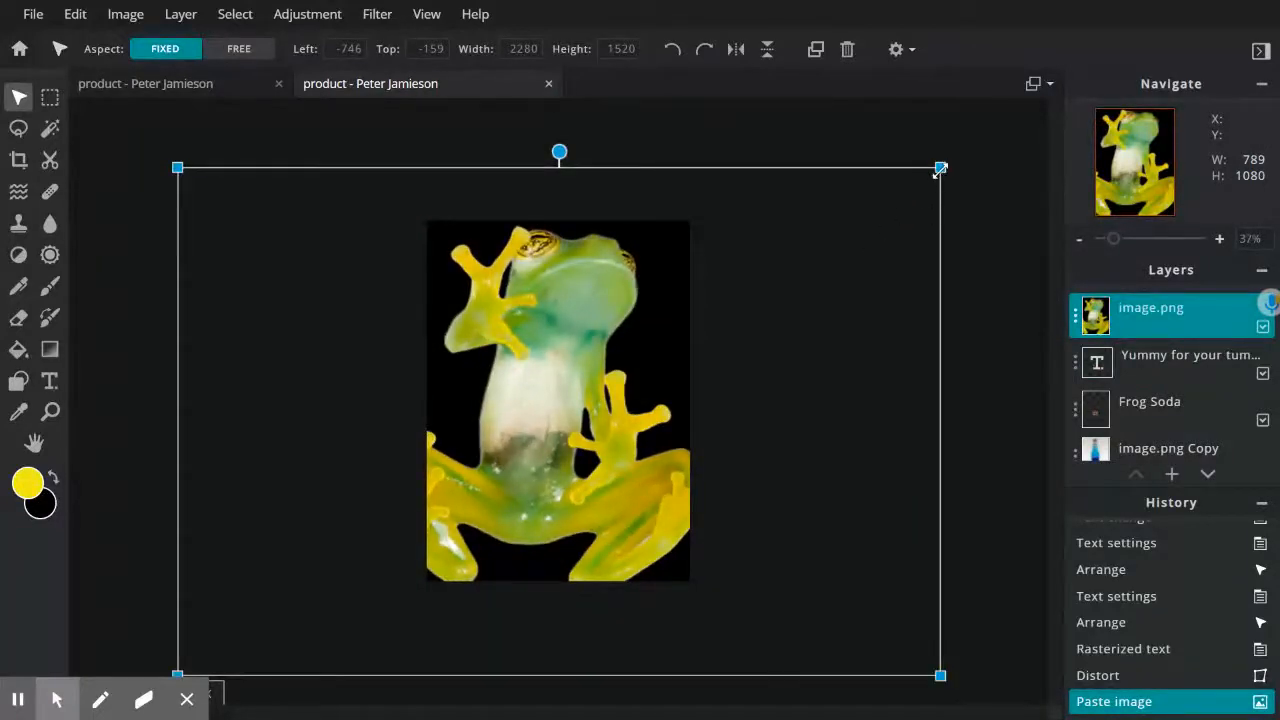
{"action": "left_click_drag", "start_coordinate": [940, 170], "coordinate": [734, 305]}
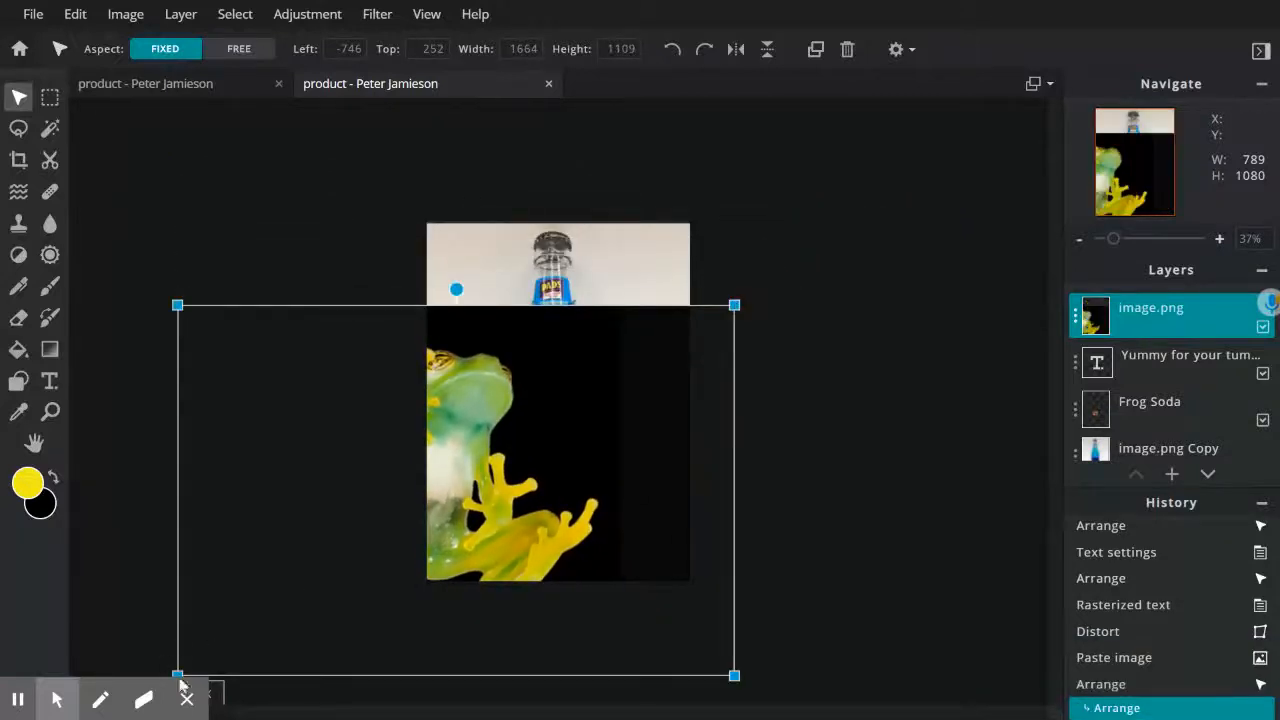
{"action": "left_click_drag", "start_coordinate": [172, 300], "coordinate": [300, 386]}
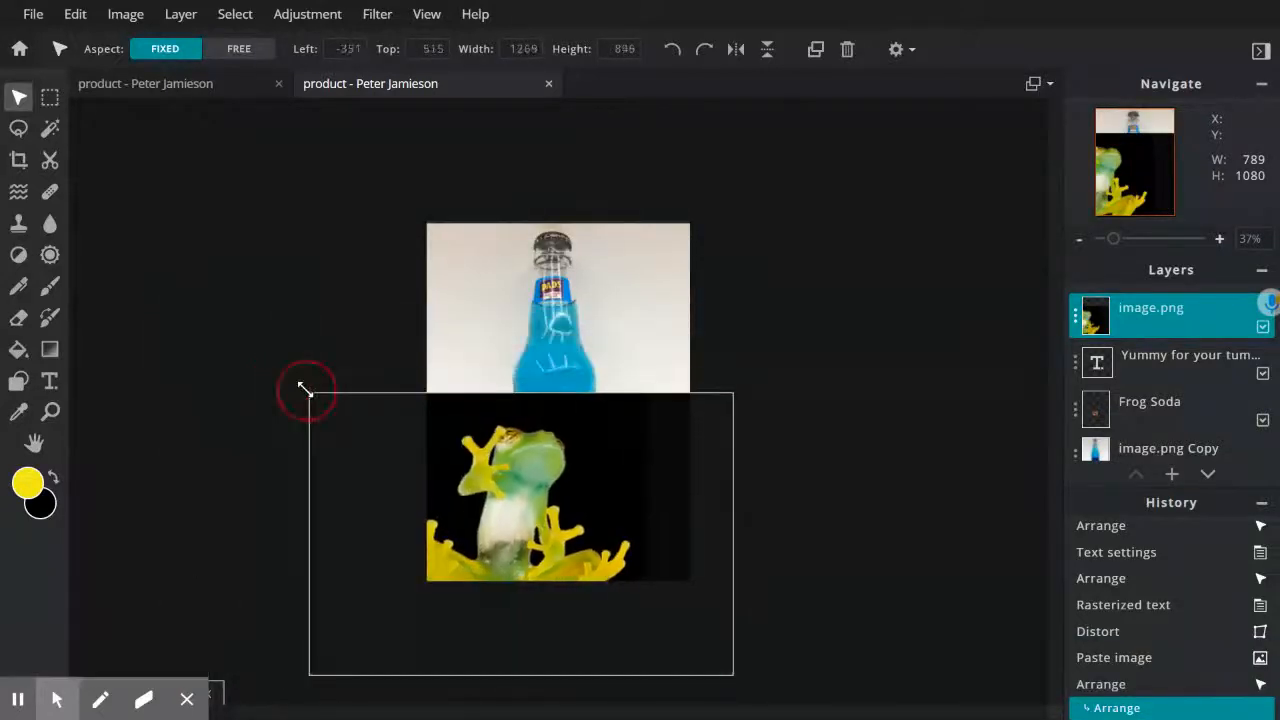
{"action": "left_click_drag", "start_coordinate": [460, 474], "coordinate": [582, 388]}
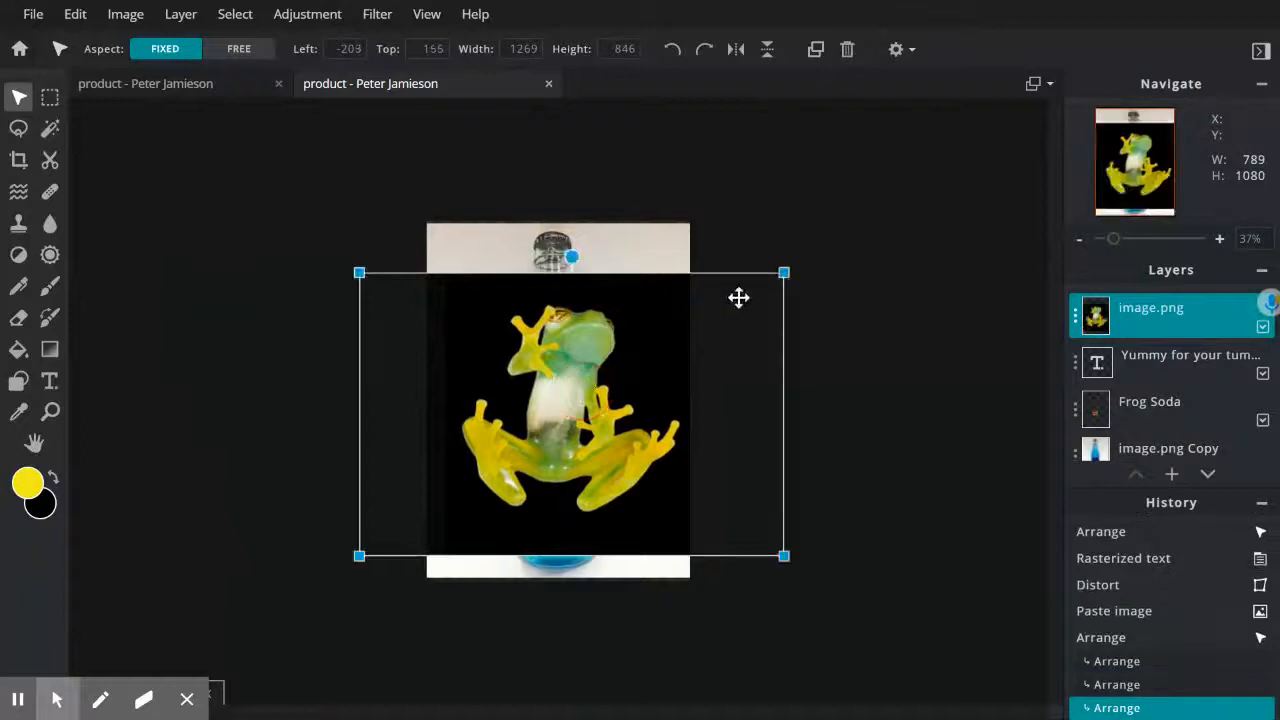
{"action": "left_click_drag", "start_coordinate": [782, 271], "coordinate": [655, 357]}
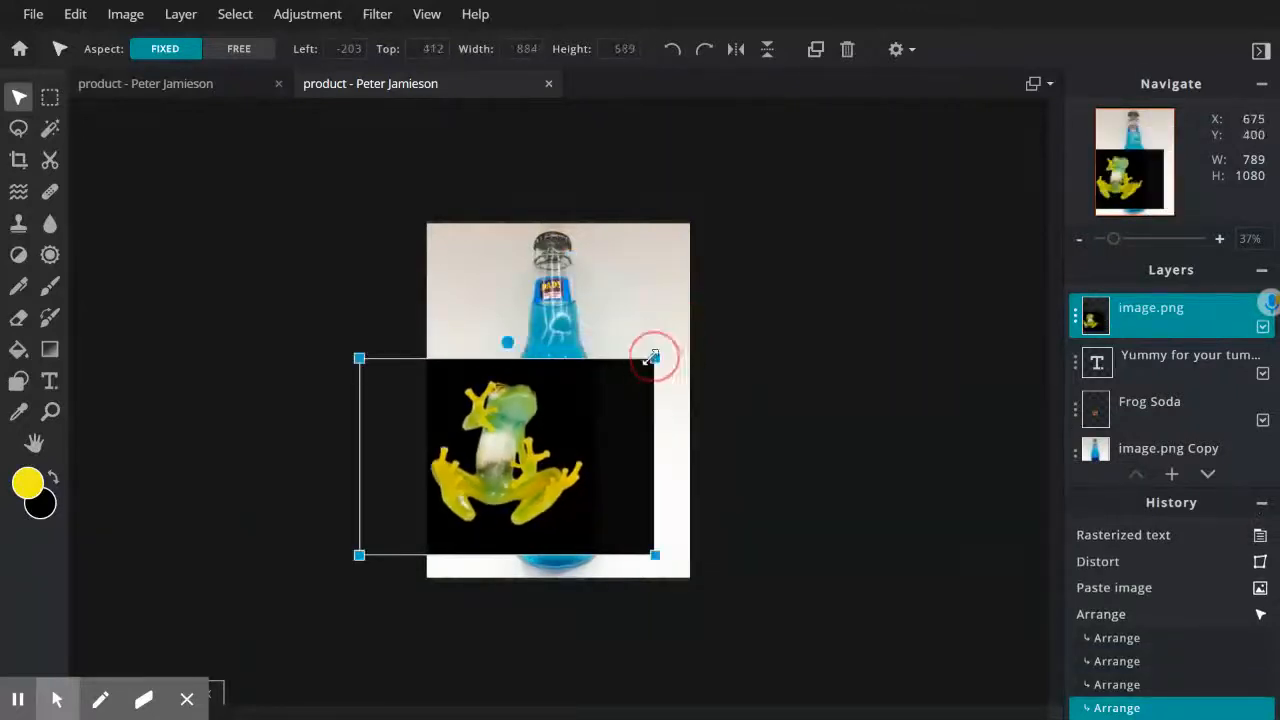
{"action": "left_click_drag", "start_coordinate": [357, 556], "coordinate": [479, 485]}
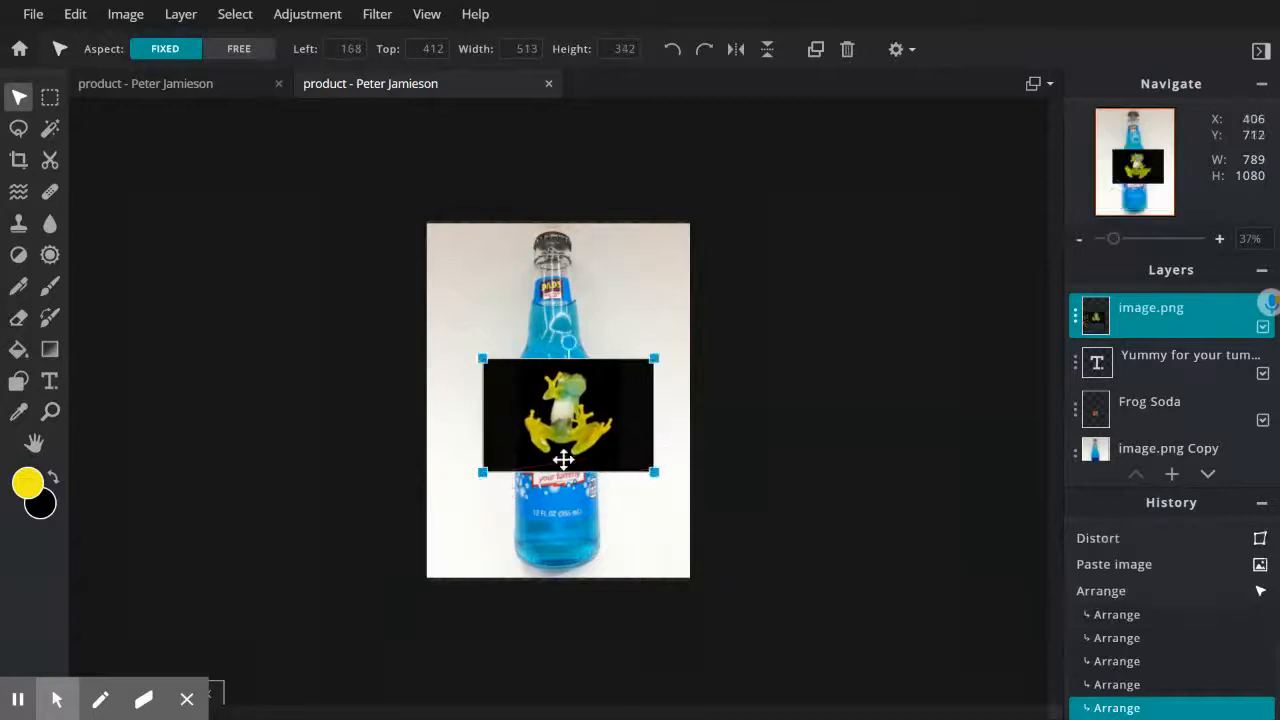
{"action": "left_click_drag", "start_coordinate": [654, 361], "coordinate": [649, 360]}
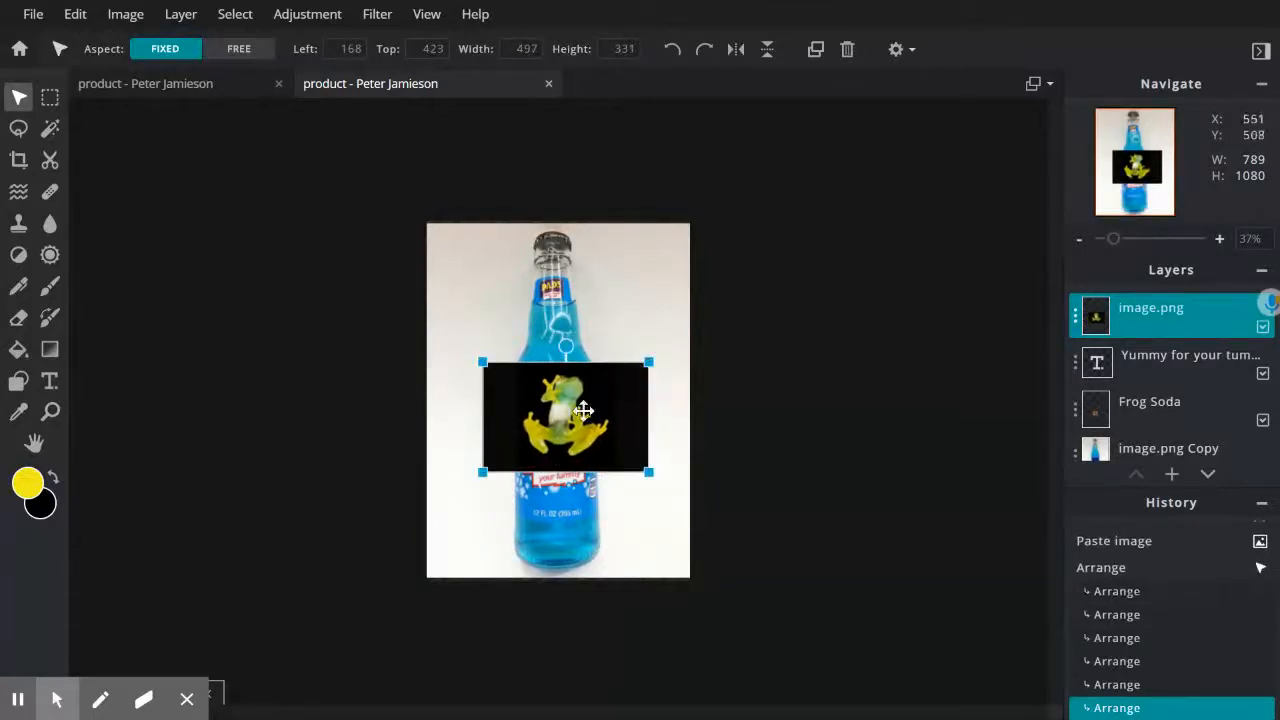
{"action": "left_click_drag", "start_coordinate": [566, 420], "coordinate": [547, 404]}
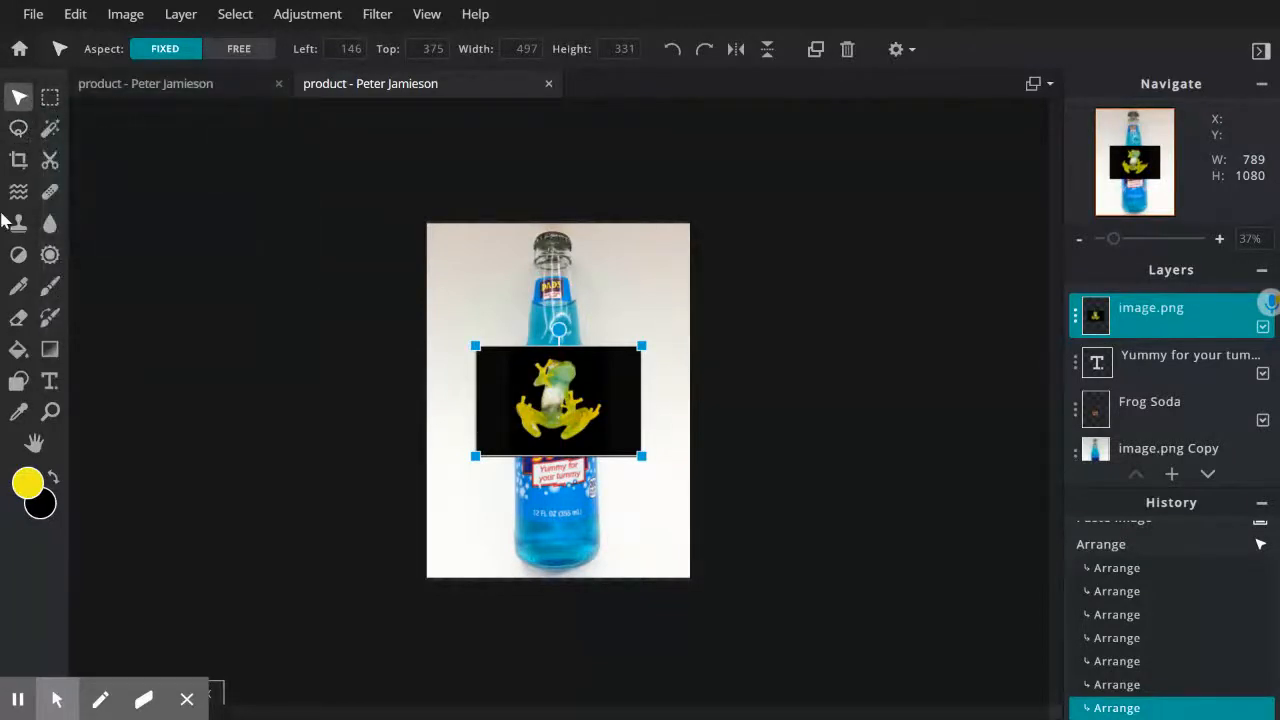
Select the black background around the frog with the Wand at tolerance 32, delete it and deselect.
{"action": "left_click", "coordinate": [50, 128]}
{"action": "left_click", "coordinate": [502, 386]}
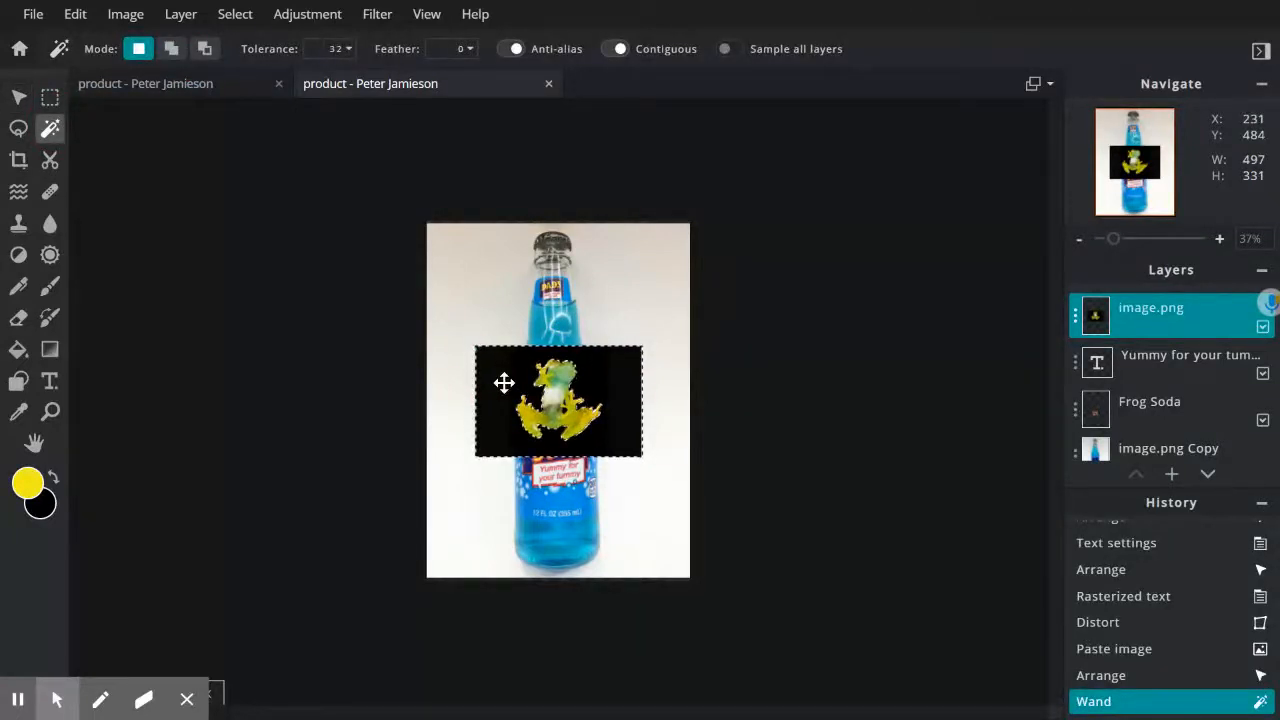
{"action": "key", "text": "Delete"}
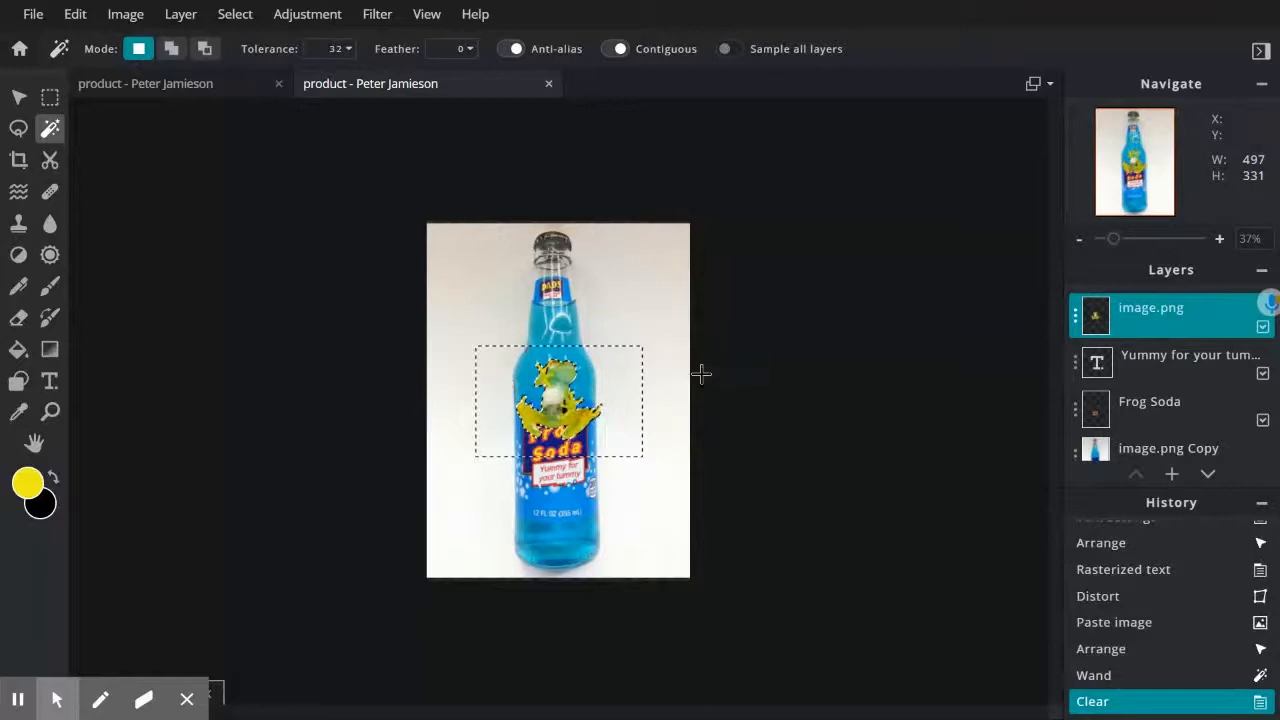
{"action": "key", "text": "alt"}
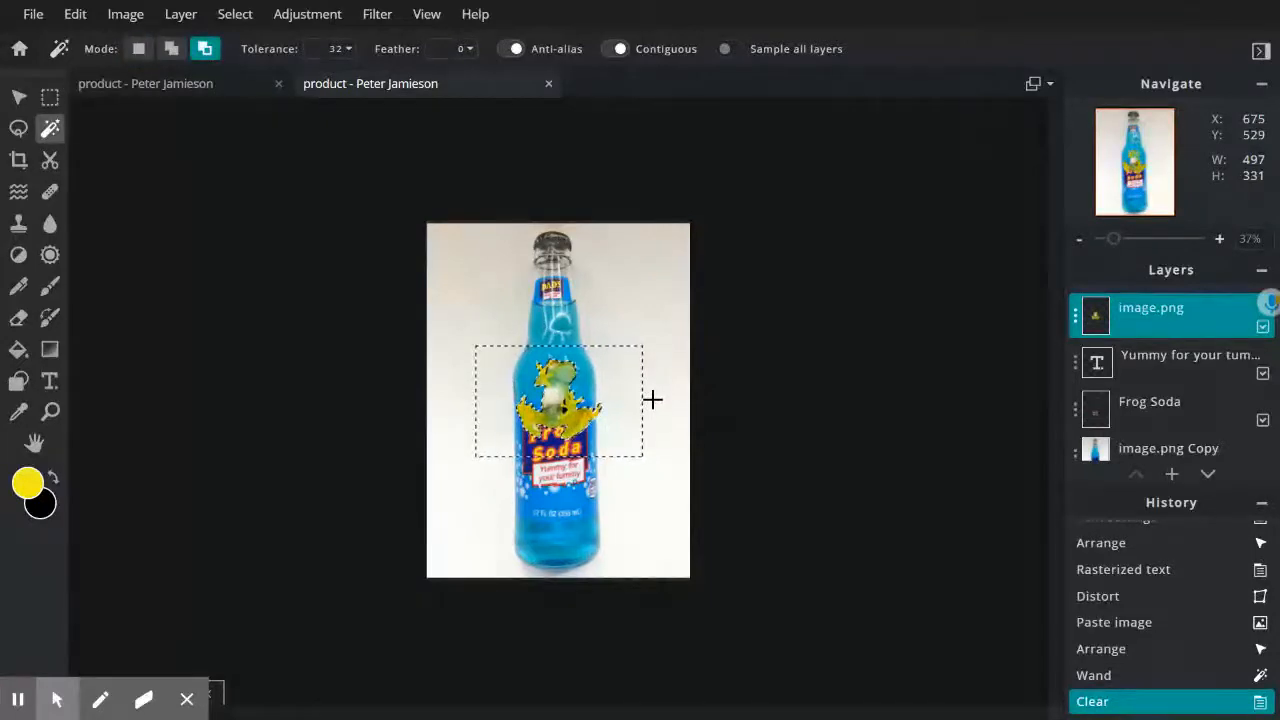
{"action": "key", "text": "ctrl+d"}
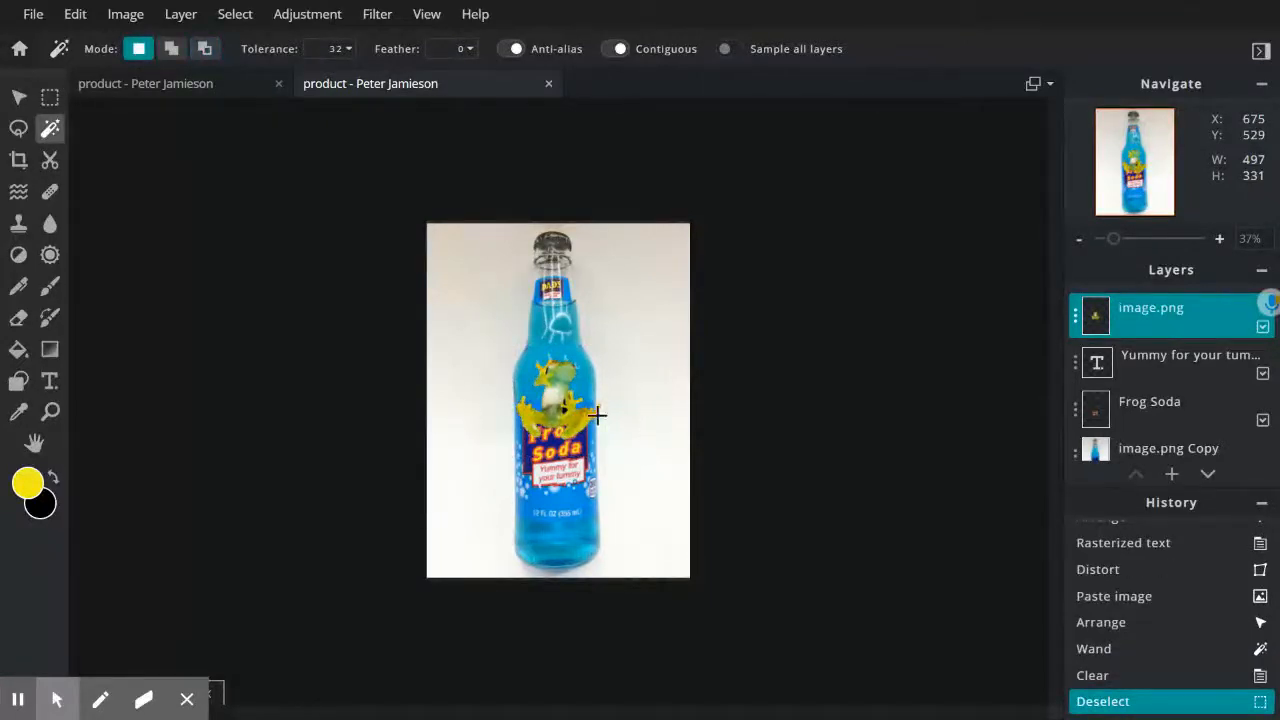
Undo the deselection and the deletion of the frog's black background.
{"action": "scroll", "coordinate": [562, 400], "scroll_direction": "up", "scroll_amount": 3}
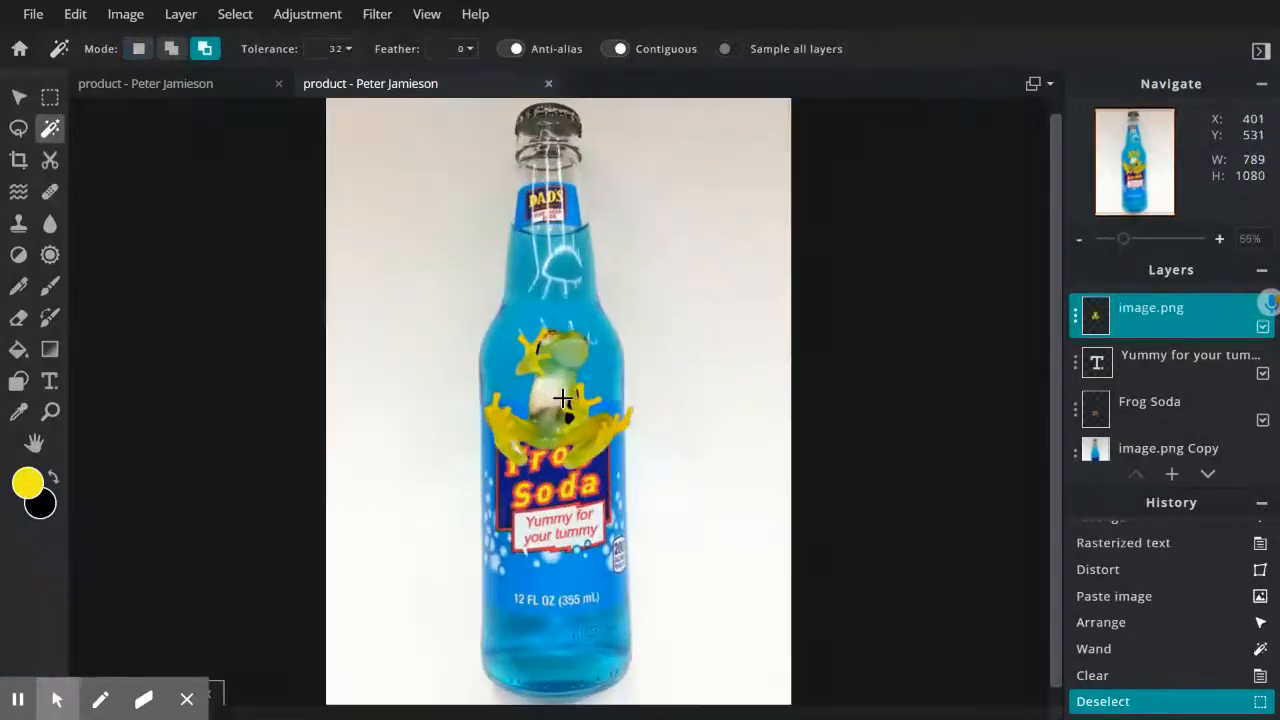
{"action": "scroll", "coordinate": [562, 400], "scroll_direction": "up", "scroll_amount": 3}
{"action": "scroll", "coordinate": [562, 400], "scroll_direction": "up", "scroll_amount": 1}
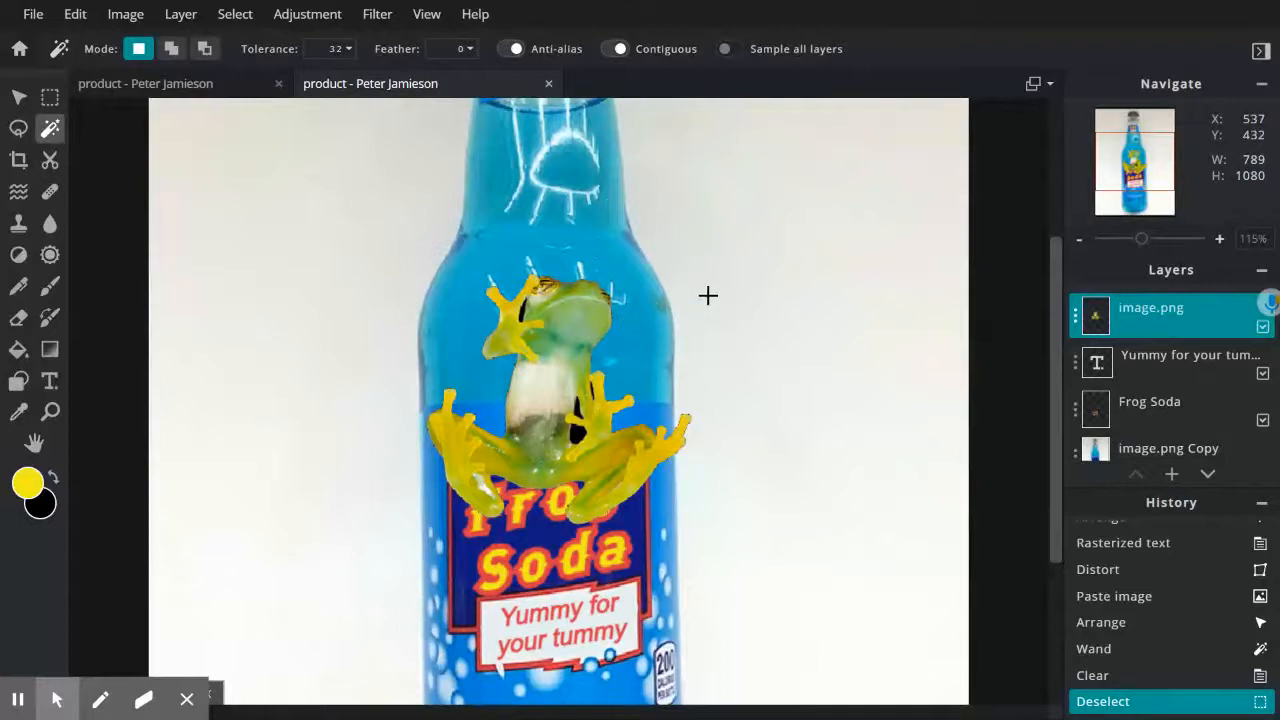
{"action": "key", "text": "alt"}
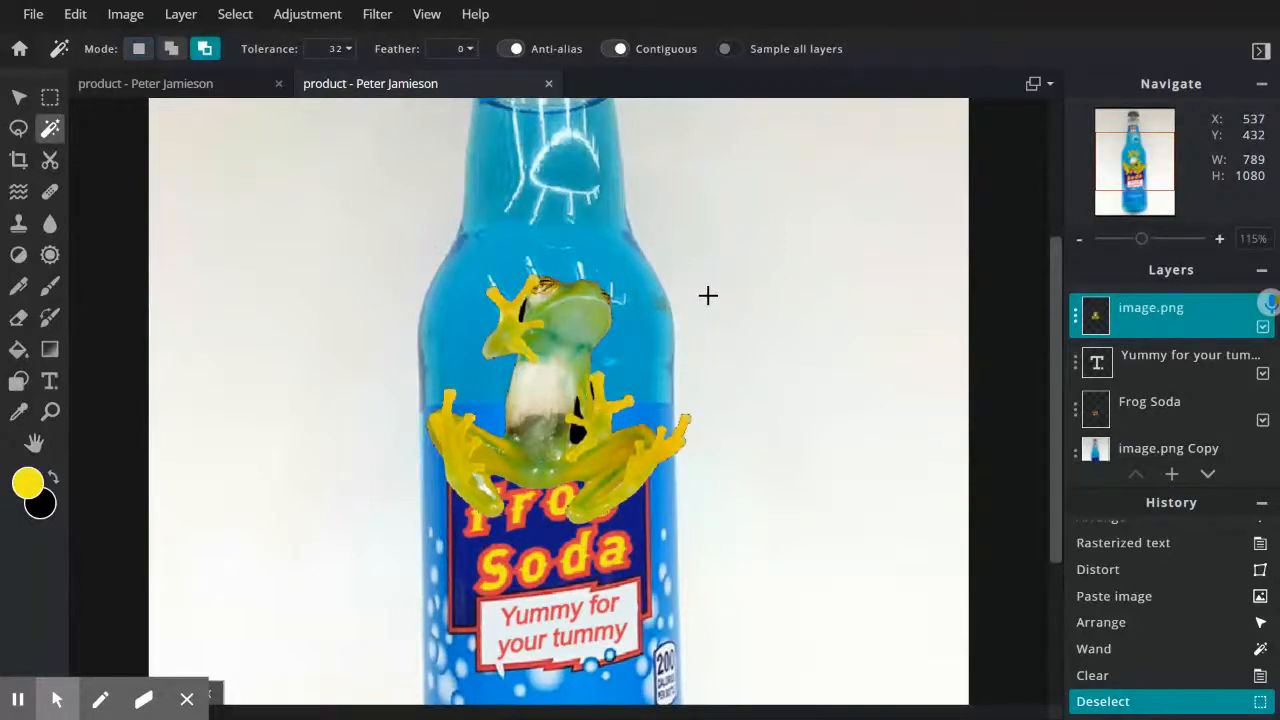
{"action": "key", "text": "ctrl+z"}
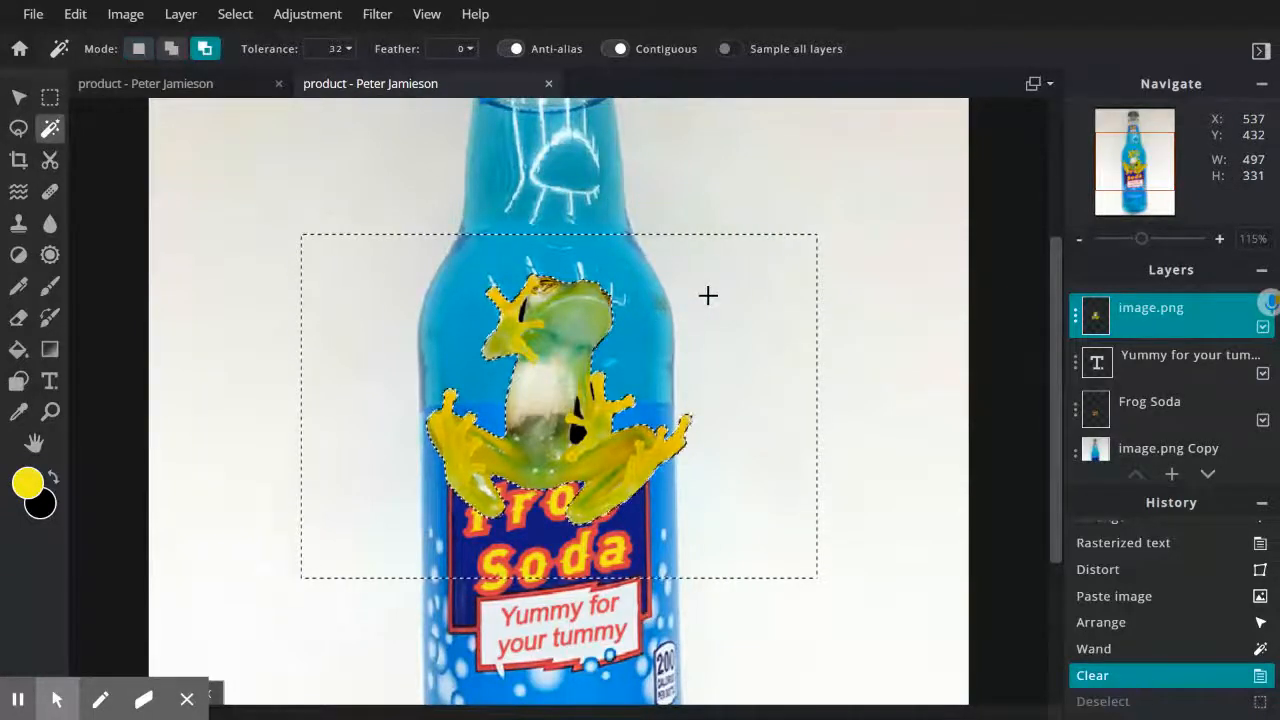
{"action": "key", "text": "ctrl+z"}
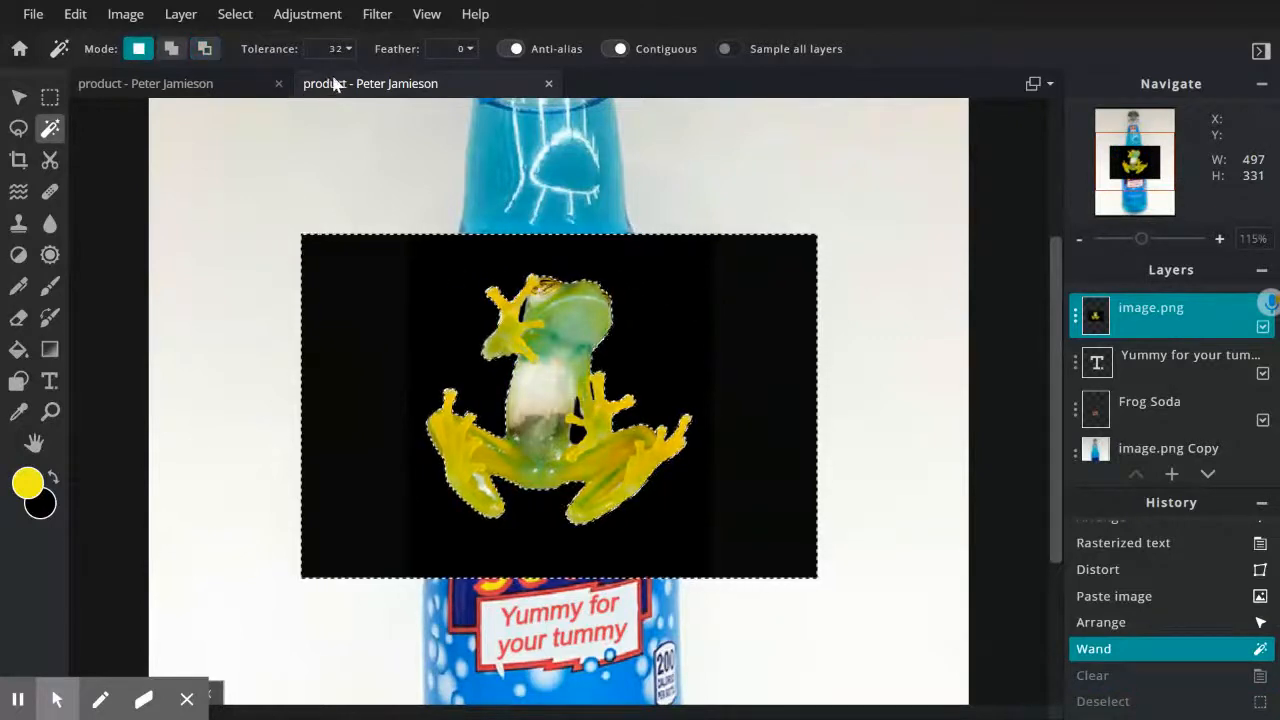
Set the Wand tolerance to 51 and reselect the black background around the frog.
{"action": "left_click", "coordinate": [348, 48]}
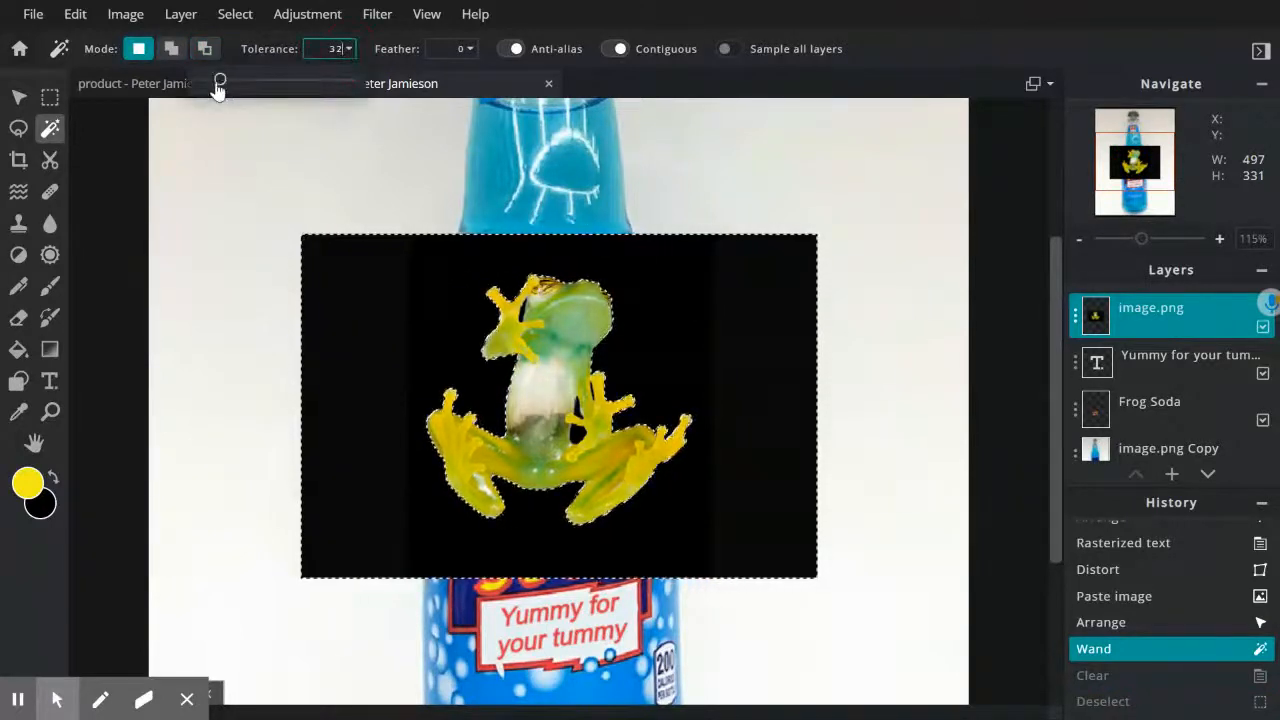
{"action": "left_click_drag", "start_coordinate": [218, 86], "coordinate": [231, 86]}
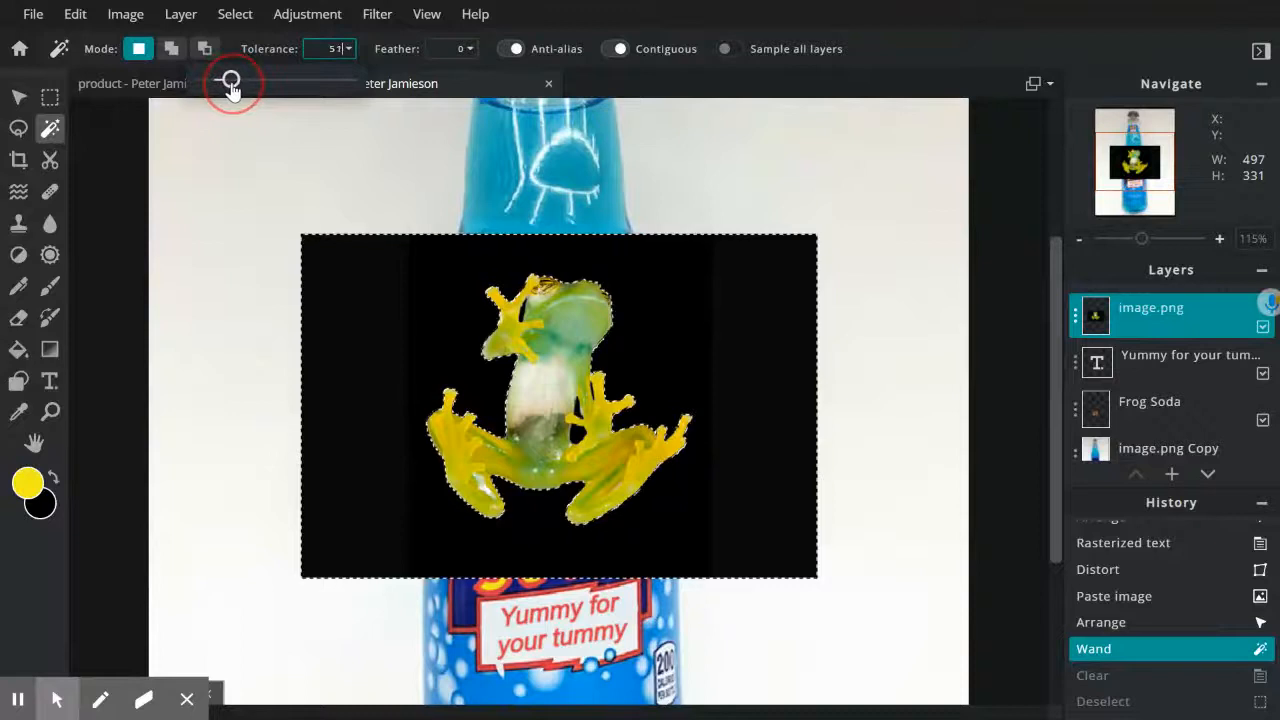
{"action": "left_click", "coordinate": [714, 325]}
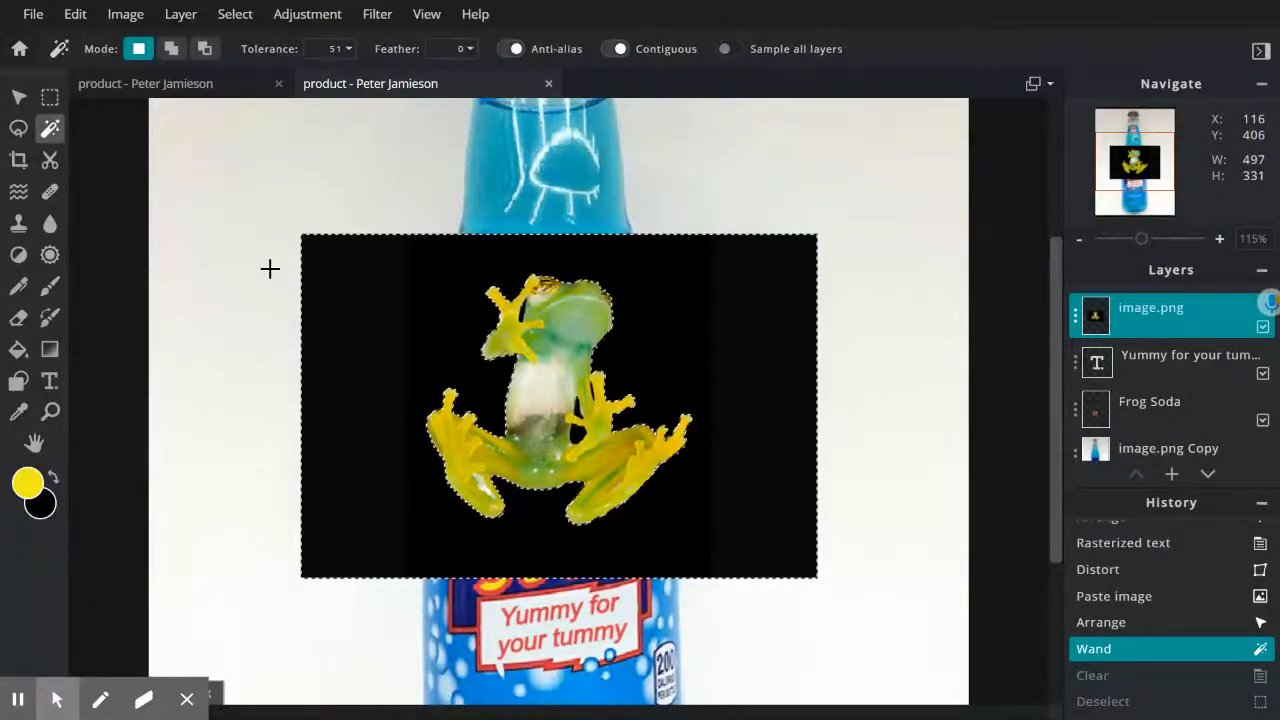
Reselect the black background with the Wand at tolerance 80 and delete it, leaving nothing selected.
{"action": "left_click", "coordinate": [348, 50]}
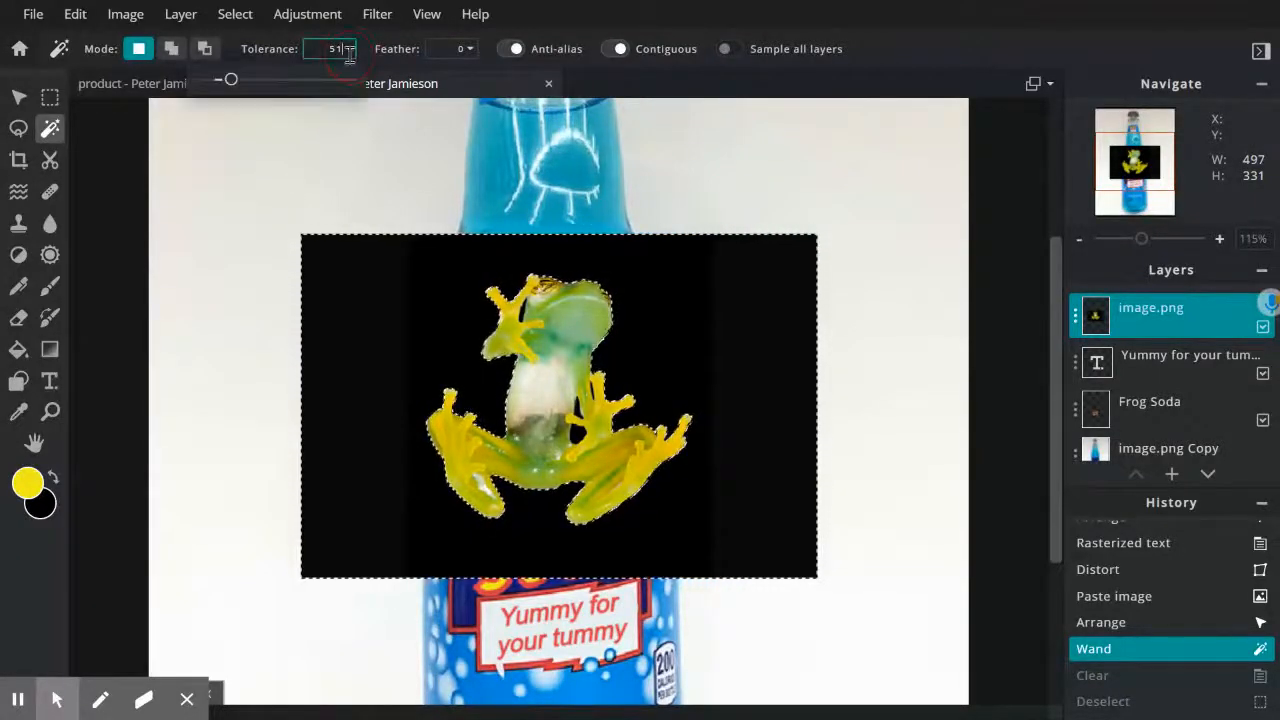
{"action": "left_click_drag", "start_coordinate": [231, 90], "coordinate": [249, 92]}
{"action": "left_click", "coordinate": [372, 301]}
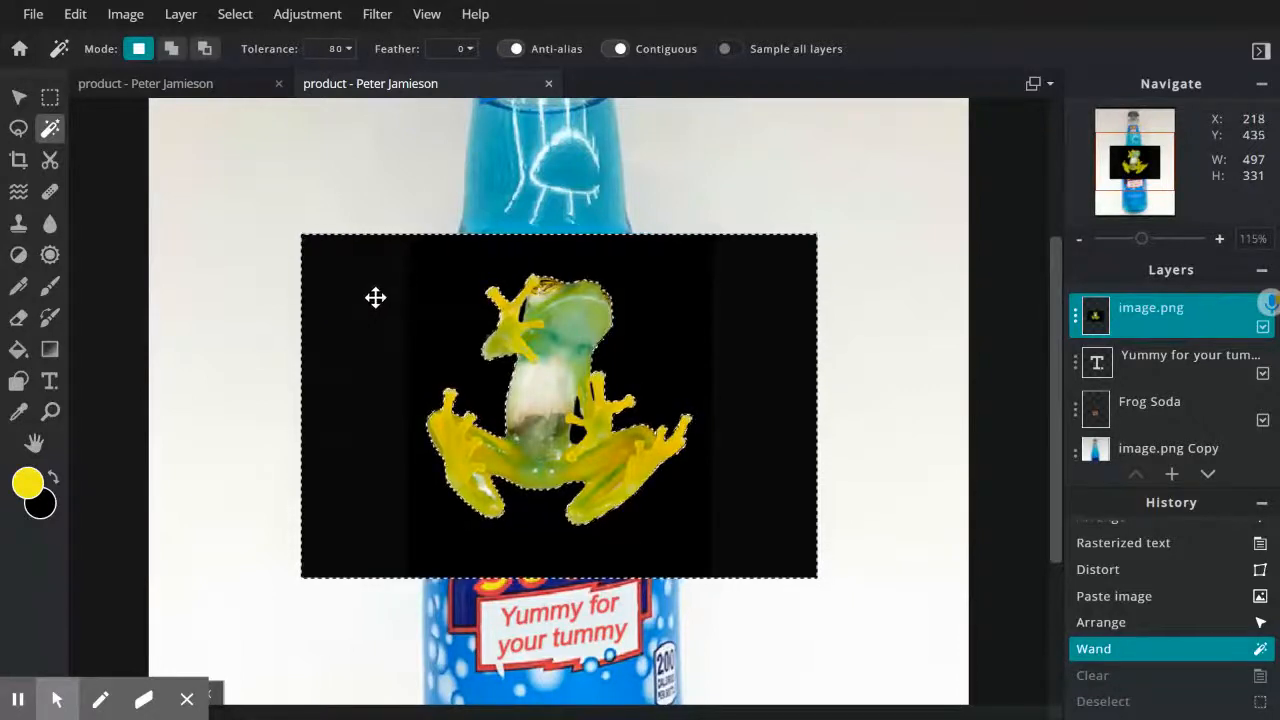
{"action": "key", "text": "Delete"}
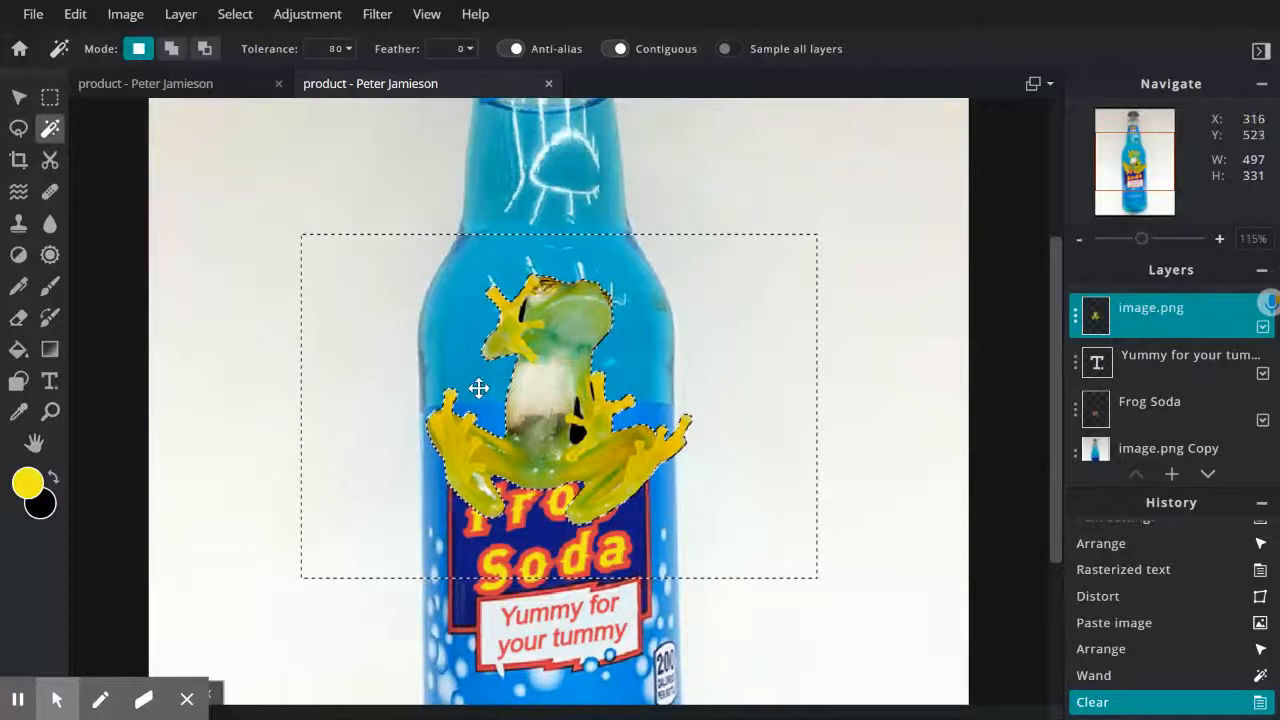
{"action": "key", "text": "alt"}
{"action": "key", "text": "ctrl+d"}
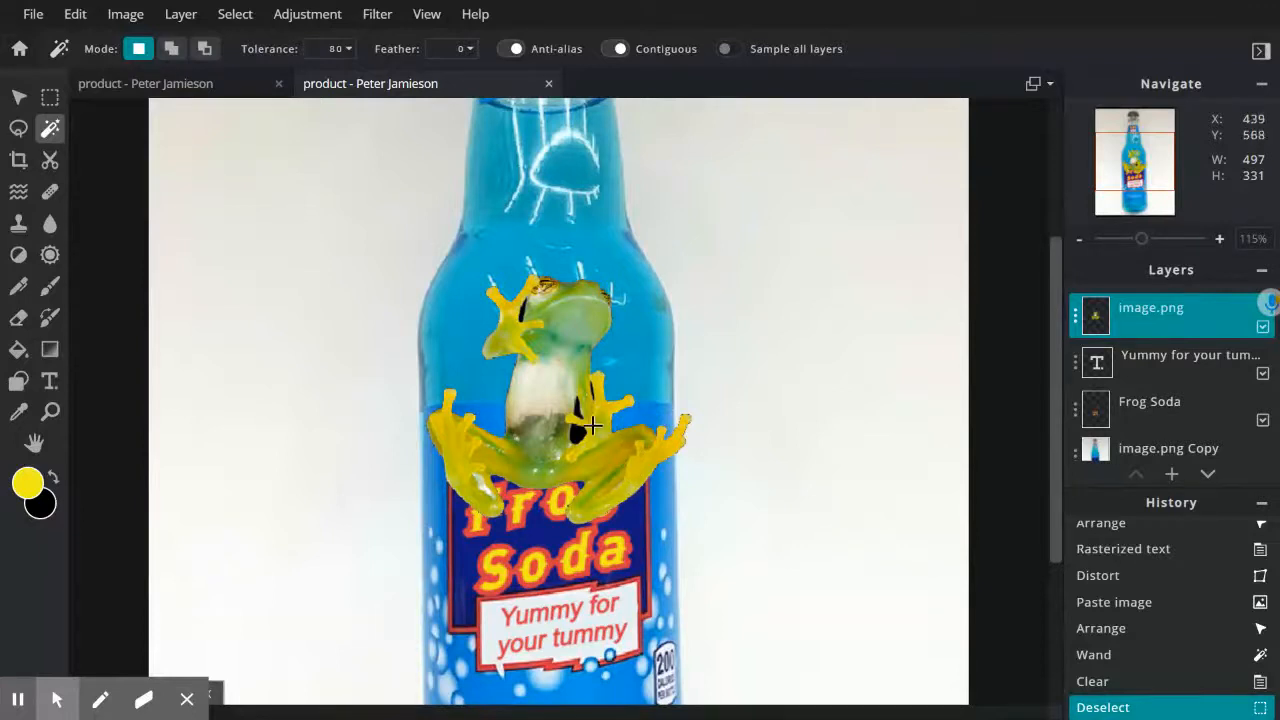
{"action": "left_click", "coordinate": [550, 397]}
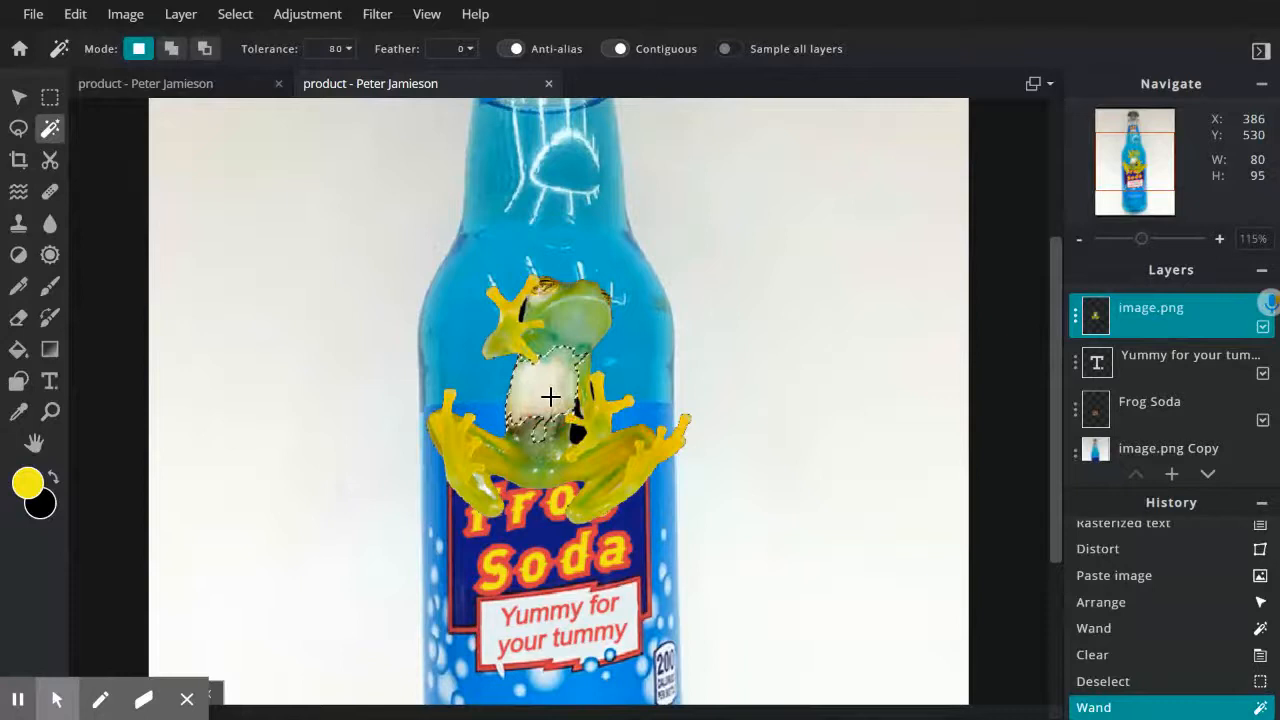
{"action": "key", "text": "ctrl+d"}
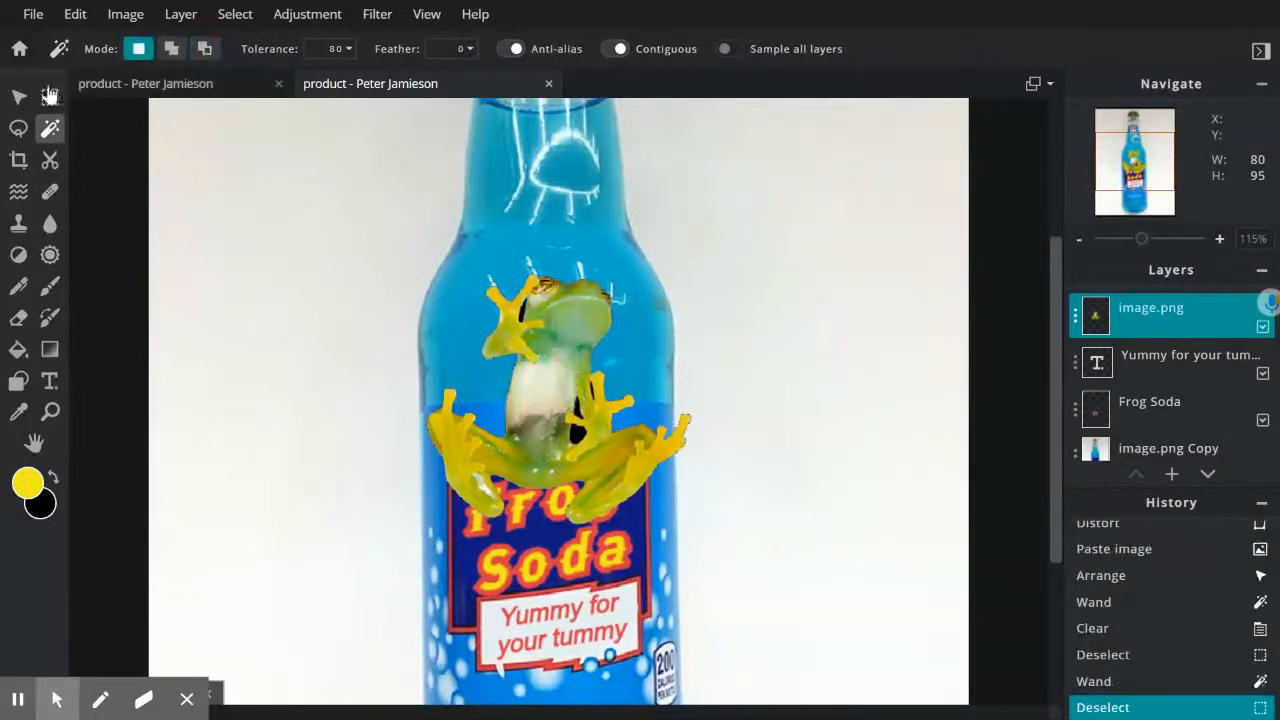
Move the cut-out frog down the bottle to left 267, top 444, overlapping the upper part of the label.
{"action": "left_click", "coordinate": [19, 96]}
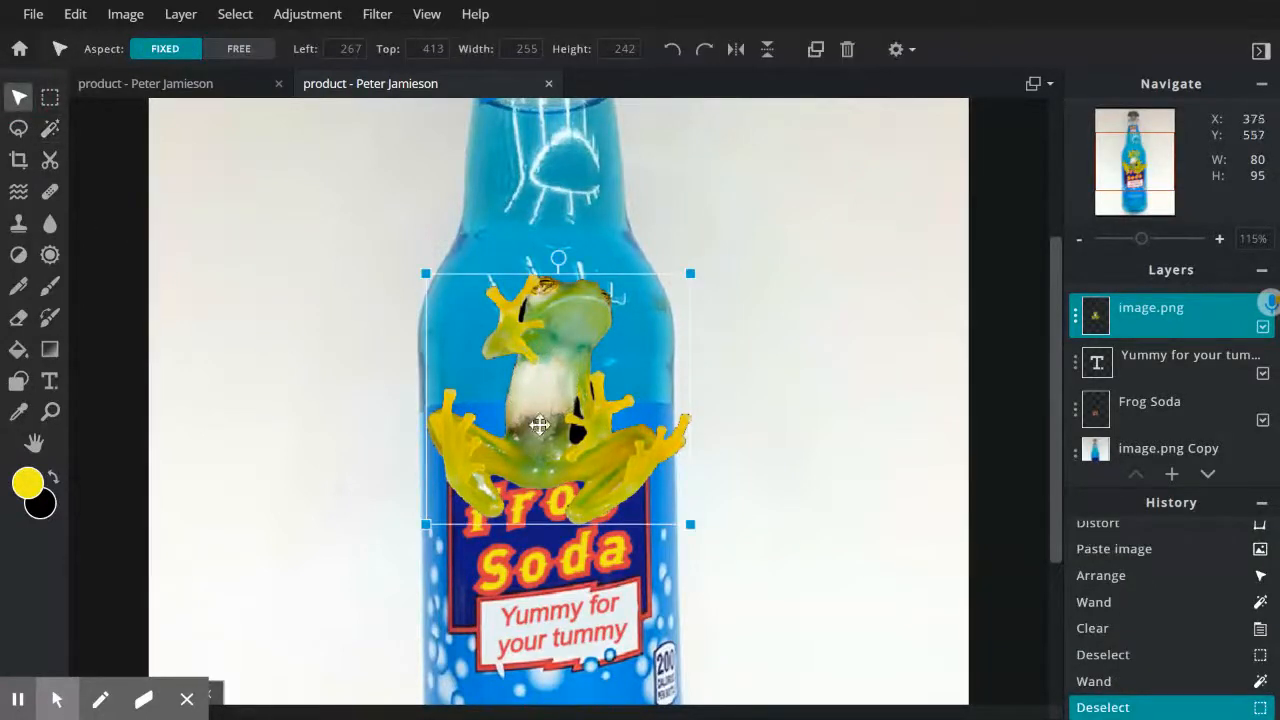
{"action": "left_click_drag", "start_coordinate": [539, 425], "coordinate": [538, 457]}
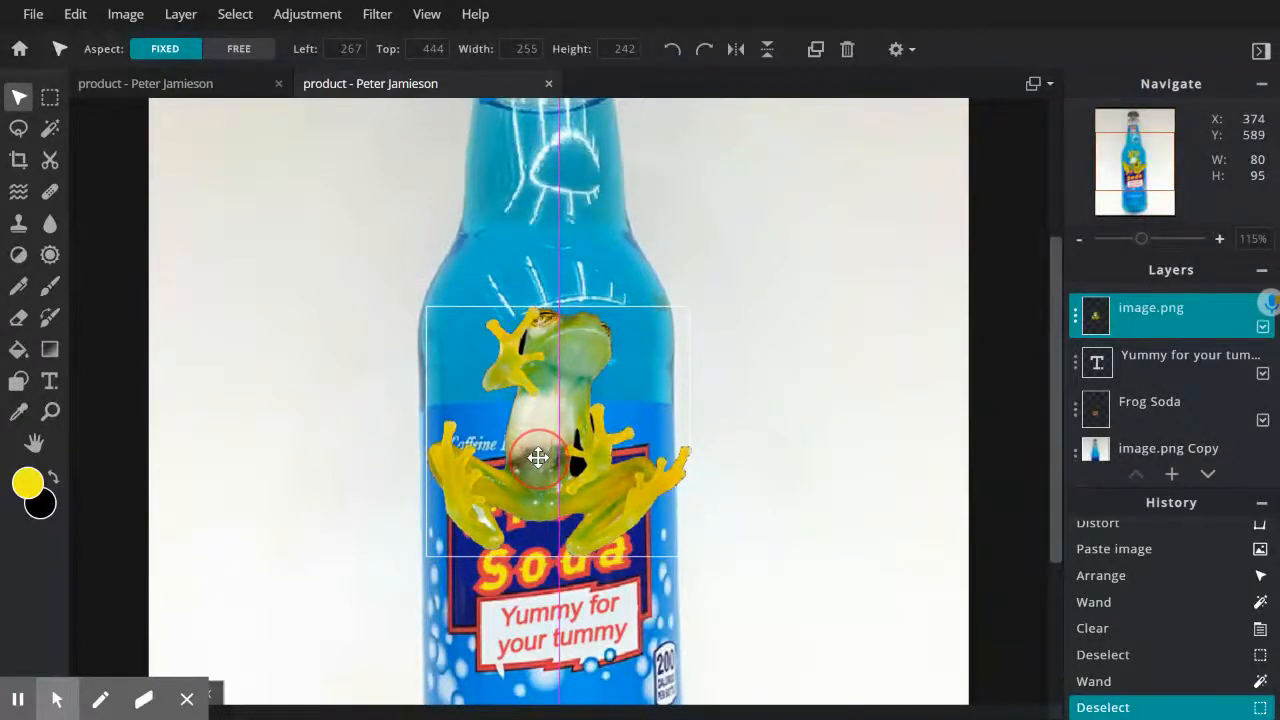
{"action": "left_click_drag", "start_coordinate": [538, 457], "coordinate": [538, 457]}
{"action": "scroll", "coordinate": [642, 413], "scroll_direction": "down", "scroll_amount": 3}
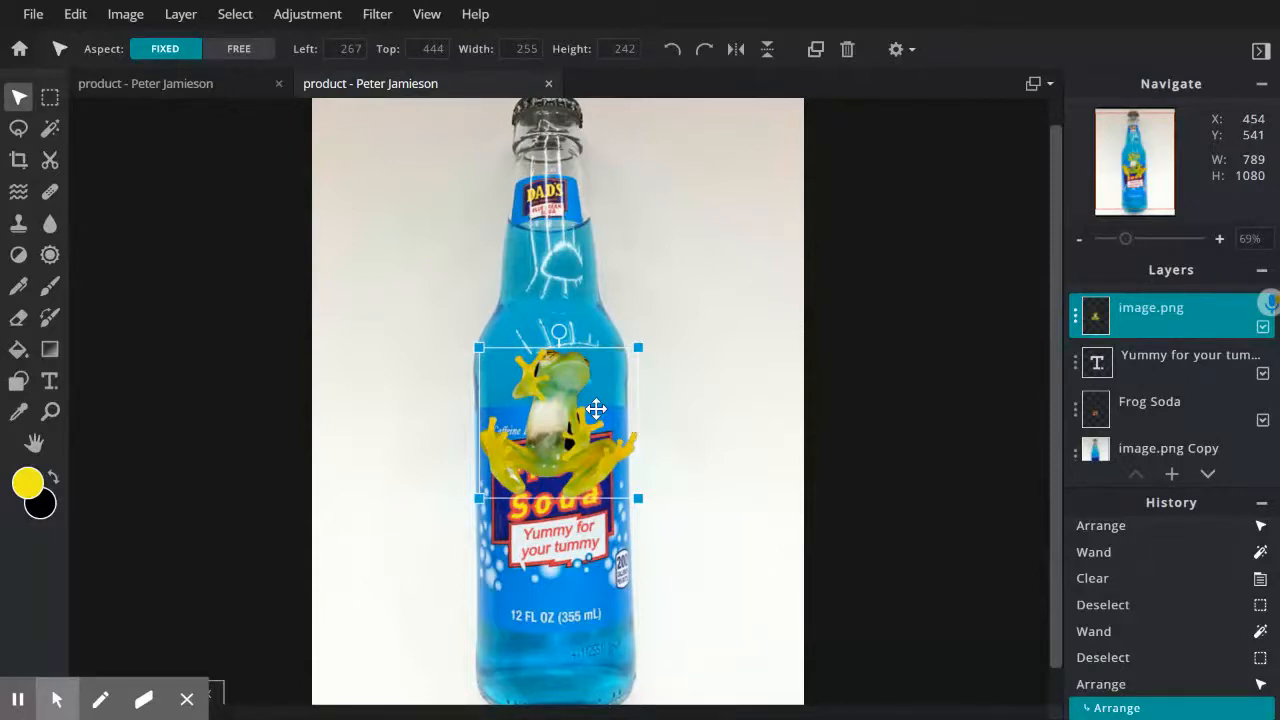
Duplicate the cut-out frog layer and place the copy, tilted clockwise, on the lower part of the bottle at about left 279, top 727.
{"action": "key", "text": "ctrl+v"}
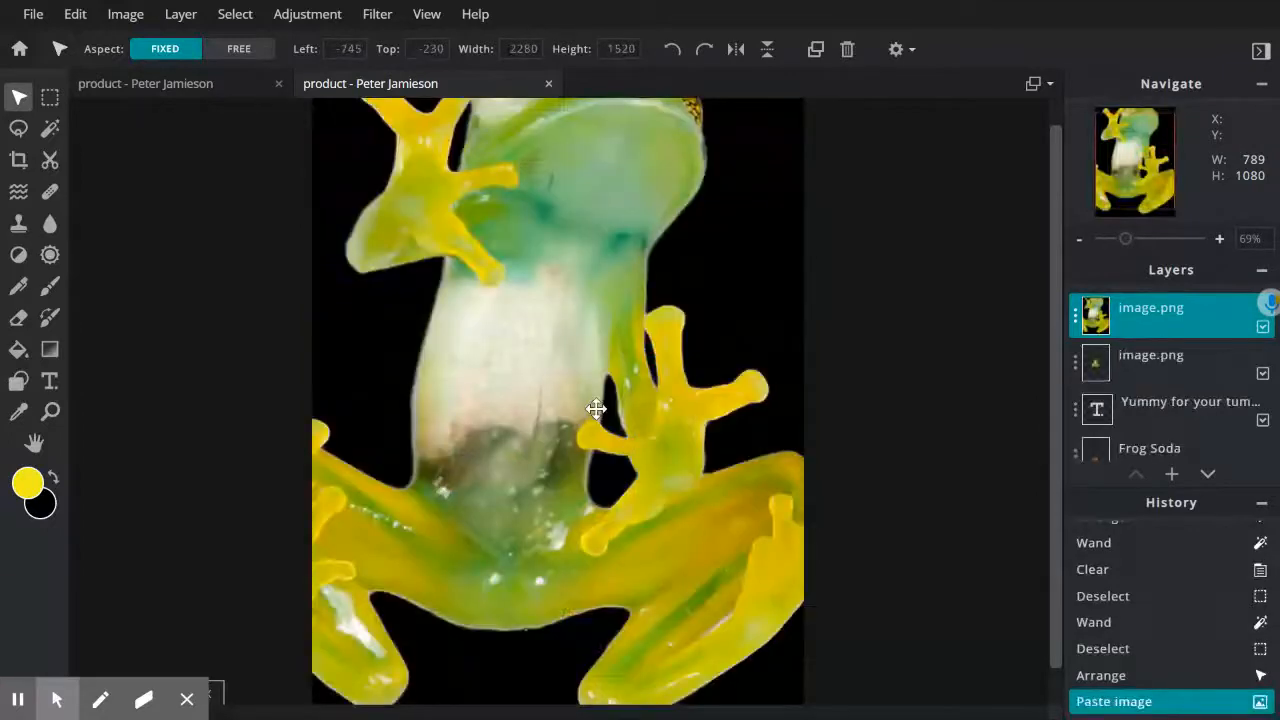
{"action": "key", "text": "ctrl+z"}
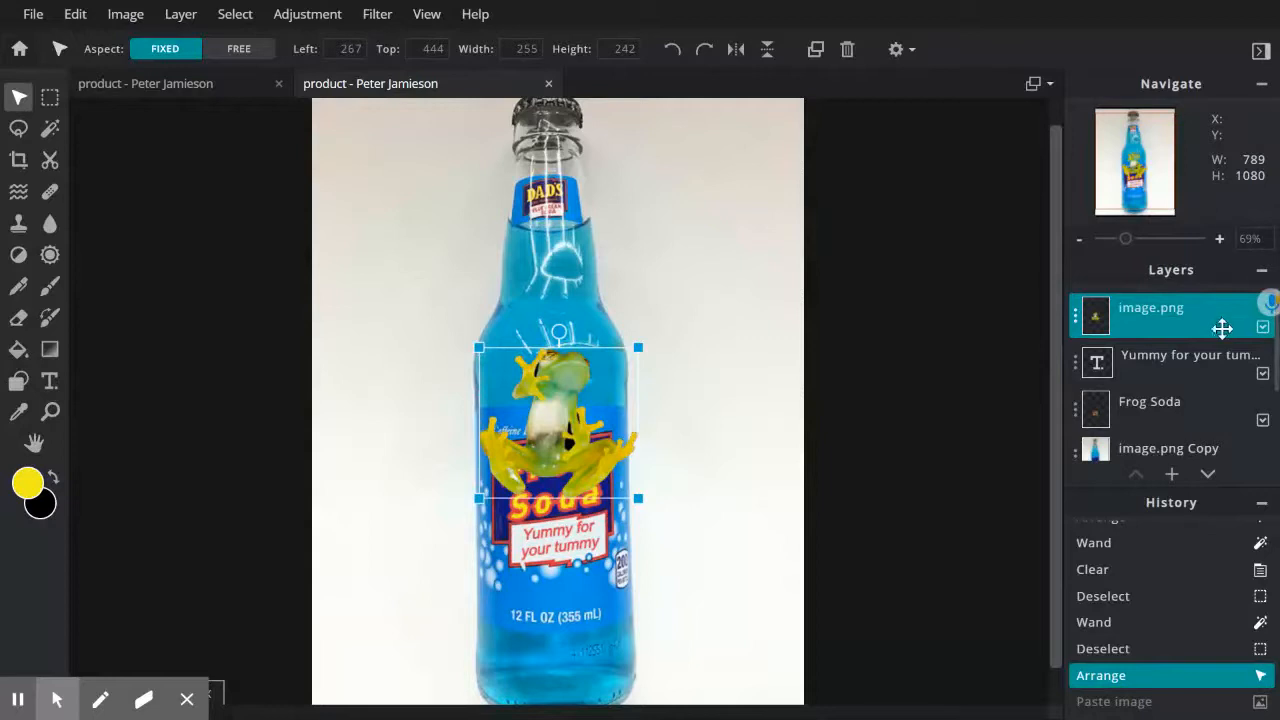
{"action": "left_click", "coordinate": [1170, 318]}
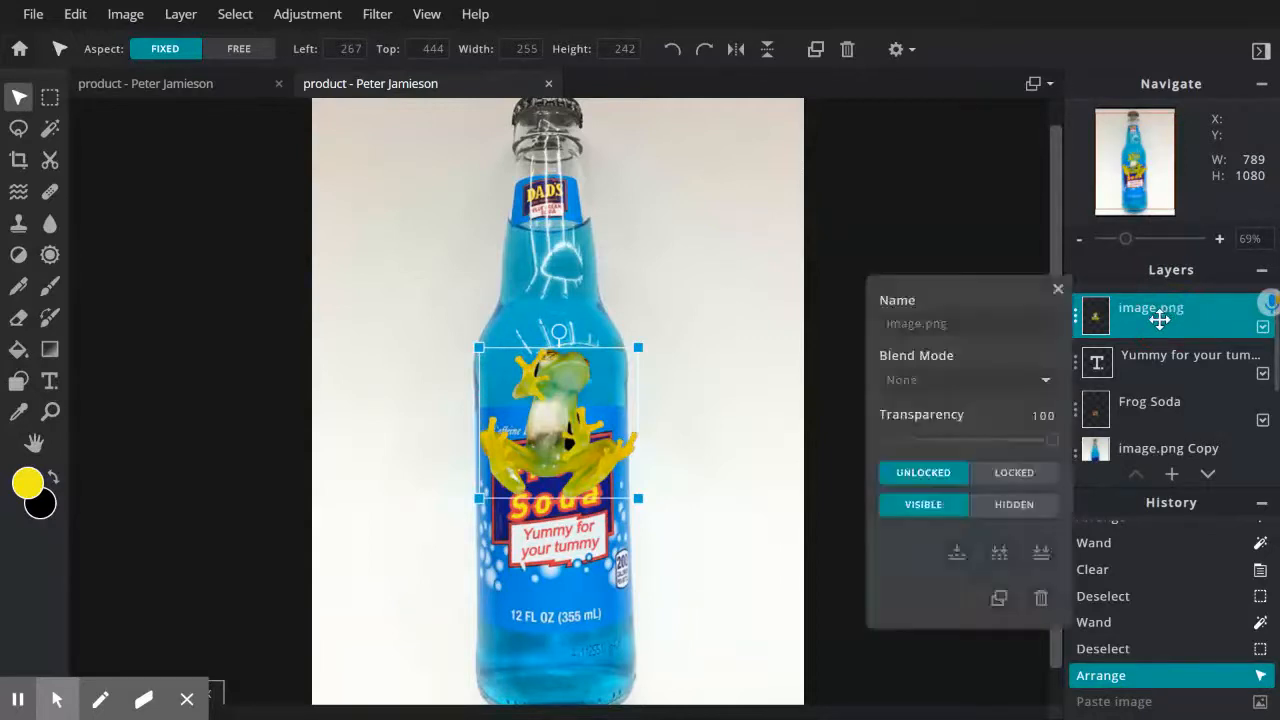
{"action": "left_click", "coordinate": [999, 600]}
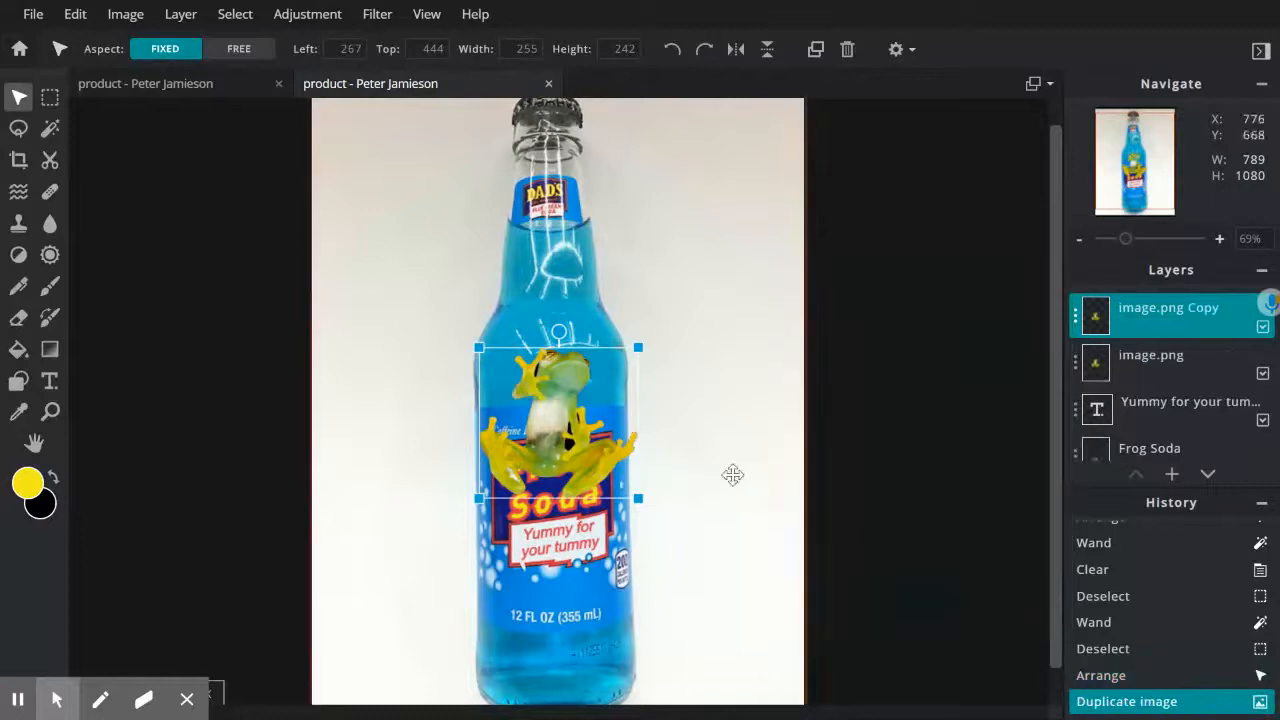
{"action": "left_click_drag", "start_coordinate": [549, 436], "coordinate": [552, 597]}
{"action": "left_click_drag", "start_coordinate": [565, 509], "coordinate": [630, 528]}
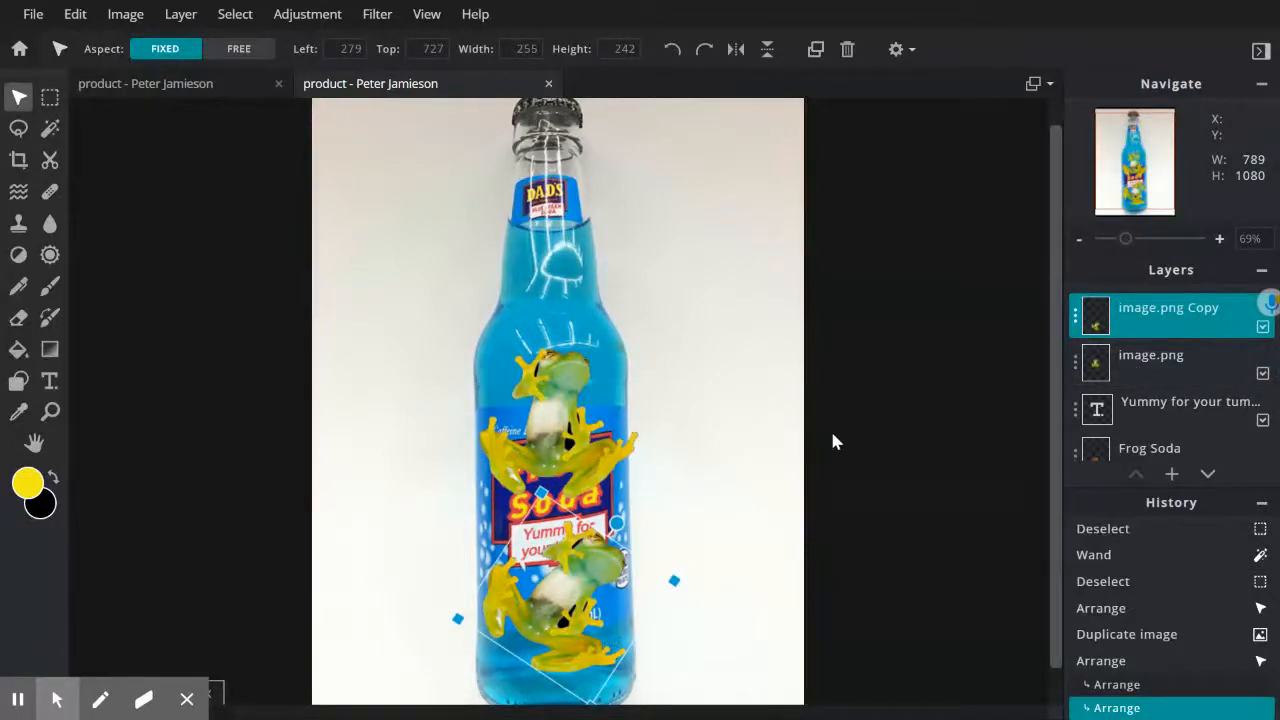
Set the transparency of the upper frog layer, image.png, to 43 so the label shows through it.
{"action": "scroll", "coordinate": [583, 478], "scroll_direction": "up", "scroll_amount": 4}
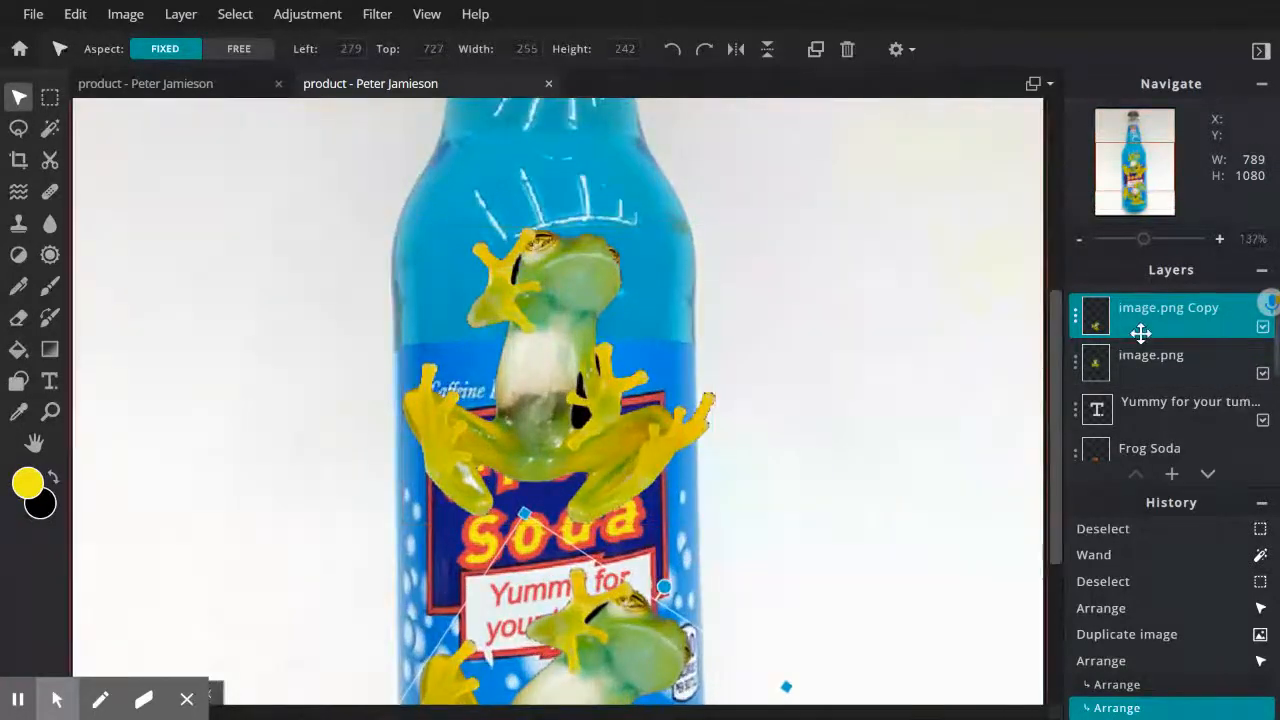
{"action": "left_click", "coordinate": [1159, 362]}
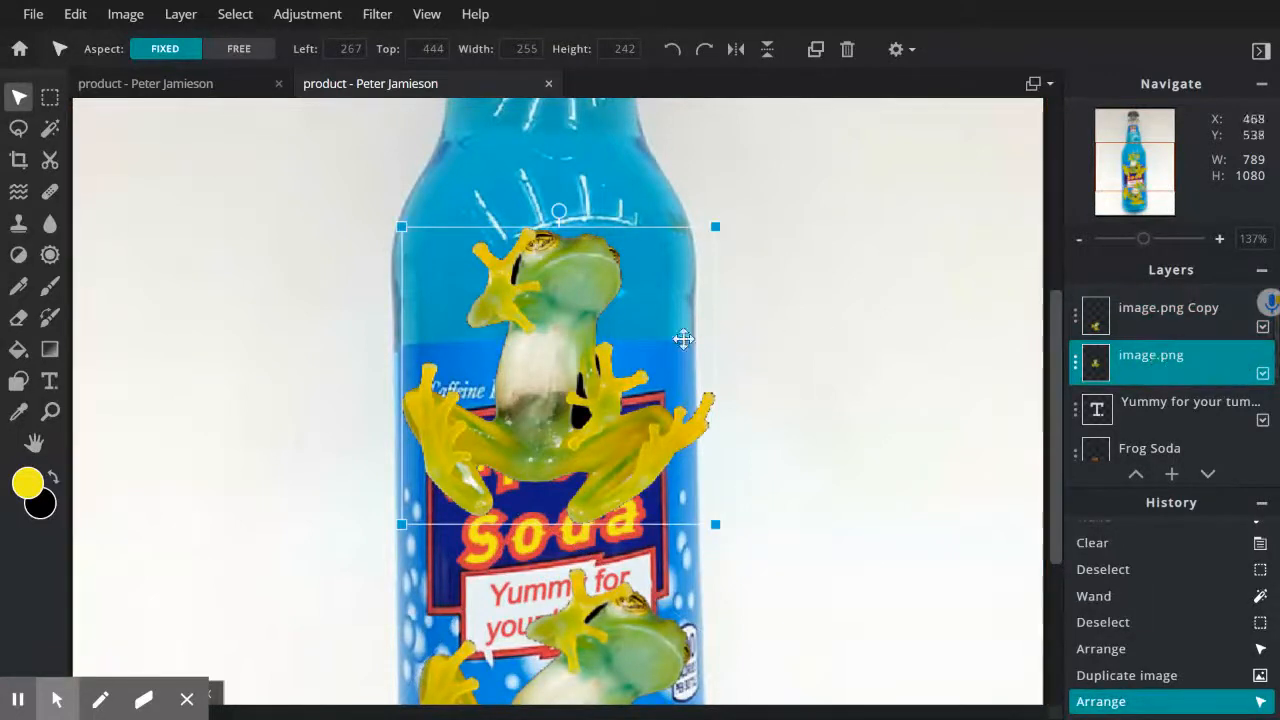
{"action": "left_click", "coordinate": [1124, 364]}
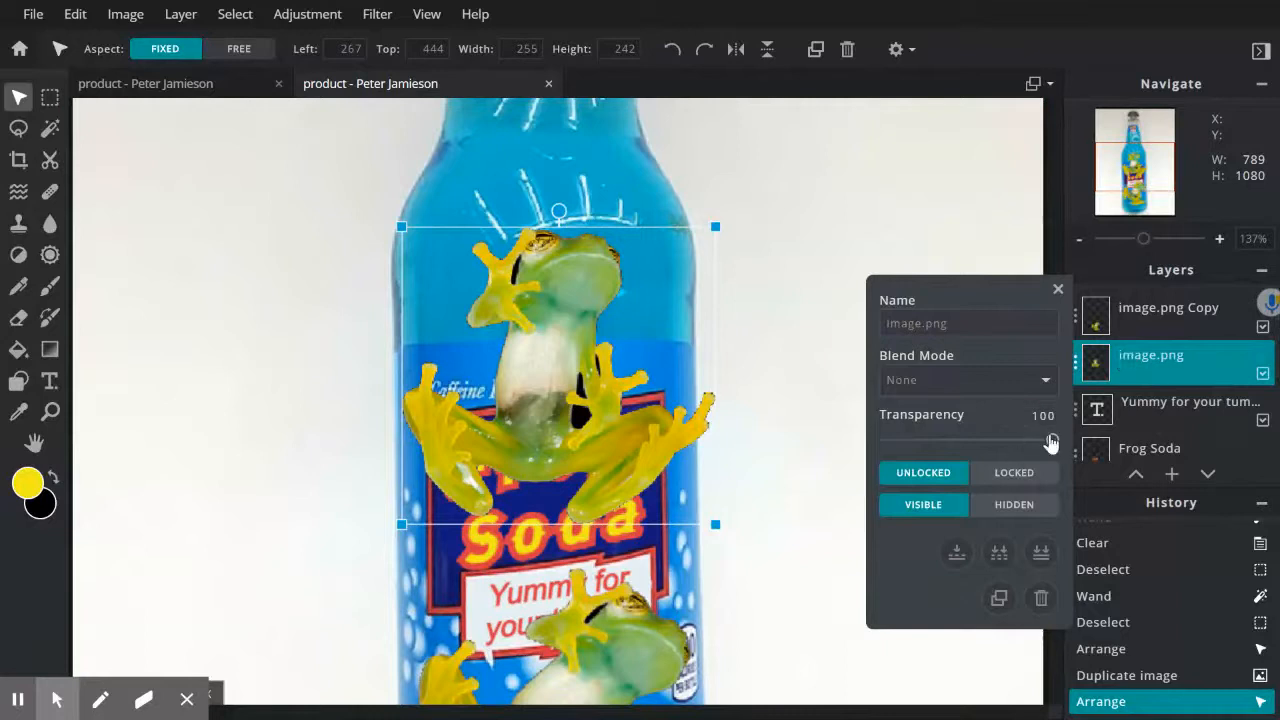
{"action": "left_click_drag", "start_coordinate": [1040, 440], "coordinate": [957, 440]}
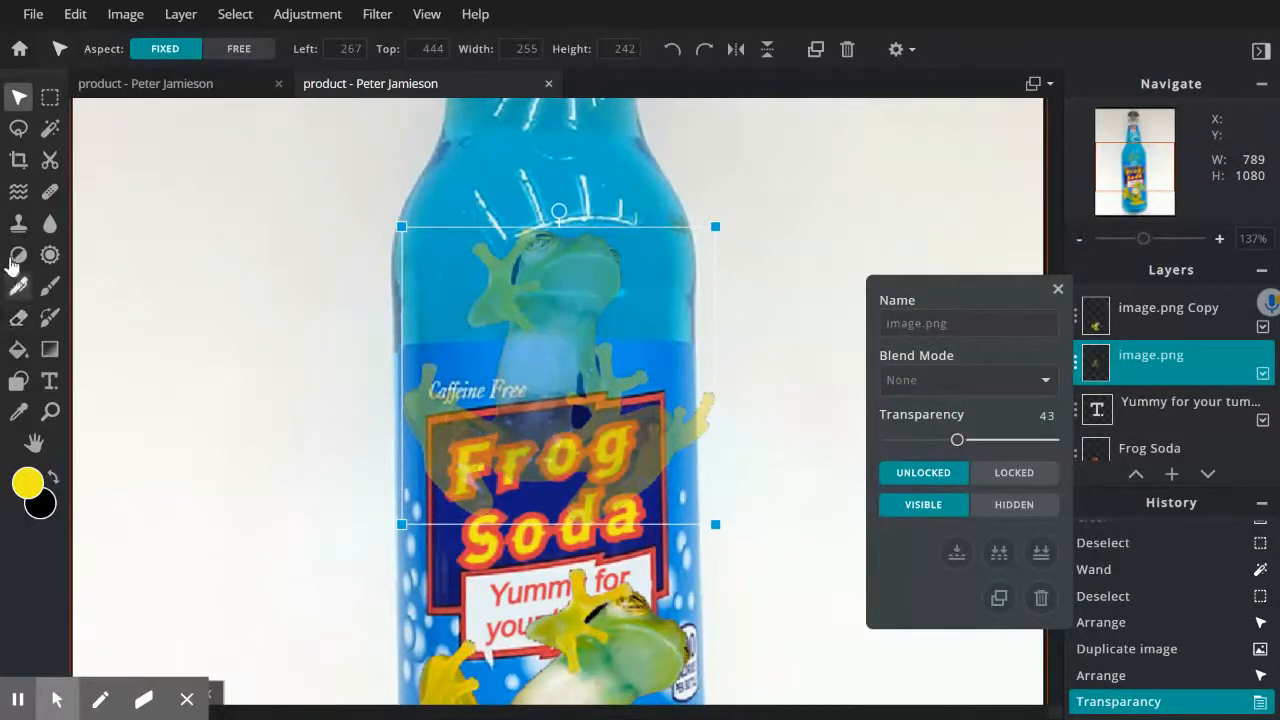
Erase the parts of the upper frog that overlap the blue label, using a hard round 100 px Eraser brush.
{"action": "left_click", "coordinate": [18, 318]}
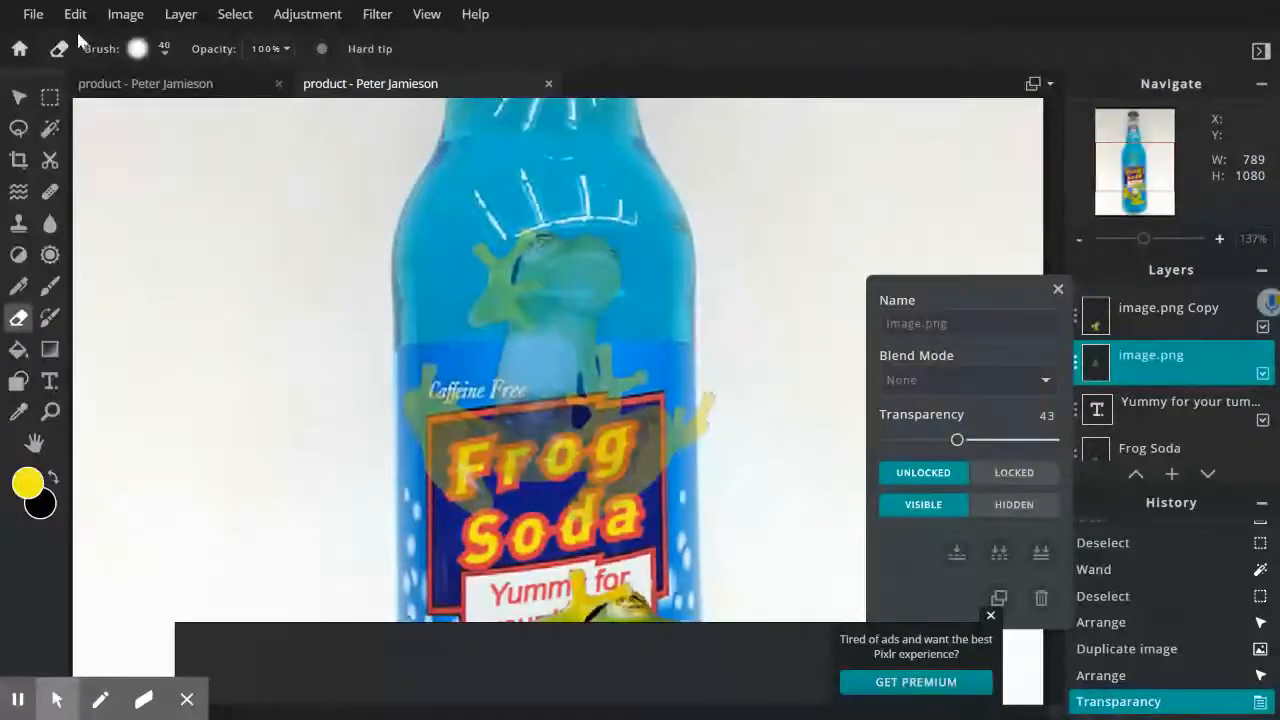
{"action": "left_click", "coordinate": [138, 50]}
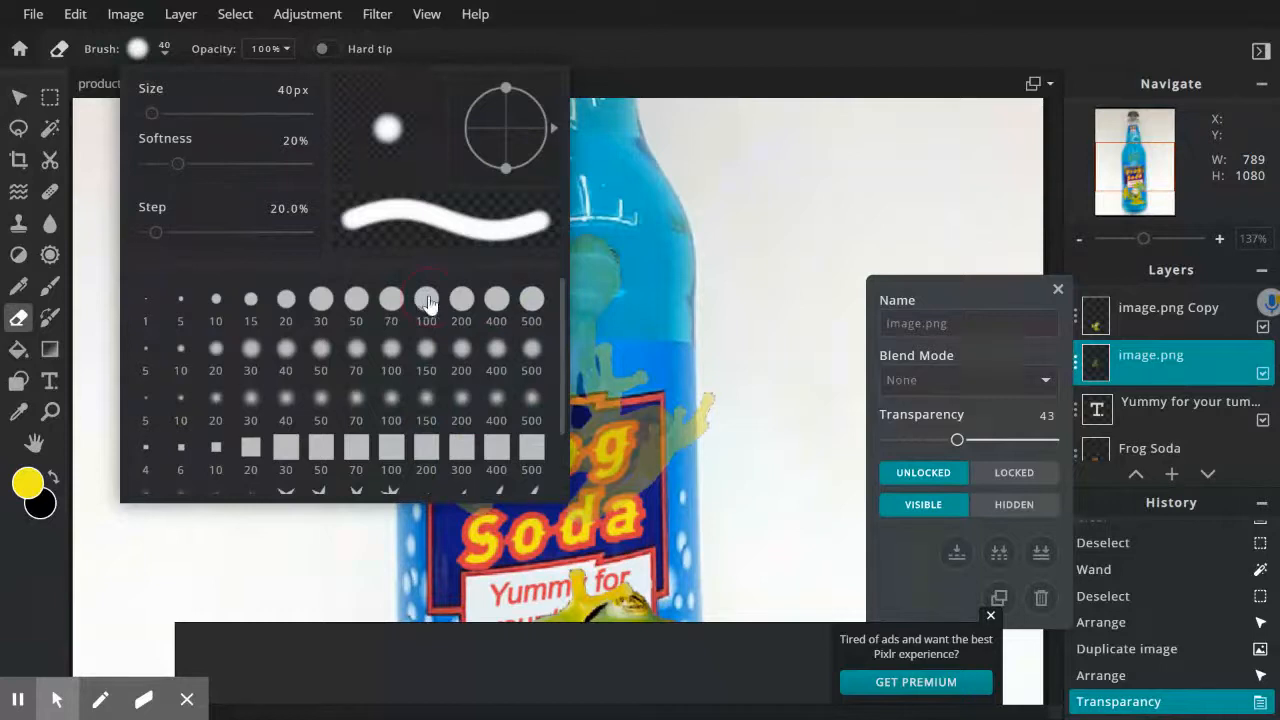
{"action": "left_click", "coordinate": [427, 300]}
{"action": "left_click", "coordinate": [819, 360]}
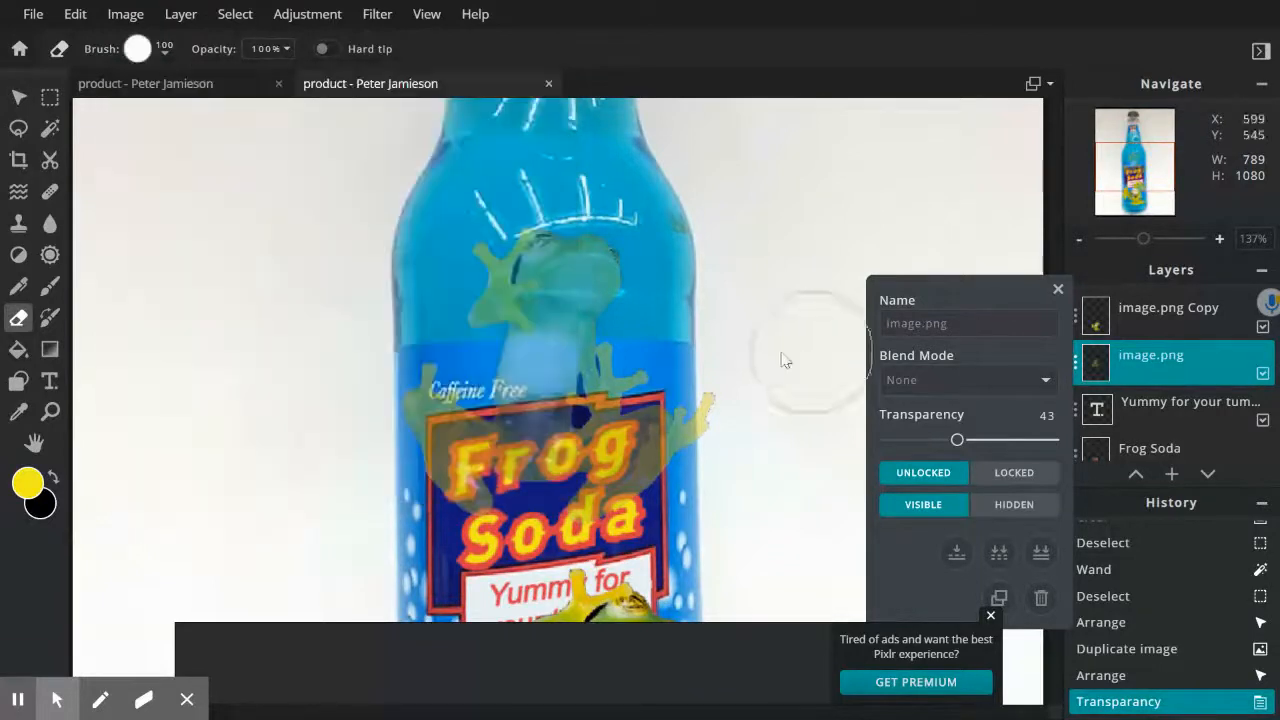
{"action": "left_click", "coordinate": [446, 402]}
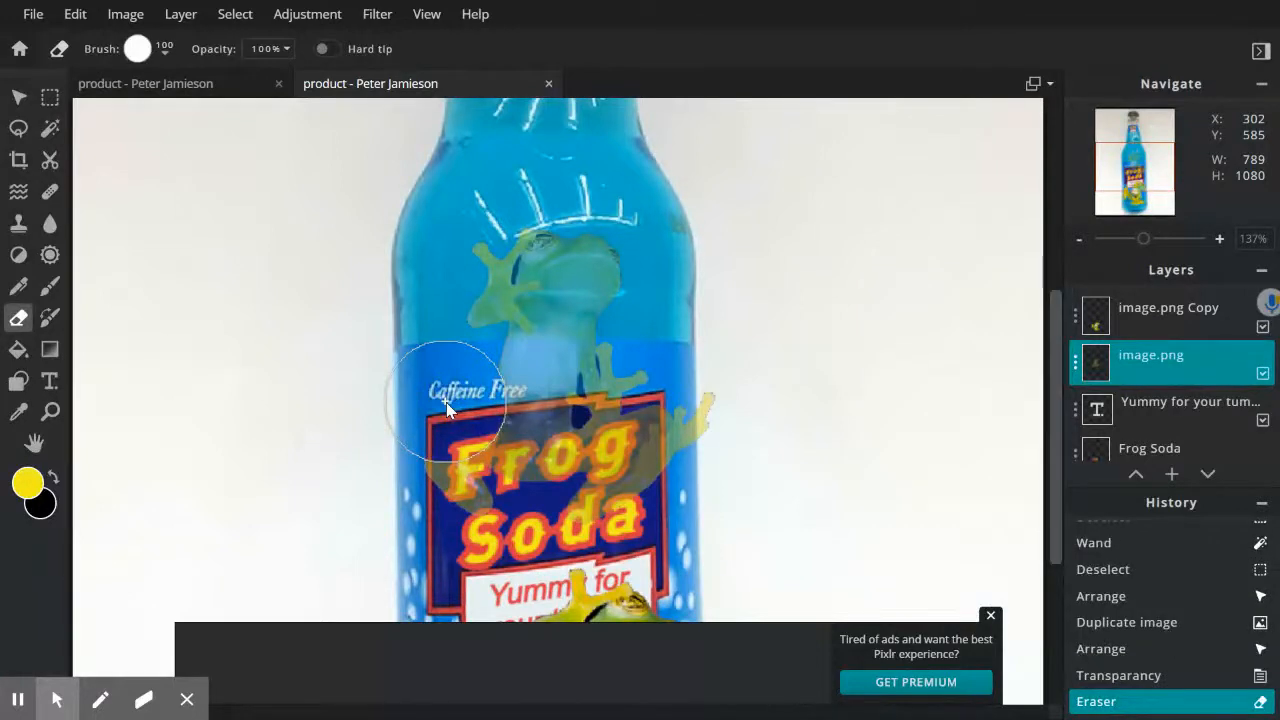
{"action": "left_click", "coordinate": [643, 405]}
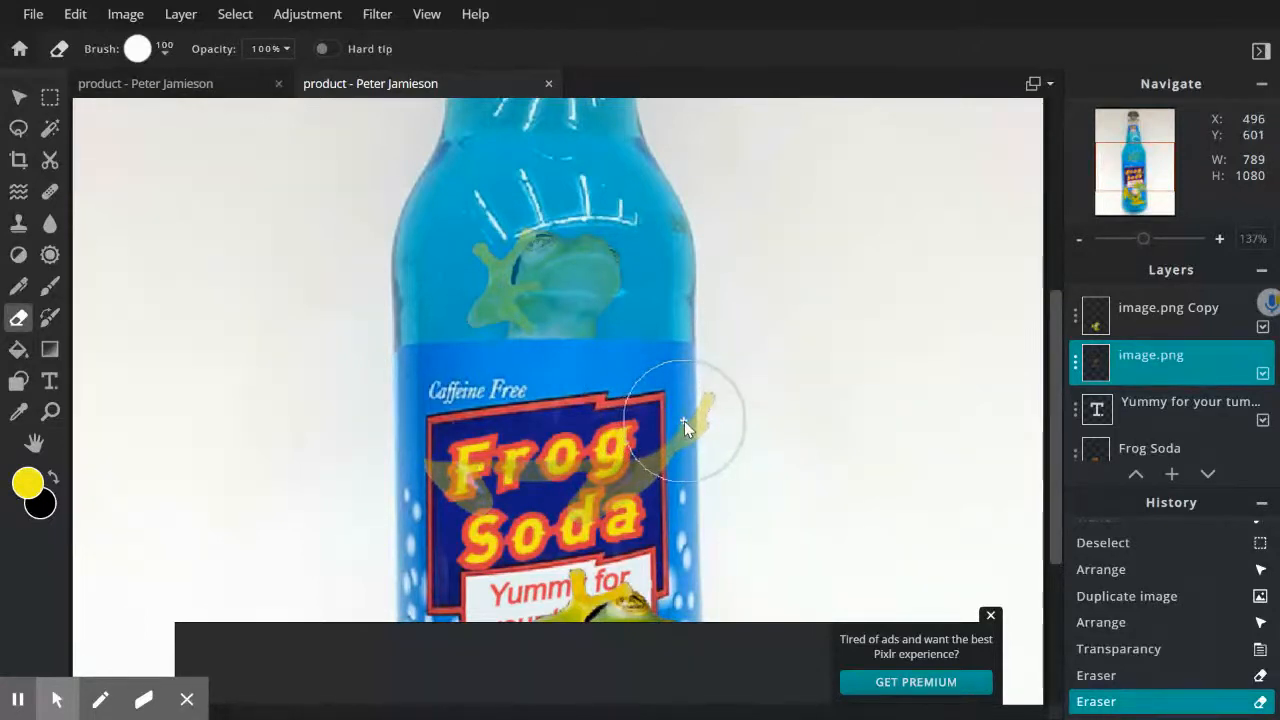
{"action": "mouse_move", "coordinate": [684, 421]}
{"action": "left_mouse_down"}
{"action": "mouse_move", "coordinate": [508, 489]}
{"action": "mouse_move", "coordinate": [468, 497]}
{"action": "mouse_move", "coordinate": [450, 478]}
{"action": "left_mouse_up"}
{"action": "scroll", "coordinate": [671, 429], "scroll_direction": "down", "scroll_amount": 2}
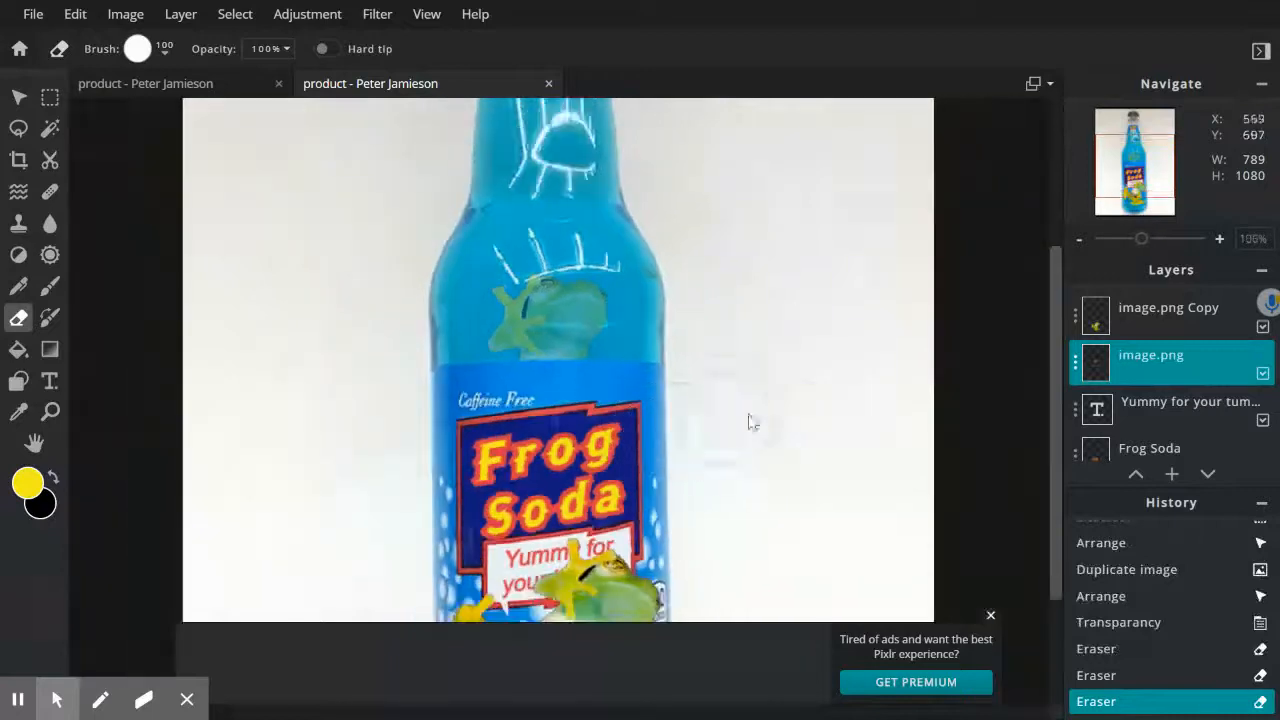
{"action": "left_click_drag", "start_coordinate": [1051, 334], "coordinate": [1051, 368]}
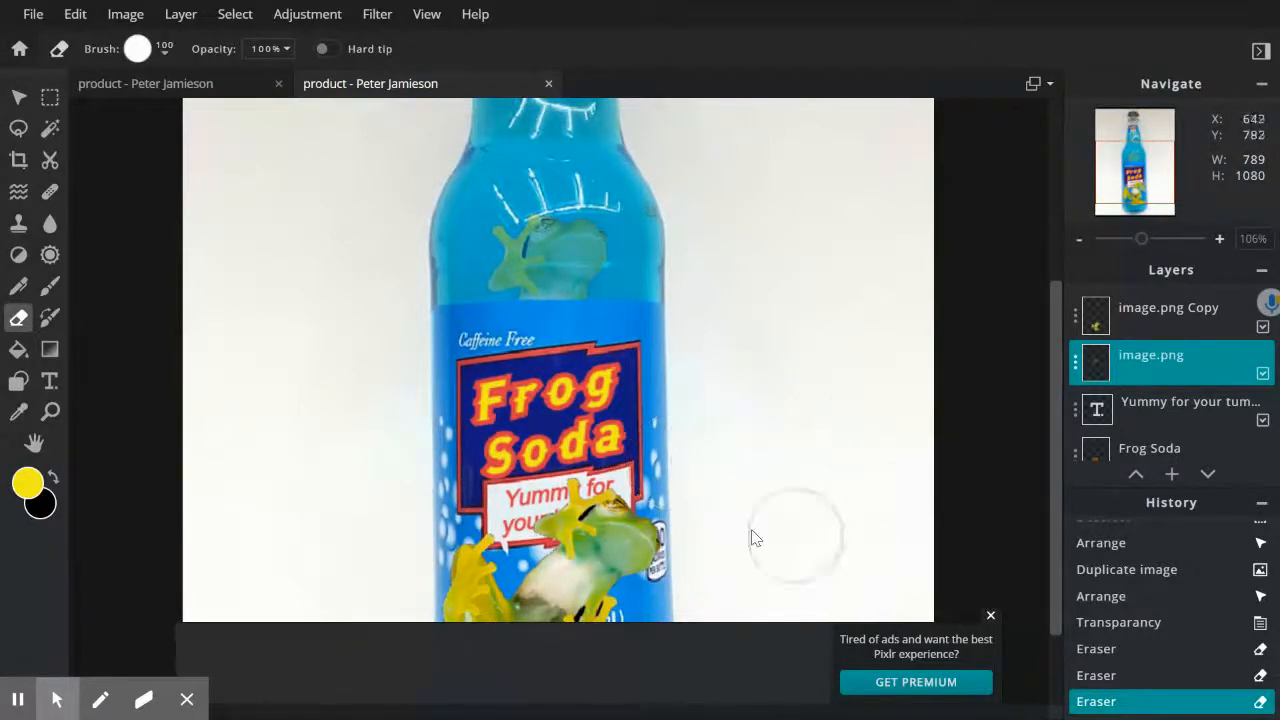
{"action": "scroll", "coordinate": [624, 483], "scroll_direction": "down", "scroll_amount": 1}
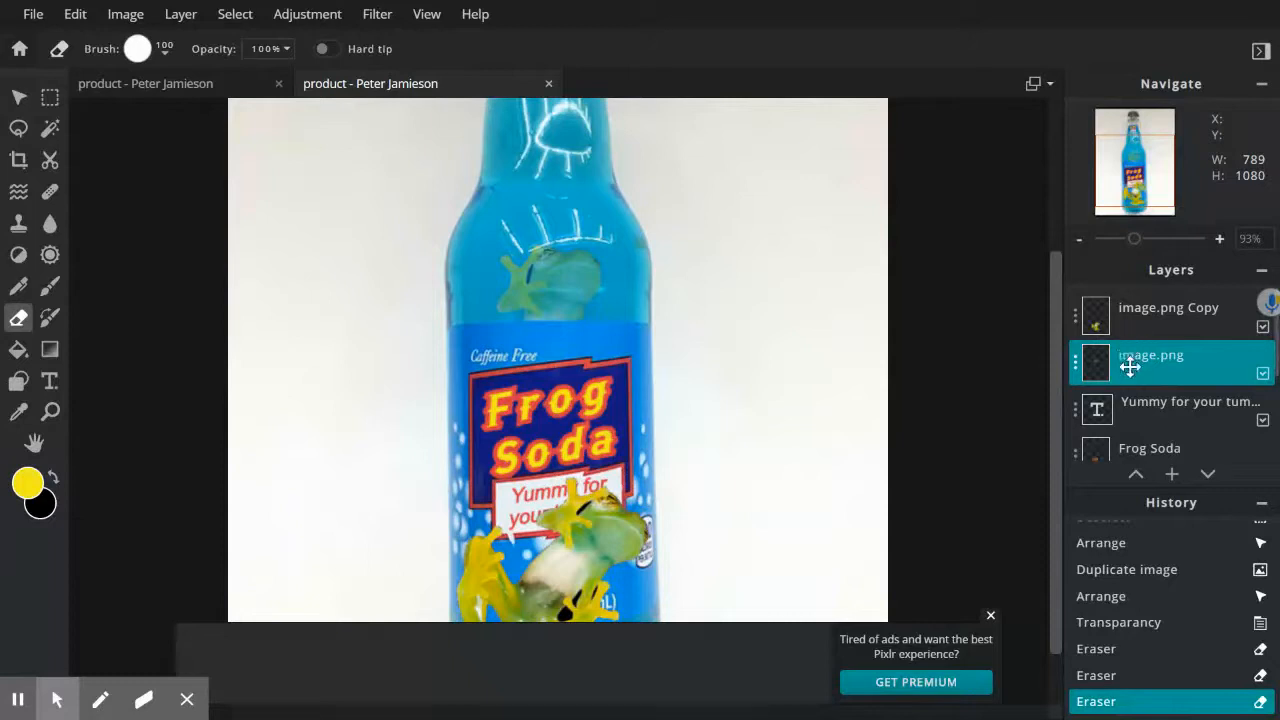
Dismiss the advertisement and set the upper frog layer's transparency to 33.
{"action": "left_click", "coordinate": [1155, 318]}
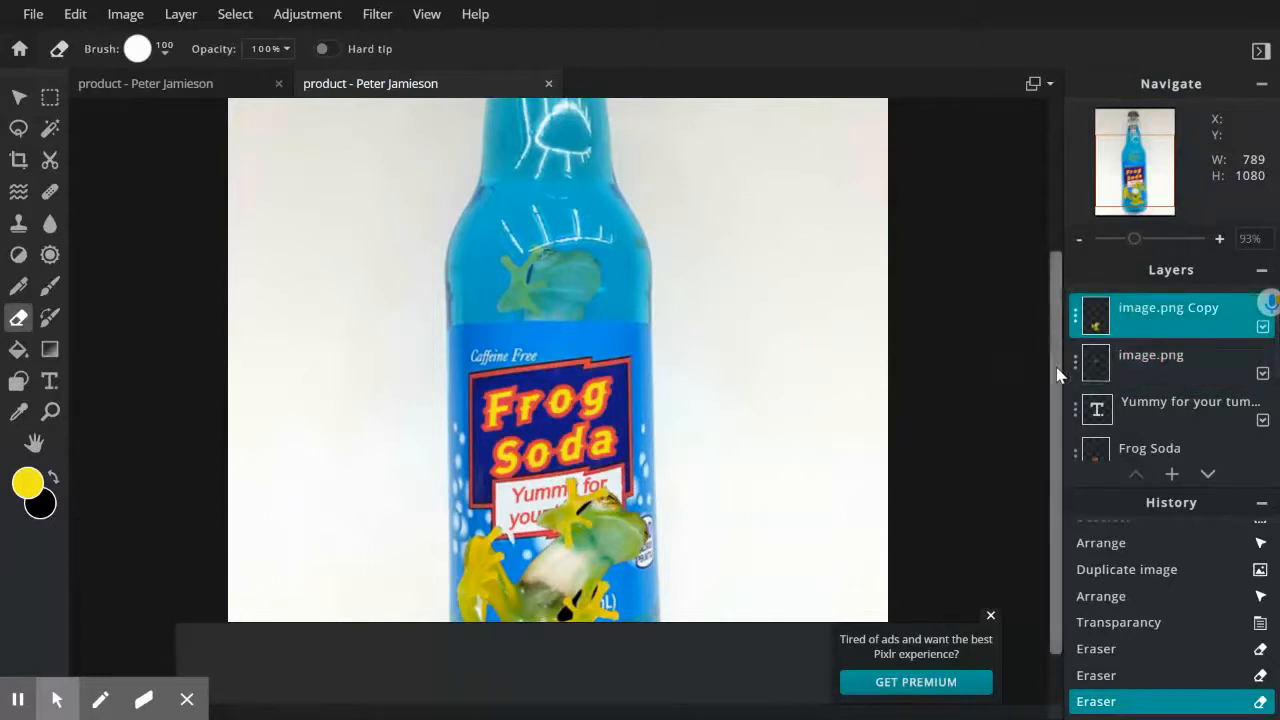
{"action": "mouse_move", "coordinate": [1058, 368]}
{"action": "left_mouse_down"}
{"action": "mouse_move", "coordinate": [1043, 386]}
{"action": "mouse_move", "coordinate": [1046, 470]}
{"action": "left_mouse_up"}
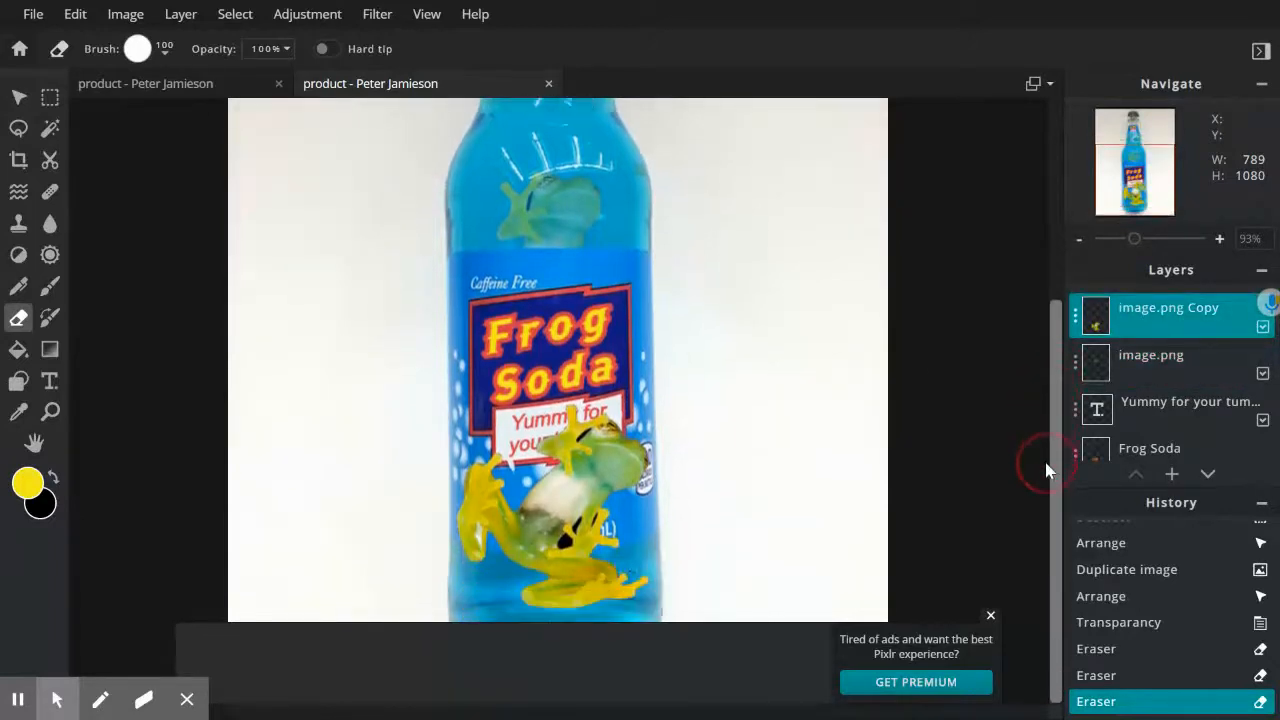
{"action": "left_click", "coordinate": [990, 617]}
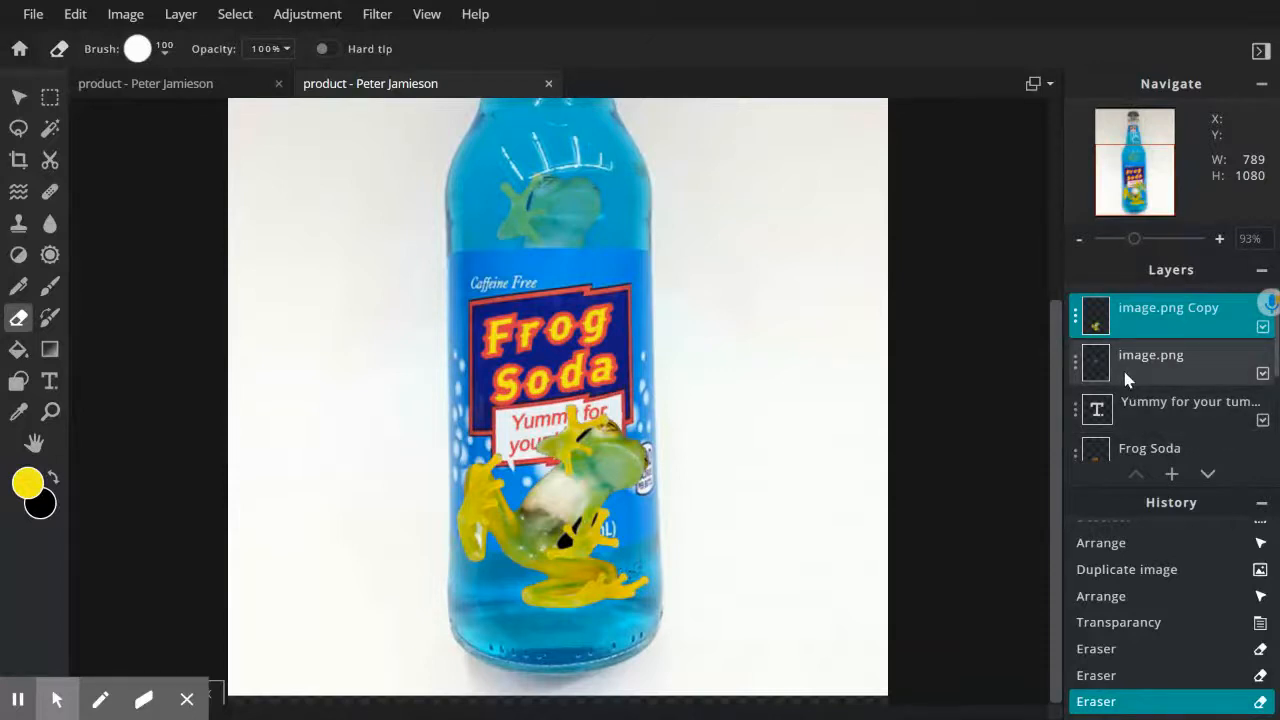
{"action": "double_click", "coordinate": [1146, 357]}
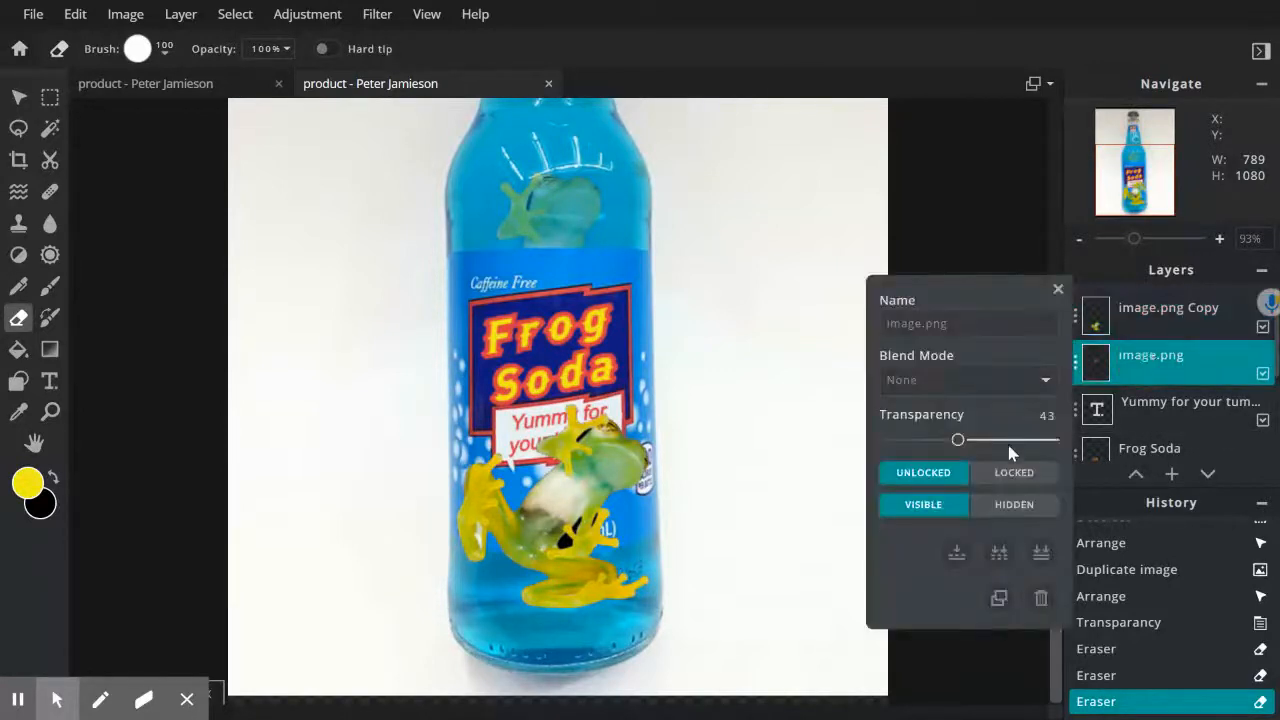
{"action": "left_click_drag", "start_coordinate": [957, 449], "coordinate": [995, 447]}
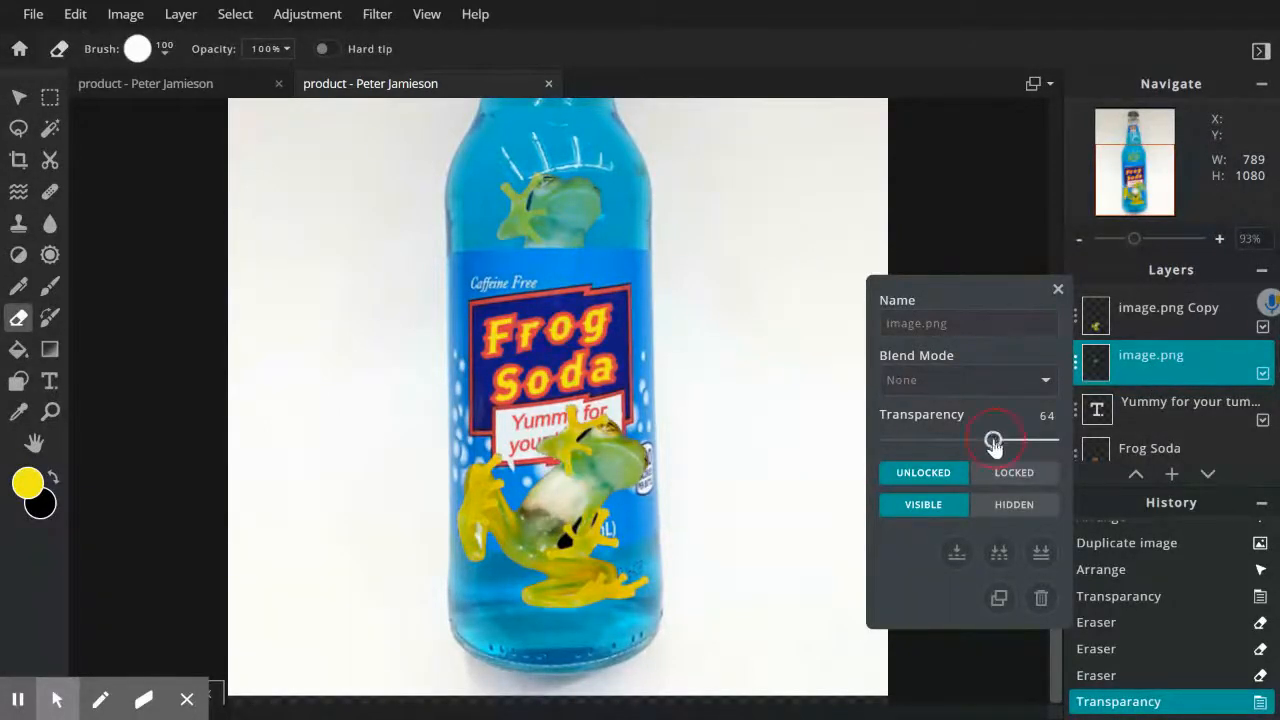
{"action": "left_click_drag", "start_coordinate": [993, 445], "coordinate": [940, 440]}
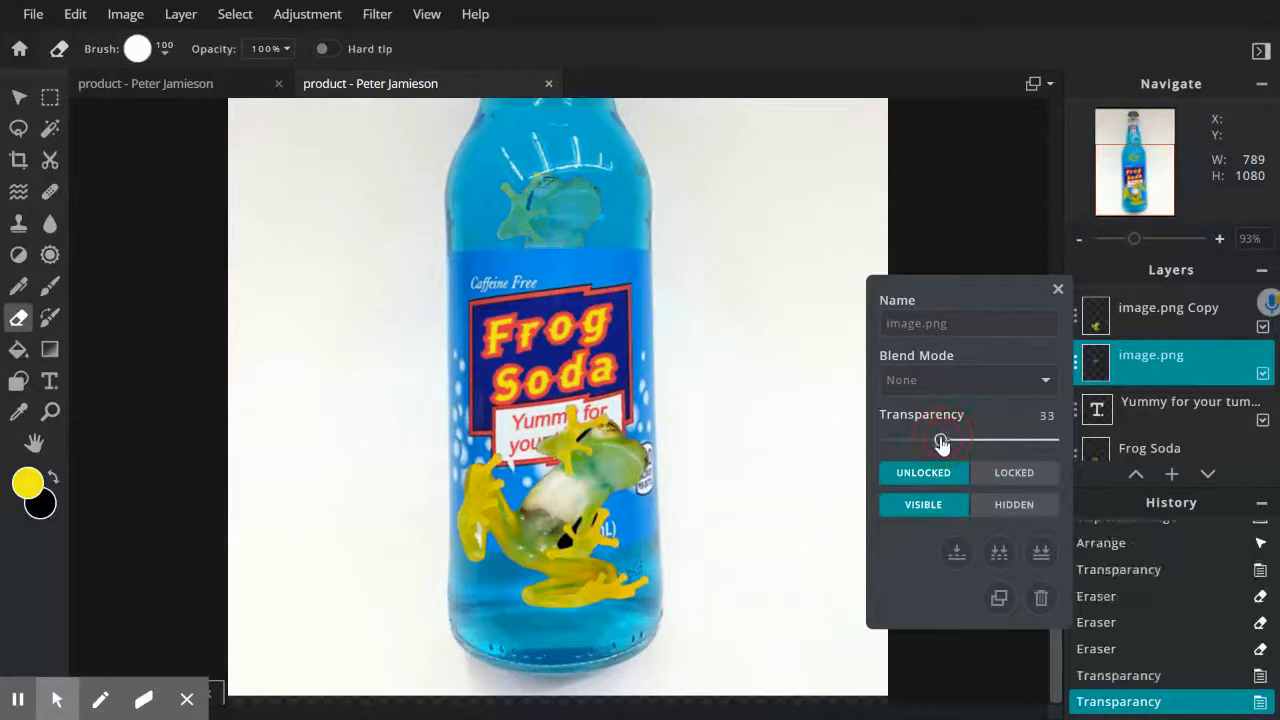
Set the lower frog layer, image.png Copy, to transparency 50 and move it straight up to top 694.
{"action": "left_click", "coordinate": [18, 97]}
{"action": "left_click", "coordinate": [535, 486]}
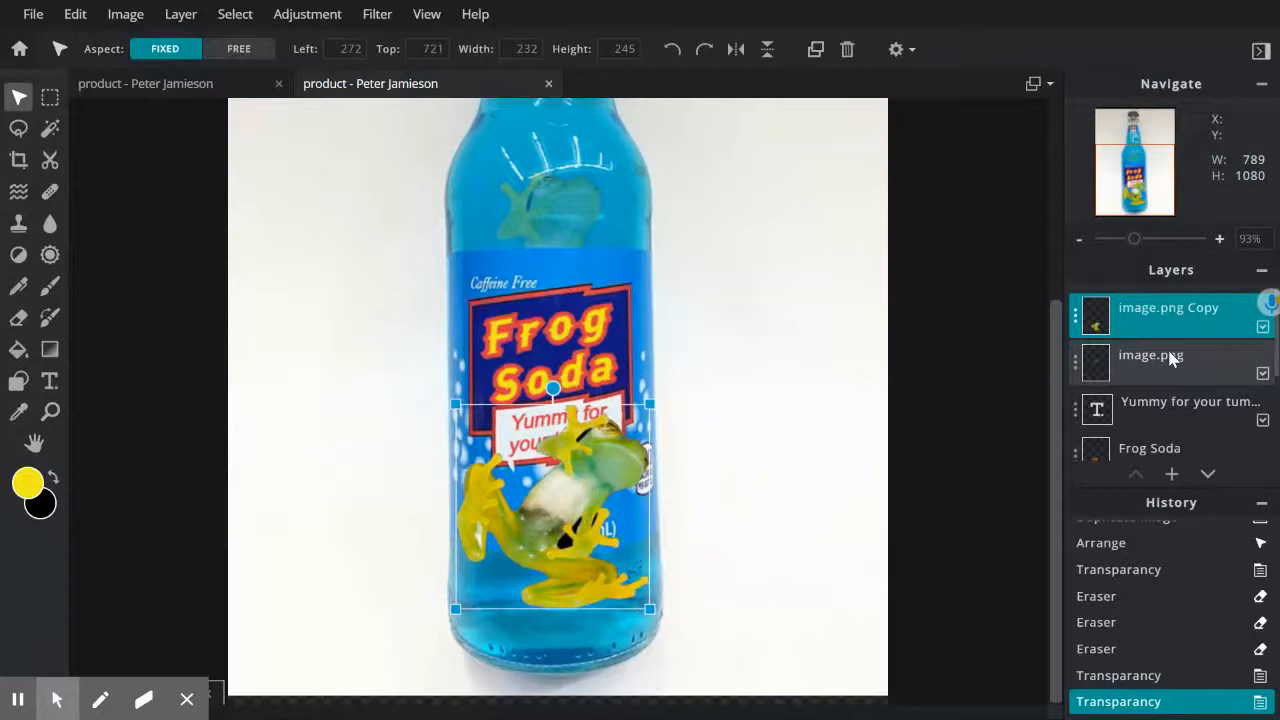
{"action": "left_click", "coordinate": [571, 224]}
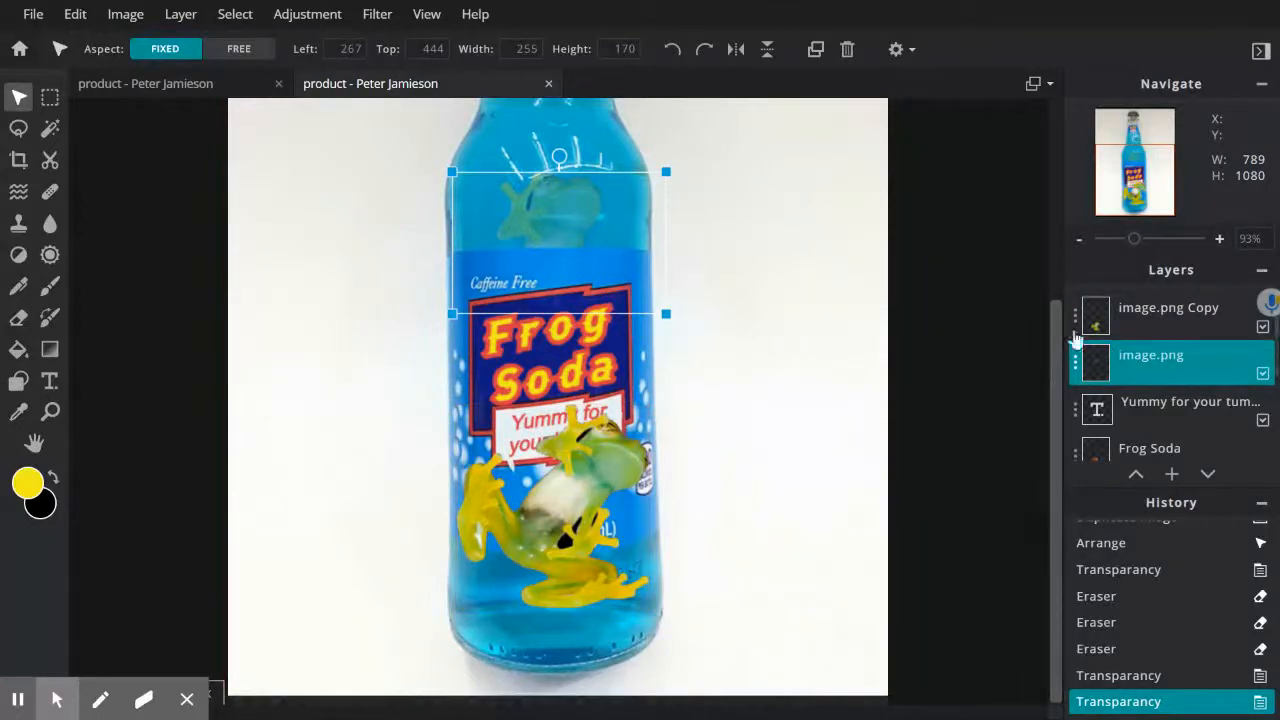
{"action": "left_click", "coordinate": [1123, 314]}
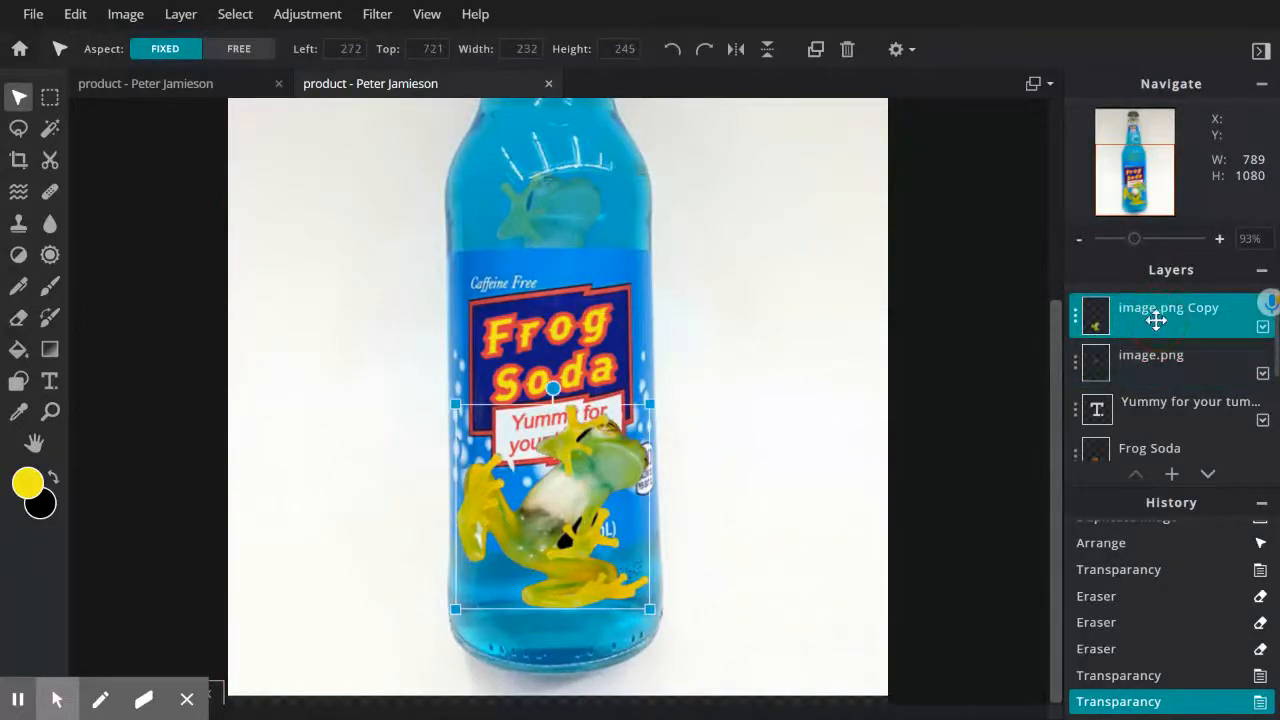
{"action": "left_click", "coordinate": [1156, 319]}
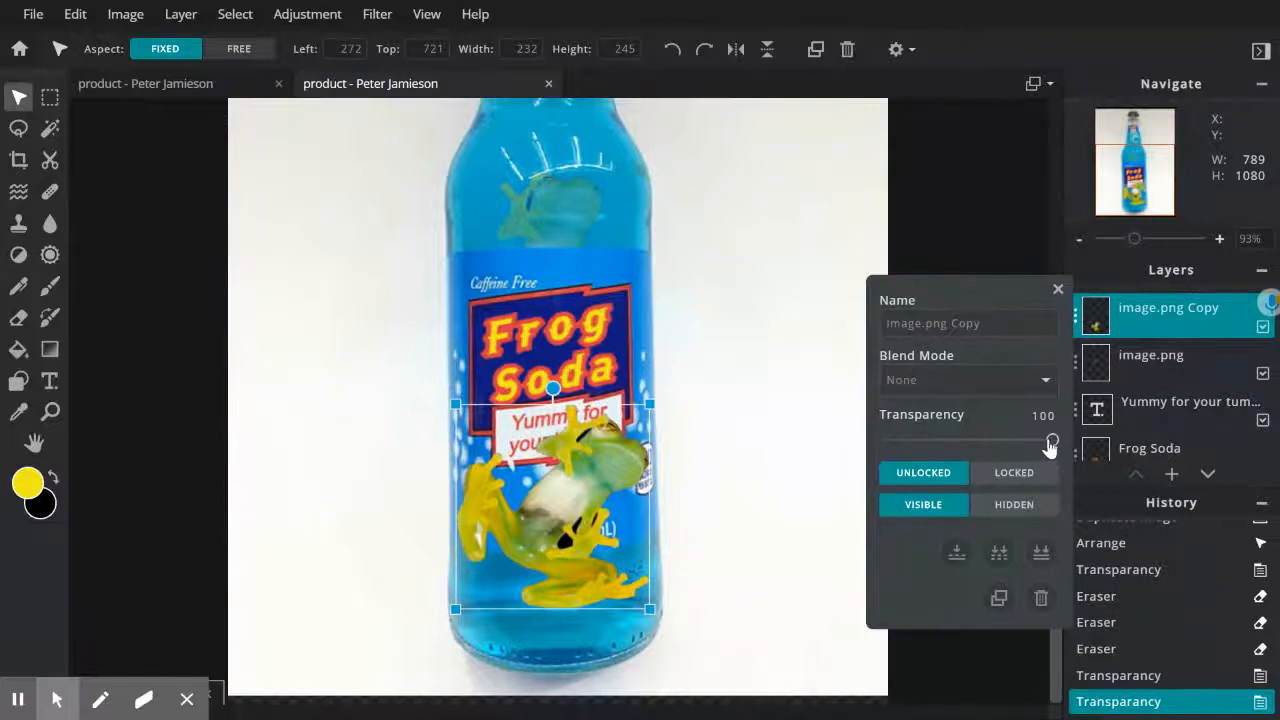
{"action": "left_click_drag", "start_coordinate": [1050, 447], "coordinate": [970, 446]}
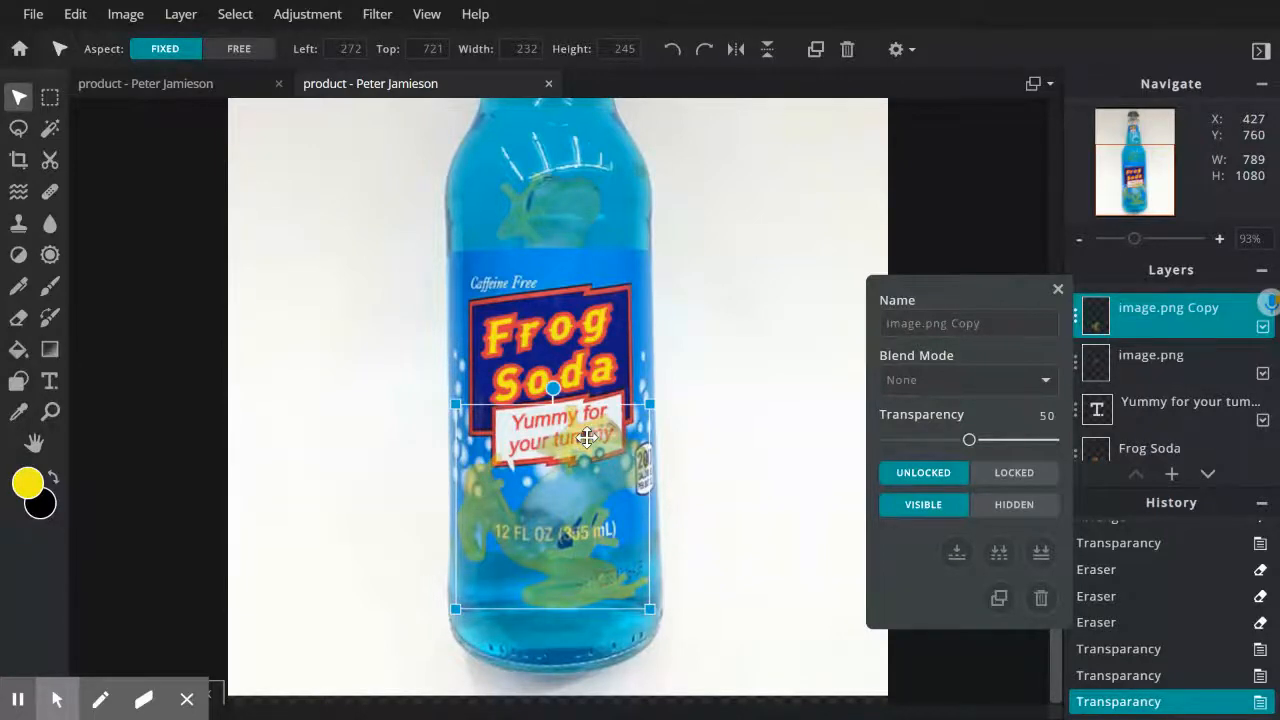
{"action": "scroll", "coordinate": [734, 457], "scroll_direction": "up", "scroll_amount": 3}
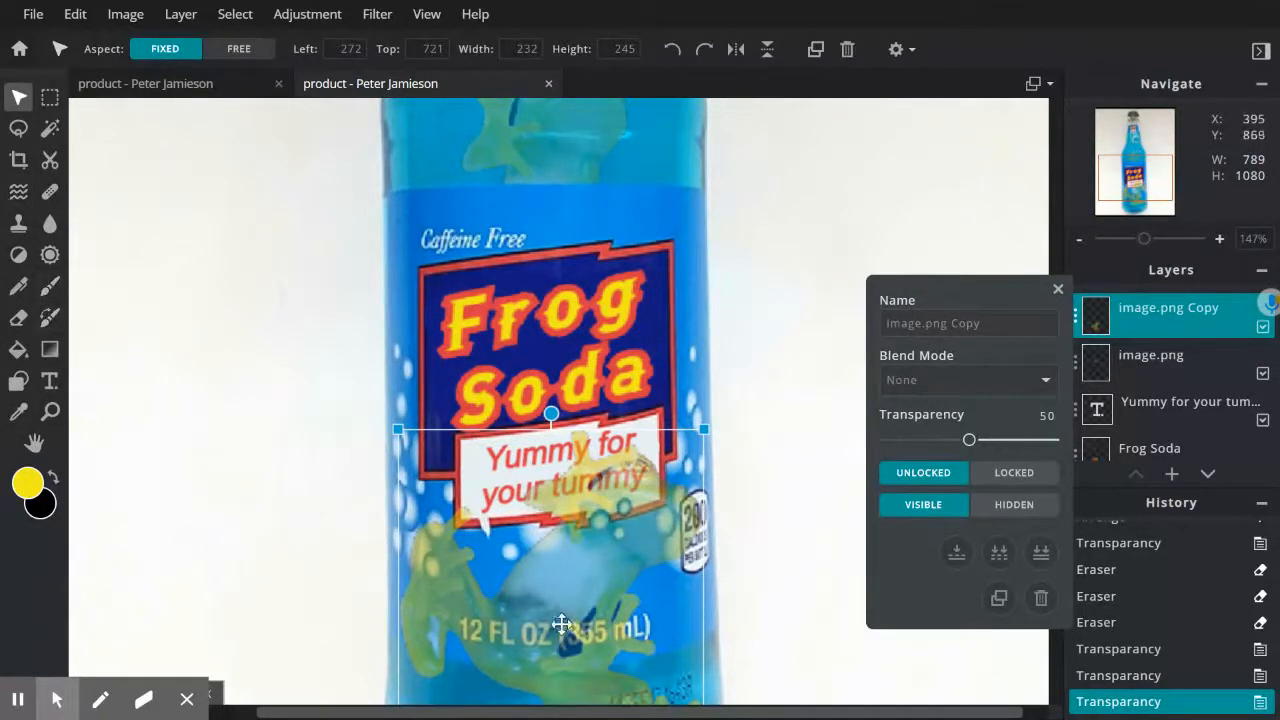
{"action": "left_click_drag", "start_coordinate": [566, 606], "coordinate": [565, 571]}
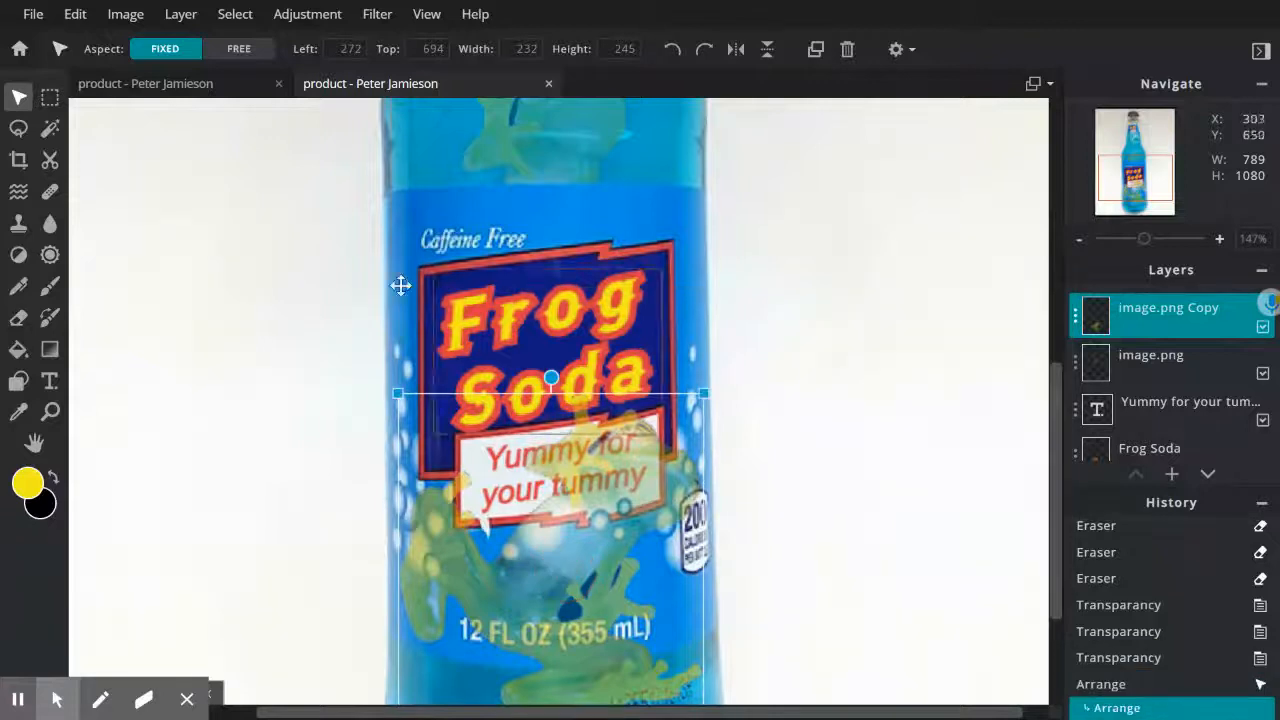
Erase the lower frog where it covers the "Yummy for your tummy" text box, reducing the Eraser brush to 40 px for detail.
{"action": "left_click", "coordinate": [24, 318]}
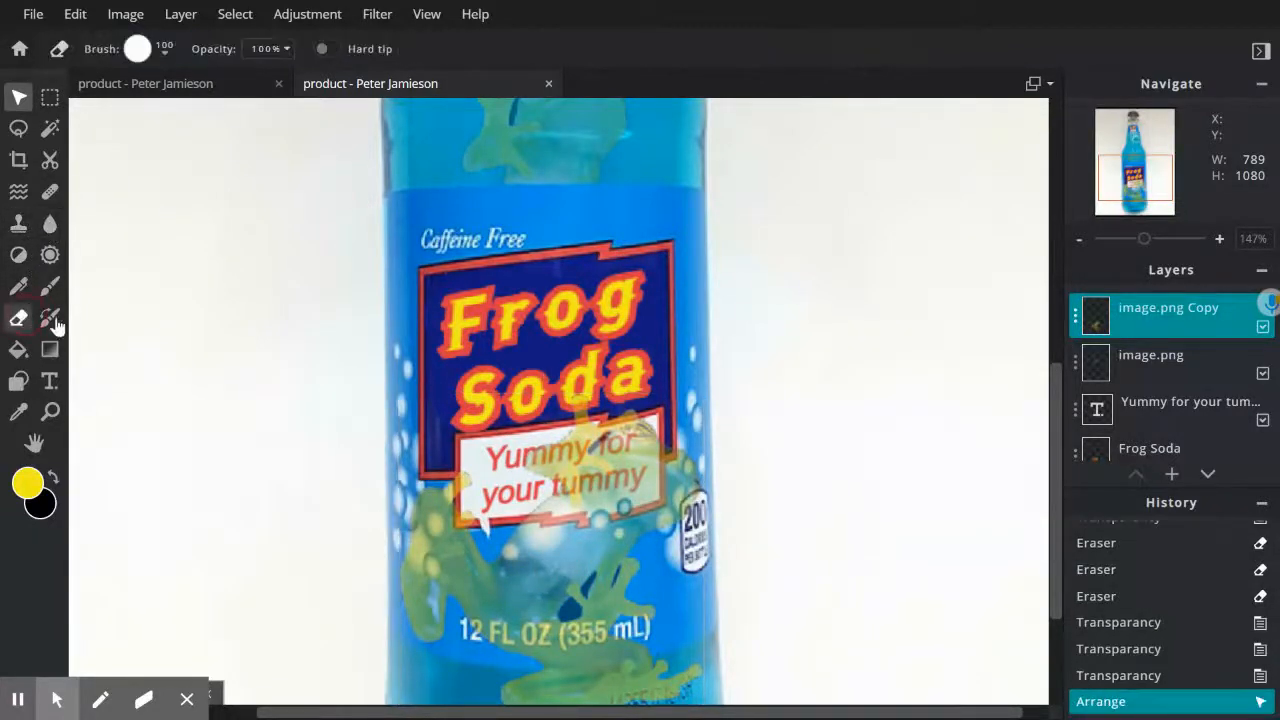
{"action": "left_click", "coordinate": [521, 459]}
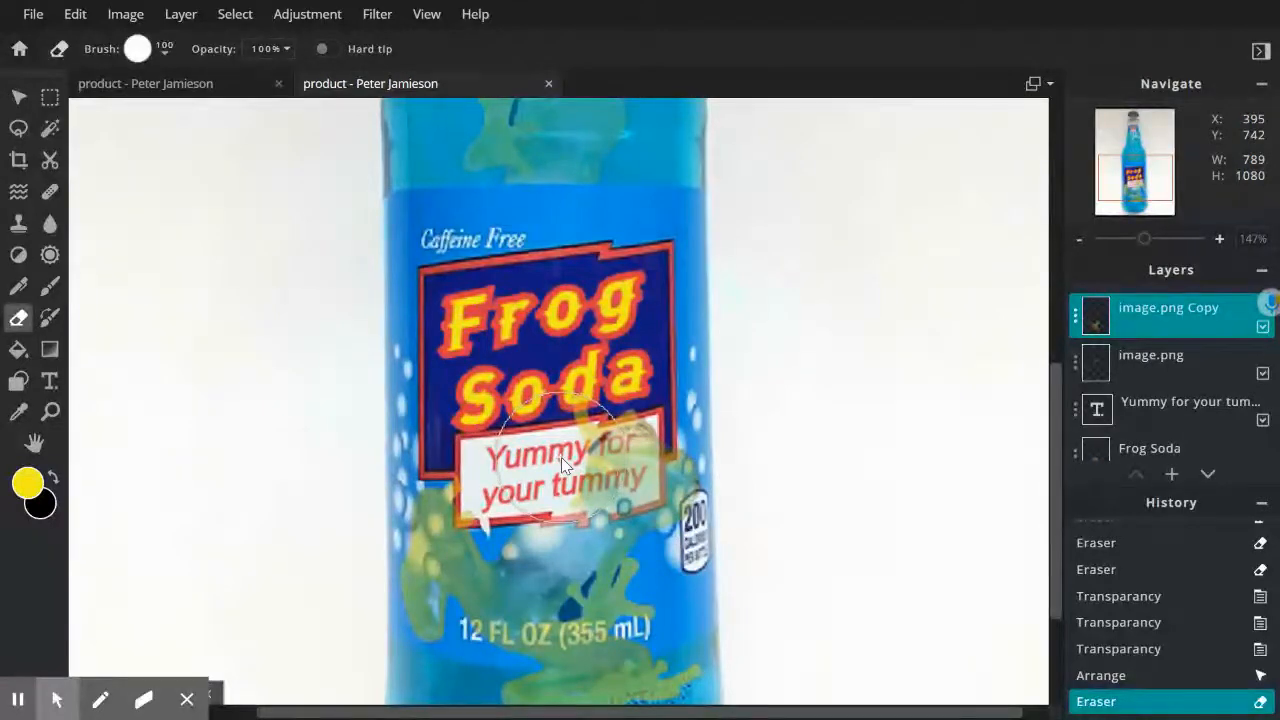
{"action": "key", "text": "bracketleft"}
{"action": "key", "text": "bracketleft"}
{"action": "key", "text": "bracketleft"}
{"action": "key", "text": "bracketleft"}
{"action": "key", "text": "bracketleft"}
{"action": "key", "text": "bracketleft"}
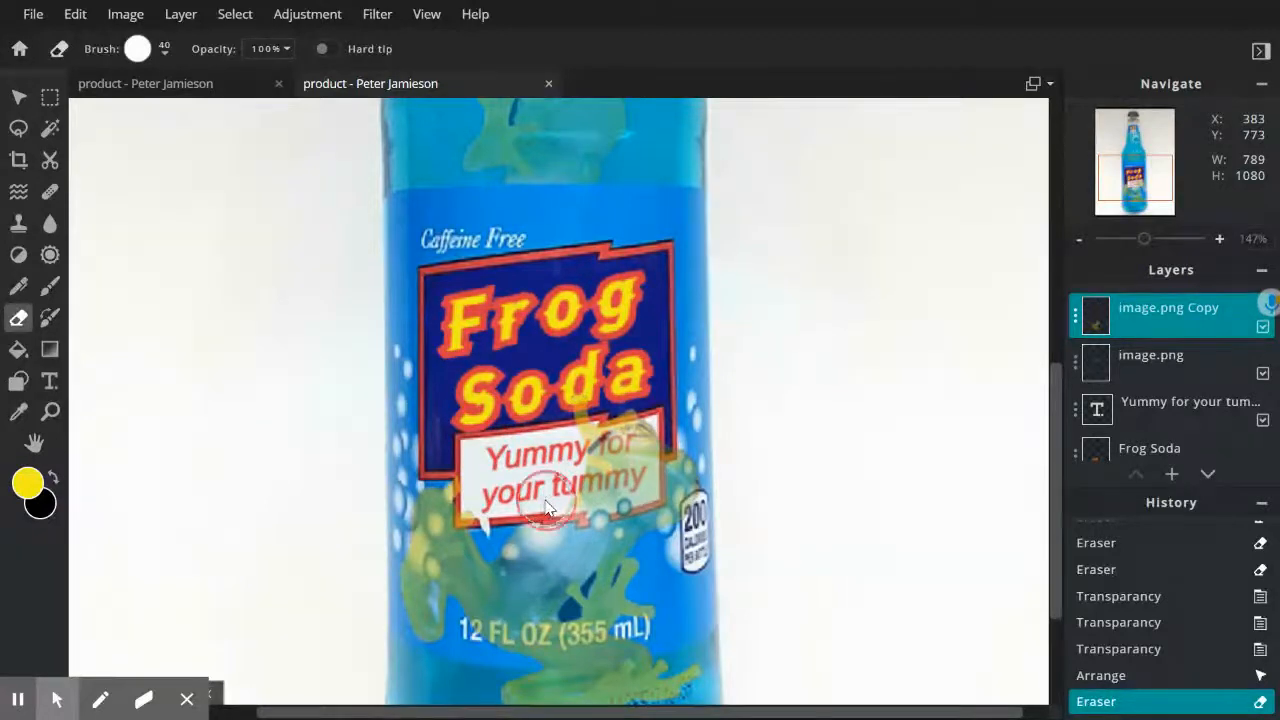
{"action": "left_click", "coordinate": [545, 507]}
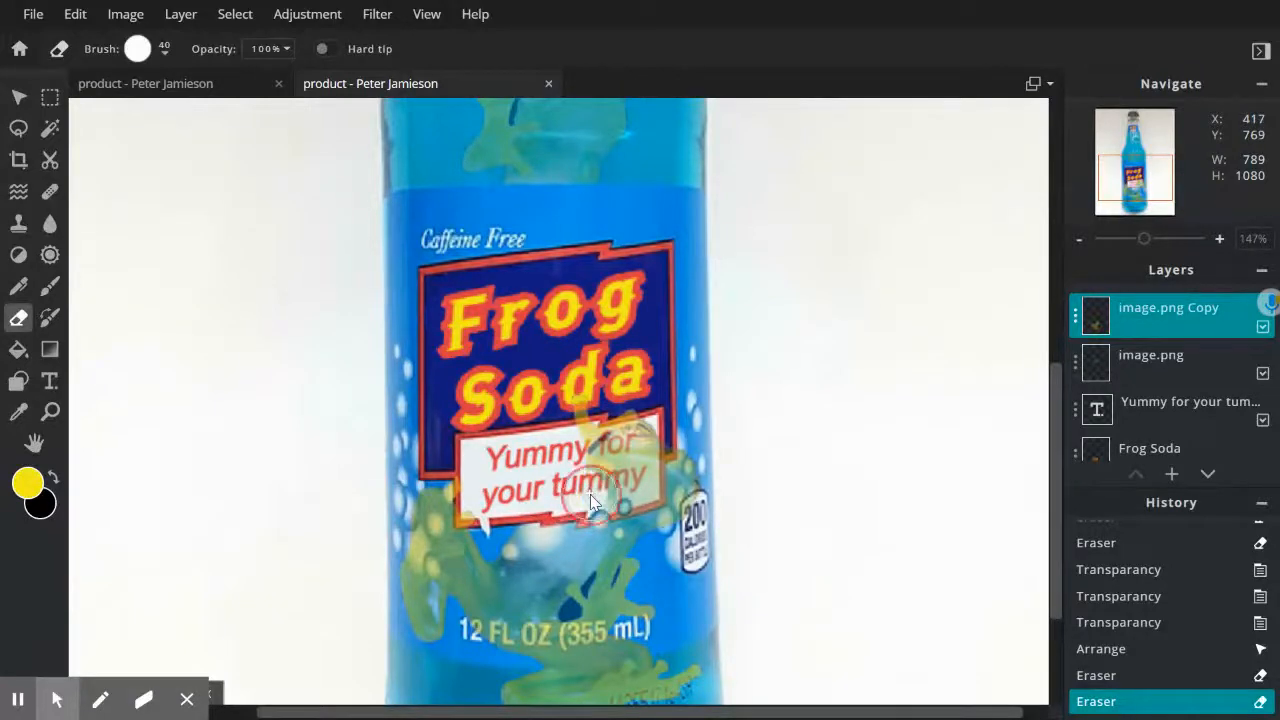
{"action": "left_click", "coordinate": [590, 494]}
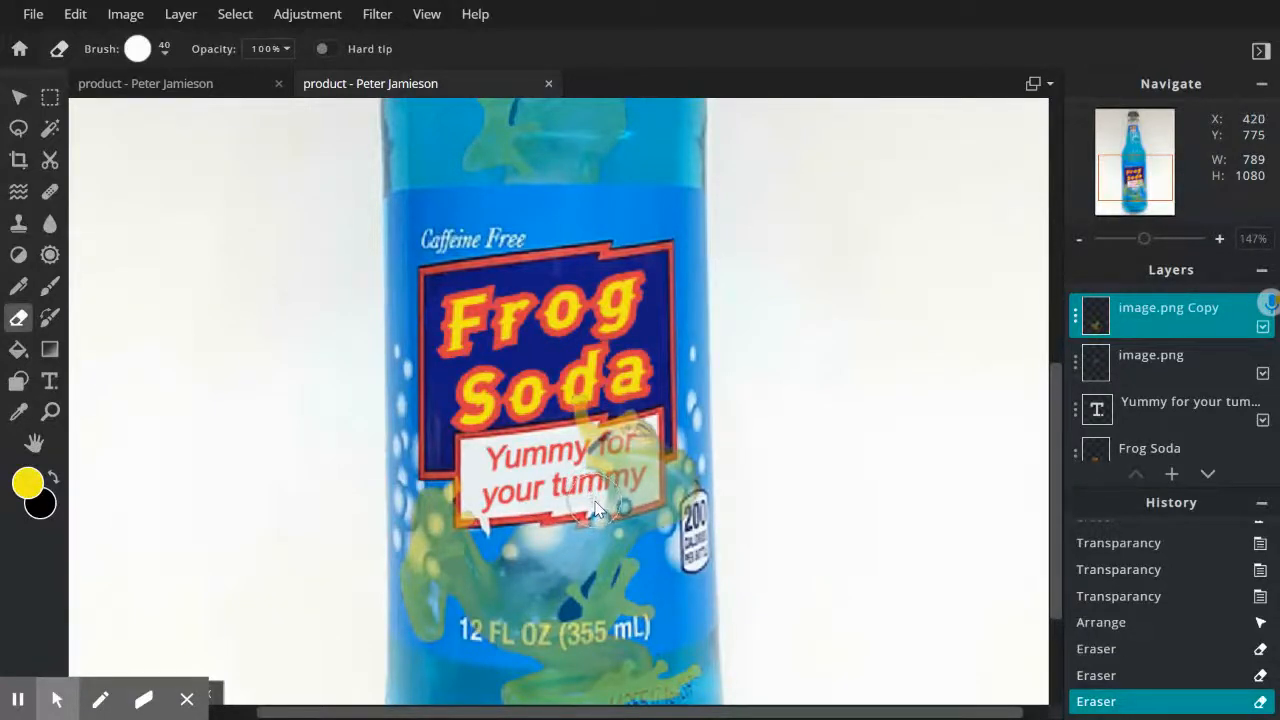
{"action": "left_click", "coordinate": [597, 505]}
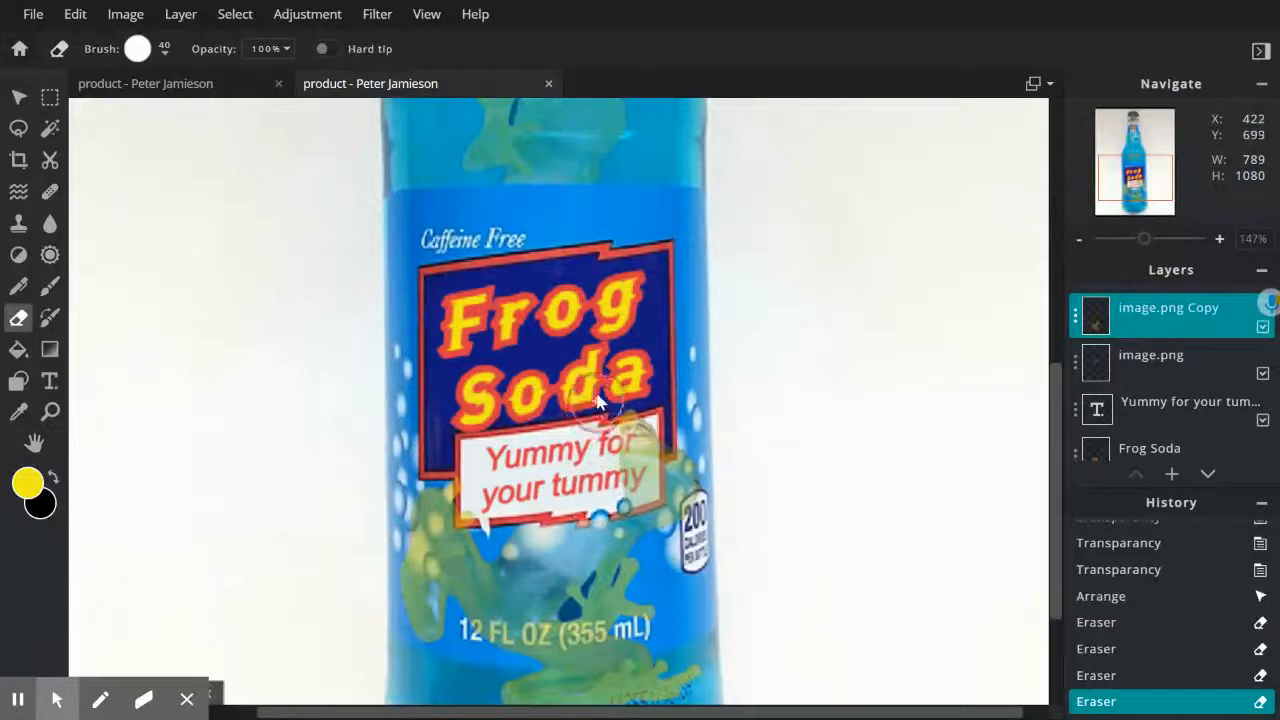
{"action": "left_click_drag", "start_coordinate": [620, 446], "coordinate": [646, 445]}
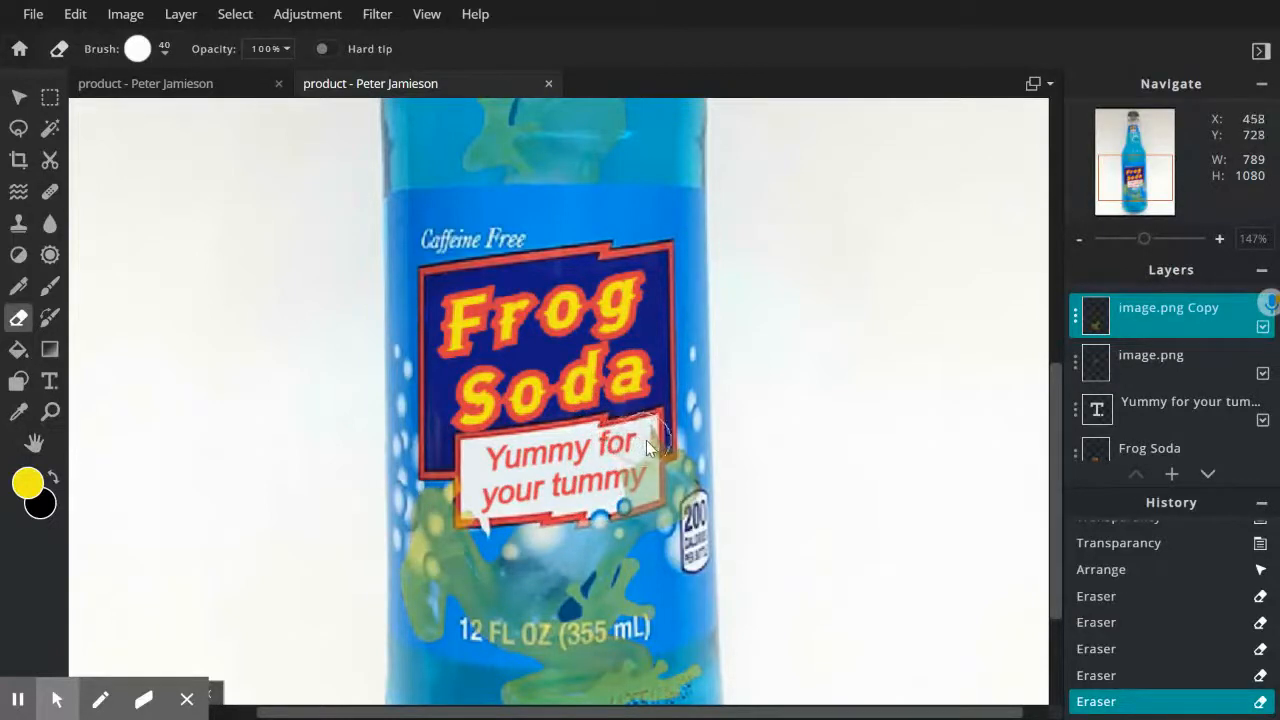
{"action": "left_click", "coordinate": [649, 446]}
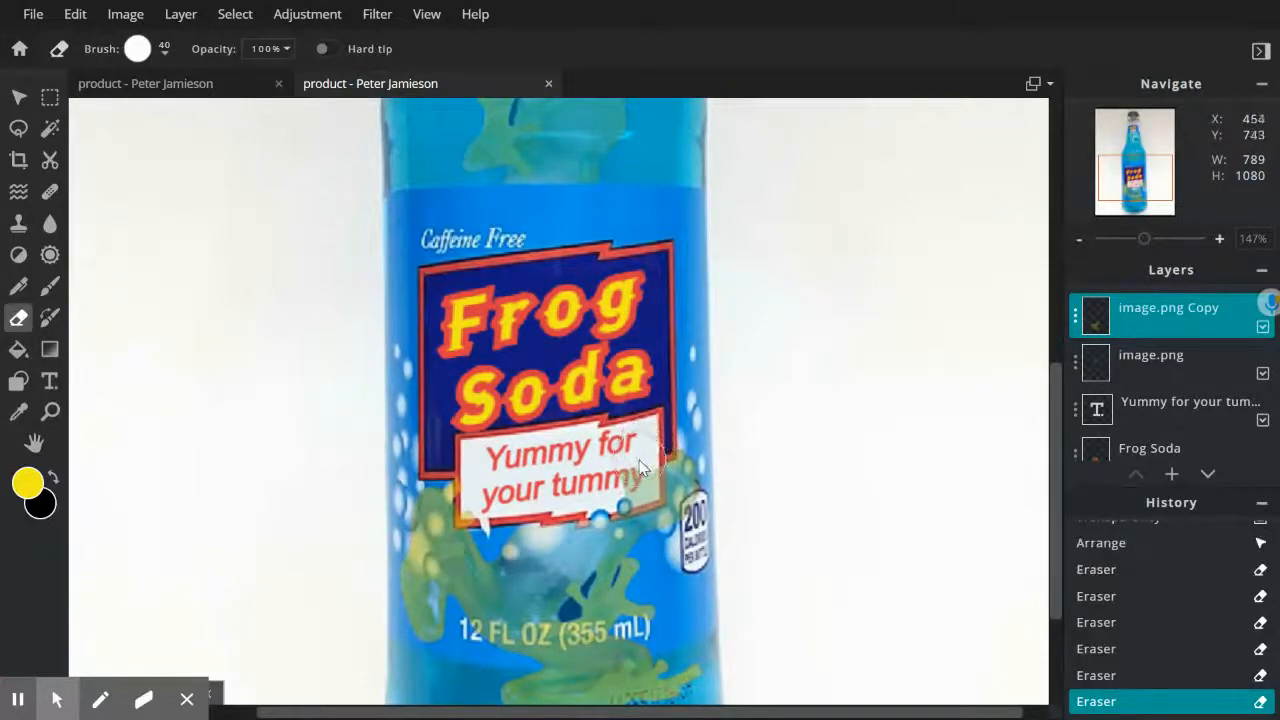
{"action": "left_click", "coordinate": [637, 463]}
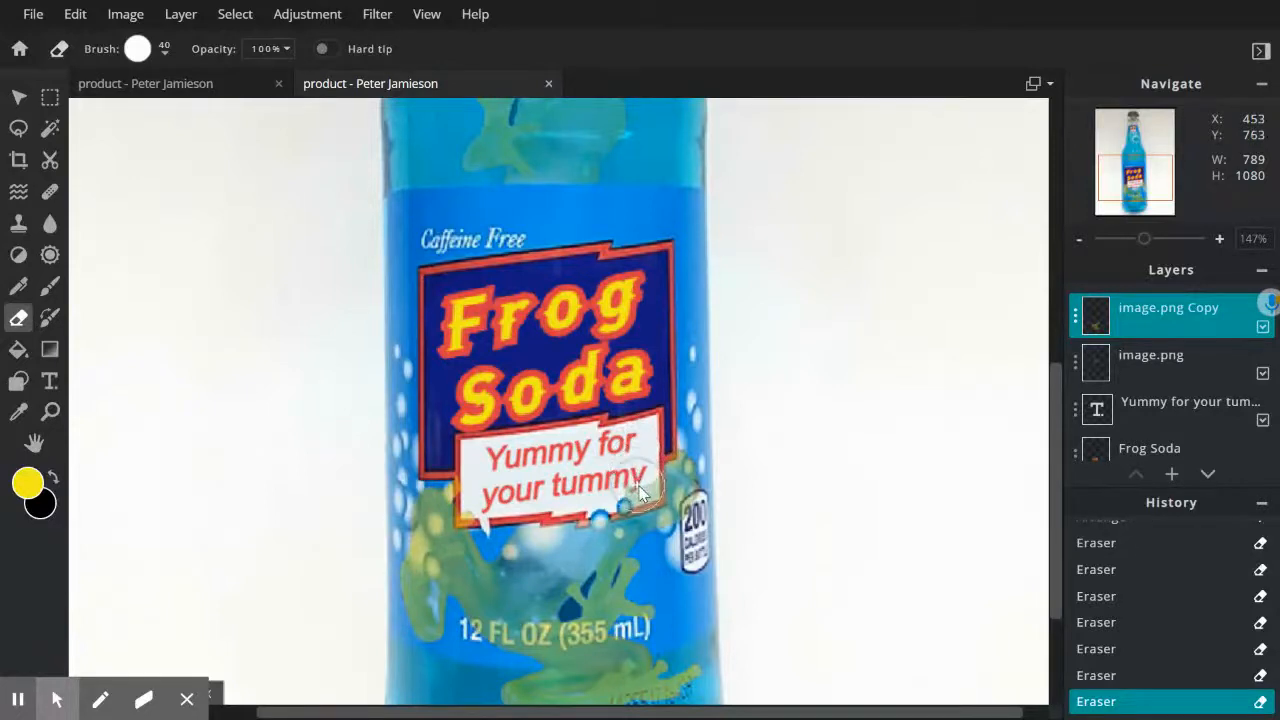
{"action": "left_click", "coordinate": [630, 491]}
Erase the lower frog along the border of the "Yummy for your tummy" box using a square 30 px Eraser brush, reduced to 10 px.
{"action": "left_click", "coordinate": [138, 49]}
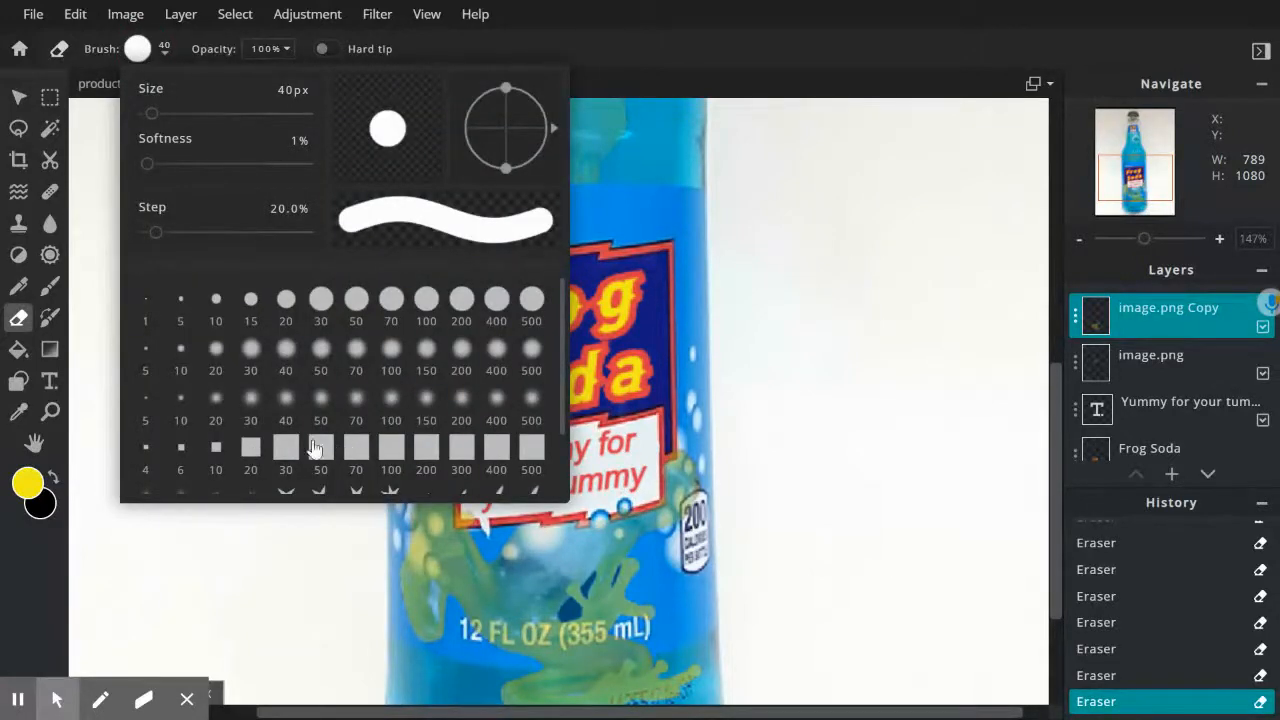
{"action": "left_click", "coordinate": [287, 452]}
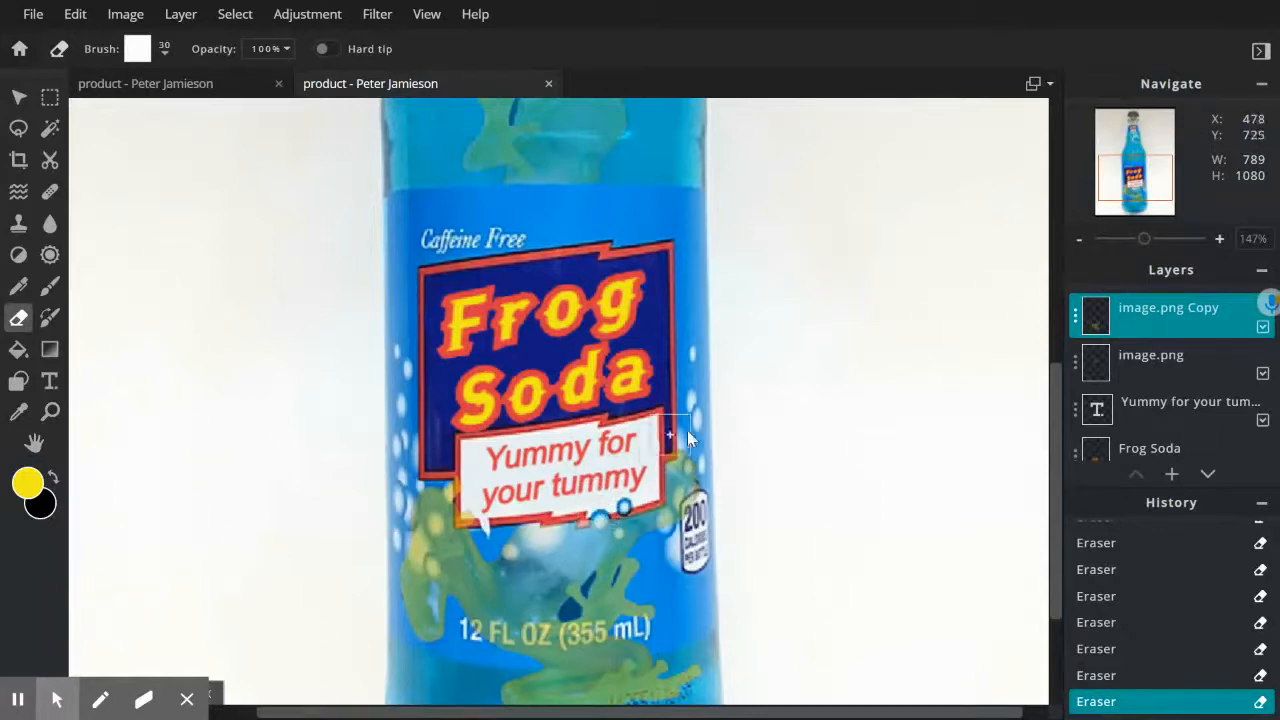
{"action": "key", "text": "bracketleft"}
{"action": "key", "text": "bracketleft"}
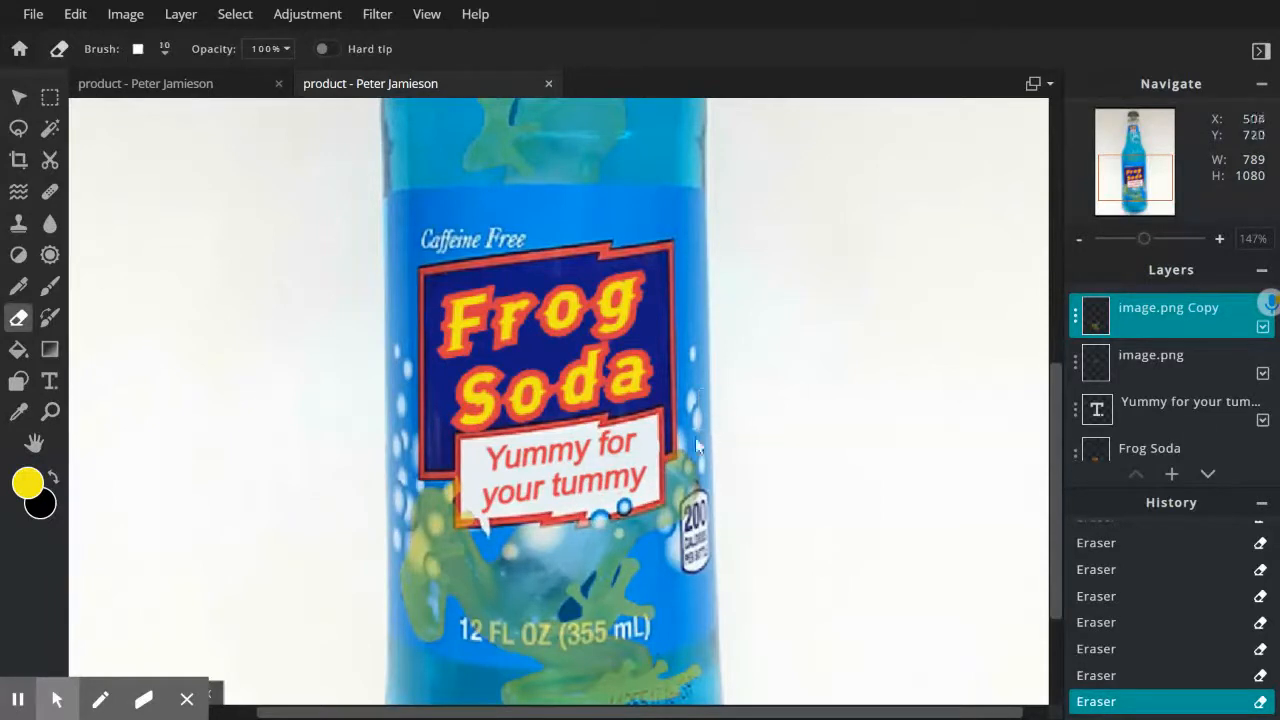
{"action": "left_click_drag", "start_coordinate": [587, 517], "coordinate": [600, 519]}
{"action": "left_click", "coordinate": [600, 519]}
Erase the lower frog over the label's bubbles using a hard round 20 px Eraser brush, varying its size between 11 and 21 px.
{"action": "left_click", "coordinate": [142, 48]}
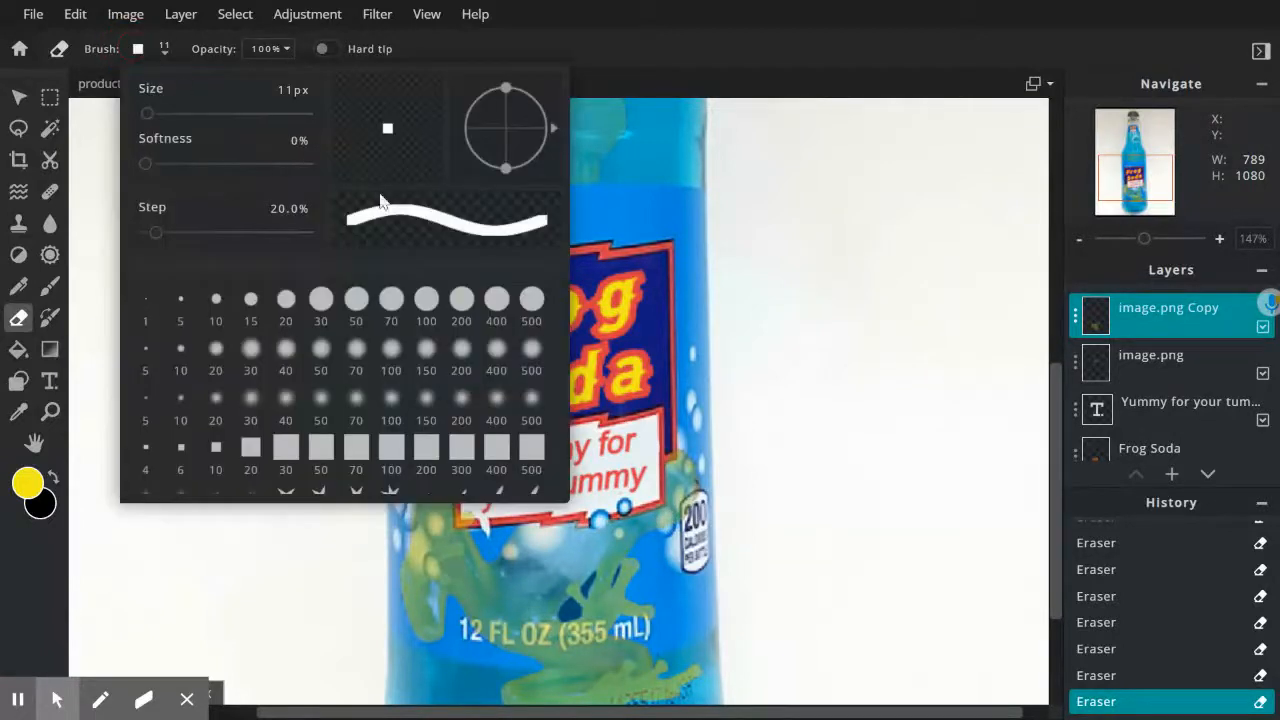
{"action": "left_click", "coordinate": [286, 298]}
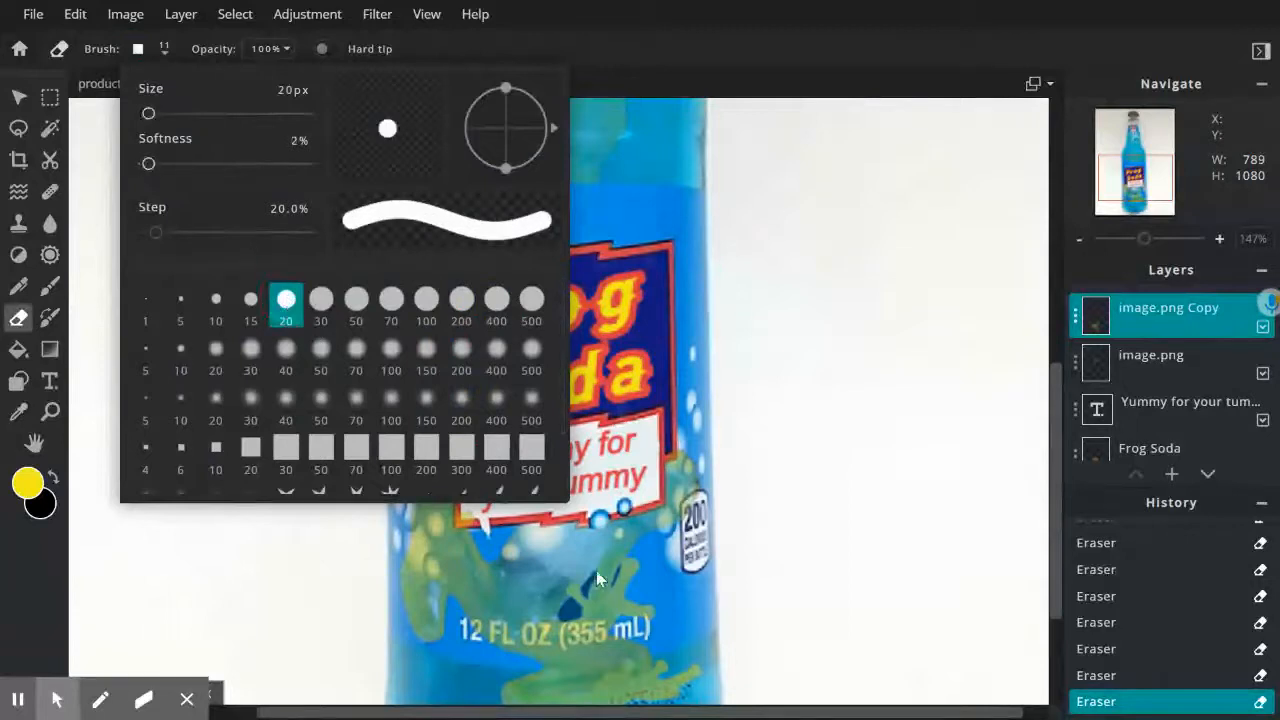
{"action": "left_click", "coordinate": [831, 449]}
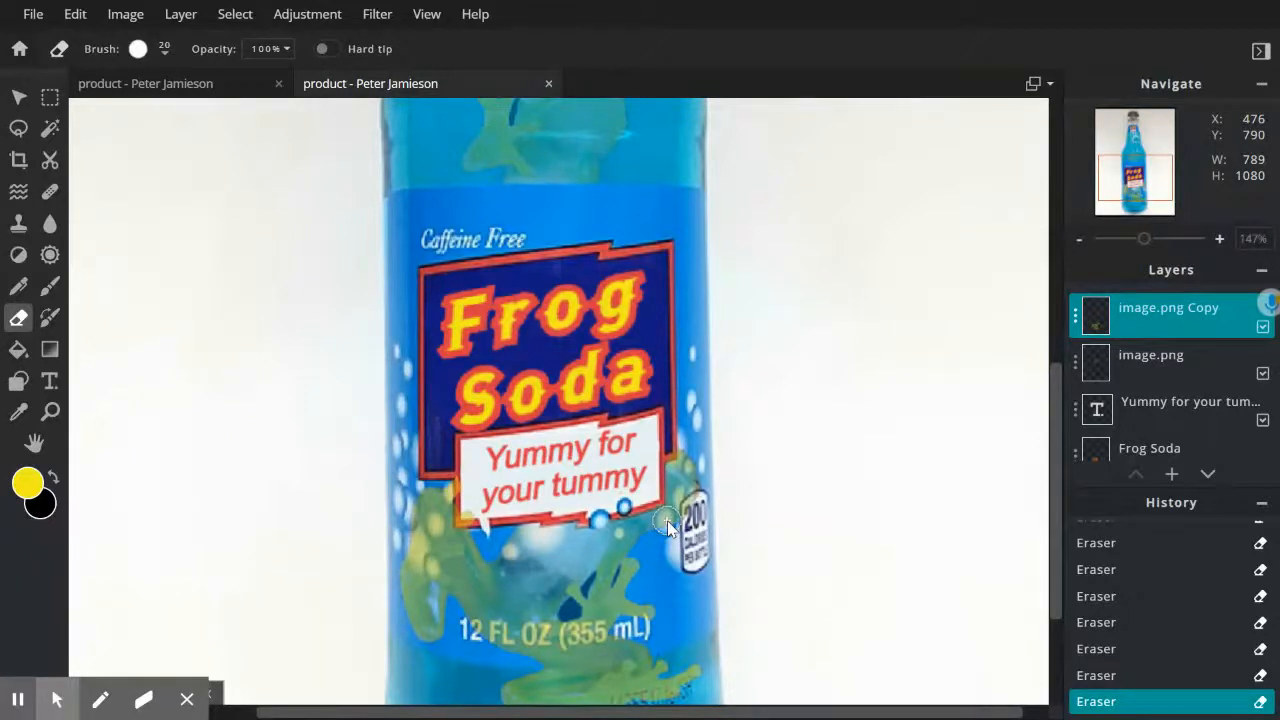
{"action": "key", "text": "["}
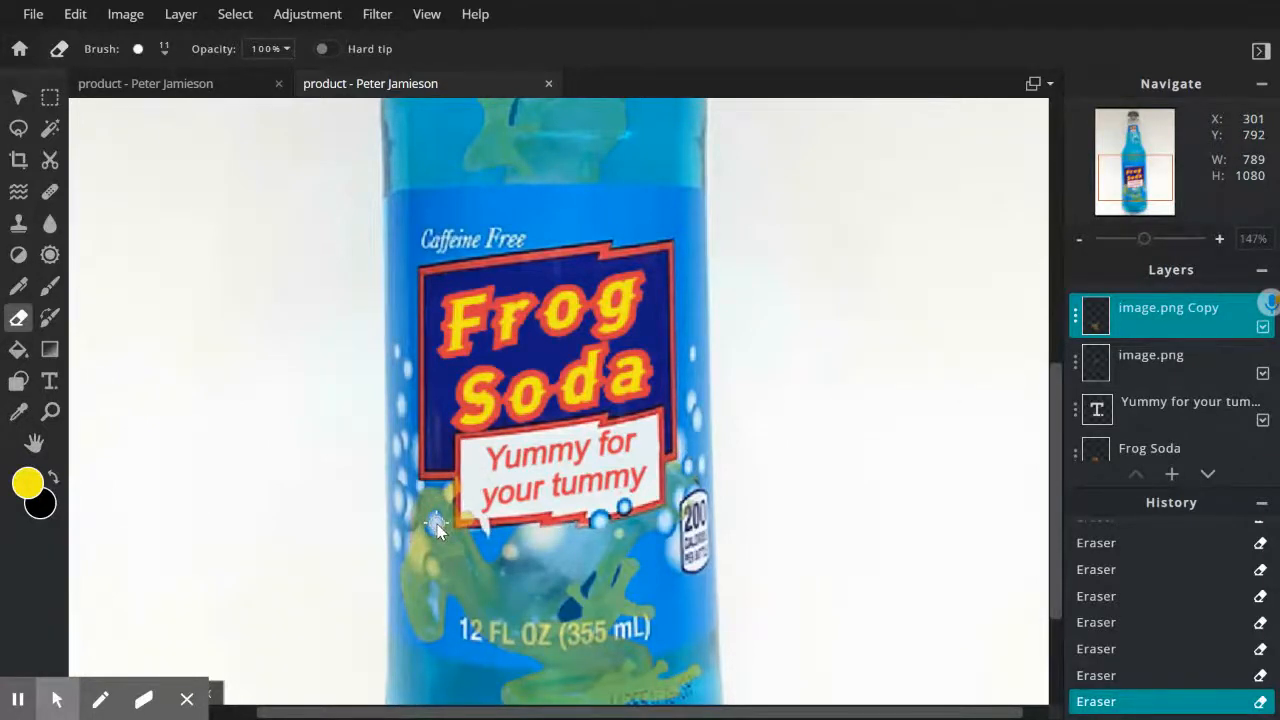
{"action": "key", "text": "bracketright"}
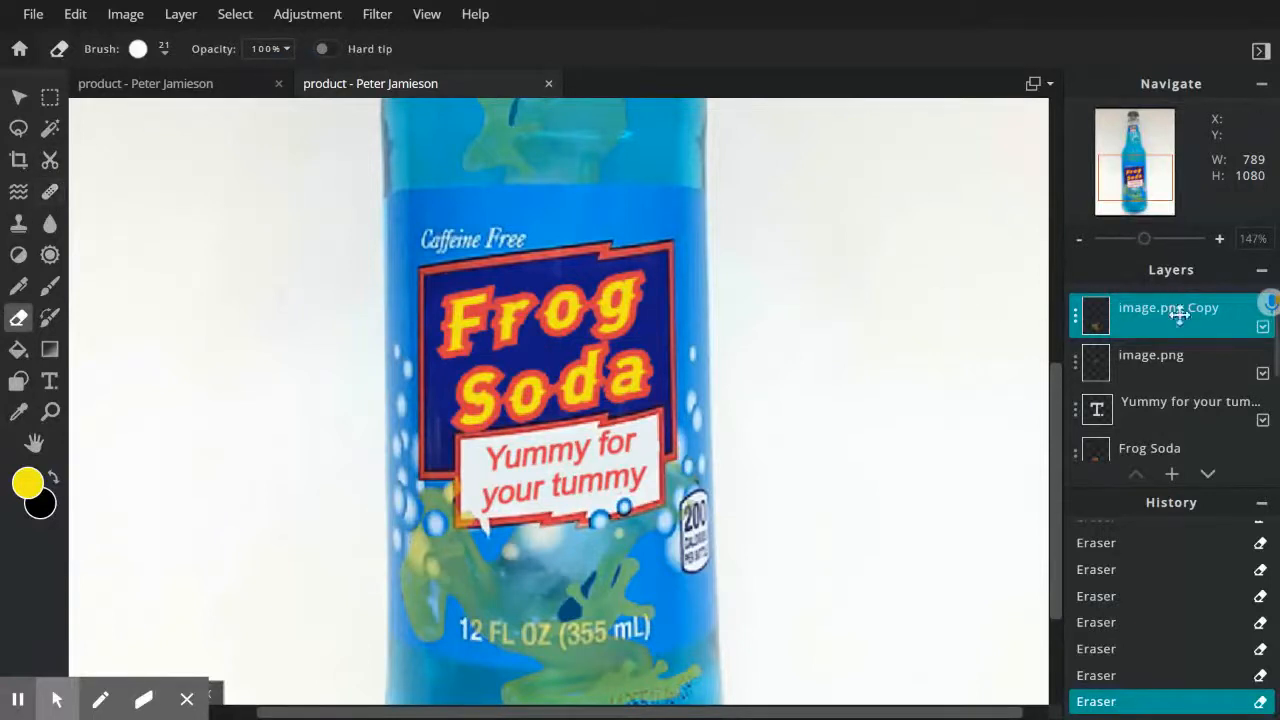
Make the bottle photo layer, image.png Copy, active with the Magic Wand tool and dismiss the advertisement.
{"action": "scroll", "coordinate": [1166, 405], "scroll_direction": "down", "scroll_amount": 2}
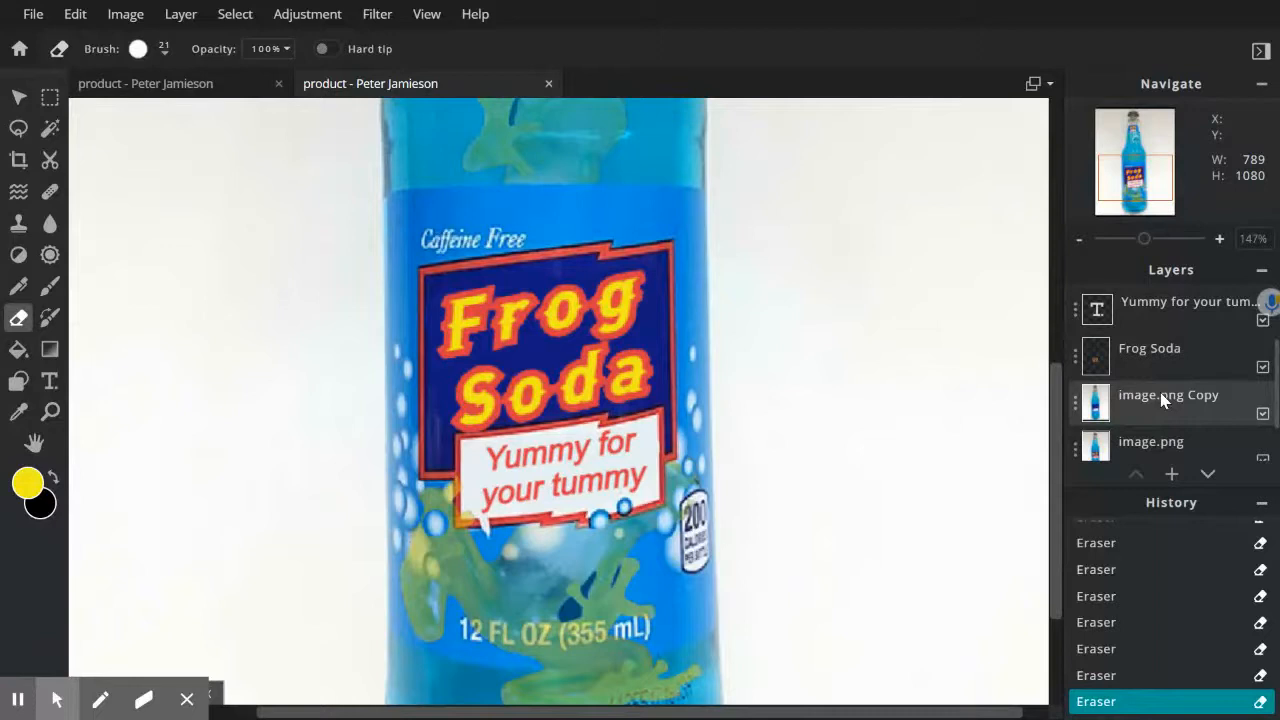
{"action": "left_click", "coordinate": [1160, 398]}
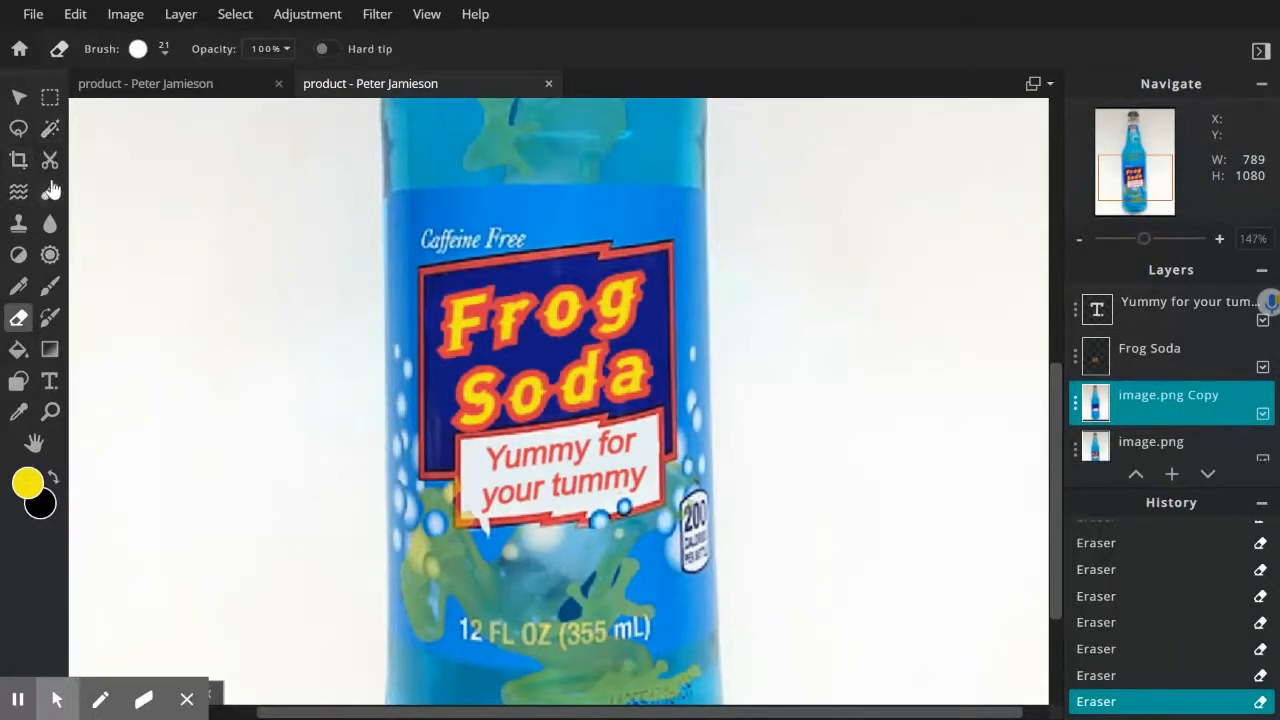
{"action": "left_click", "coordinate": [50, 128]}
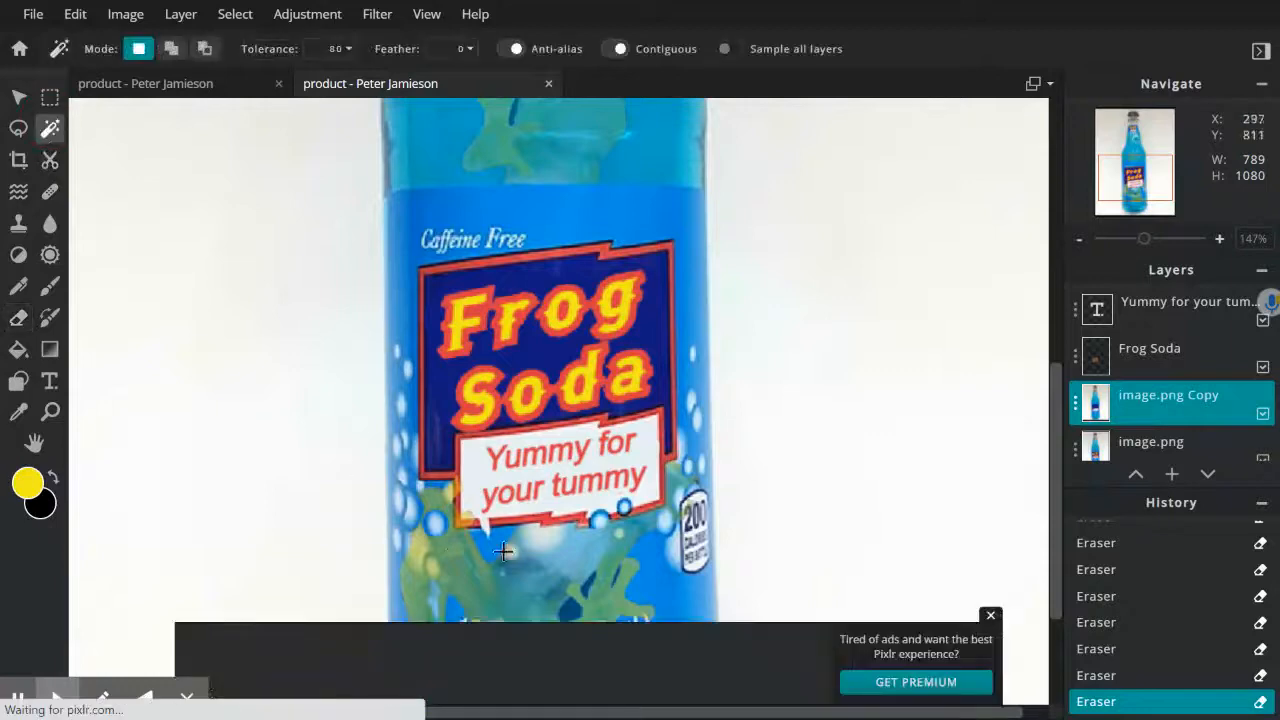
{"action": "left_click", "coordinate": [990, 615]}
{"action": "scroll", "coordinate": [705, 614], "scroll_direction": "up", "scroll_amount": 2}
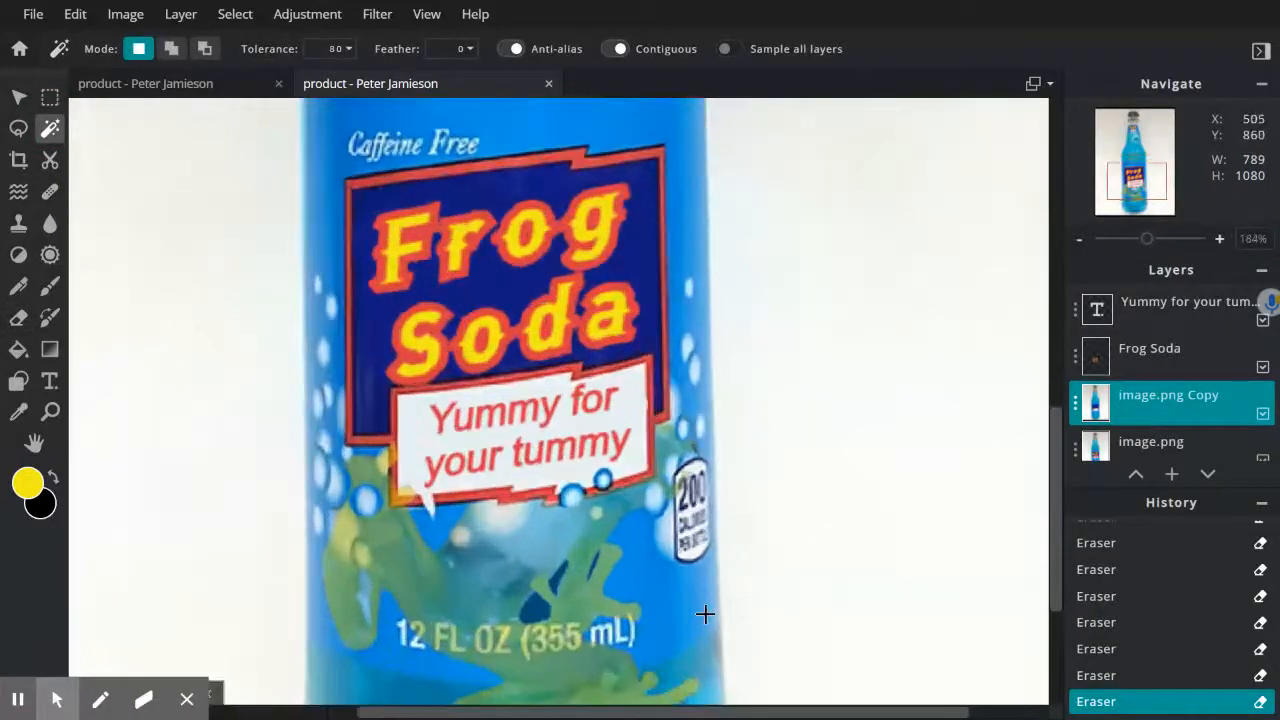
{"action": "scroll", "coordinate": [705, 614], "scroll_direction": "up", "scroll_amount": 1}
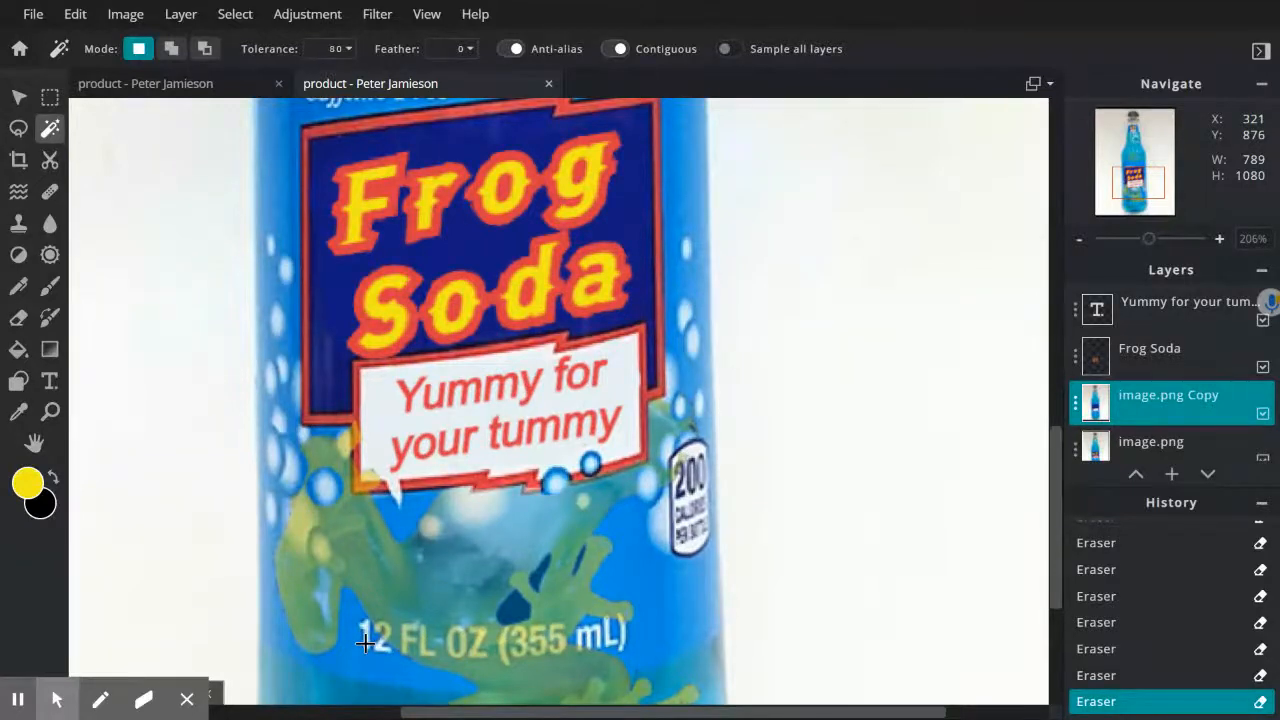
Try to select the "12 FL OZ (355 mL)" lettering with the wand adding to the selection at tolerance 80.
{"action": "left_click", "coordinate": [172, 52]}
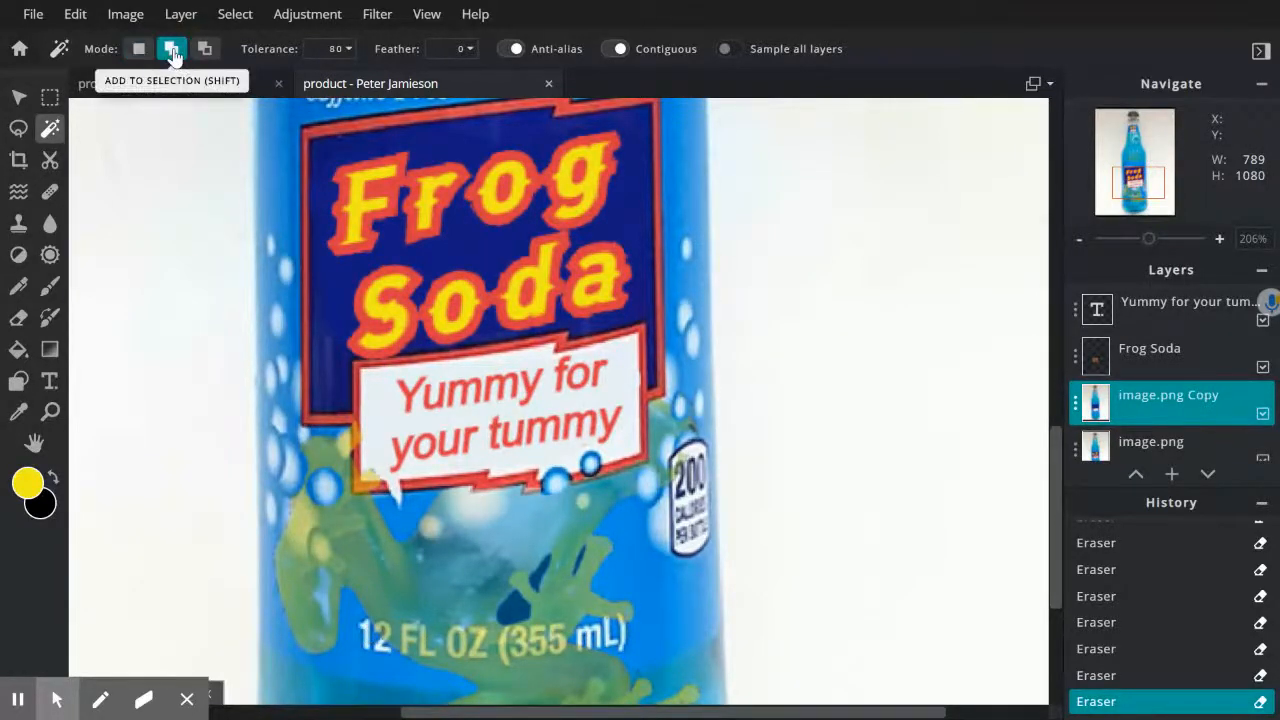
{"action": "left_click", "coordinate": [365, 638]}
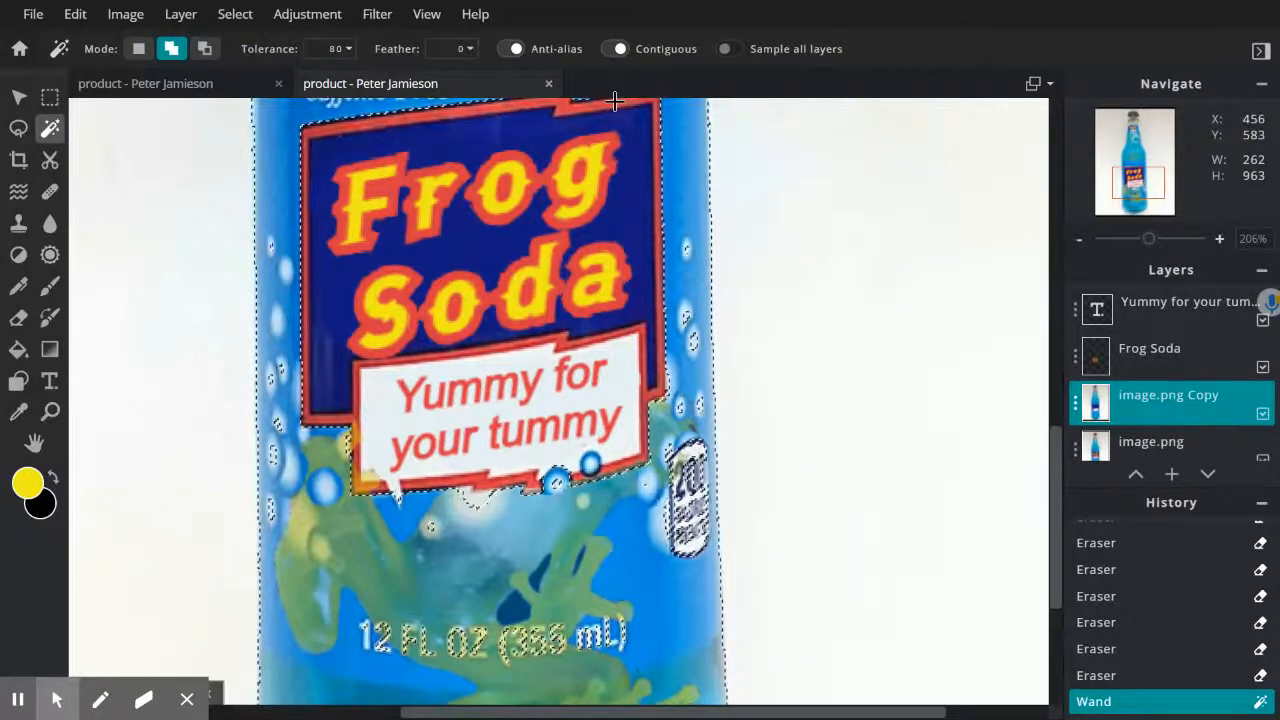
{"action": "key", "text": "ctrl+z"}
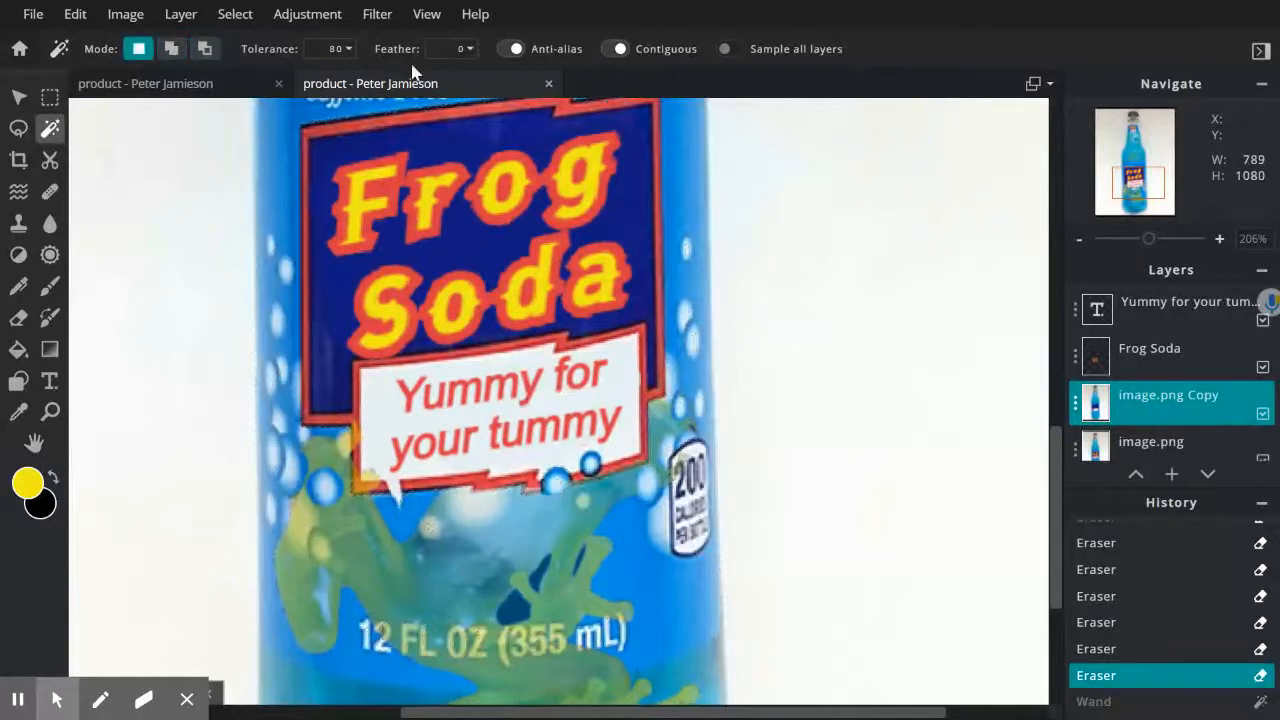
Set the wand tolerance to 31 and select the "12 FL OZ (355 mL)" lettering character by character, adding each to the selection.
{"action": "left_click", "coordinate": [349, 49]}
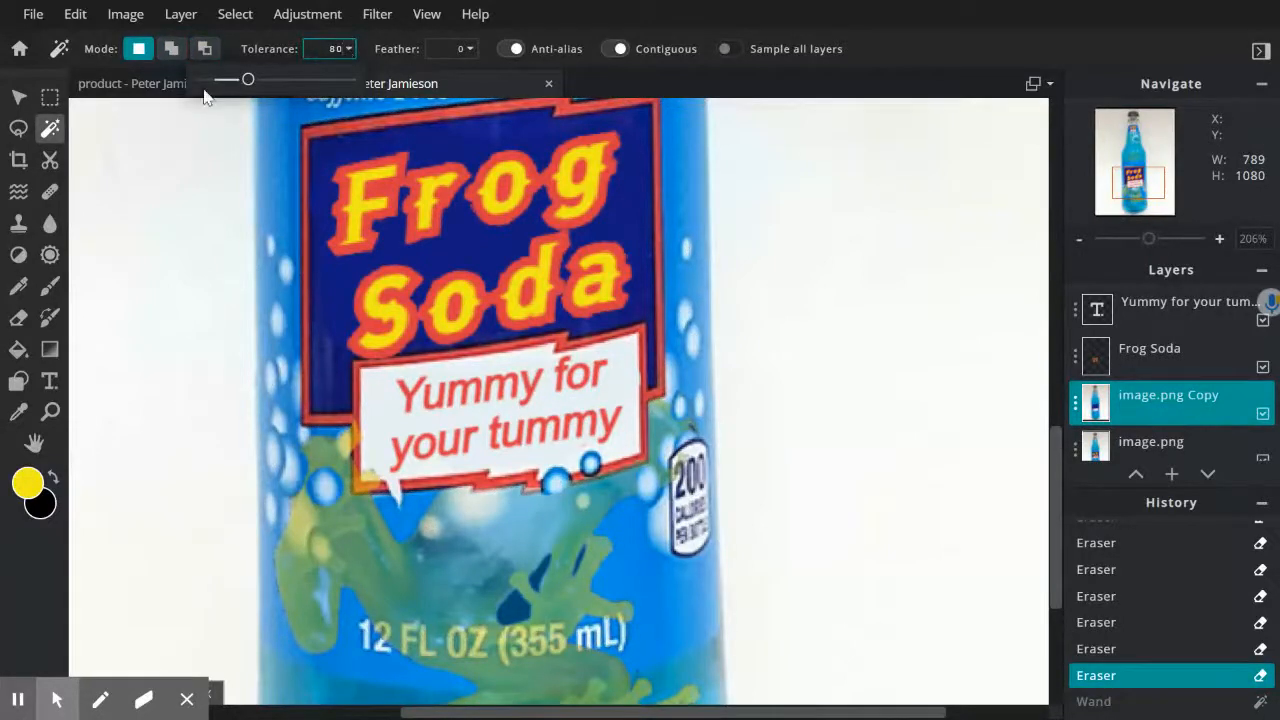
{"action": "left_click_drag", "start_coordinate": [248, 80], "coordinate": [219, 80]}
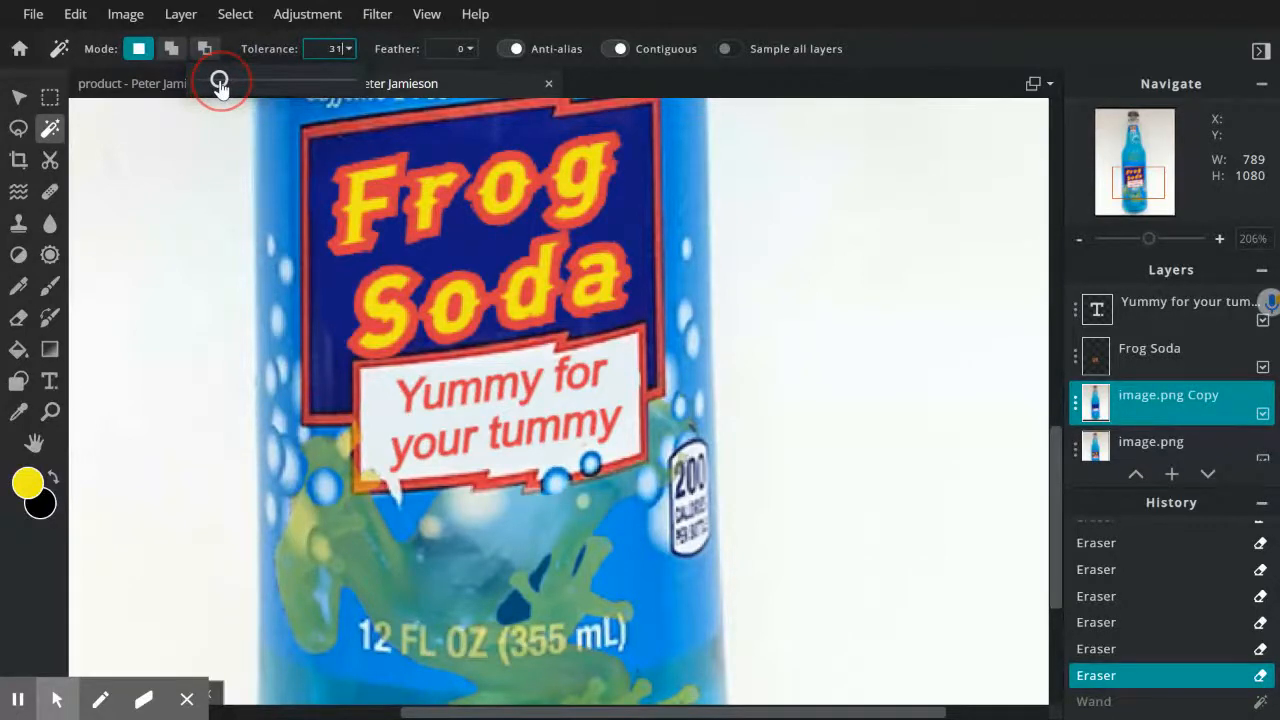
{"action": "left_click", "coordinate": [367, 641]}
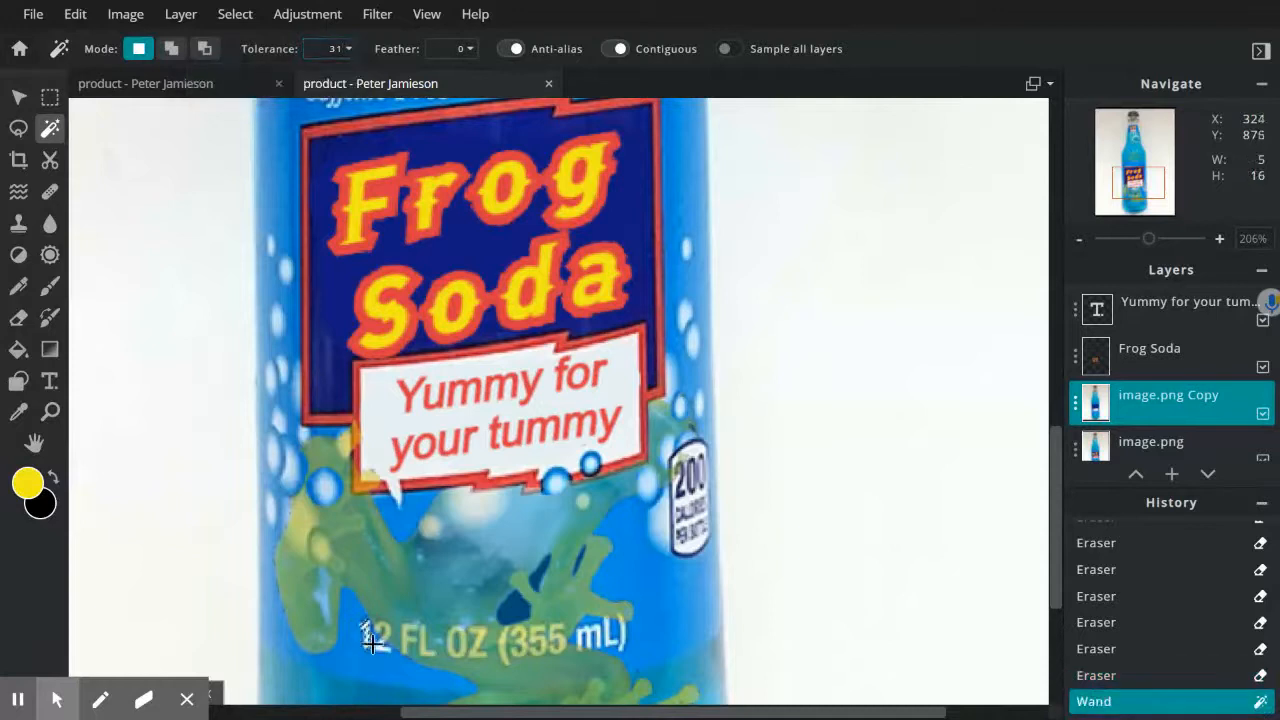
{"action": "left_click", "coordinate": [171, 48]}
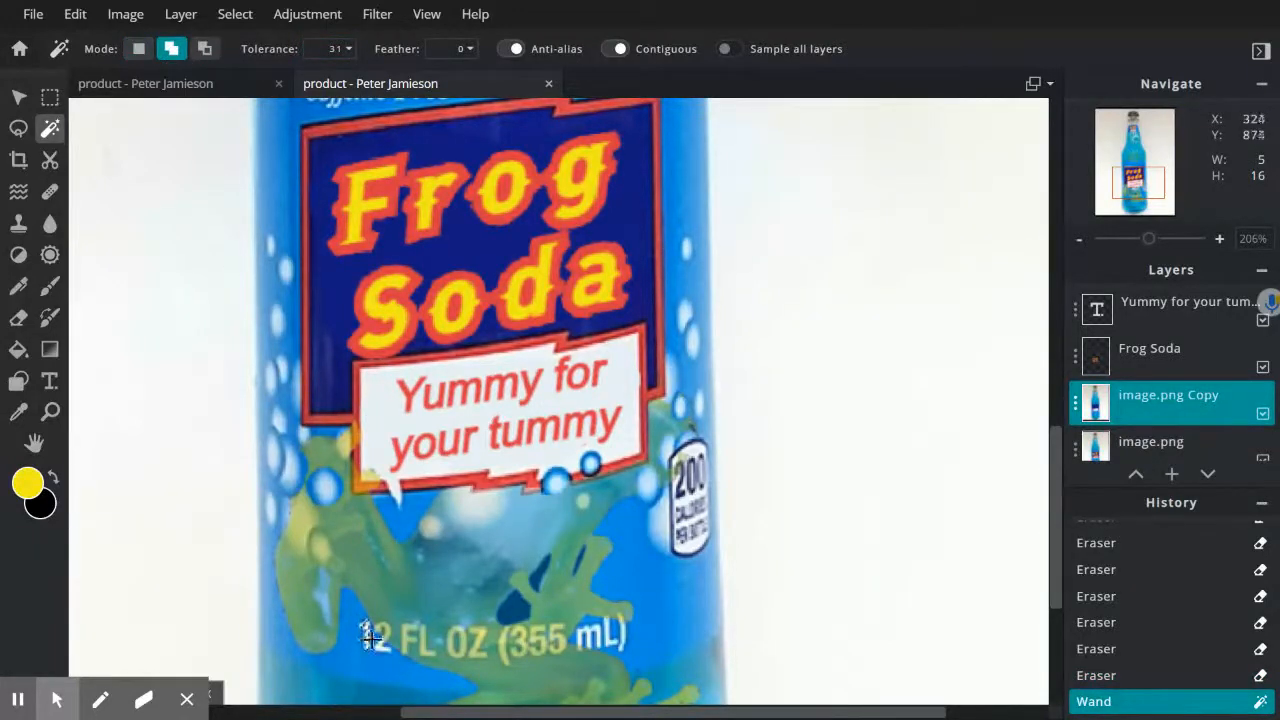
{"action": "left_click", "coordinate": [377, 644]}
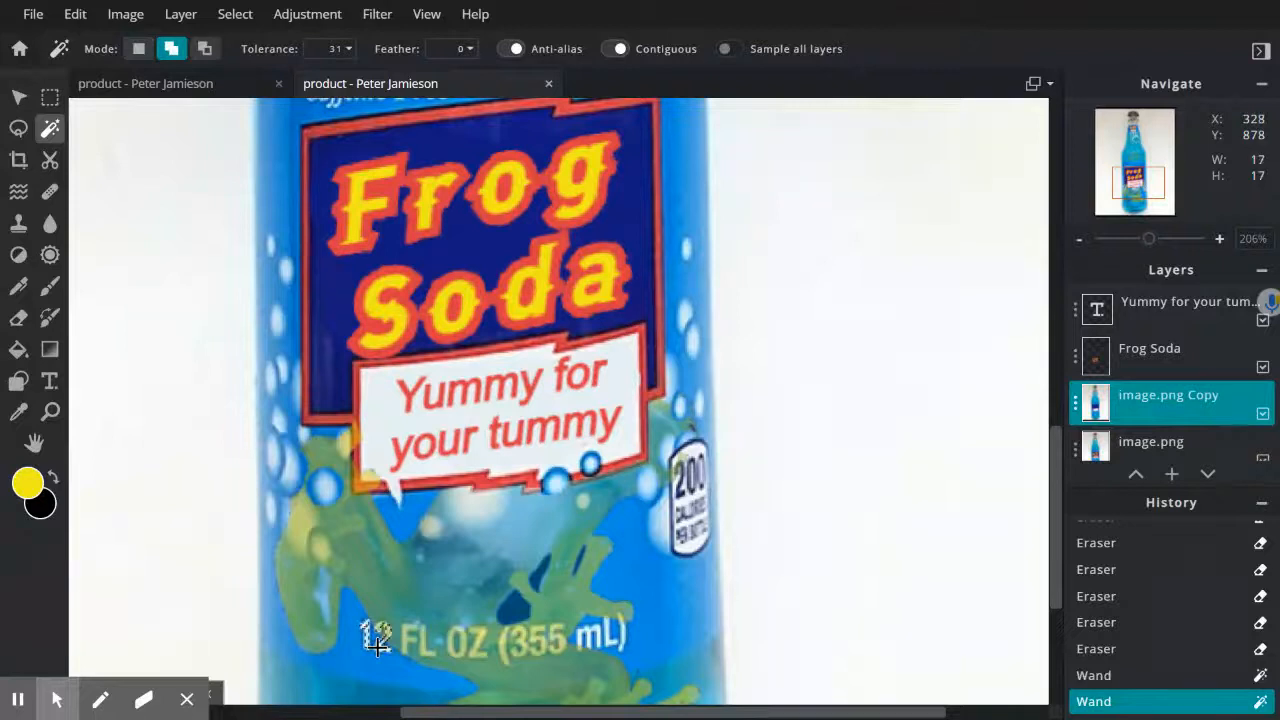
{"action": "left_click", "coordinate": [405, 642]}
{"action": "left_click", "coordinate": [410, 636]}
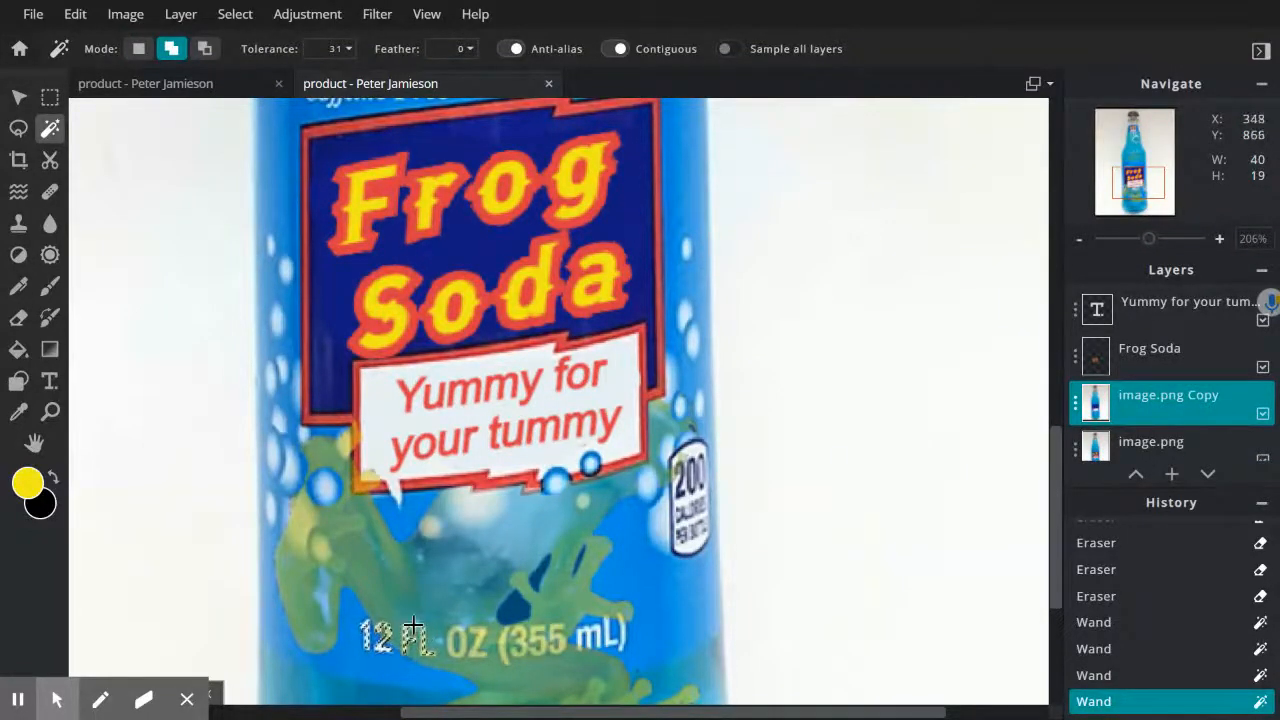
{"action": "left_click", "coordinate": [411, 628]}
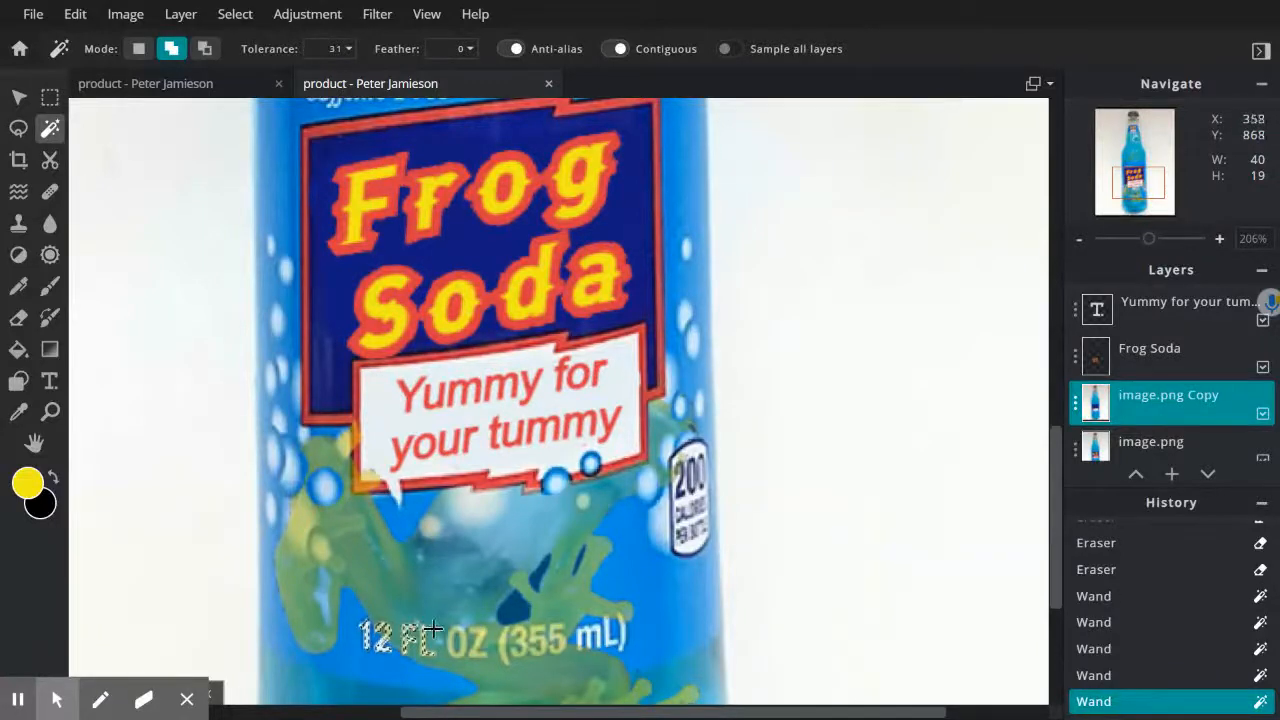
{"action": "left_click", "coordinate": [450, 641]}
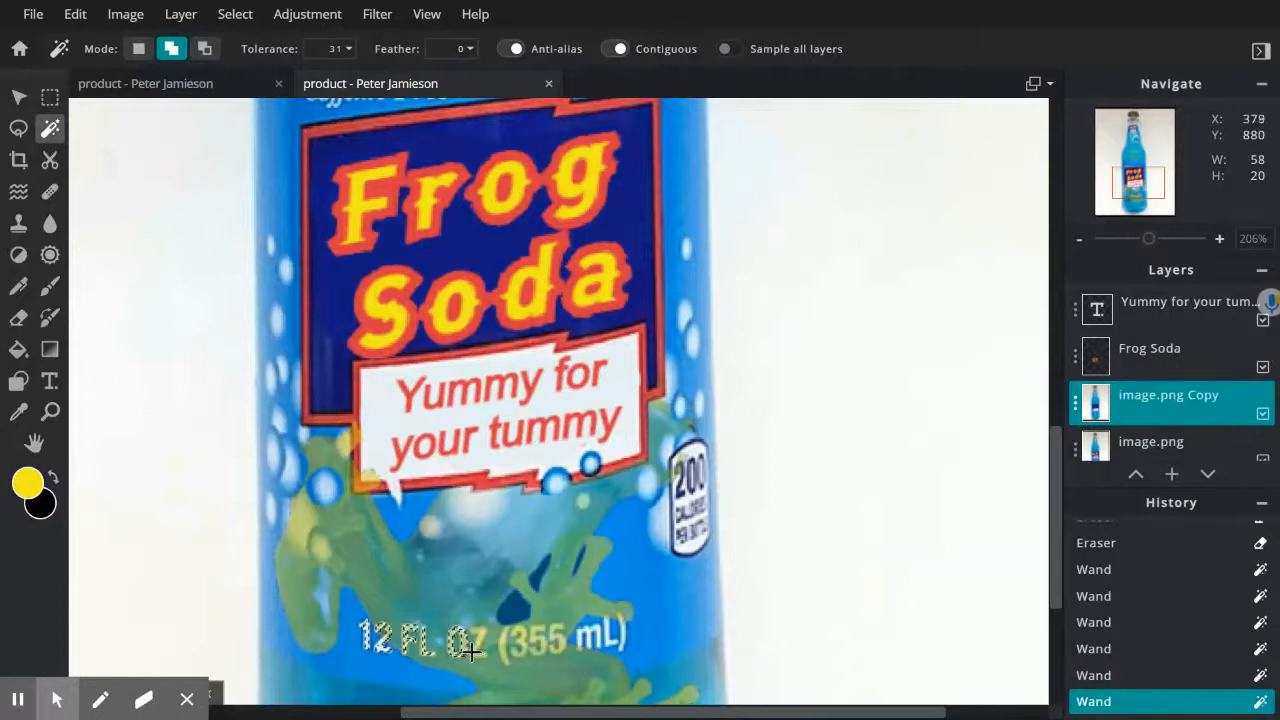
{"action": "left_click", "coordinate": [473, 651]}
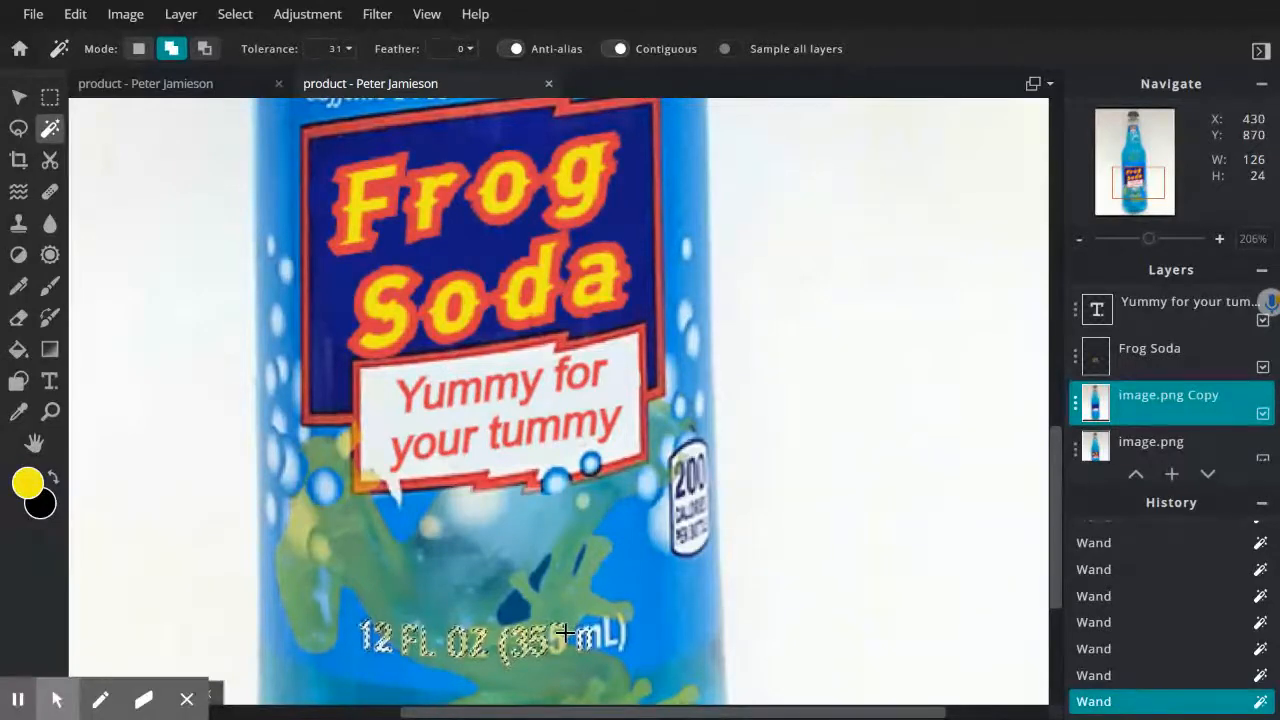
Try to clear the selected lettering from the bottle photo layer, undo it, and switch to the lower frog layer.
{"action": "key", "text": "Delete"}
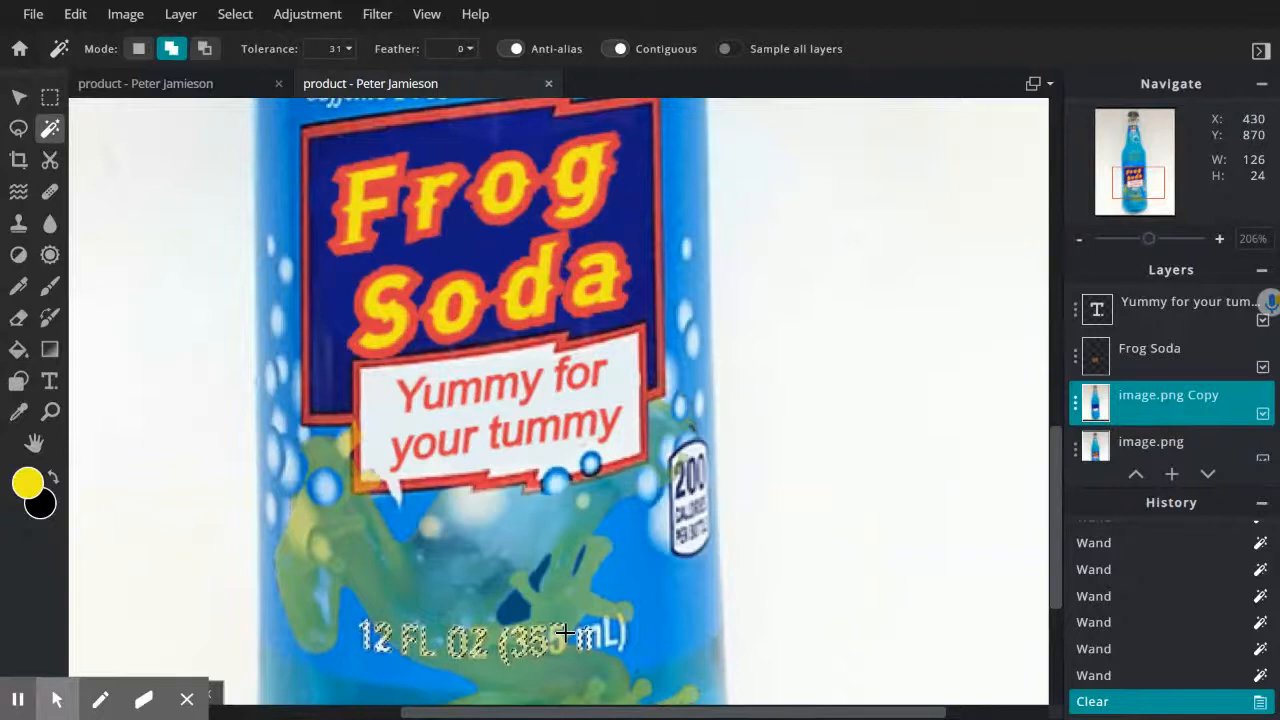
{"action": "key", "text": "ctrl+z"}
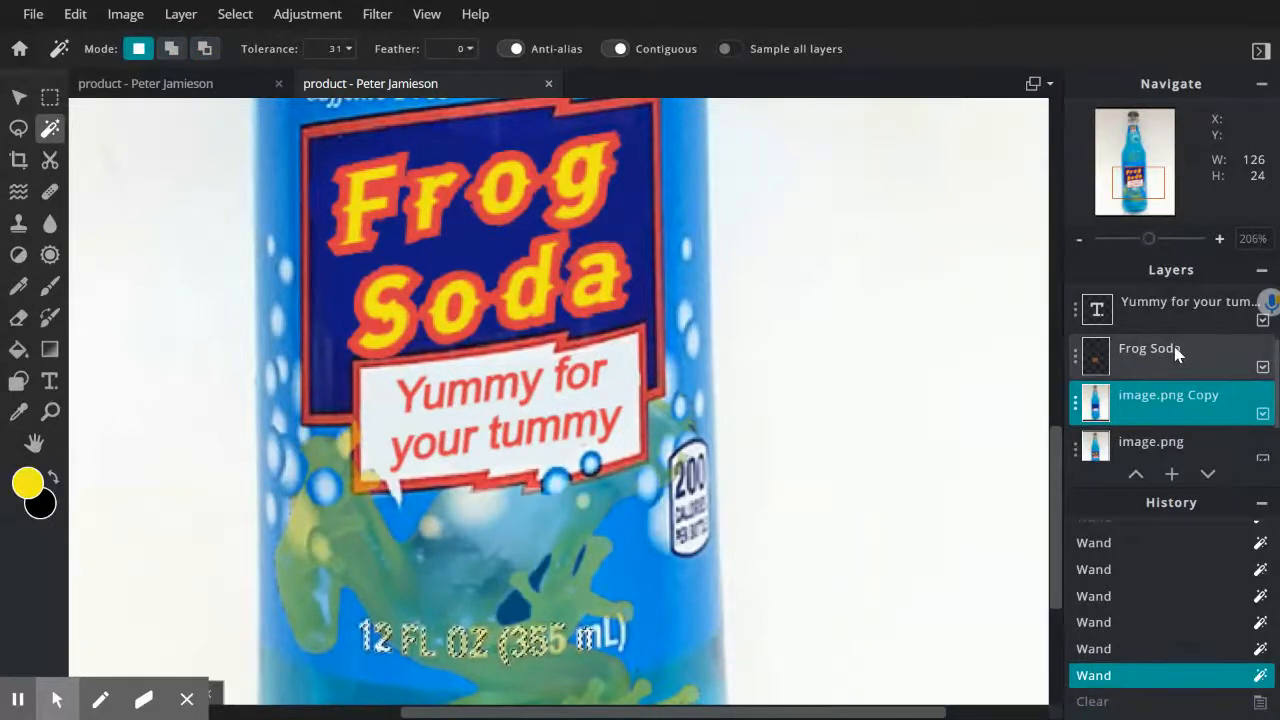
{"action": "scroll", "coordinate": [1182, 320], "scroll_direction": "up", "scroll_amount": 2}
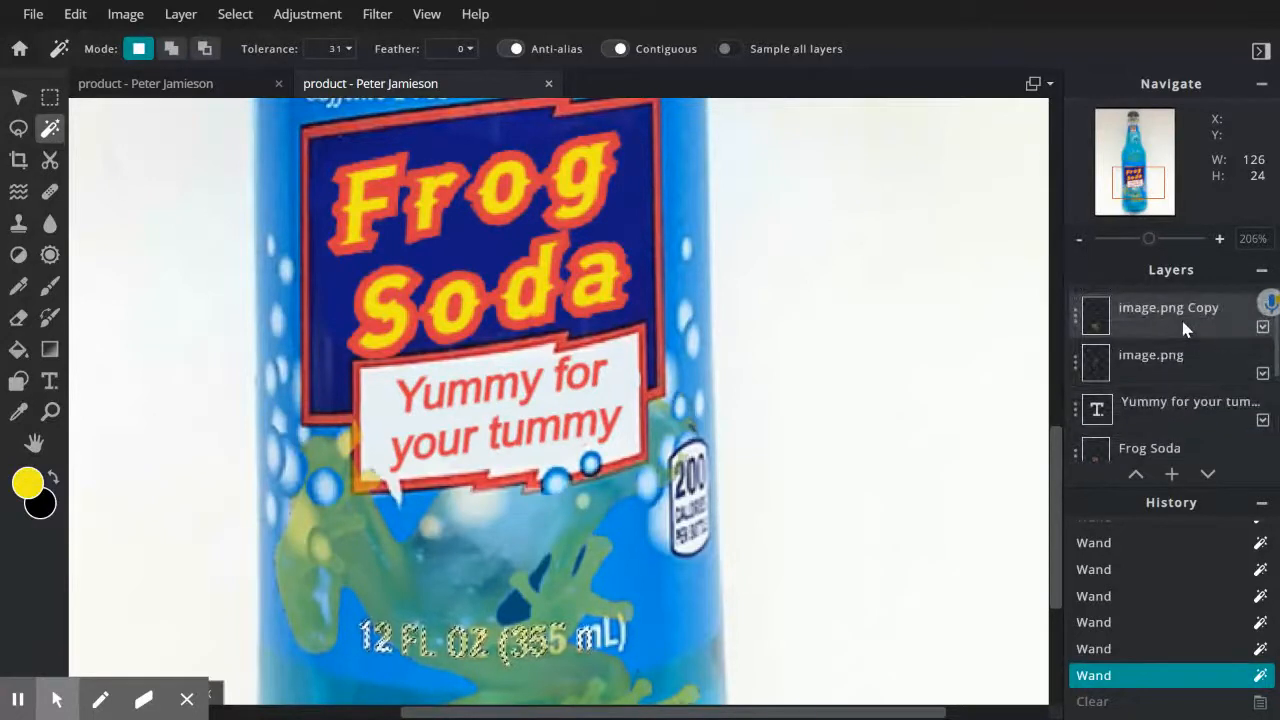
{"action": "left_click", "coordinate": [1164, 303]}
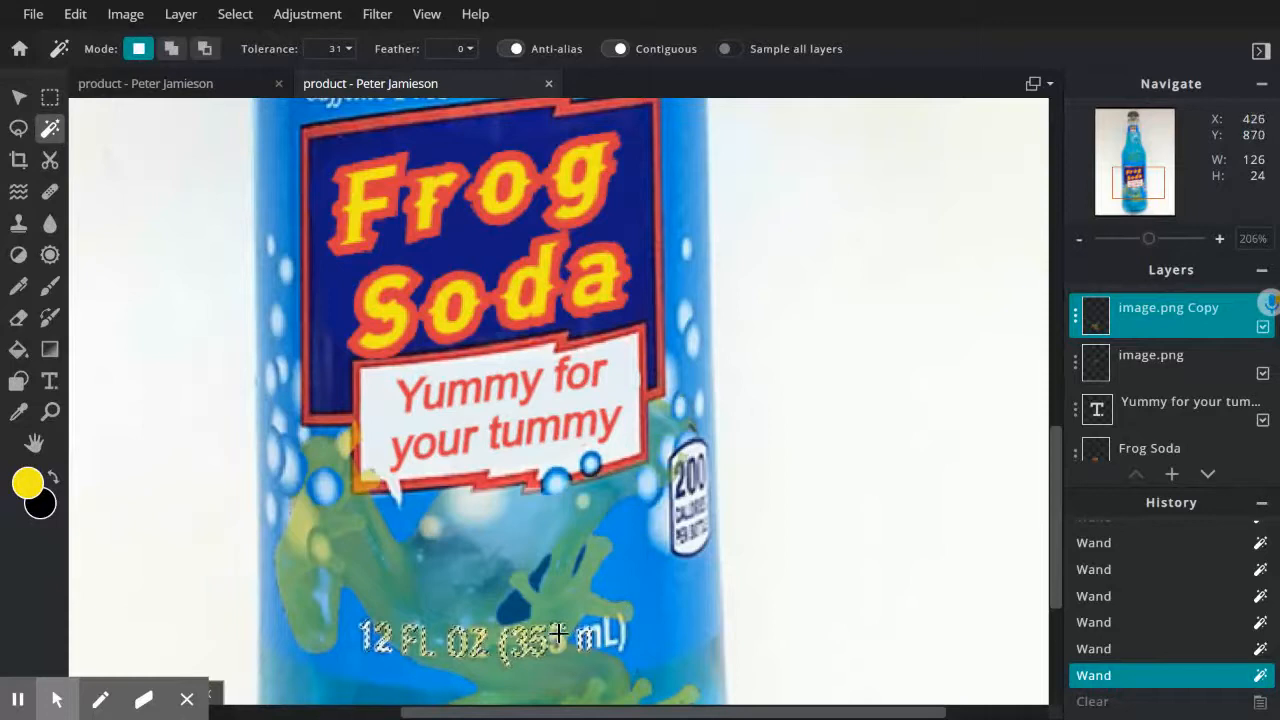
Return to the bottle photo layer, image.png Copy, and add the remaining characters of "12 FL OZ (355 mL)" to the wand selection.
{"action": "scroll", "coordinate": [1100, 390], "scroll_direction": "down", "scroll_amount": 3}
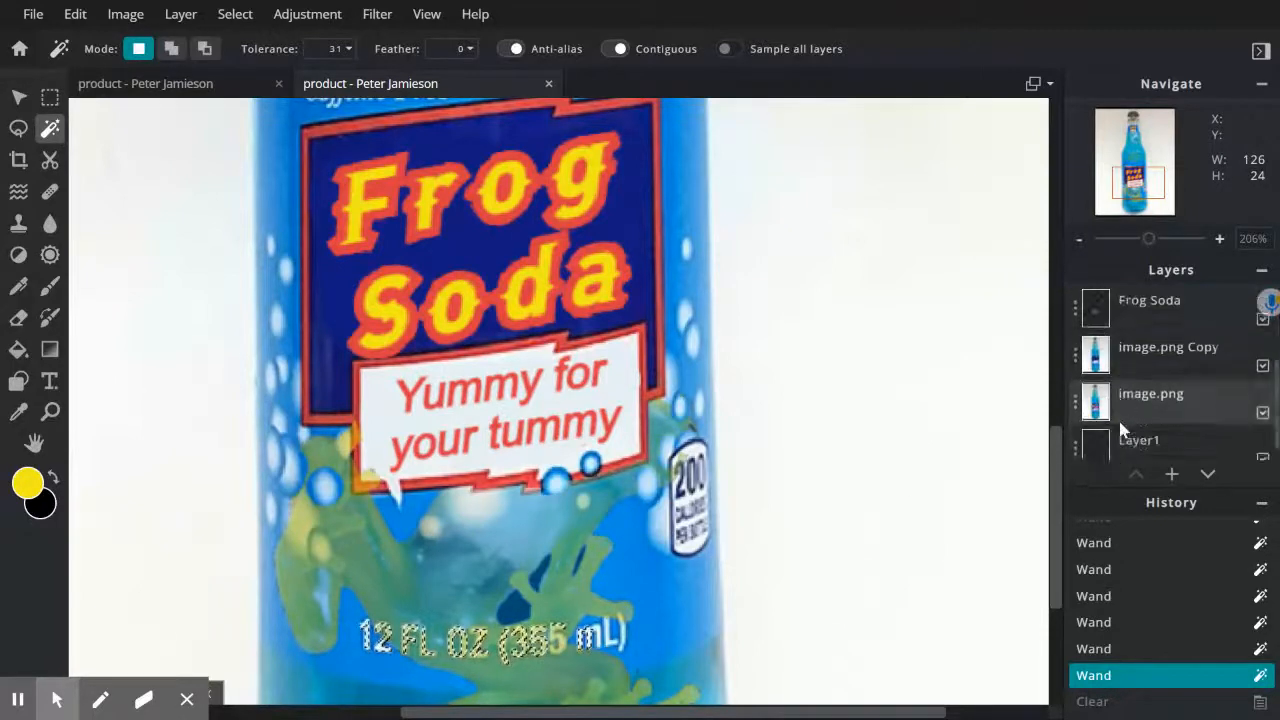
{"action": "left_click", "coordinate": [1153, 334]}
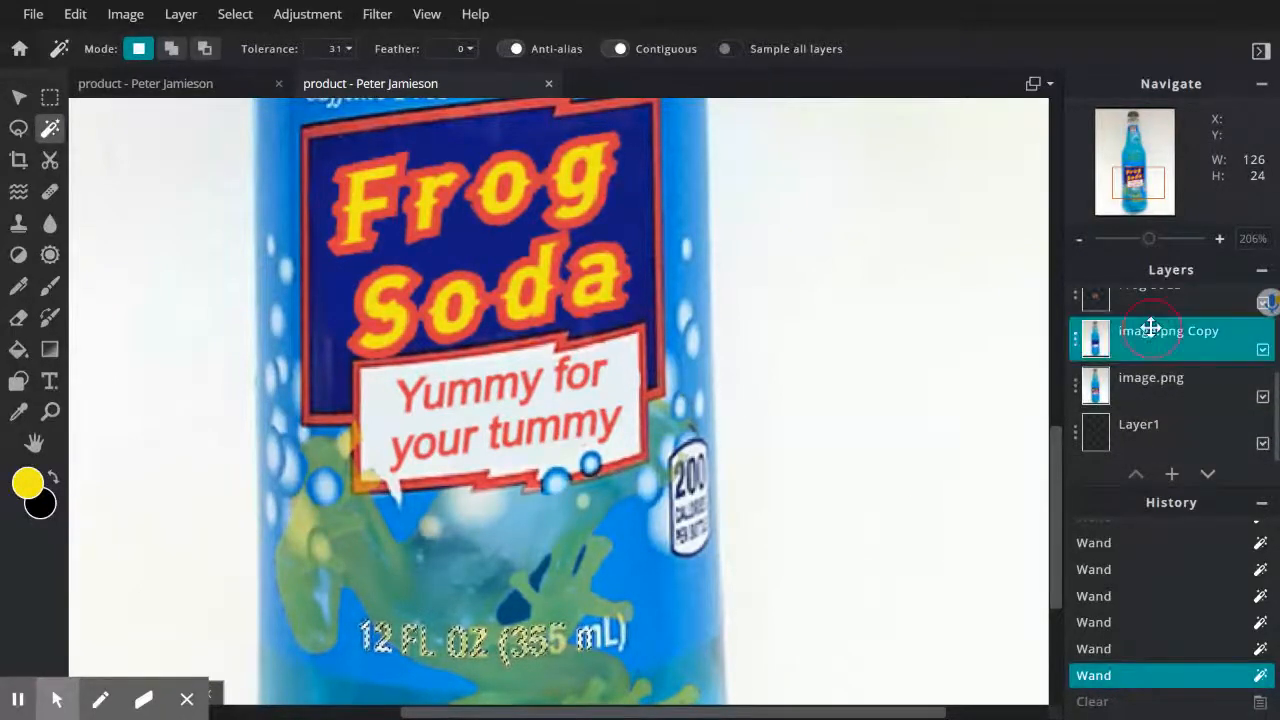
{"action": "left_click", "coordinate": [561, 646]}
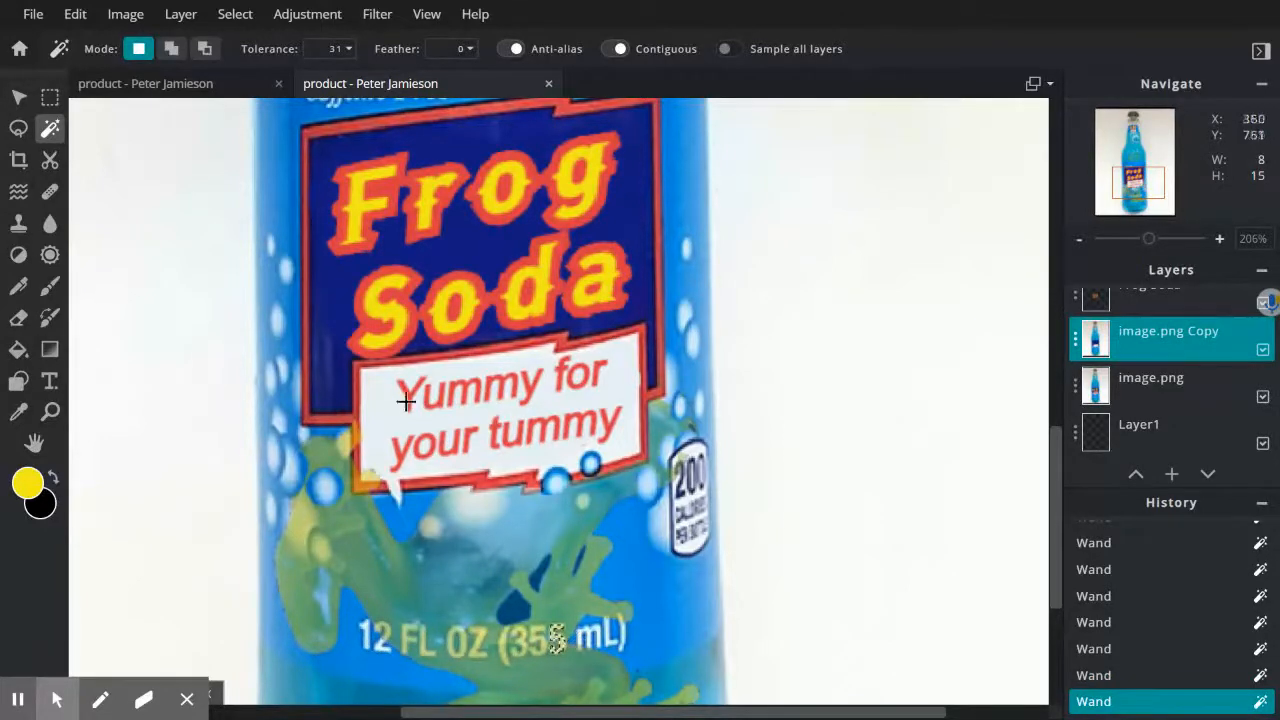
{"action": "left_click", "coordinate": [170, 50]}
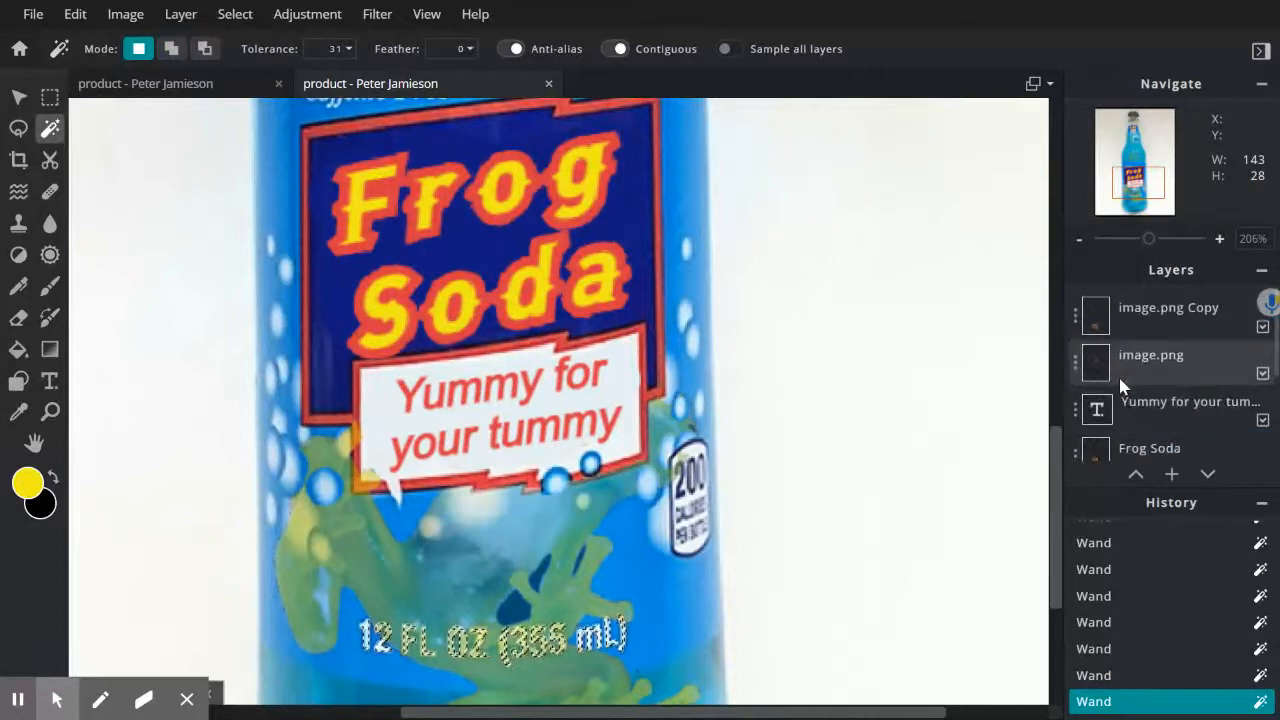
Clear the selected lettering shape from the lower frog layer, image.png Copy, and undo the stray wand selection on the frog.
{"action": "left_click", "coordinate": [1140, 309]}
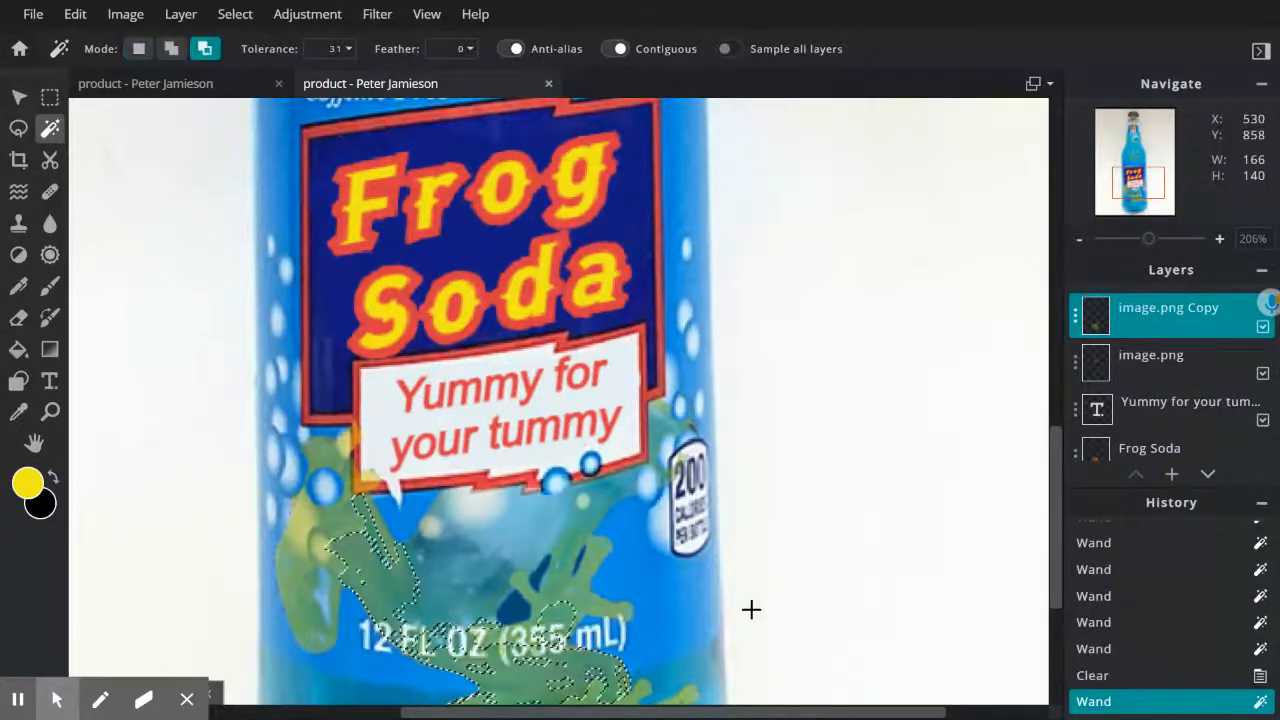
{"action": "key", "text": "ctrl+z"}
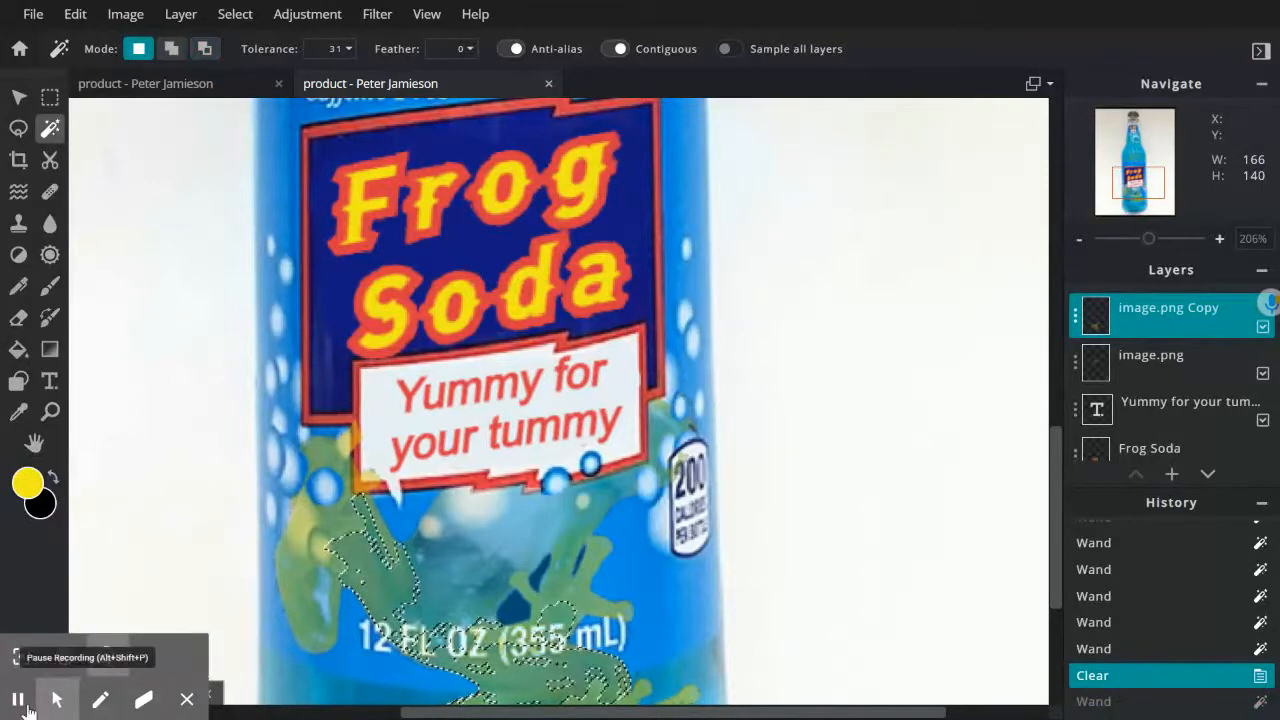
Clear the selection and erase the frog where it overlaps the left edge and lower-left corner of the "Yummy for your tummy" box.
{"action": "key", "text": "ctrl+d"}
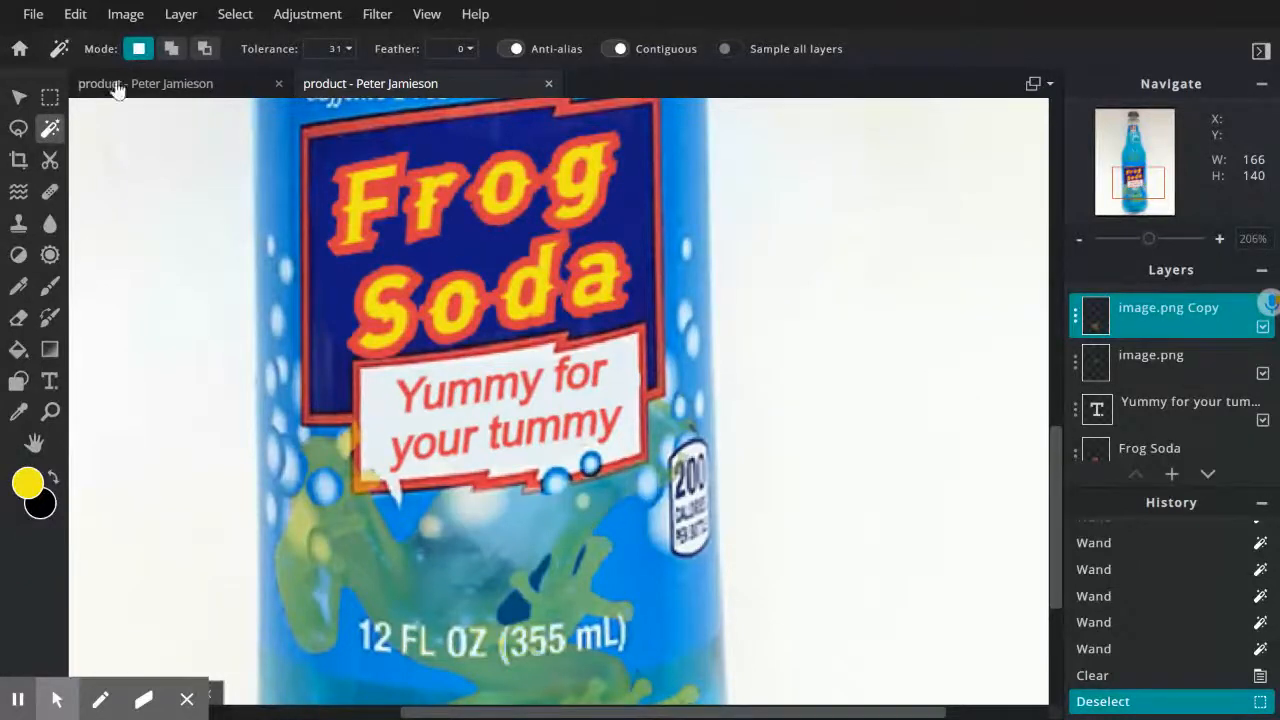
{"action": "left_click", "coordinate": [18, 317]}
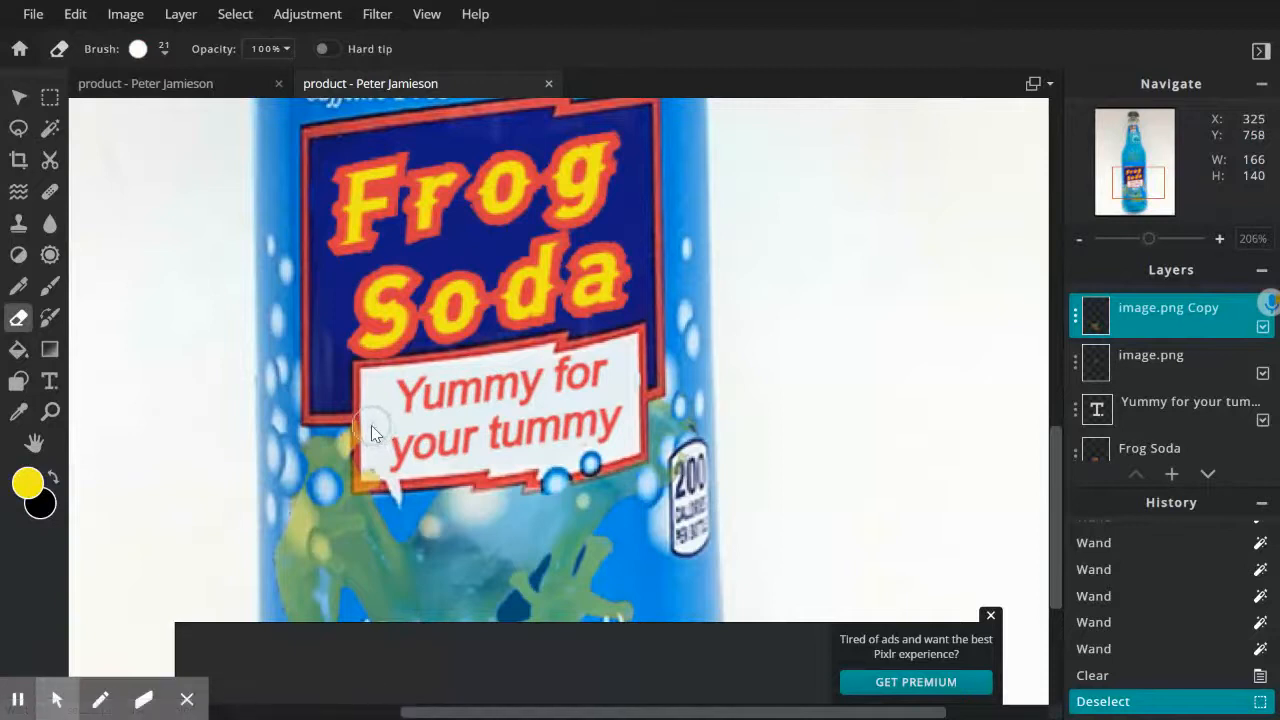
{"action": "left_click", "coordinate": [371, 433]}
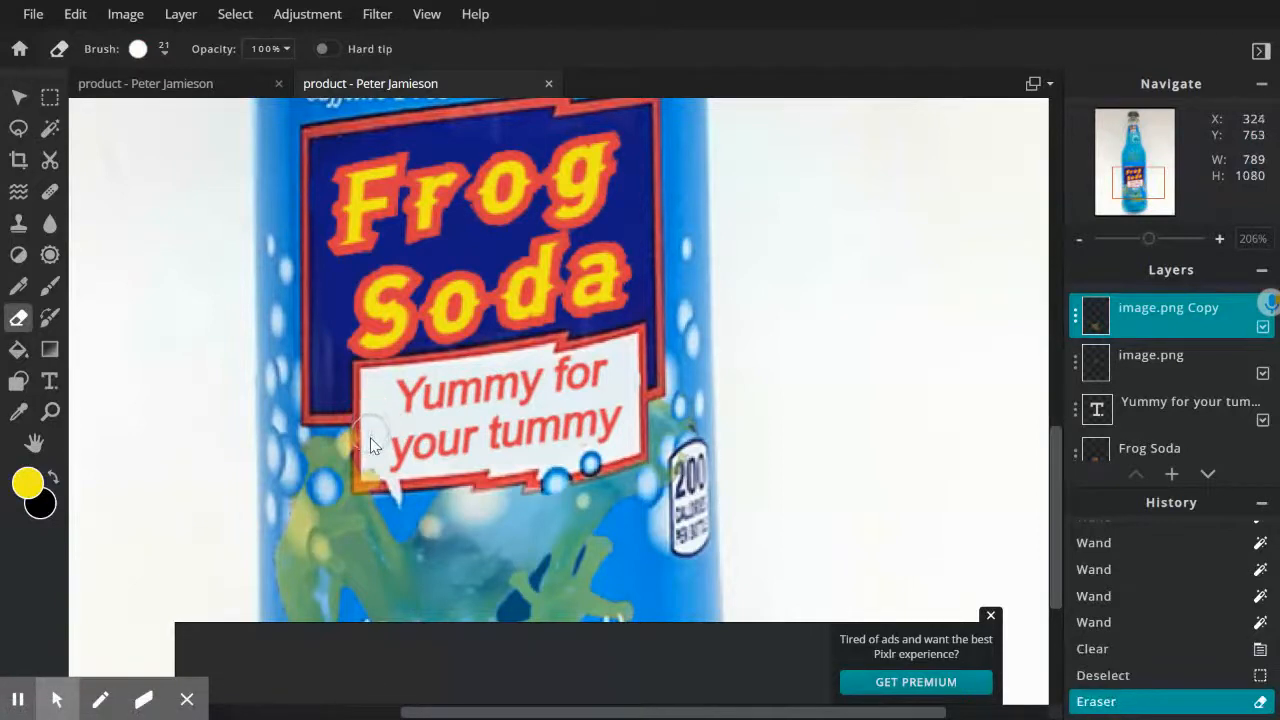
{"action": "left_click_drag", "start_coordinate": [371, 485], "coordinate": [374, 471]}
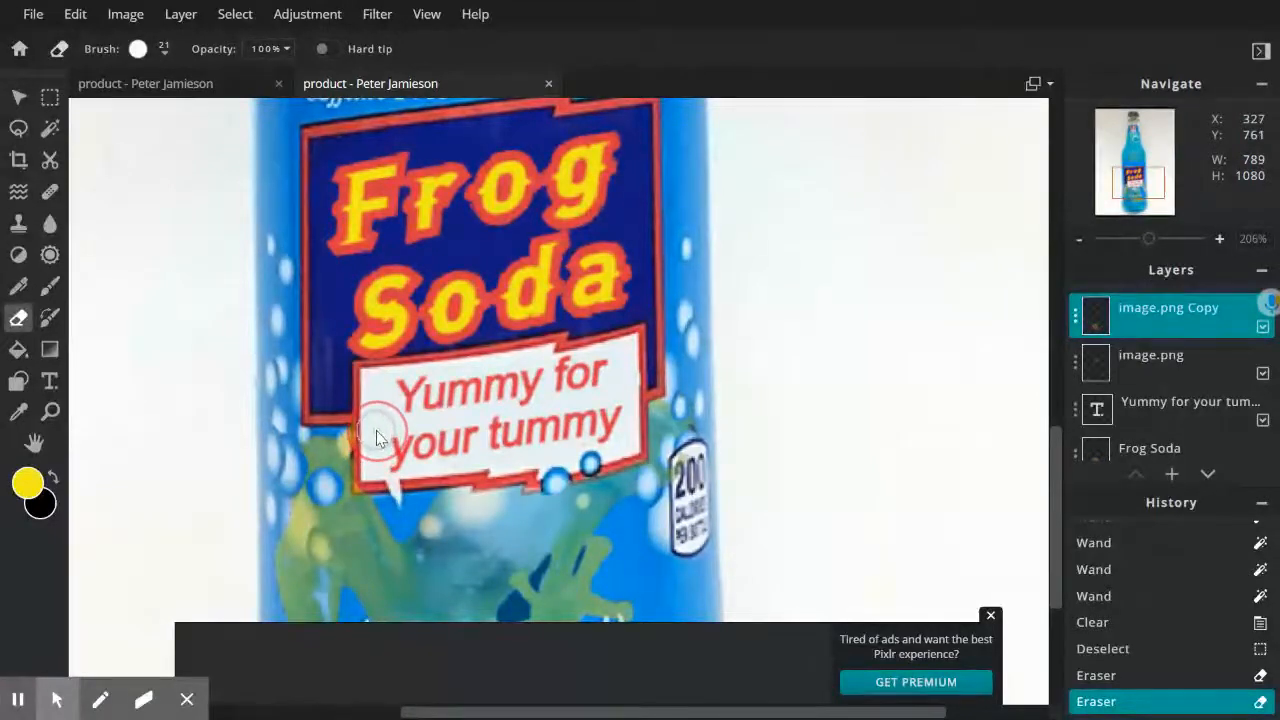
{"action": "left_click_drag", "start_coordinate": [377, 437], "coordinate": [405, 460]}
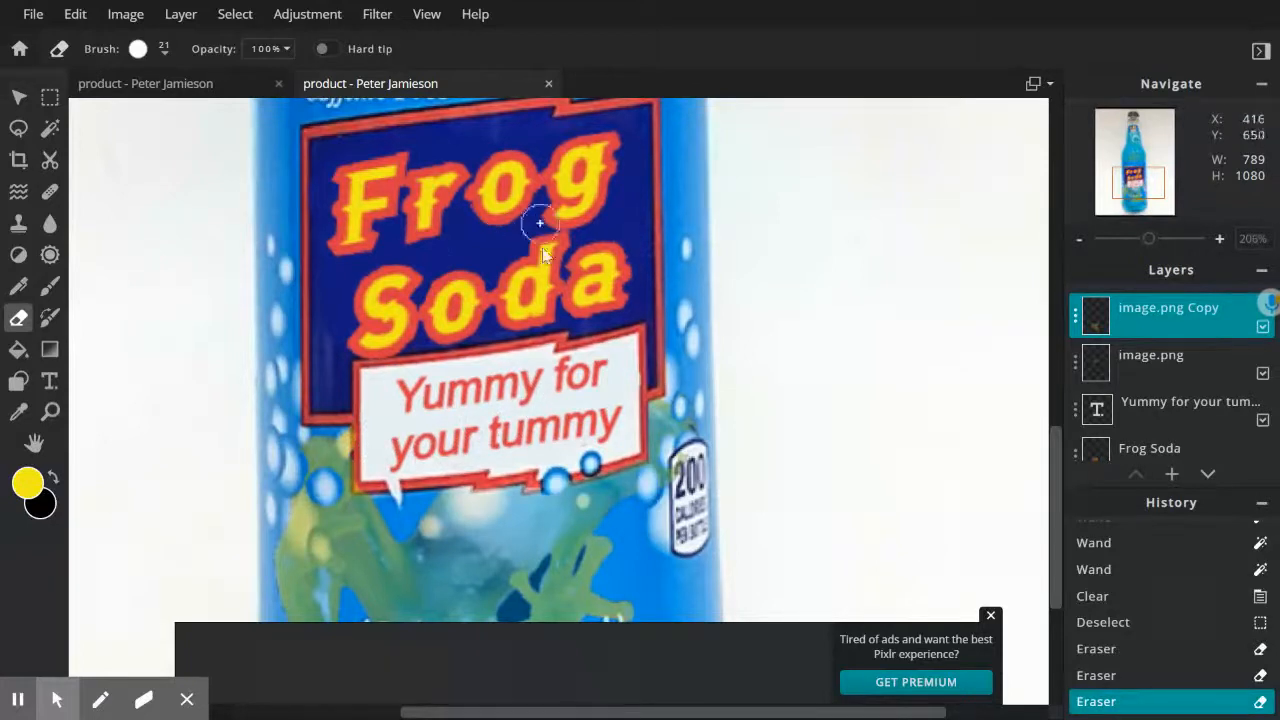
Erase the lower frog where it covers the label's bubbles, reducing the eraser brush to 11 for the smaller ones.
{"action": "left_click", "coordinate": [558, 485]}
{"action": "left_click", "coordinate": [557, 486]}
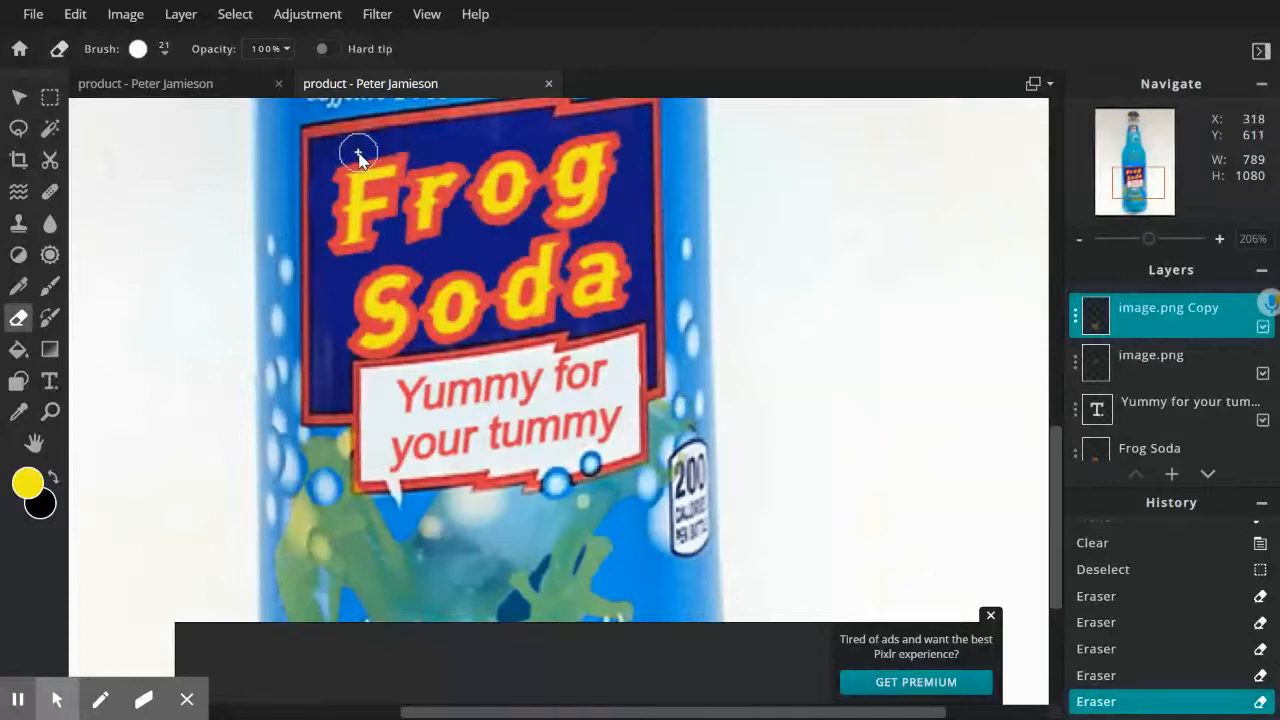
{"action": "key", "text": "bracketleft"}
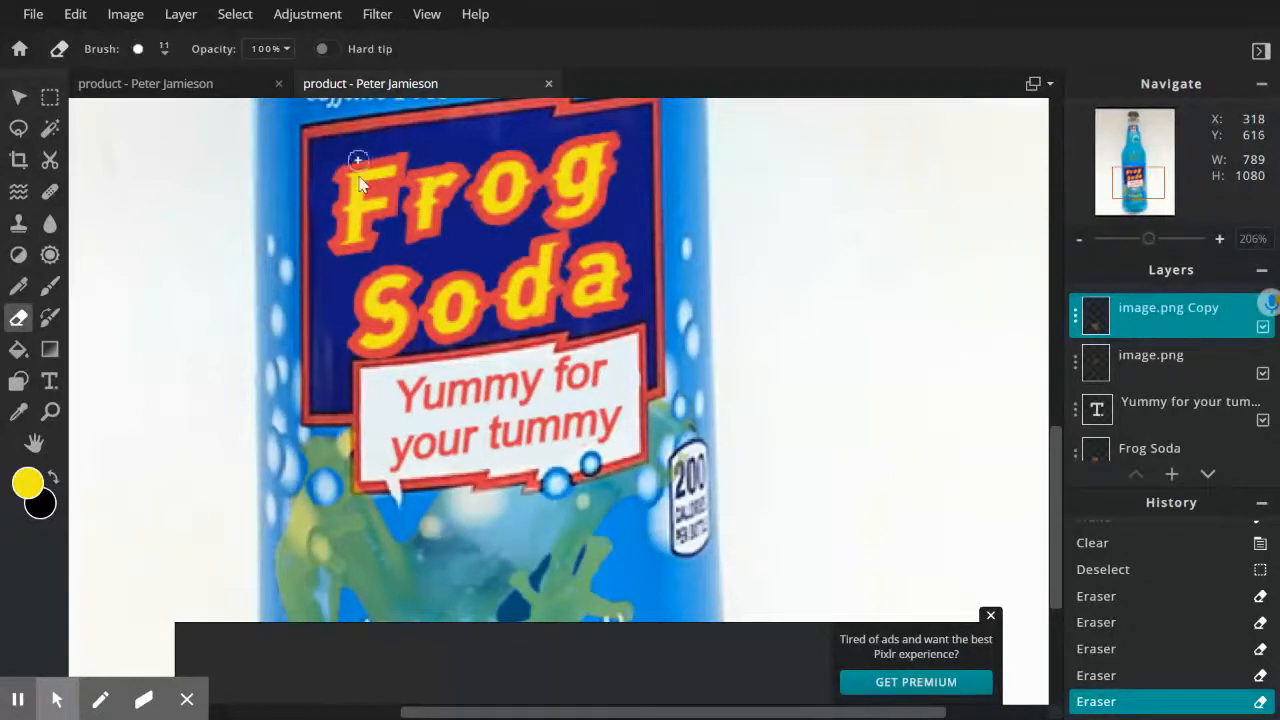
{"action": "left_click", "coordinate": [320, 550]}
{"action": "left_click", "coordinate": [316, 543]}
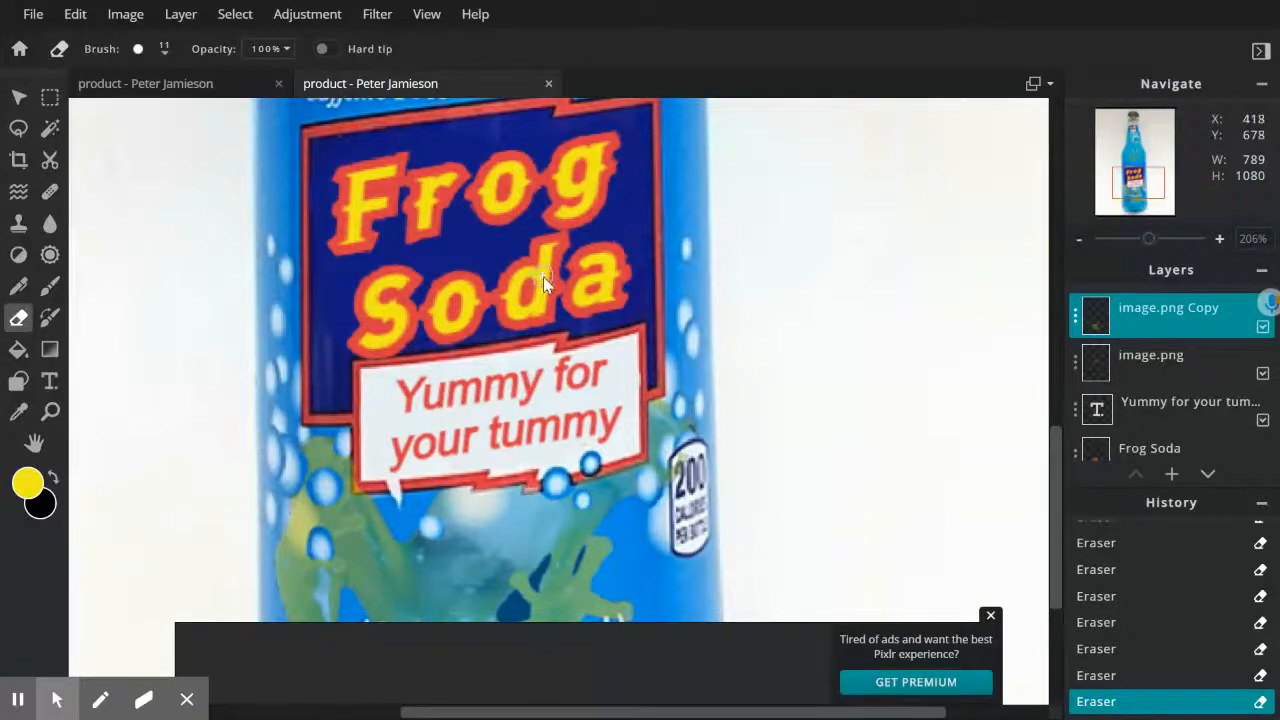
Set the transparency of the upper frog layer, image.png, to 45.
{"action": "scroll", "coordinate": [543, 276], "scroll_direction": "down", "scroll_amount": 2}
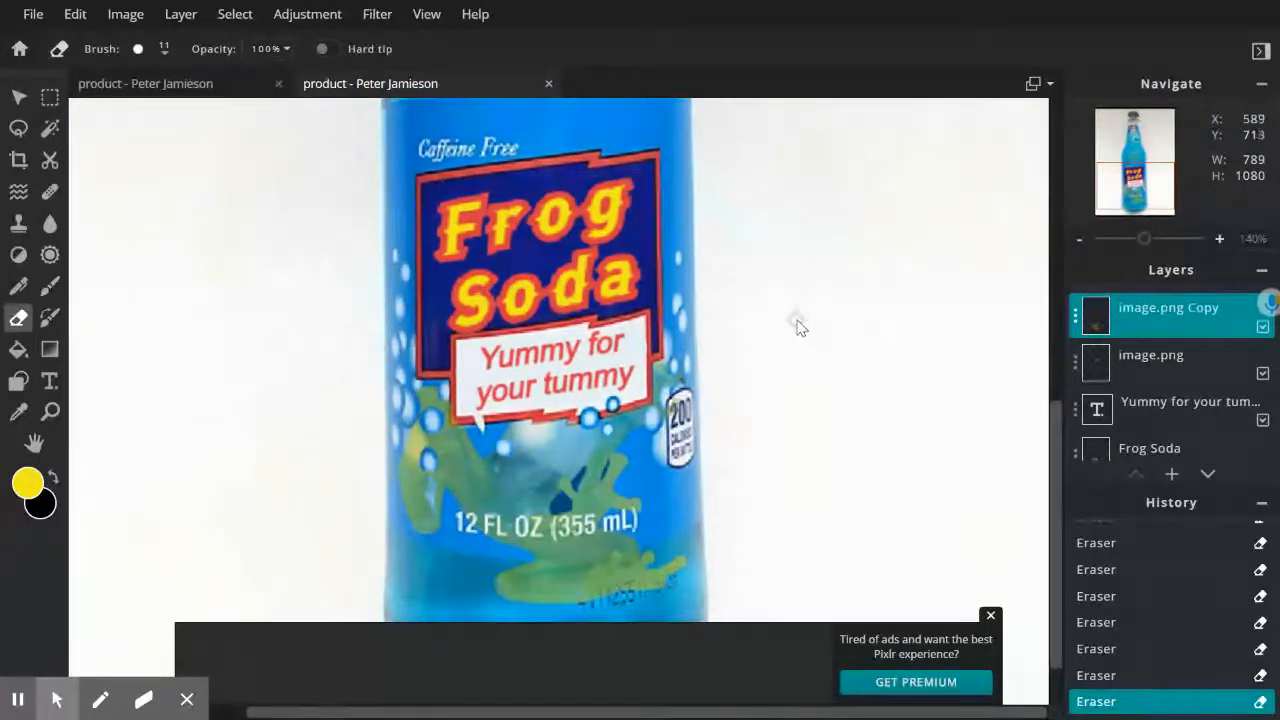
{"action": "scroll", "coordinate": [797, 320], "scroll_direction": "down", "scroll_amount": 6}
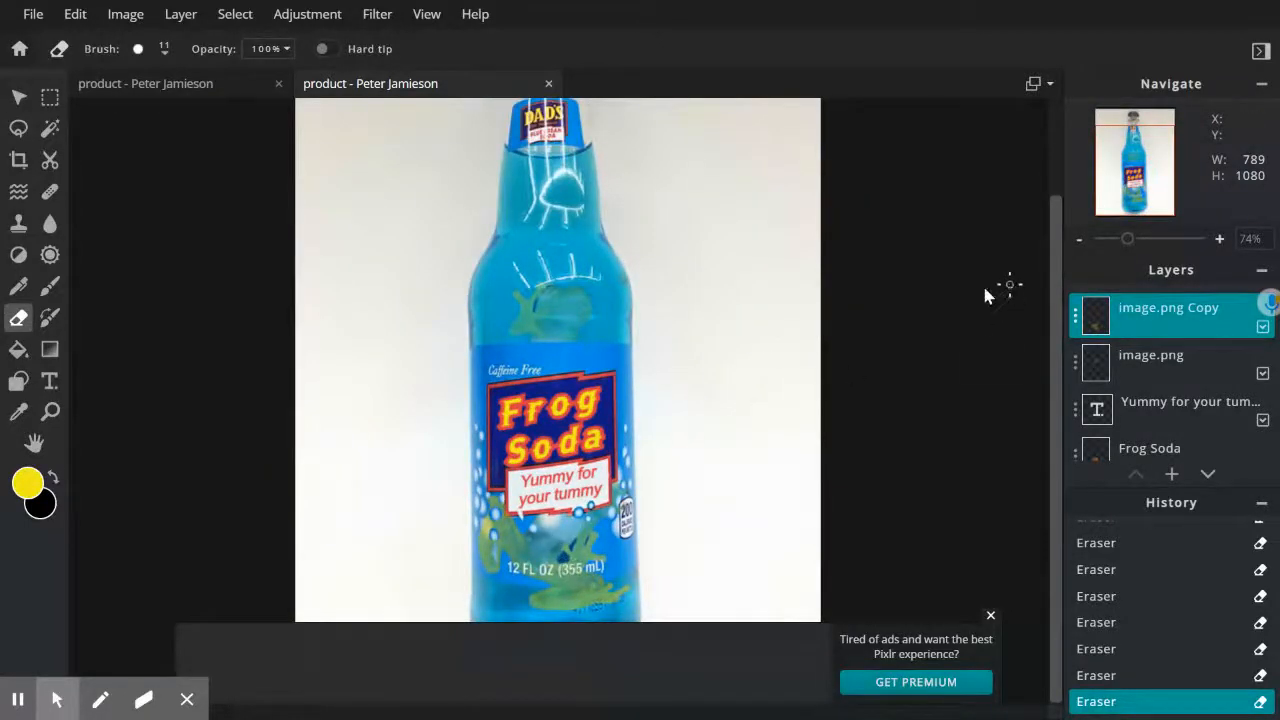
{"action": "left_click", "coordinate": [1143, 362]}
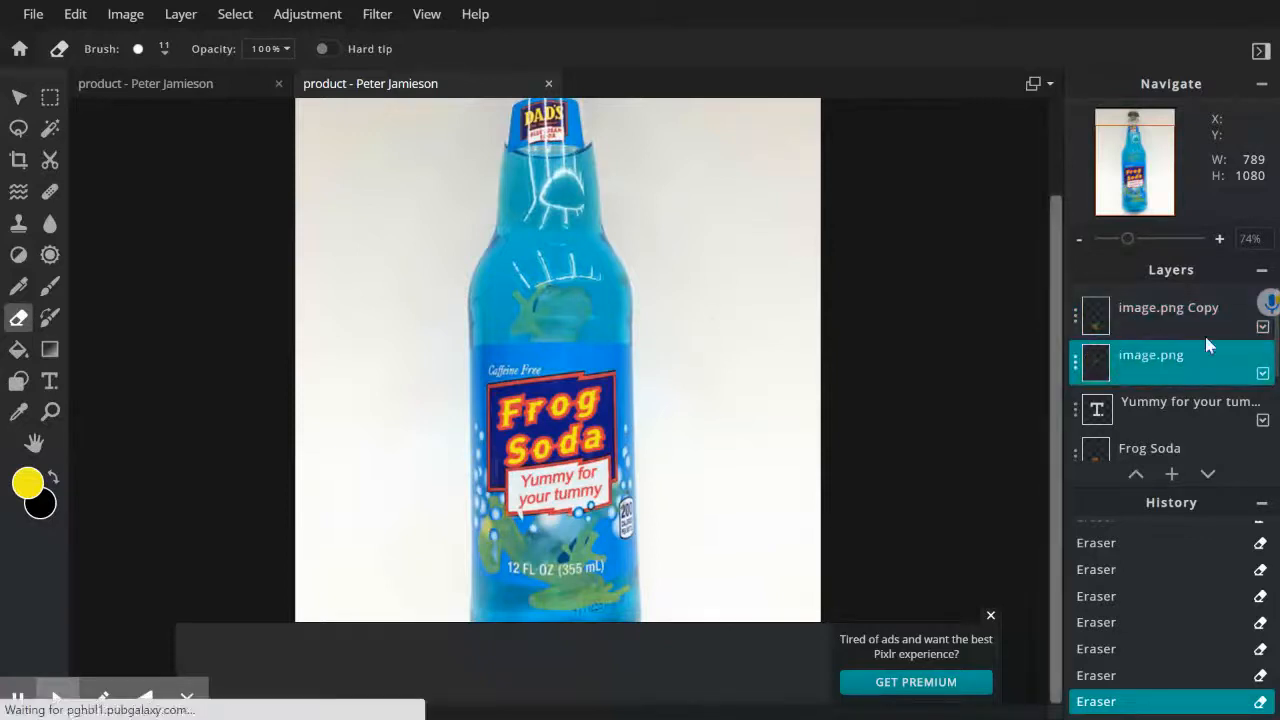
{"action": "left_click", "coordinate": [1143, 357]}
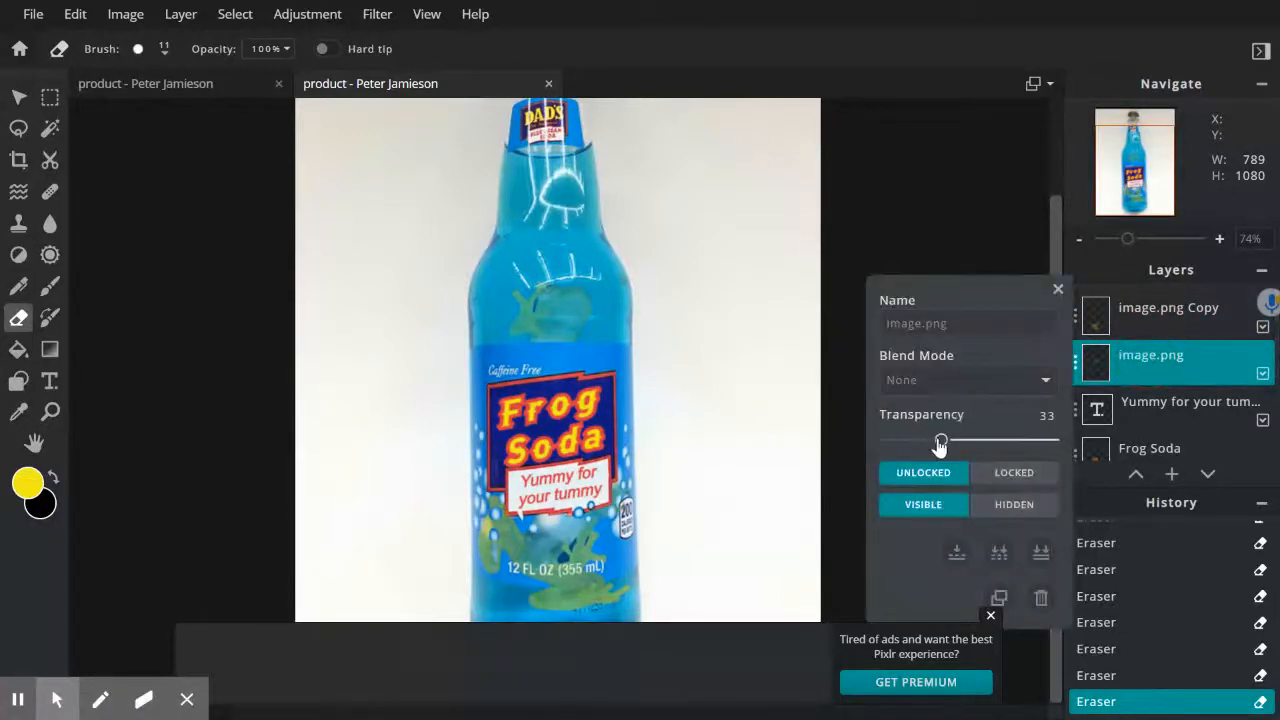
{"action": "left_click_drag", "start_coordinate": [940, 441], "coordinate": [961, 447]}
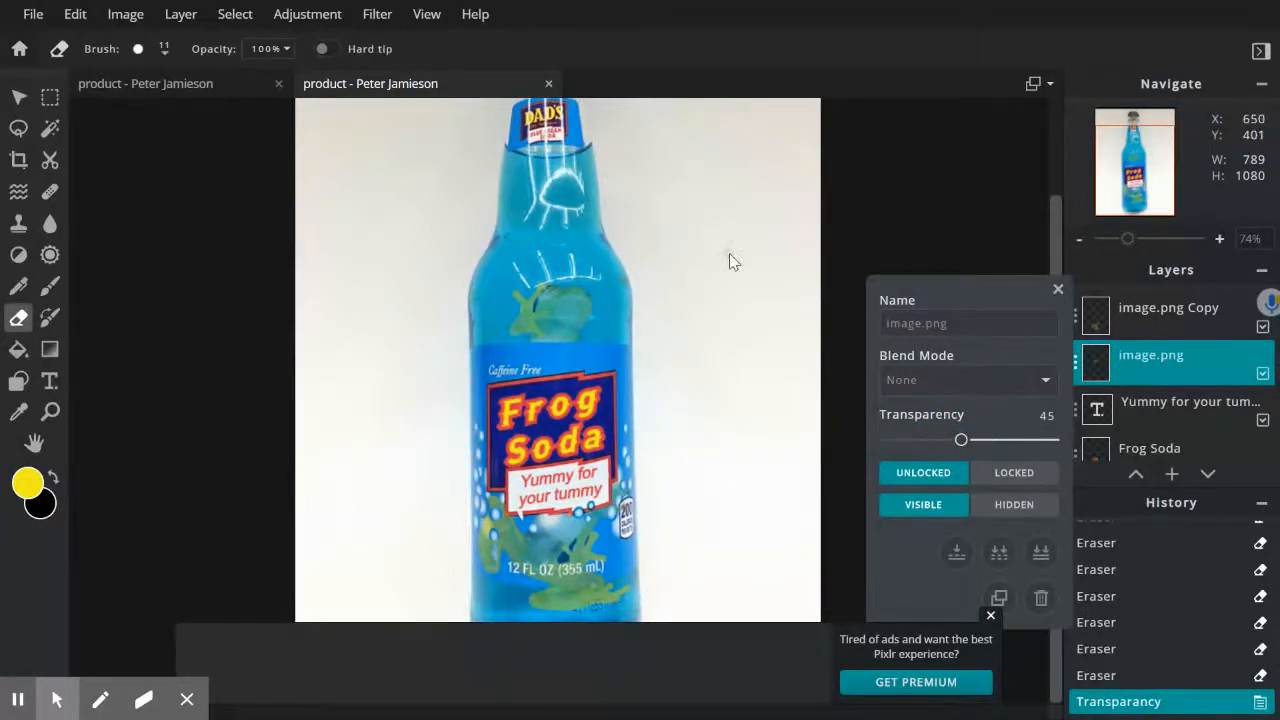
On the bottle photo layer, image.png Copy, blur the start of the "DAD'S" lettering on the neck label with a size 10 brush.
{"action": "scroll", "coordinate": [729, 255], "scroll_direction": "down", "scroll_amount": 3}
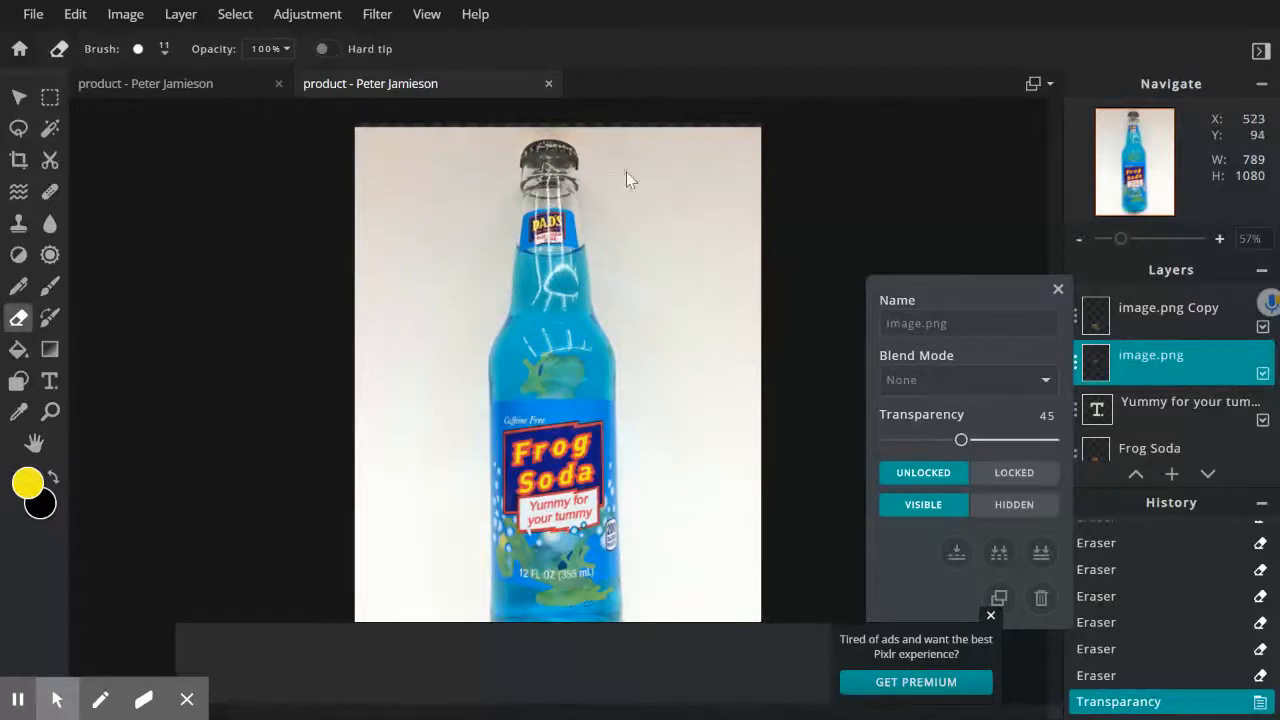
{"action": "left_click", "coordinate": [1166, 401]}
{"action": "scroll", "coordinate": [1163, 398], "scroll_direction": "down", "scroll_amount": 3}
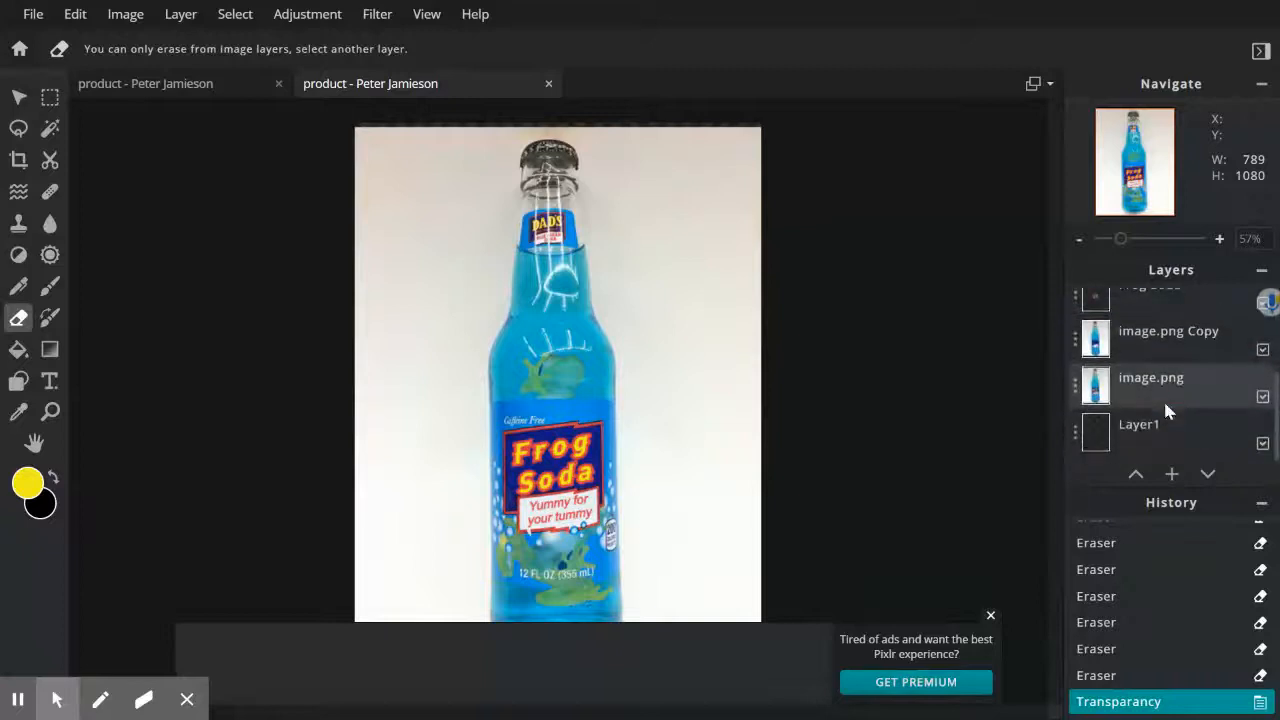
{"action": "left_click", "coordinate": [1160, 342]}
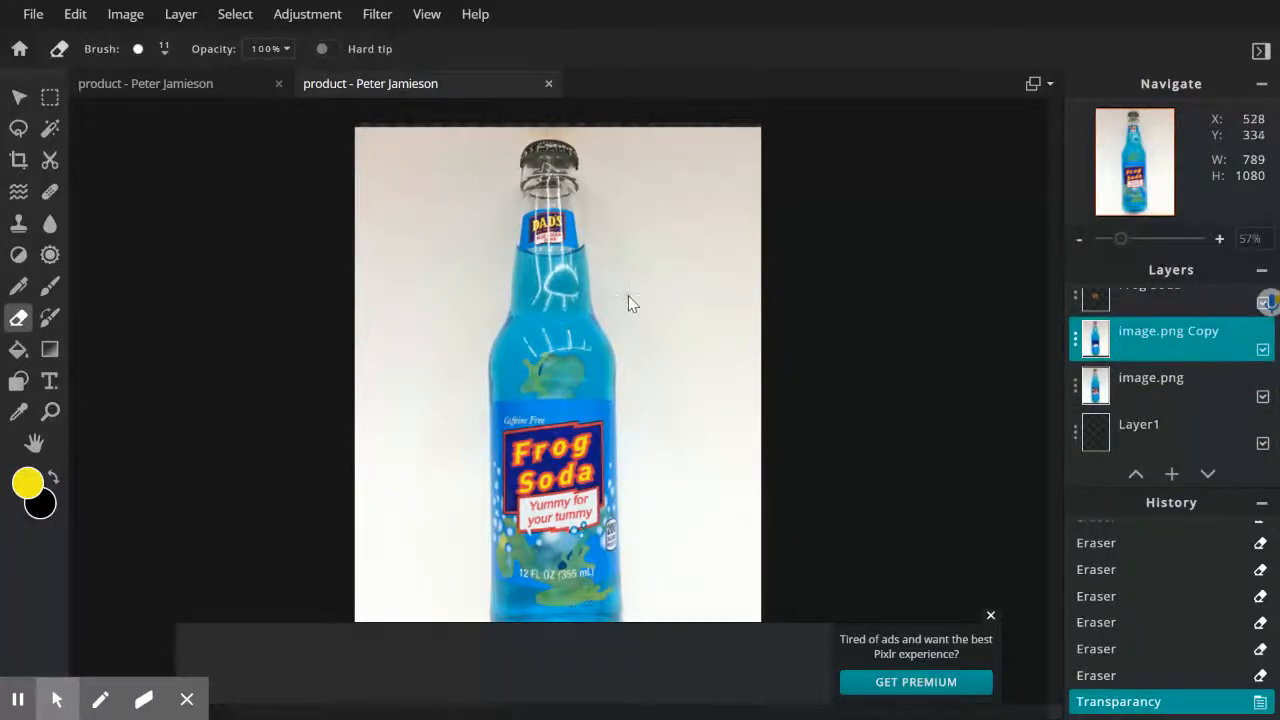
{"action": "scroll", "coordinate": [566, 230], "scroll_direction": "up", "scroll_amount": 3}
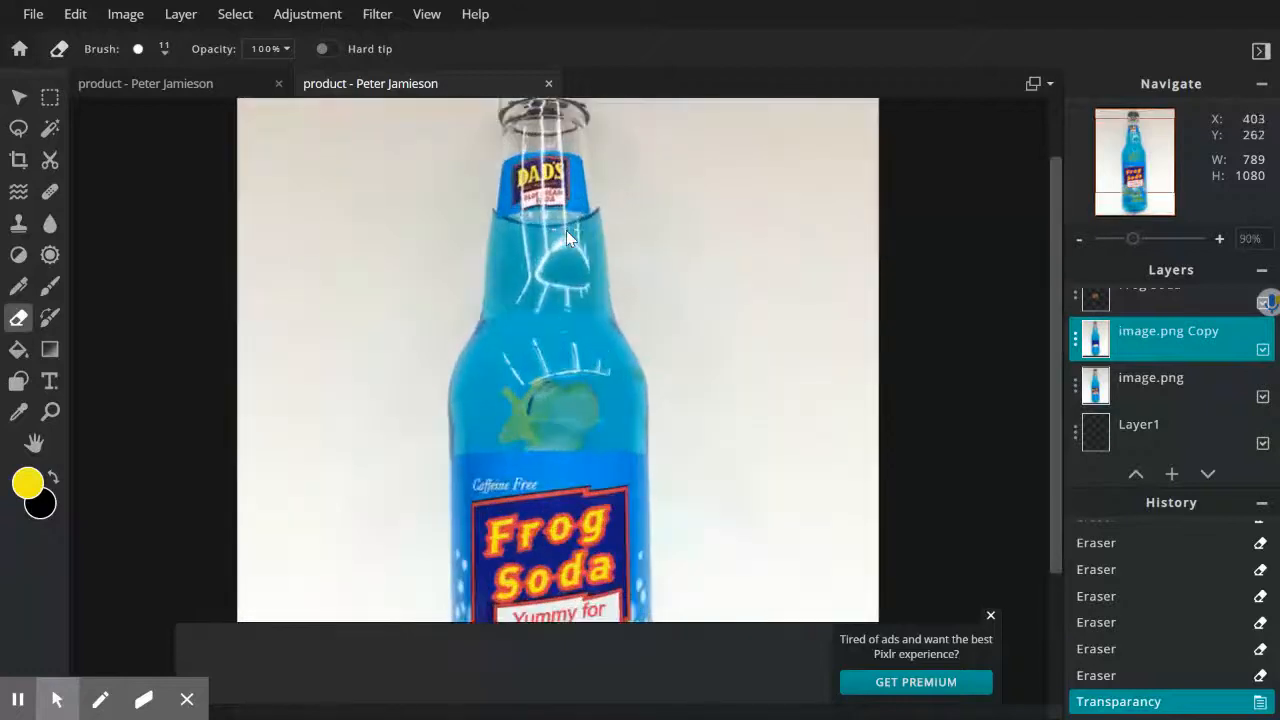
{"action": "scroll", "coordinate": [566, 230], "scroll_direction": "up", "scroll_amount": 3}
{"action": "scroll", "coordinate": [602, 168], "scroll_direction": "up", "scroll_amount": 2}
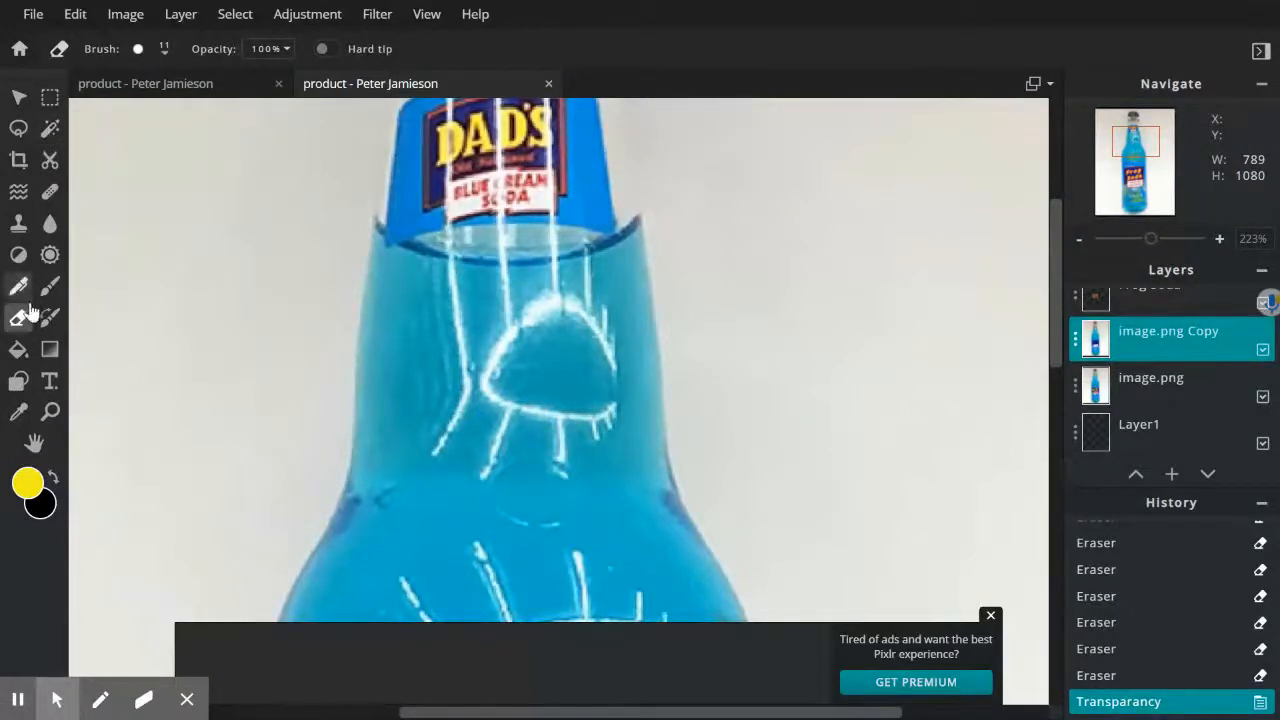
{"action": "left_click", "coordinate": [50, 226]}
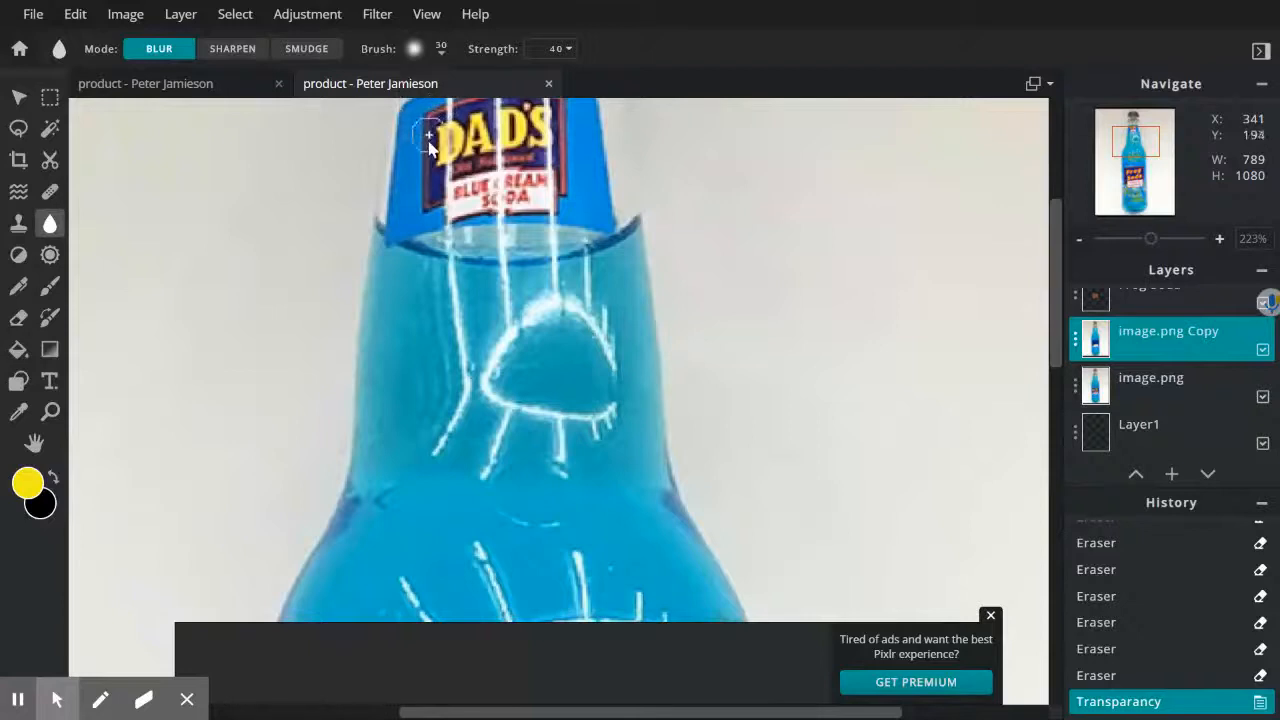
{"action": "key", "text": "bracketleft"}
{"action": "key", "text": "bracketleft"}
{"action": "key", "text": "bracketleft"}
{"action": "key", "text": "bracketleft"}
{"action": "mouse_move", "coordinate": [439, 128]}
{"action": "left_mouse_down"}
{"action": "mouse_move", "coordinate": [450, 185]}
{"action": "mouse_move", "coordinate": [442, 135]}
{"action": "mouse_move", "coordinate": [452, 180]}
{"action": "mouse_move", "coordinate": [458, 140]}
{"action": "mouse_move", "coordinate": [468, 178]}
{"action": "mouse_move", "coordinate": [460, 158]}
{"action": "left_mouse_up"}
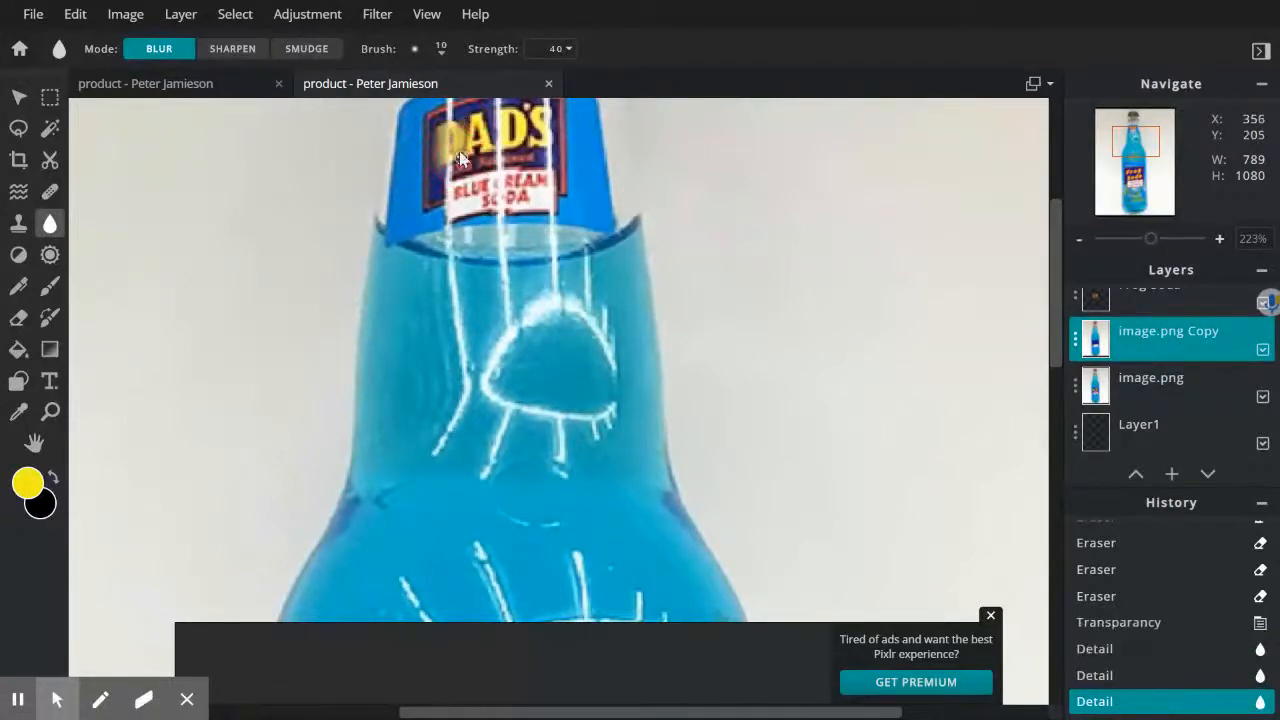
Smudge the "DAD'S" and "BLUE CREAM SODA" lettering on the neck label until it is unreadable, using brush size 10 and strength 40.
{"action": "left_click", "coordinate": [310, 48]}
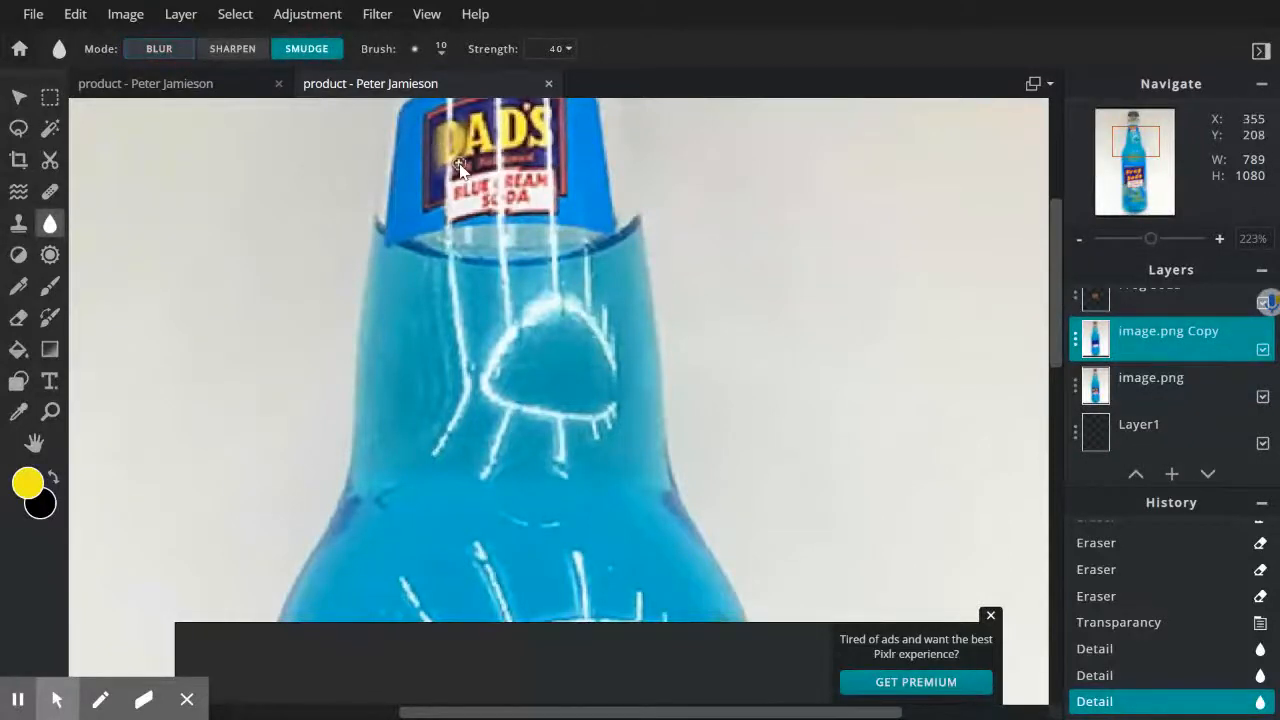
{"action": "mouse_move", "coordinate": [468, 160]}
{"action": "left_mouse_down"}
{"action": "mouse_move", "coordinate": [471, 155]}
{"action": "mouse_move", "coordinate": [488, 120]}
{"action": "mouse_move", "coordinate": [480, 160]}
{"action": "mouse_move", "coordinate": [473, 110]}
{"action": "mouse_move", "coordinate": [488, 137]}
{"action": "mouse_move", "coordinate": [473, 122]}
{"action": "mouse_move", "coordinate": [483, 143]}
{"action": "mouse_move", "coordinate": [465, 166]}
{"action": "mouse_move", "coordinate": [480, 197]}
{"action": "mouse_move", "coordinate": [469, 183]}
{"action": "mouse_move", "coordinate": [463, 195]}
{"action": "mouse_move", "coordinate": [484, 187]}
{"action": "mouse_move", "coordinate": [459, 200]}
{"action": "mouse_move", "coordinate": [545, 182]}
{"action": "mouse_move", "coordinate": [507, 184]}
{"action": "mouse_move", "coordinate": [535, 180]}
{"action": "mouse_move", "coordinate": [511, 211]}
{"action": "mouse_move", "coordinate": [530, 198]}
{"action": "mouse_move", "coordinate": [468, 210]}
{"action": "mouse_move", "coordinate": [523, 200]}
{"action": "mouse_move", "coordinate": [490, 197]}
{"action": "mouse_move", "coordinate": [519, 205]}
{"action": "mouse_move", "coordinate": [494, 135]}
{"action": "mouse_move", "coordinate": [511, 146]}
{"action": "mouse_move", "coordinate": [538, 133]}
{"action": "mouse_move", "coordinate": [505, 128]}
{"action": "mouse_move", "coordinate": [502, 148]}
{"action": "mouse_move", "coordinate": [511, 117]}
{"action": "mouse_move", "coordinate": [537, 147]}
{"action": "mouse_move", "coordinate": [510, 135]}
{"action": "mouse_move", "coordinate": [557, 143]}
{"action": "mouse_move", "coordinate": [540, 119]}
{"action": "mouse_move", "coordinate": [539, 133]}
{"action": "mouse_move", "coordinate": [468, 130]}
{"action": "mouse_move", "coordinate": [460, 170]}
{"action": "mouse_move", "coordinate": [460, 133]}
{"action": "mouse_move", "coordinate": [434, 148]}
{"action": "mouse_move", "coordinate": [477, 145]}
{"action": "left_mouse_up"}
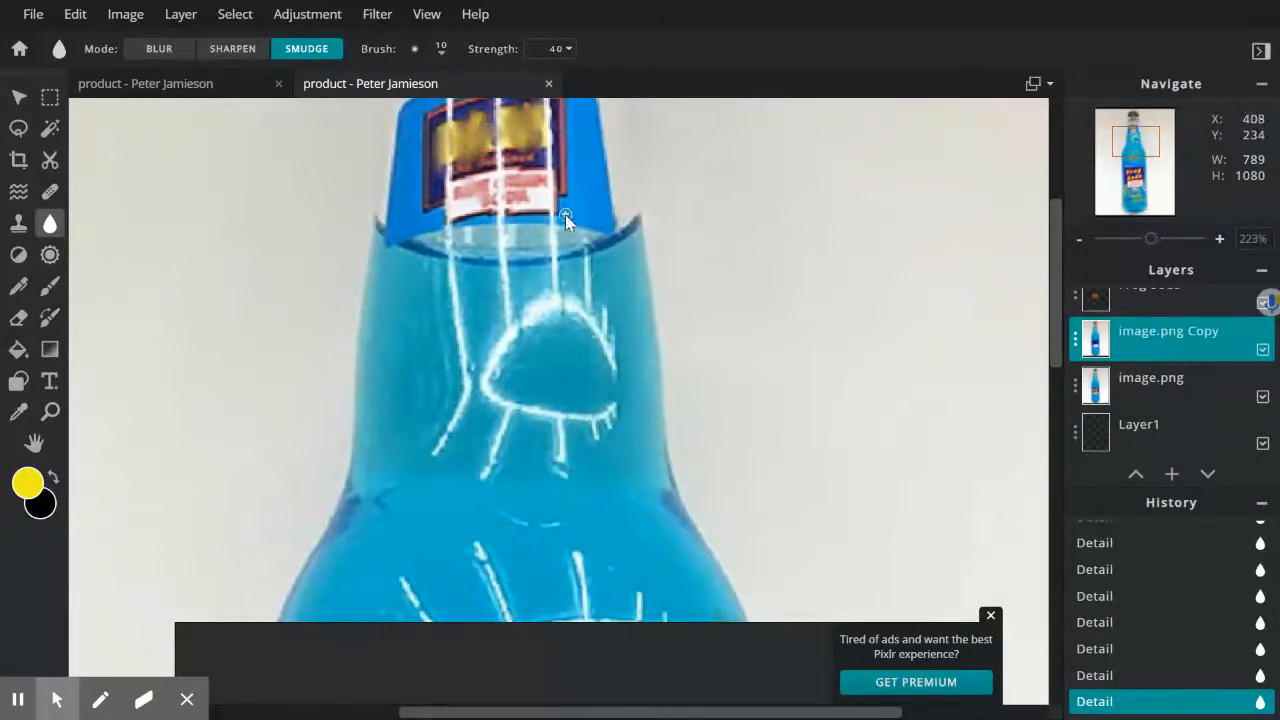
{"action": "scroll", "coordinate": [565, 218], "scroll_direction": "down", "scroll_amount": 6}
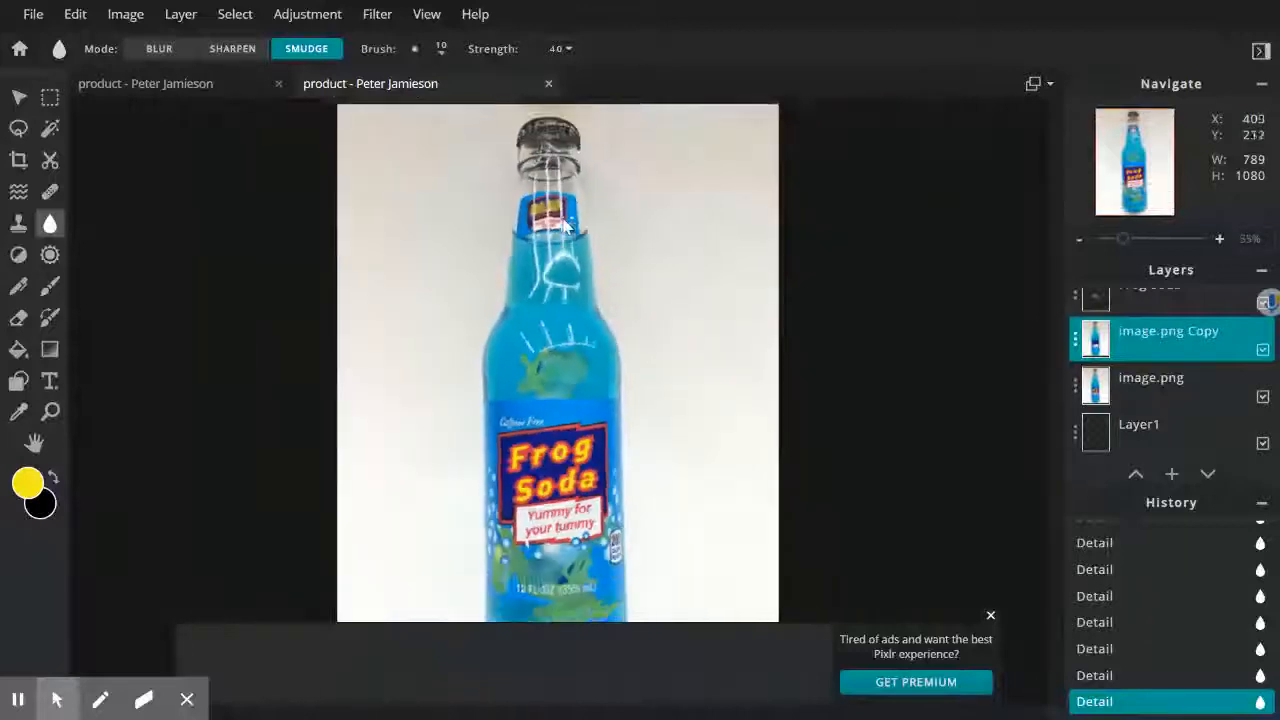
{"action": "scroll", "coordinate": [565, 225], "scroll_direction": "down", "scroll_amount": 2}
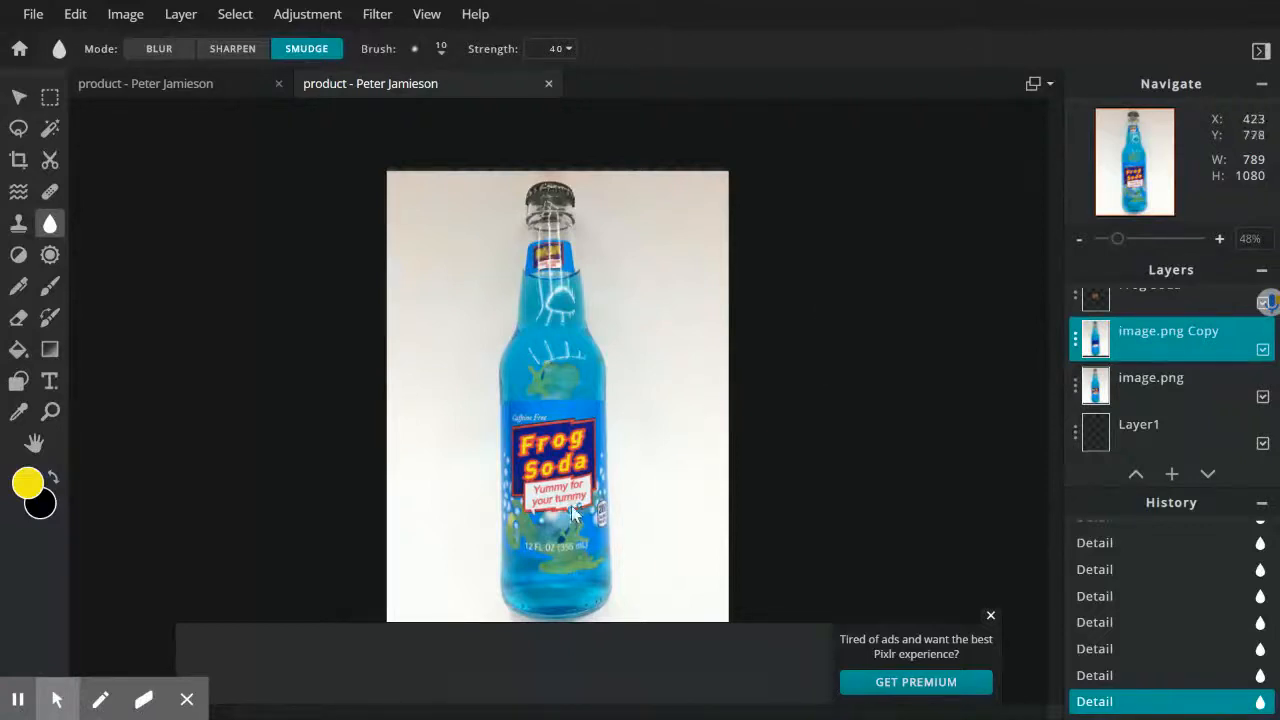
{"action": "scroll", "coordinate": [748, 410], "scroll_direction": "down", "scroll_amount": 1}
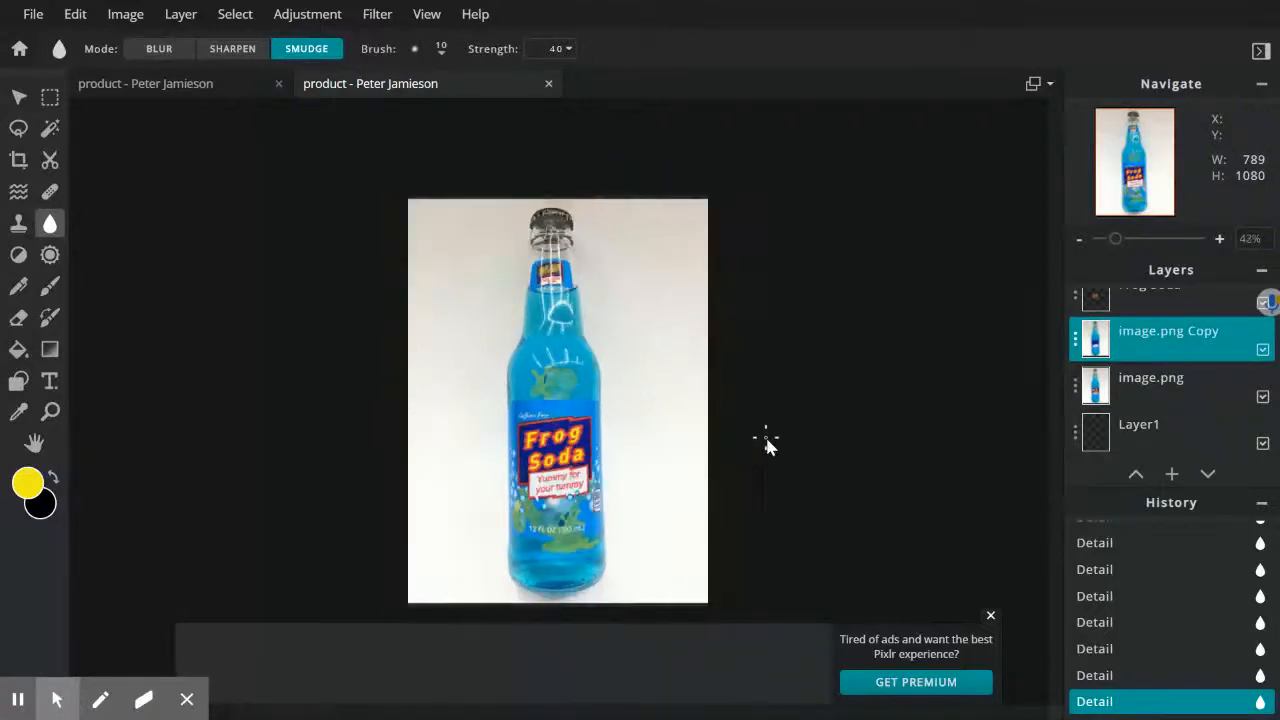